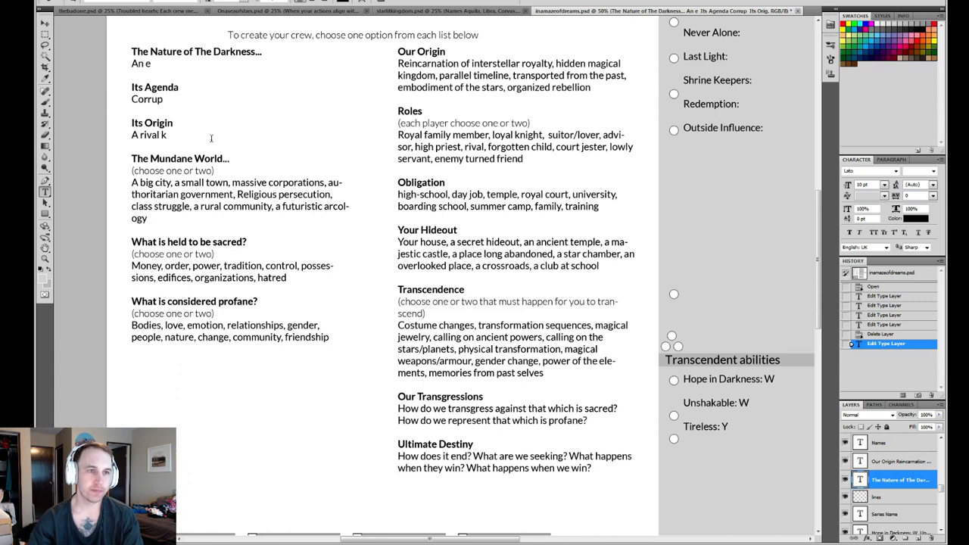
{"action": "left_click_drag", "start_coordinate": [173, 124], "coordinate": [141, 124]}
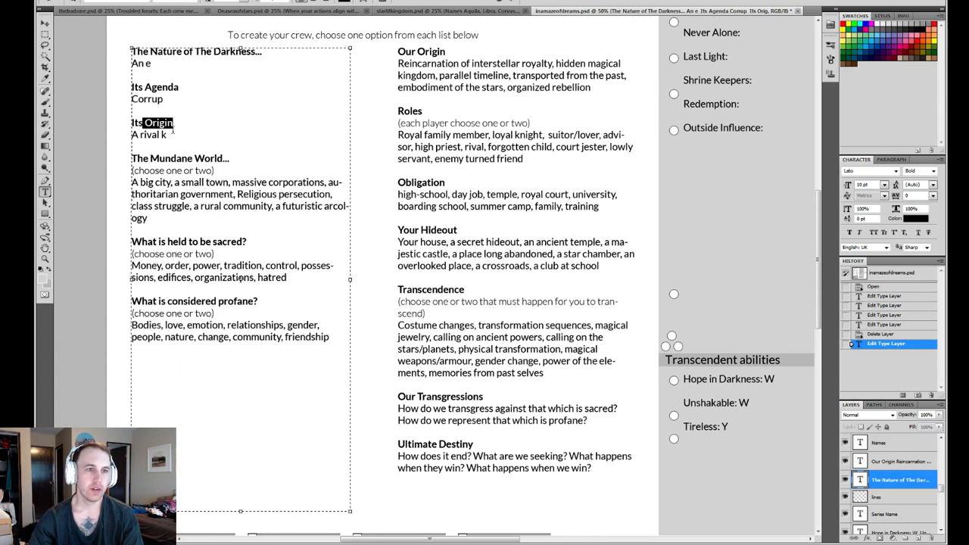
{"action": "key", "text": "Down"}
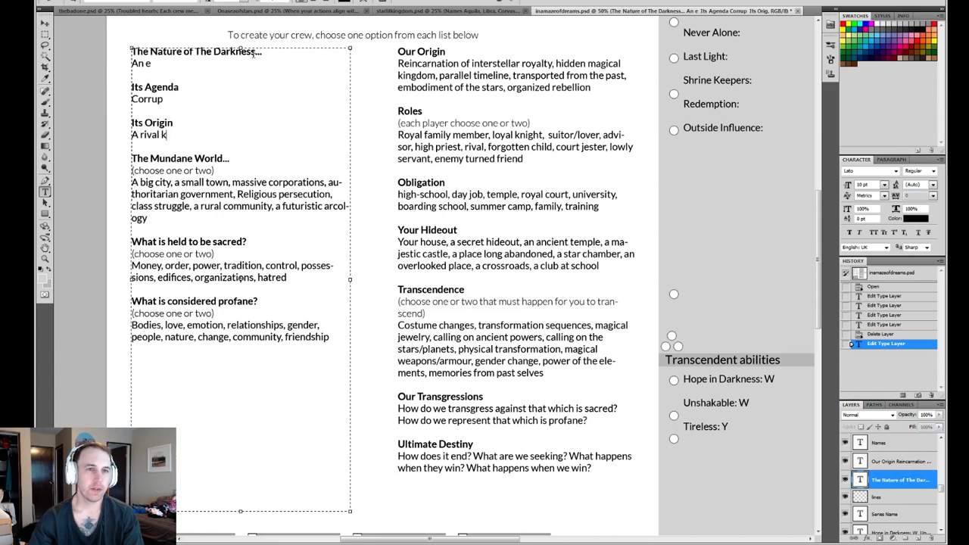
{"action": "left_click_drag", "start_coordinate": [262, 51], "coordinate": [187, 52]}
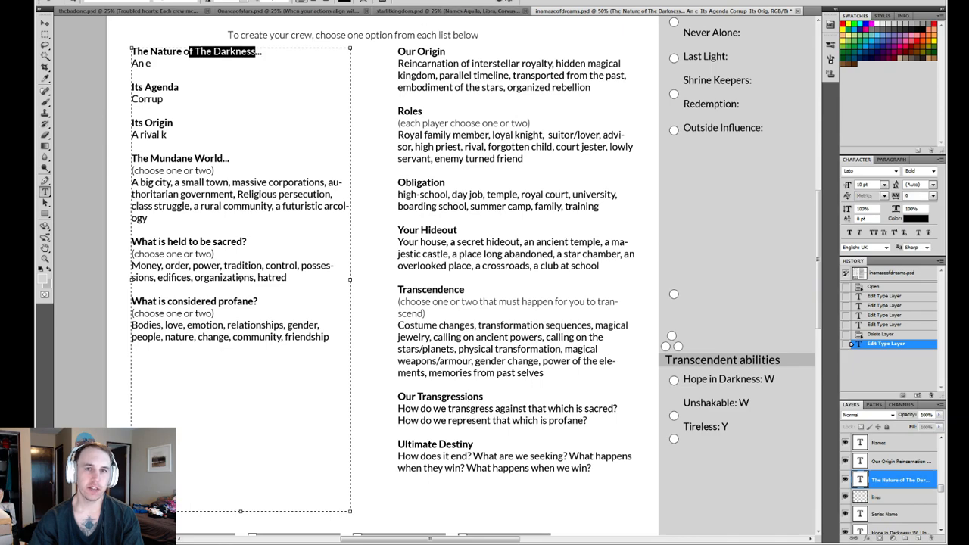
{"action": "left_click", "coordinate": [513, 4]}
- Replace "Darkness" with "Conspiracy" in the heading "The Nature of The Darkness..."
{"action": "left_click_drag", "start_coordinate": [241, 85], "coordinate": [311, 157]}
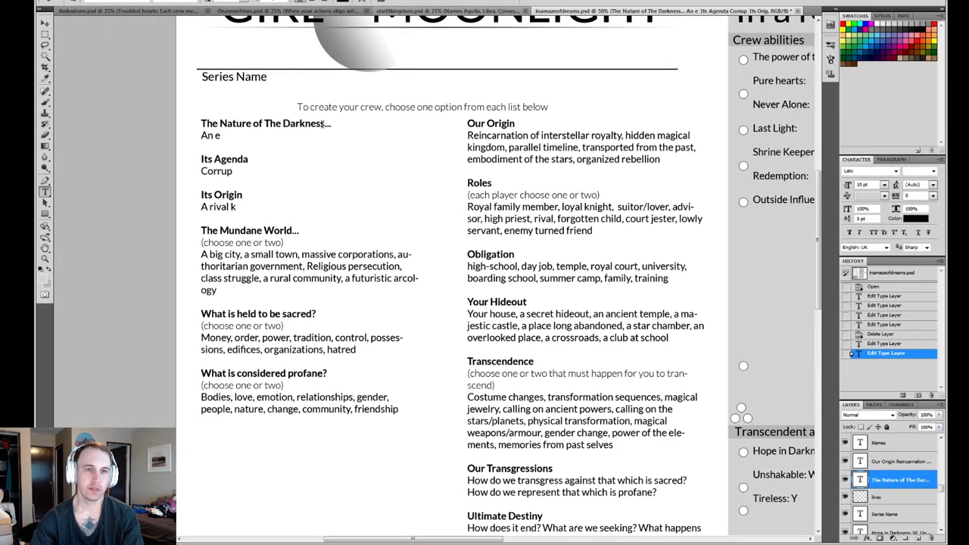
{"action": "mouse_move", "coordinate": [323, 124]}
{"action": "left_mouse_down"}
{"action": "mouse_move", "coordinate": [270, 123]}
{"action": "mouse_move", "coordinate": [321, 123]}
{"action": "left_mouse_up"}
{"action": "left_click", "coordinate": [269, 123]}
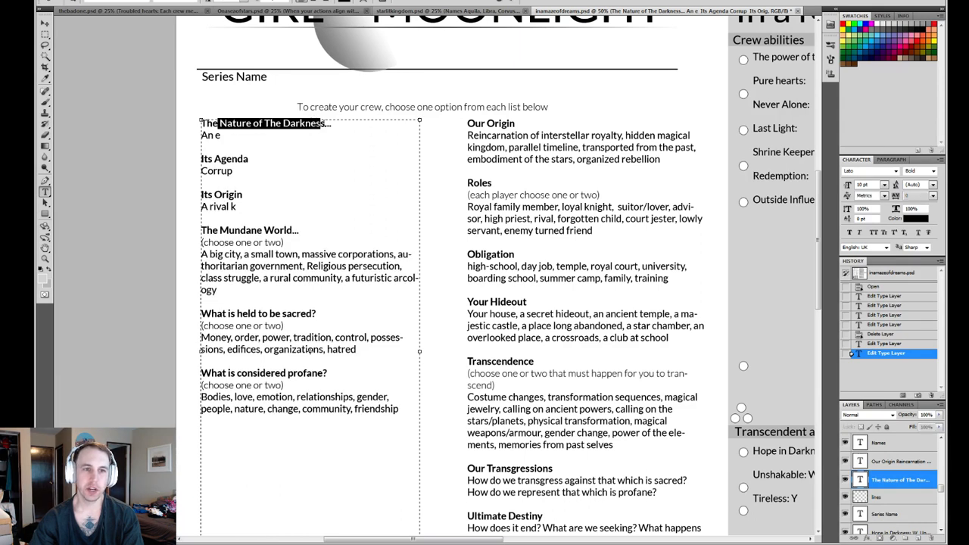
{"action": "left_click", "coordinate": [327, 123]}
{"action": "double_click", "coordinate": [327, 123]}
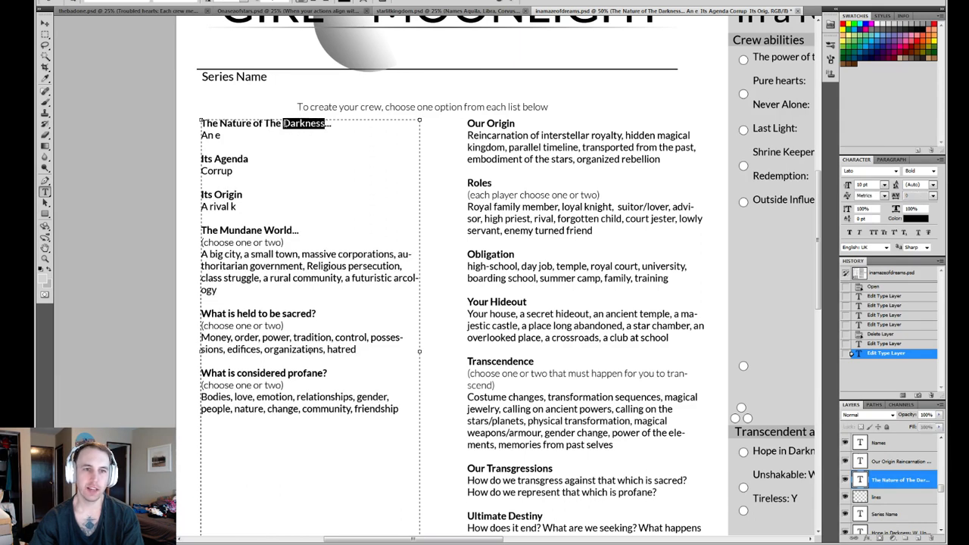
{"action": "type", "text": "Cons"}
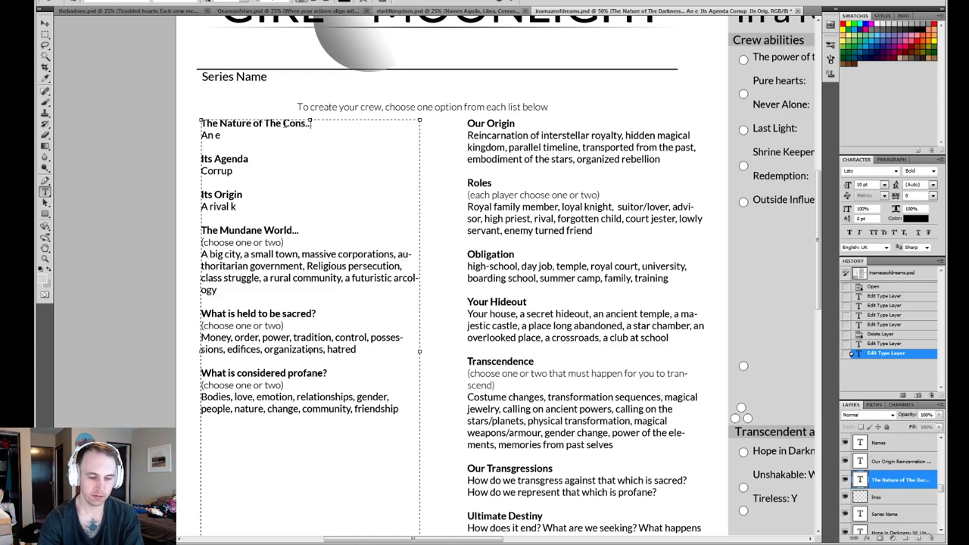
{"action": "type", "text": "piracy"}
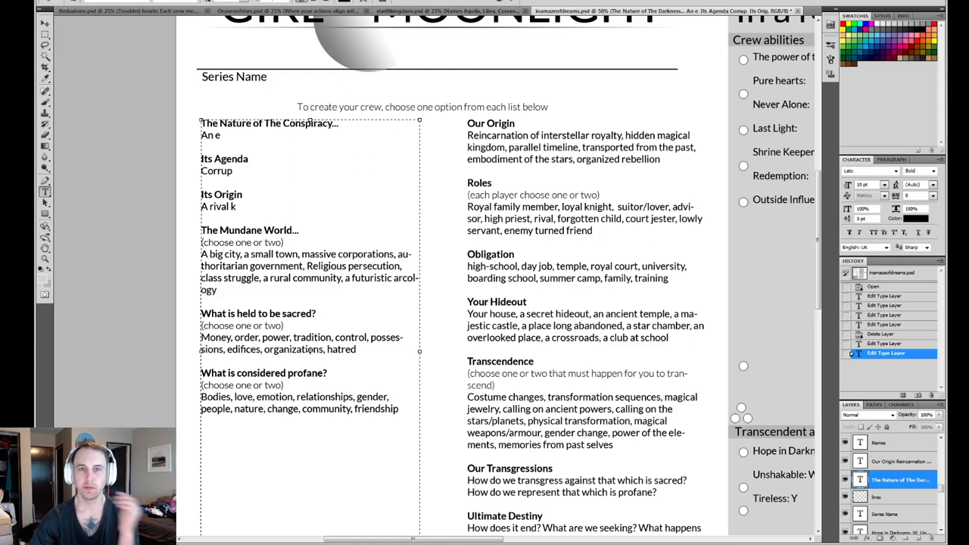
{"action": "key", "text": "ctrl+Return"}
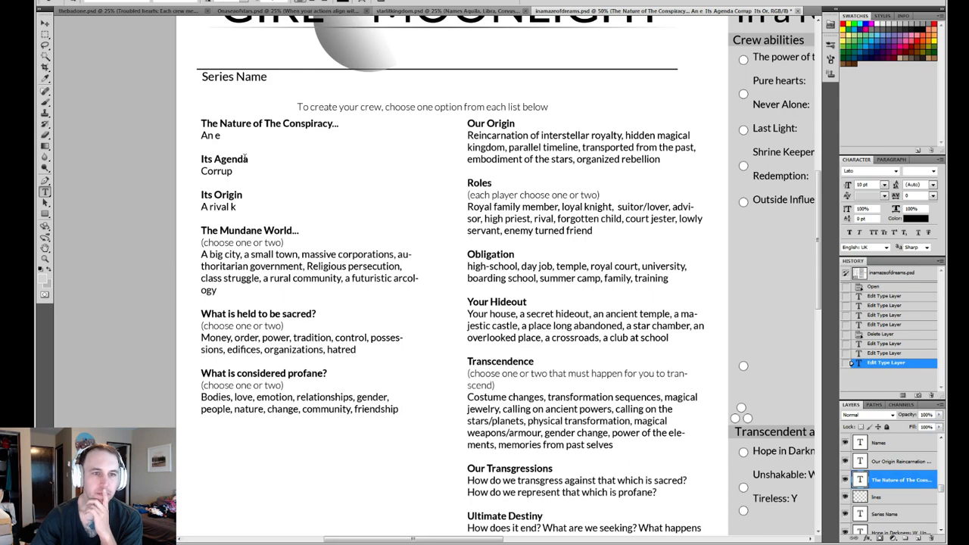
{"action": "left_click", "coordinate": [243, 195]}
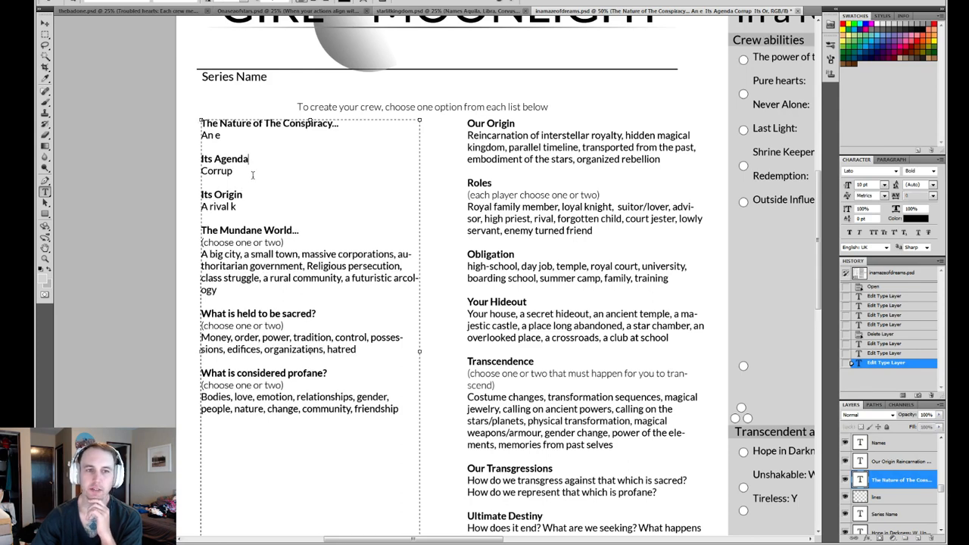
{"action": "left_click_drag", "start_coordinate": [256, 155], "coordinate": [205, 158]}
{"action": "left_click", "coordinate": [248, 195]}
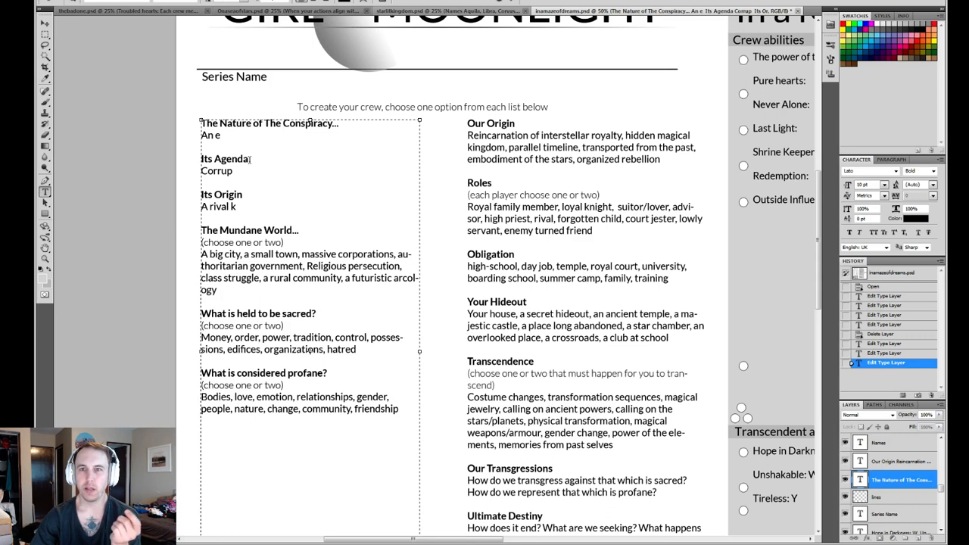
{"action": "key", "text": "ctrl+Return"}
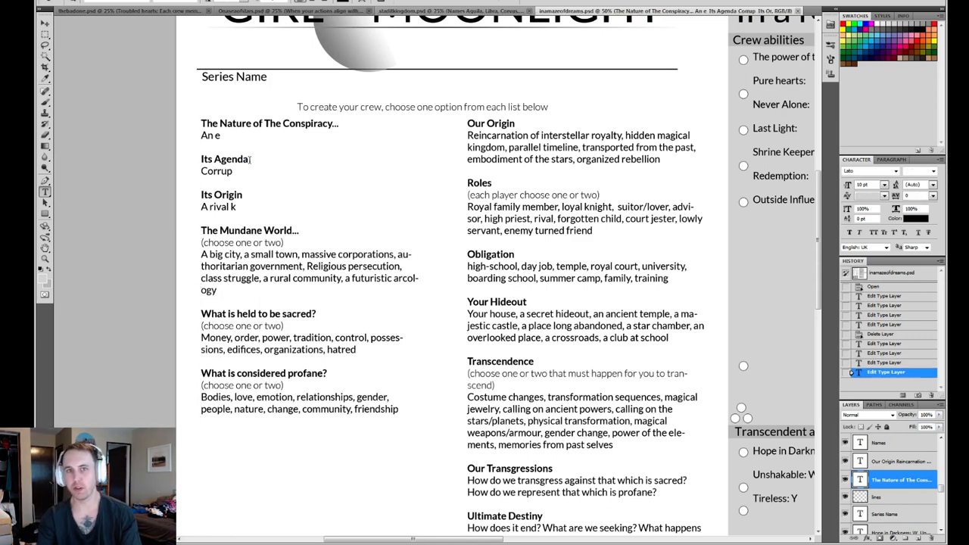
- Examine the Nature of The Darkness, Its Agenda and Its Origin lists in starlitkingdom.psd
{"action": "left_click", "coordinate": [387, 11]}
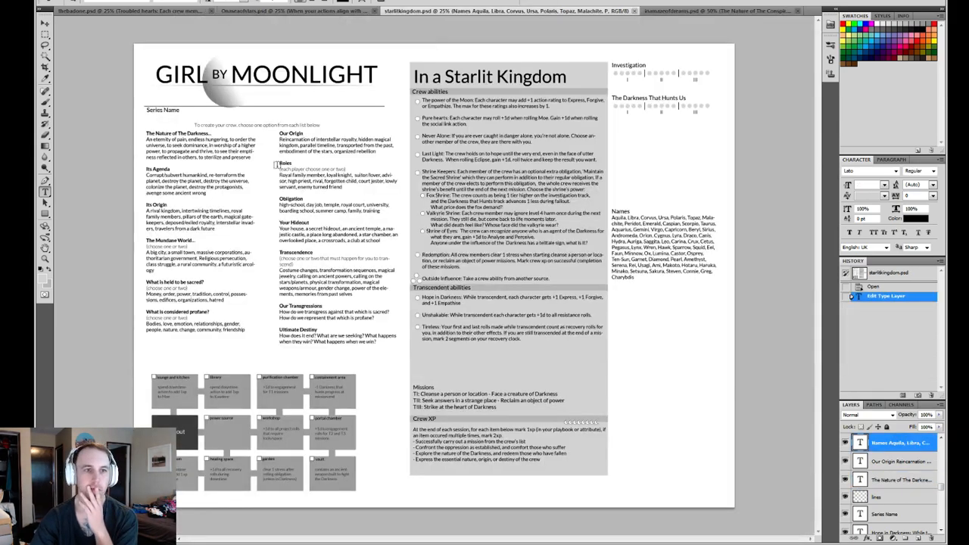
{"action": "key", "text": "ctrl+plus"}
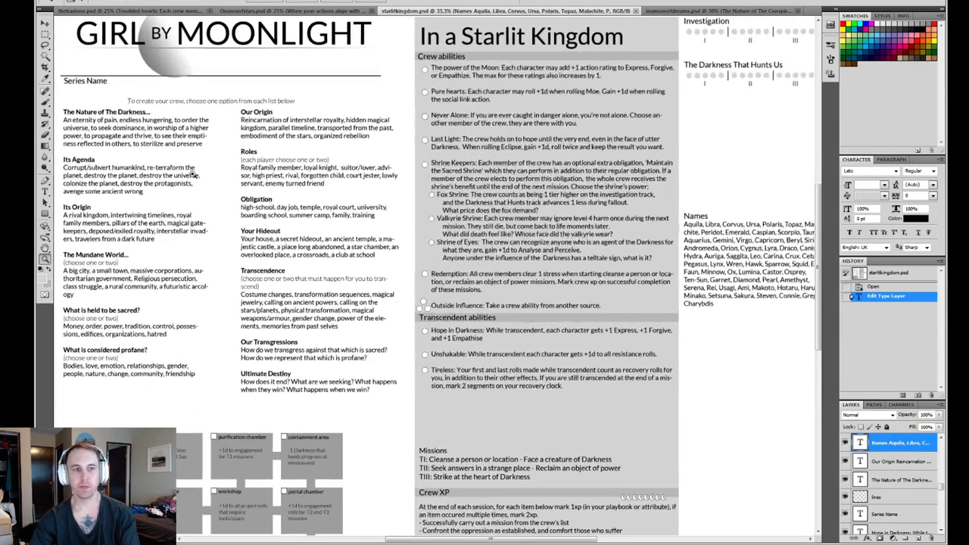
{"action": "left_click", "coordinate": [193, 174]}
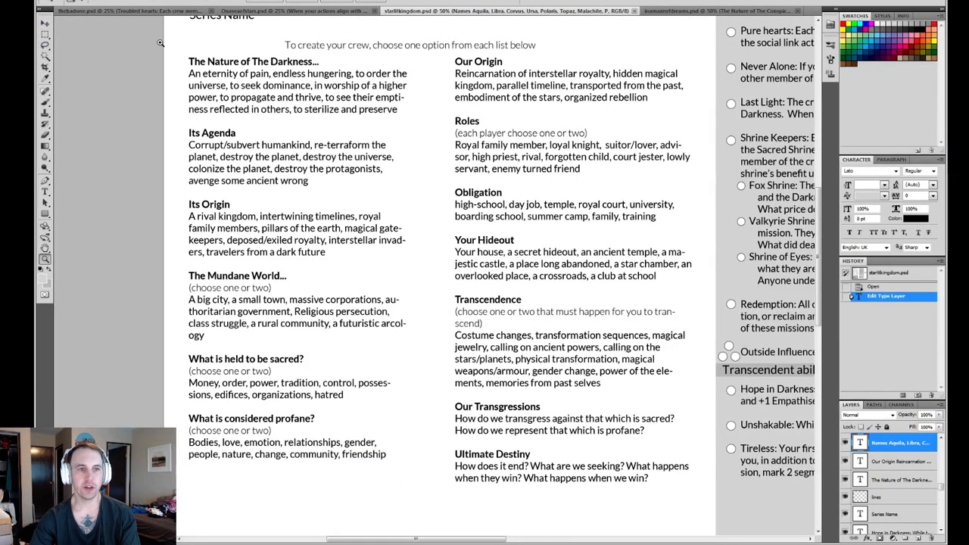
{"action": "key", "text": "m"}
{"action": "left_click_drag", "start_coordinate": [183, 70], "coordinate": [397, 115]}
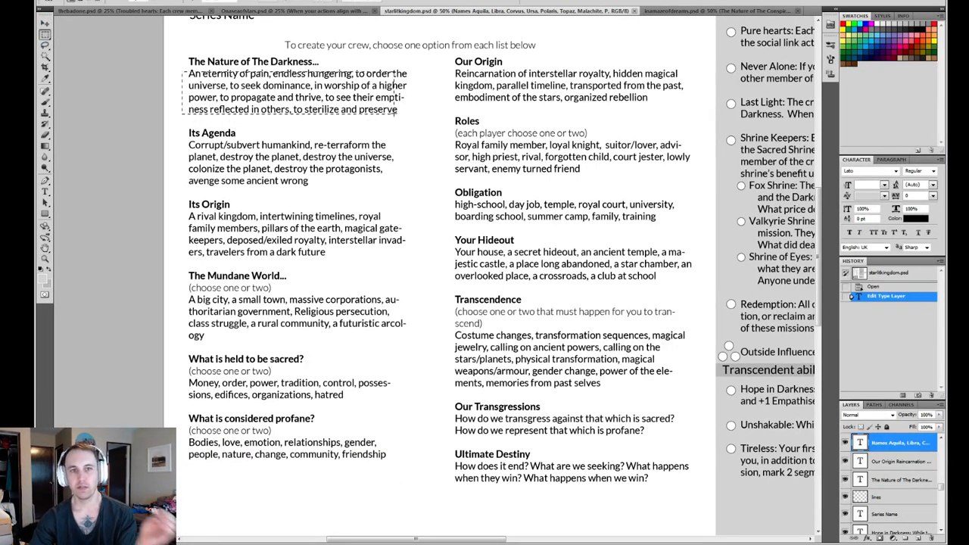
{"action": "left_click", "coordinate": [395, 114]}
{"action": "left_click_drag", "start_coordinate": [163, 119], "coordinate": [447, 196]}
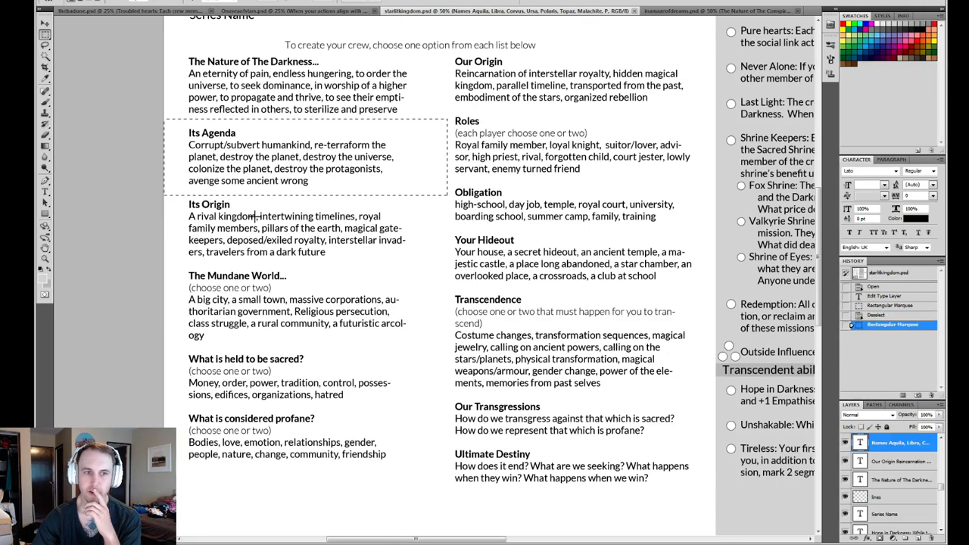
{"action": "left_click_drag", "start_coordinate": [177, 201], "coordinate": [430, 276]}
{"action": "left_click", "coordinate": [290, 291]}
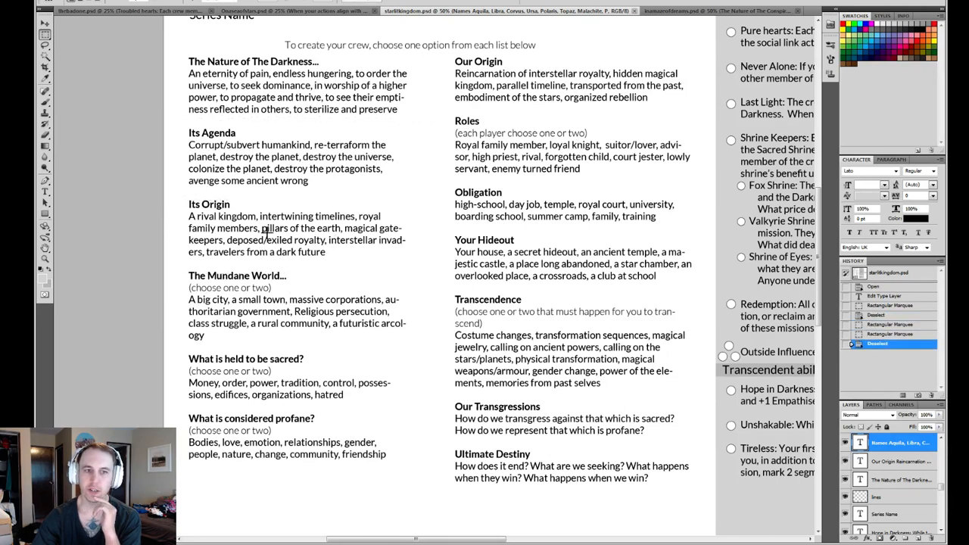
{"action": "left_click", "coordinate": [44, 25]}
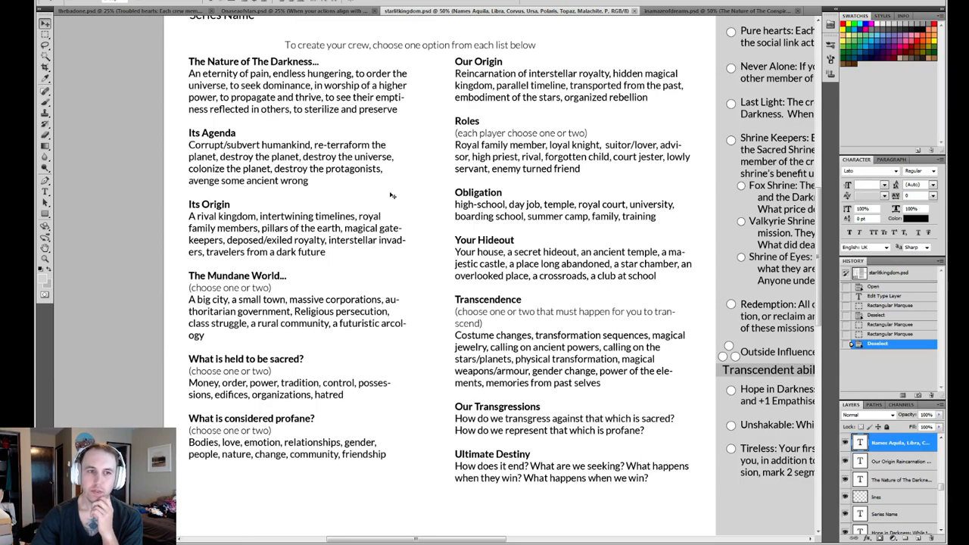
- Return to inamazeofdreams.psd and shorten the placeholder text under Its Origin to "A ri"
{"action": "left_click", "coordinate": [668, 14]}
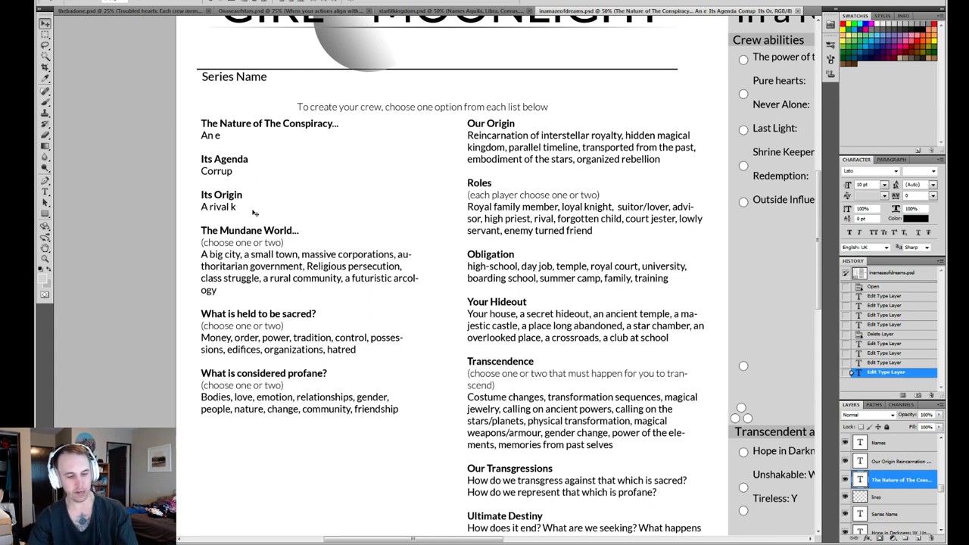
{"action": "key", "text": "t"}
{"action": "left_click_drag", "start_coordinate": [217, 207], "coordinate": [282, 205]}
{"action": "key", "text": "BackSpace"}
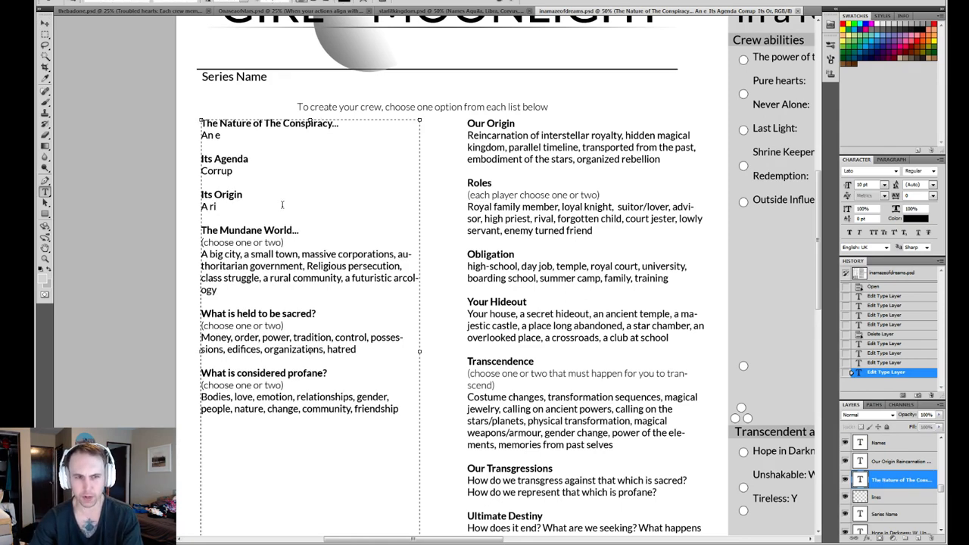
{"action": "left_click_drag", "start_coordinate": [263, 195], "coordinate": [157, 193]}
{"action": "left_click_drag", "start_coordinate": [298, 184], "coordinate": [162, 167]}
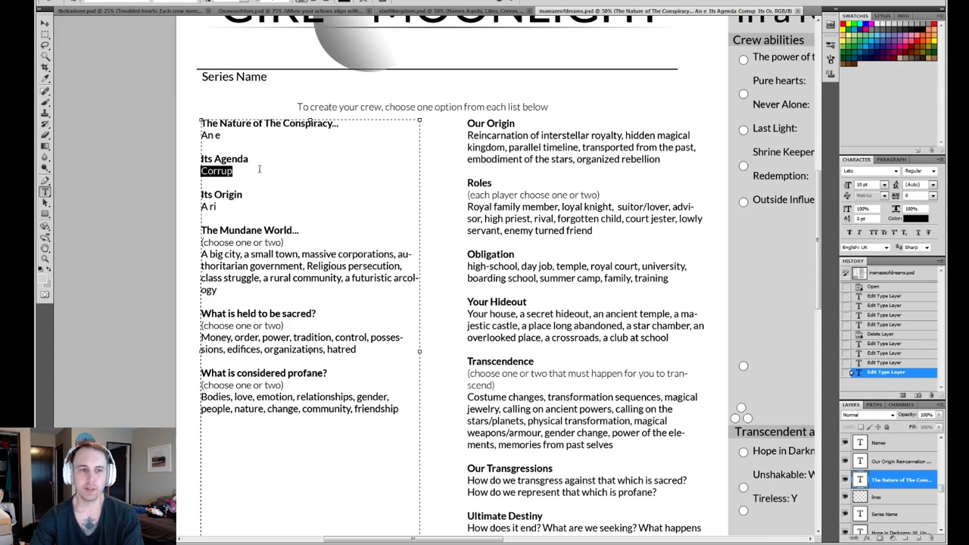
{"action": "left_click_drag", "start_coordinate": [272, 172], "coordinate": [201, 145]}
{"action": "left_click", "coordinate": [203, 183]}
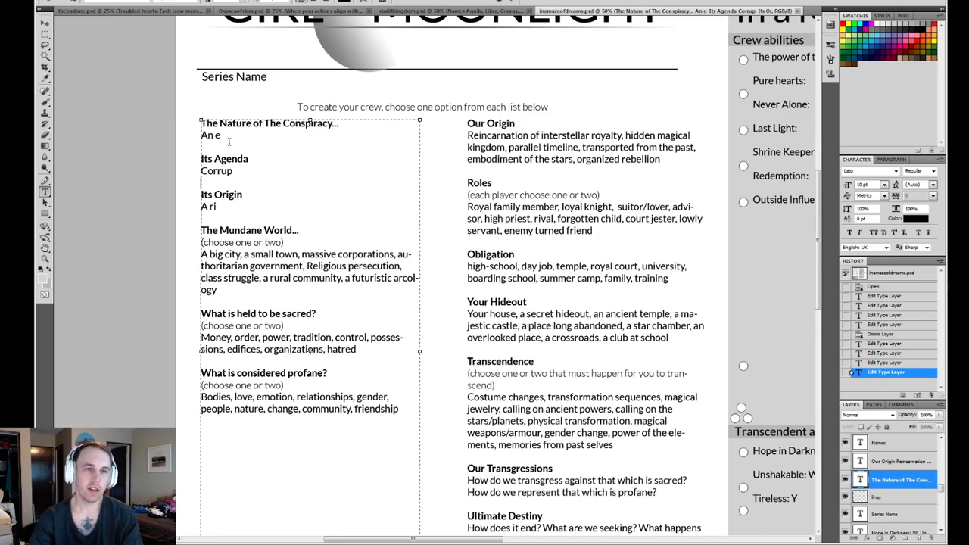
{"action": "left_click_drag", "start_coordinate": [221, 135], "coordinate": [207, 136]}
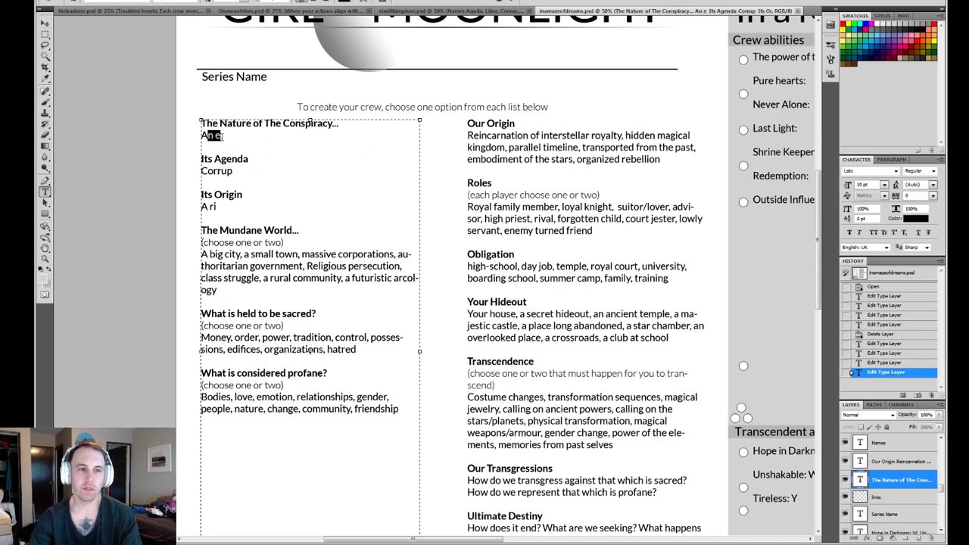
{"action": "left_click", "coordinate": [232, 138]}
{"action": "left_click_drag", "start_coordinate": [342, 132], "coordinate": [166, 121]}
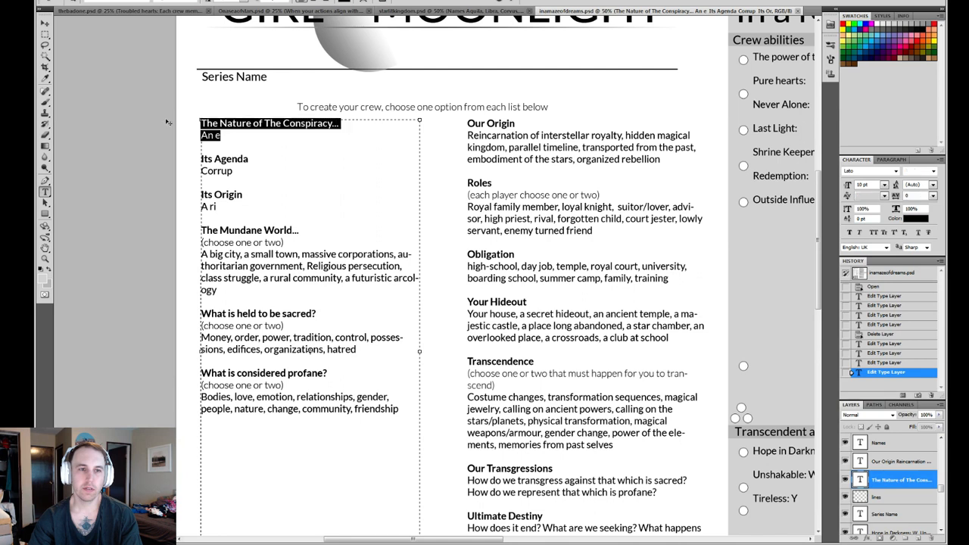
{"action": "left_click", "coordinate": [301, 135]}
{"action": "left_click_drag", "start_coordinate": [301, 135], "coordinate": [171, 124]}
{"action": "left_click", "coordinate": [311, 138]}
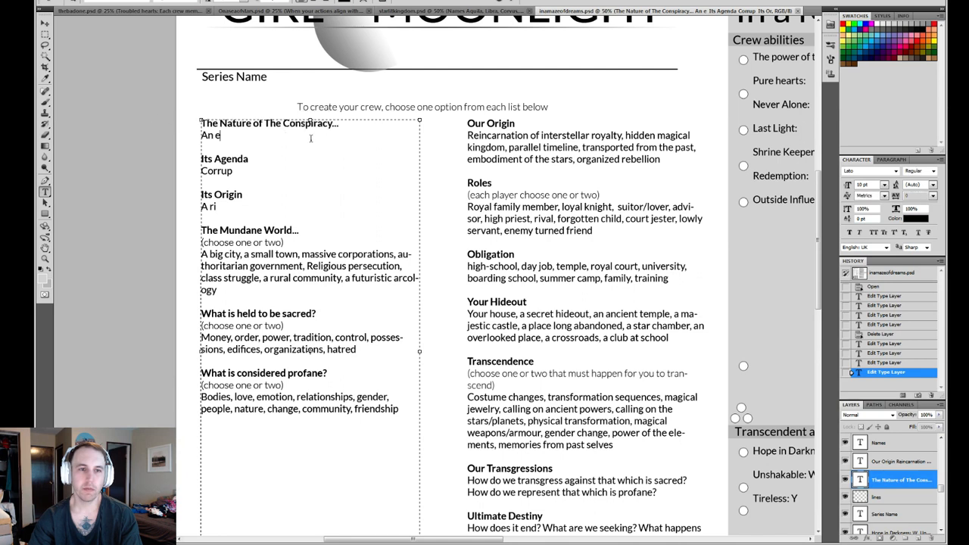
{"action": "left_click_drag", "start_coordinate": [311, 137], "coordinate": [140, 113]}
{"action": "left_click", "coordinate": [283, 136]}
{"action": "left_click_drag", "start_coordinate": [283, 136], "coordinate": [144, 115]}
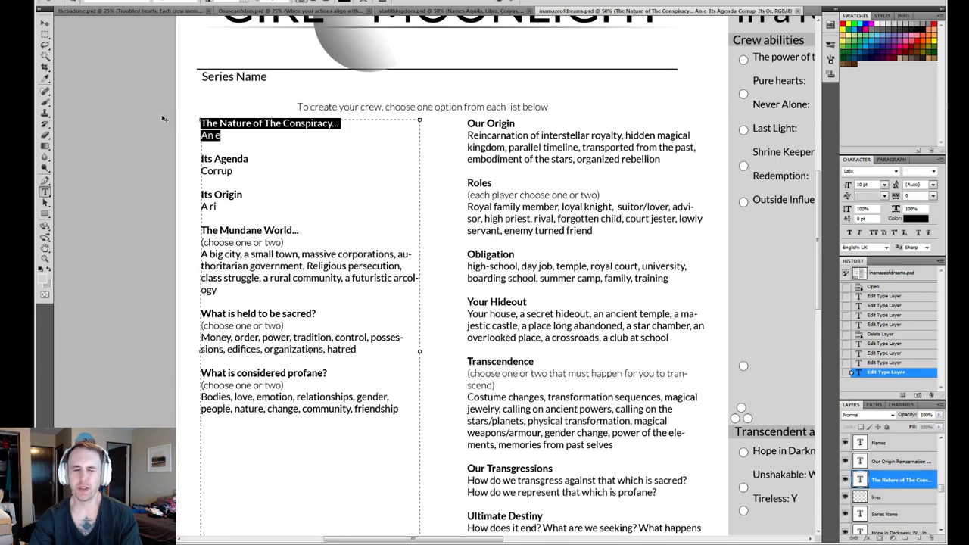
{"action": "left_click", "coordinate": [276, 137]}
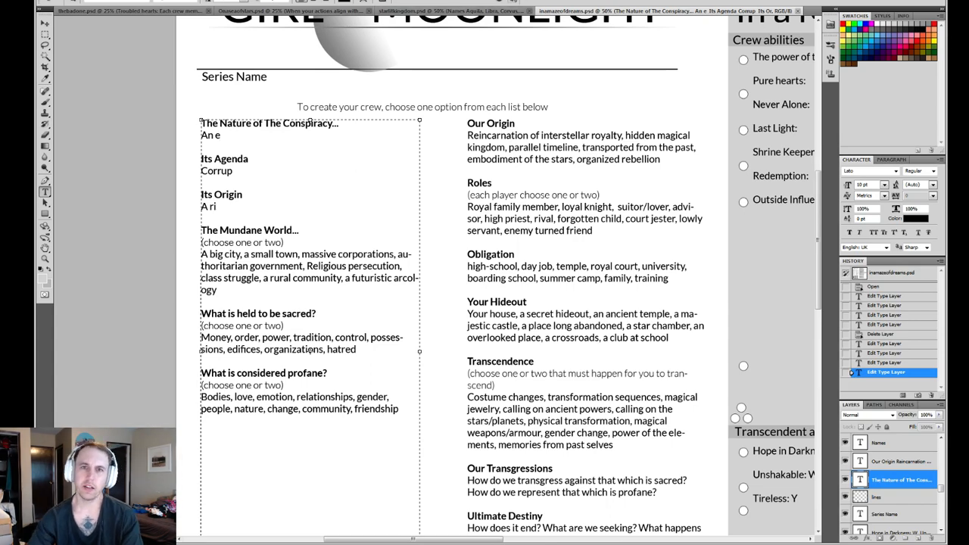
{"action": "key", "text": "ctrl+Return"}
- Change the label in the dark Hideout box to "The Mystery" and center the text within the box
{"action": "left_click_drag", "start_coordinate": [438, 418], "coordinate": [421, 189]}
{"action": "left_click_drag", "start_coordinate": [416, 395], "coordinate": [421, 202]}
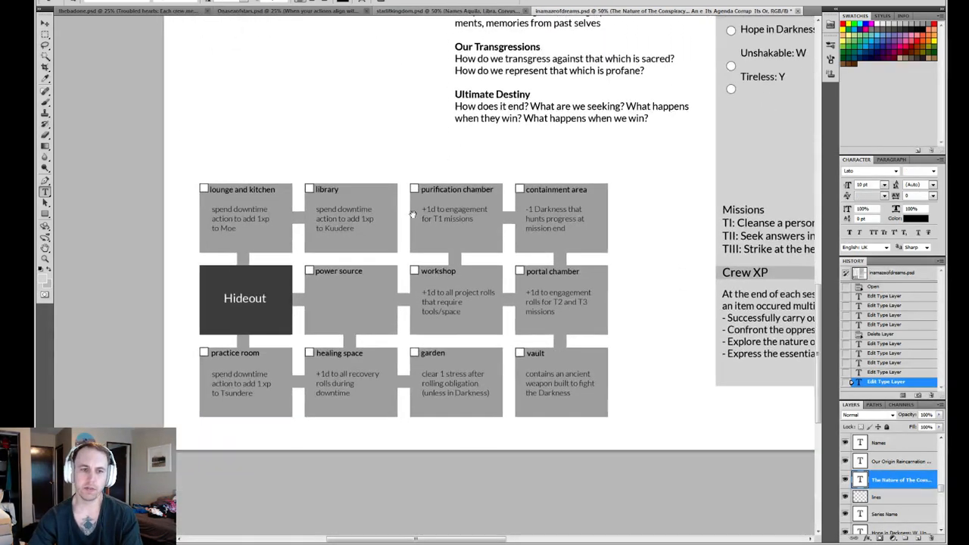
{"action": "left_click_drag", "start_coordinate": [265, 299], "coordinate": [222, 298]}
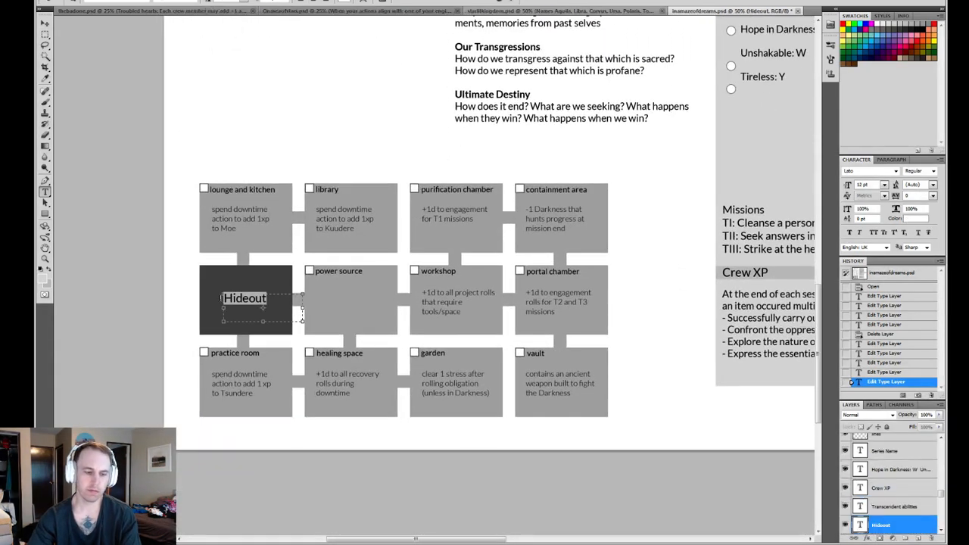
{"action": "type", "text": "The Mystery"}
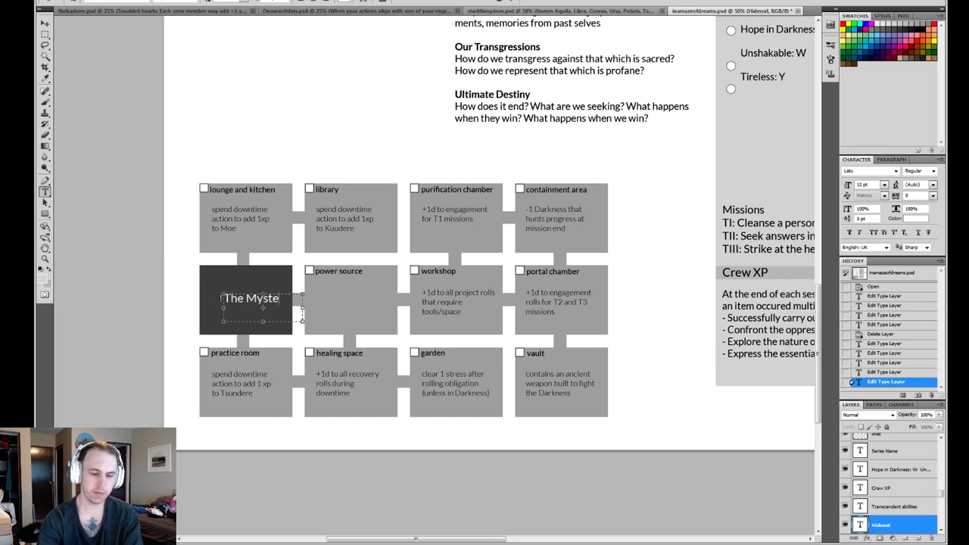
{"action": "left_click", "coordinate": [511, 1]}
{"action": "key", "text": "v"}
{"action": "left_click_drag", "start_coordinate": [269, 299], "coordinate": [259, 299]}
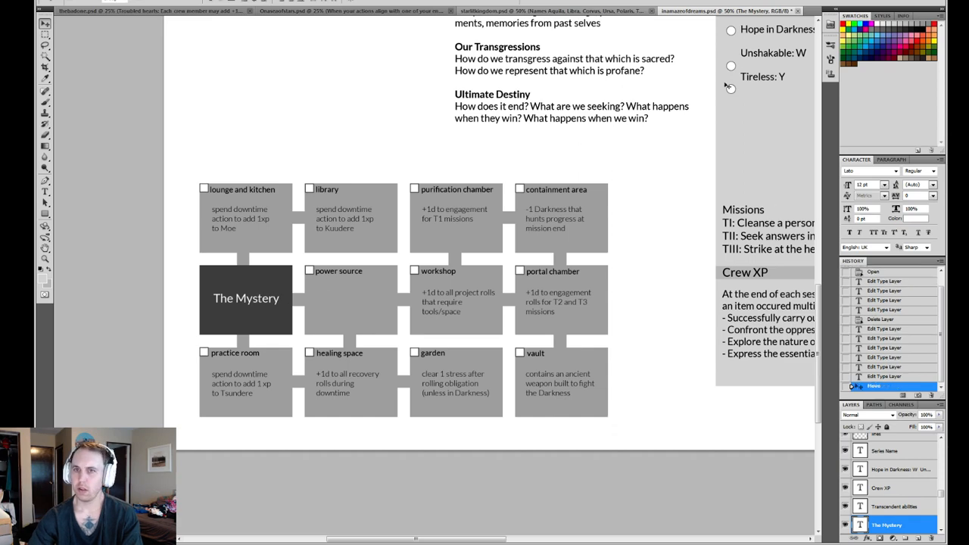
- Examine the Our Tragic Fate box diagram in thebadone.psd, looking over Onaseaofstars.psd on the way
{"action": "left_click", "coordinate": [336, 16]}
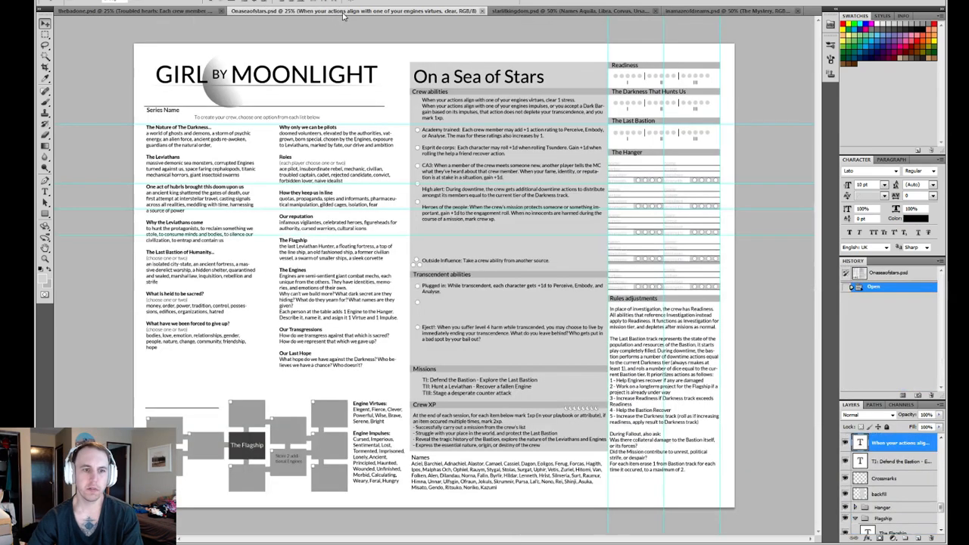
{"action": "left_click", "coordinate": [194, 9]}
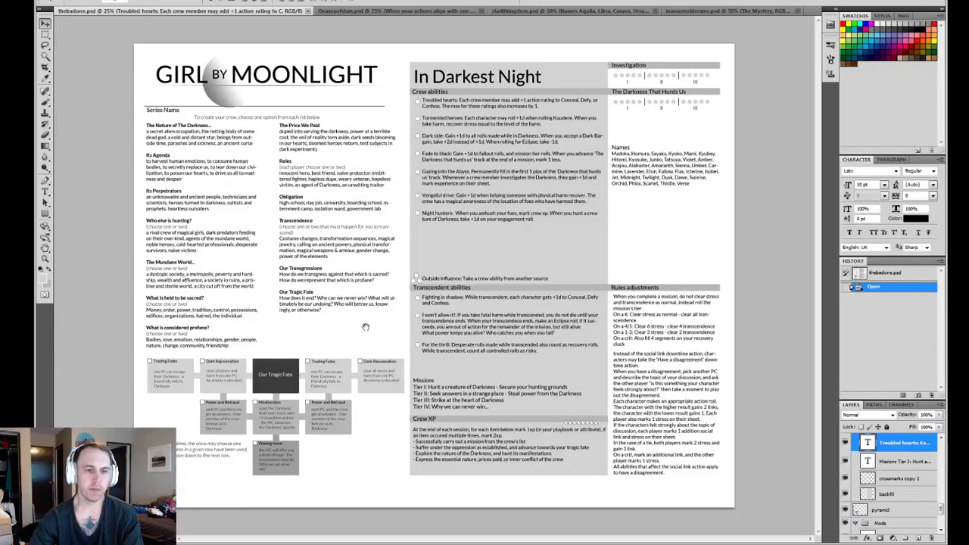
{"action": "key", "text": "z"}
{"action": "left_click", "coordinate": [276, 399]}
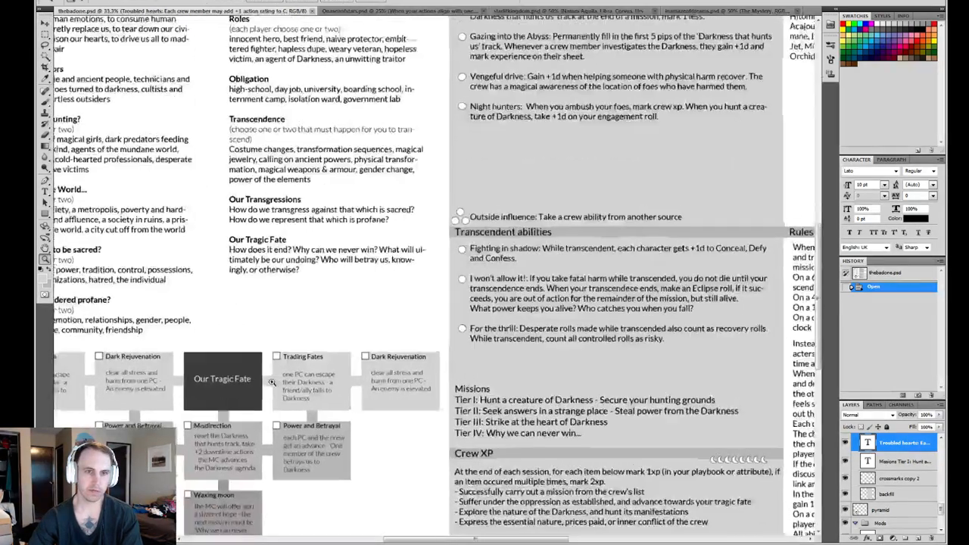
{"action": "left_click_drag", "start_coordinate": [297, 339], "coordinate": [403, 284]}
{"action": "left_click", "coordinate": [426, 324]}
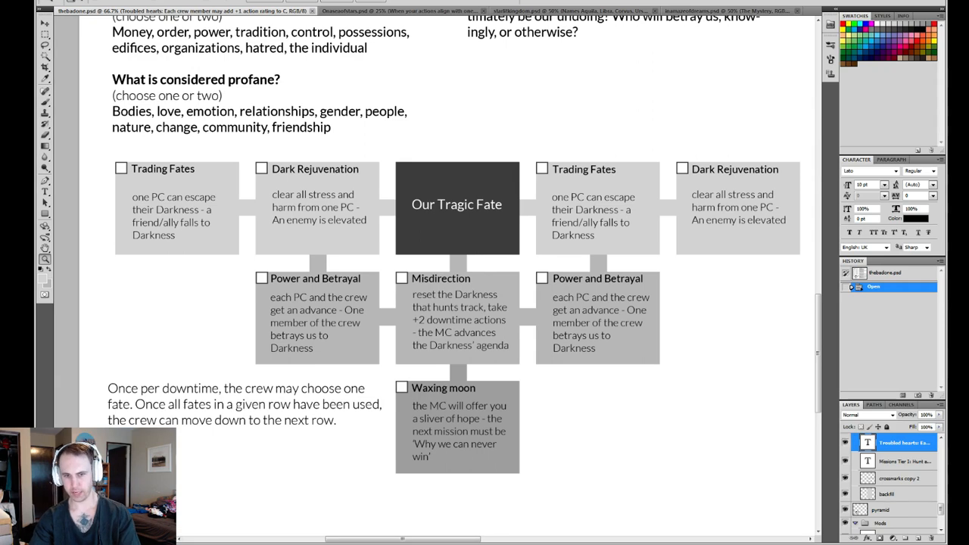
{"action": "left_click_drag", "start_coordinate": [424, 320], "coordinate": [401, 355]}
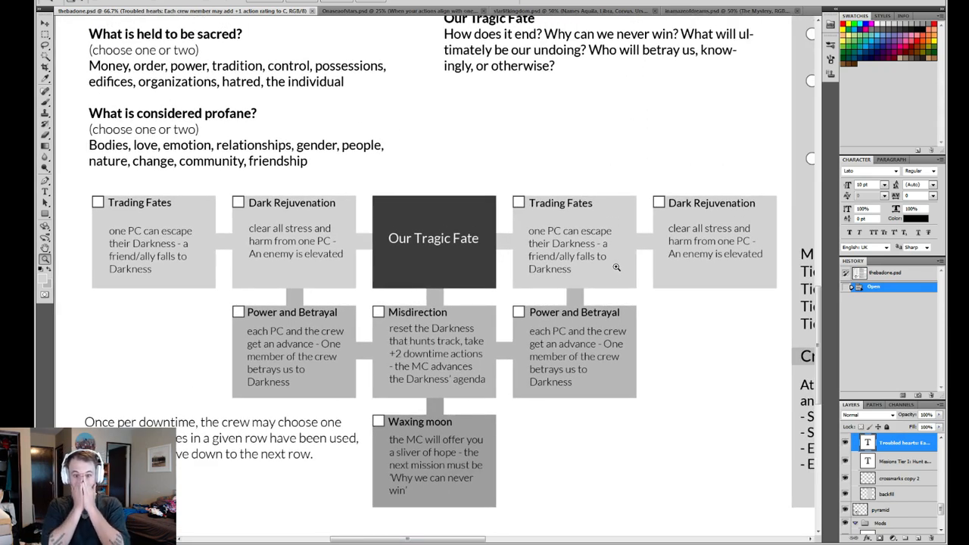
- Brush a freehand peaked line above the Our Tragic Fate box on the "draw on me" layer
{"action": "key", "text": "b"}
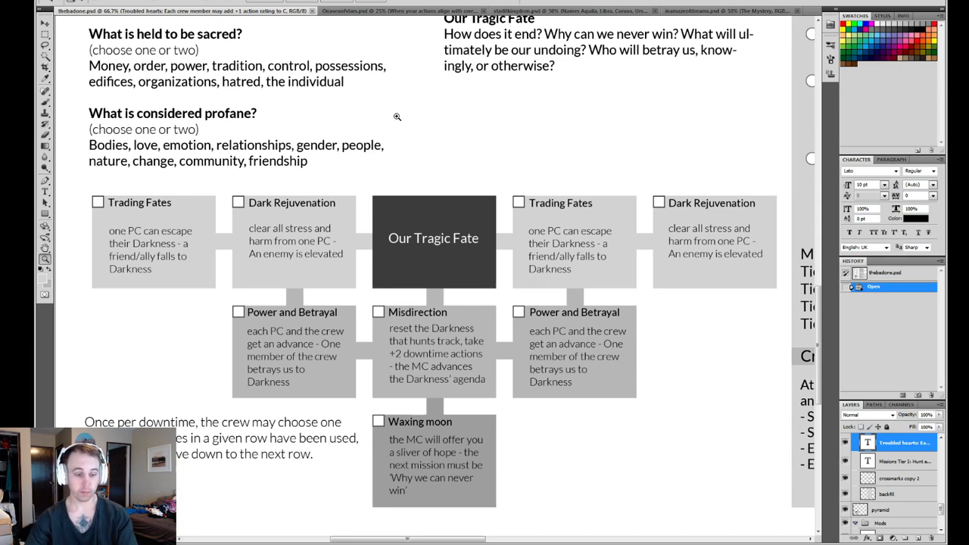
{"action": "scroll", "coordinate": [941, 448], "scroll_direction": "up", "scroll_amount": 5}
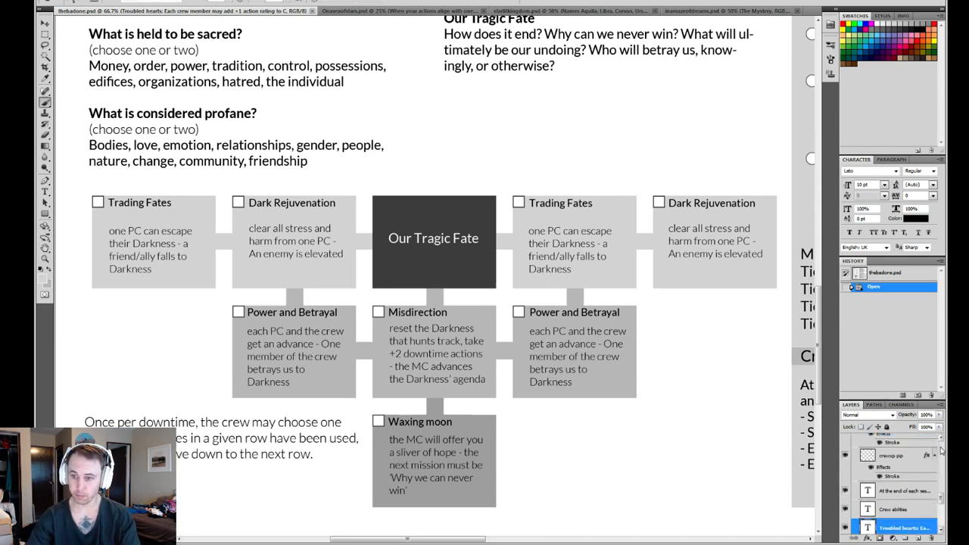
{"action": "left_click", "coordinate": [920, 445]}
{"action": "mouse_move", "coordinate": [367, 172]}
{"action": "left_mouse_down"}
{"action": "mouse_move", "coordinate": [417, 158]}
{"action": "mouse_move", "coordinate": [520, 86]}
{"action": "mouse_move", "coordinate": [545, 146]}
{"action": "left_mouse_up"}
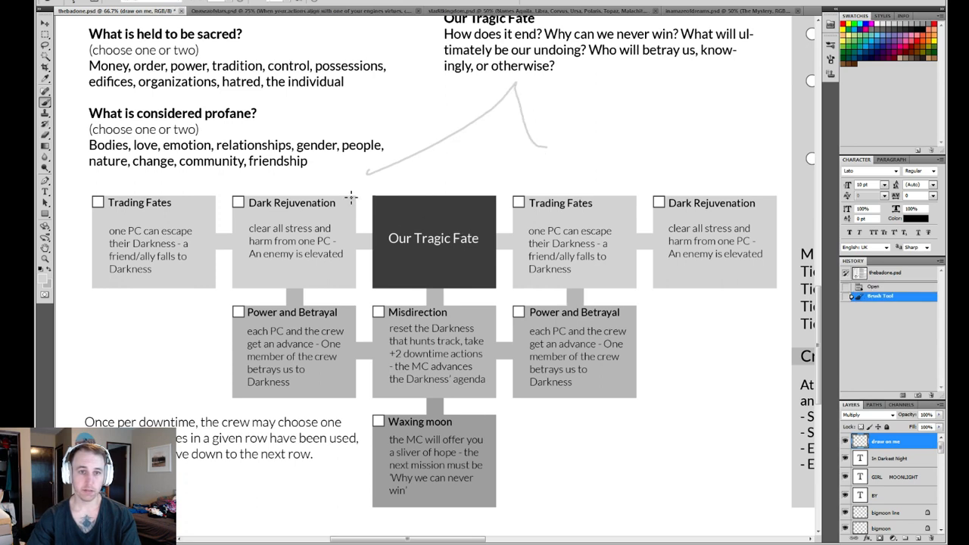
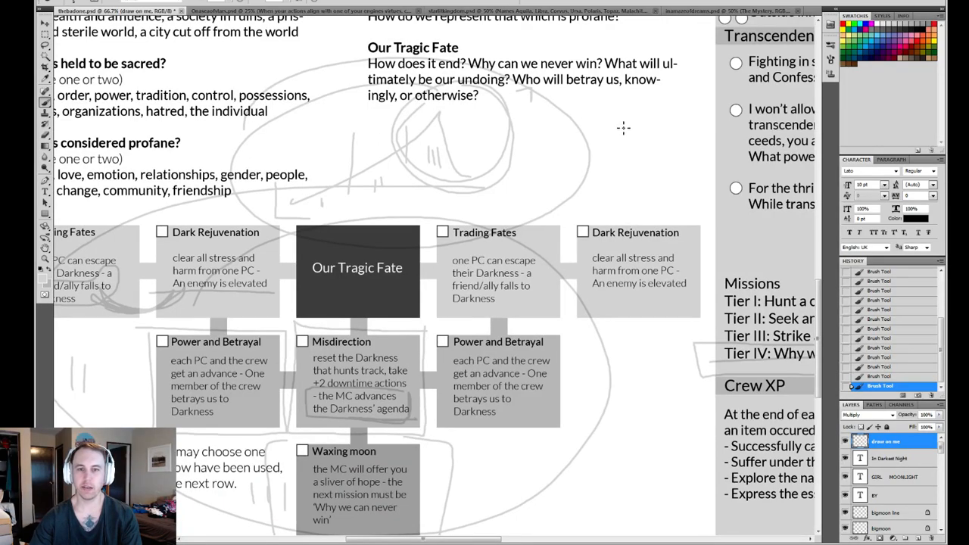
- Compare the Investigation and The Darkness That Hunts Us tracks in thebadone.psd and starlitkingdom.psd
{"action": "left_click_drag", "start_coordinate": [631, 128], "coordinate": [364, 342]}
{"action": "mouse_move", "coordinate": [652, 154]}
{"action": "left_mouse_down"}
{"action": "mouse_move", "coordinate": [549, 232]}
{"action": "mouse_move", "coordinate": [384, 325]}
{"action": "left_mouse_up"}
{"action": "left_click_drag", "start_coordinate": [647, 177], "coordinate": [431, 293]}
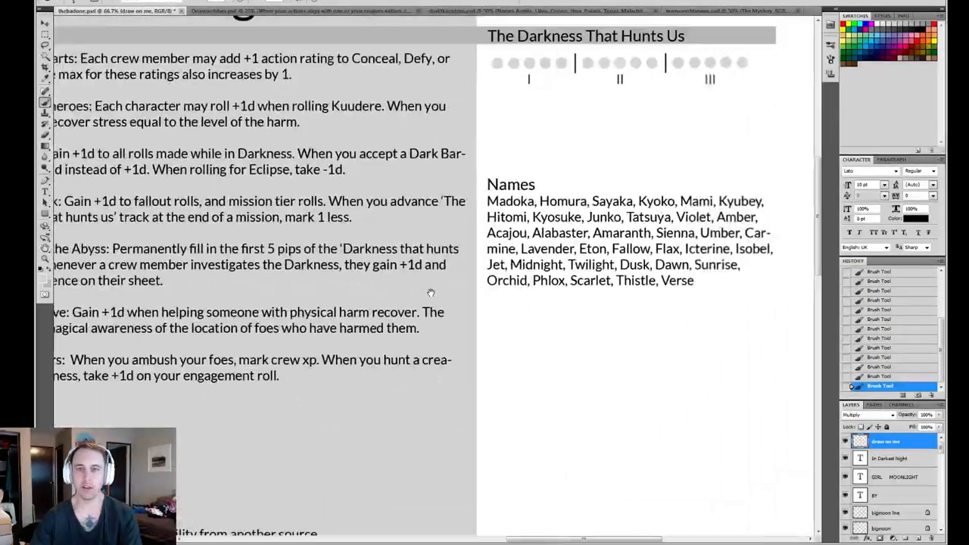
{"action": "mouse_move", "coordinate": [614, 191]}
{"action": "left_mouse_down"}
{"action": "mouse_move", "coordinate": [497, 247]}
{"action": "mouse_move", "coordinate": [483, 293]}
{"action": "left_mouse_up"}
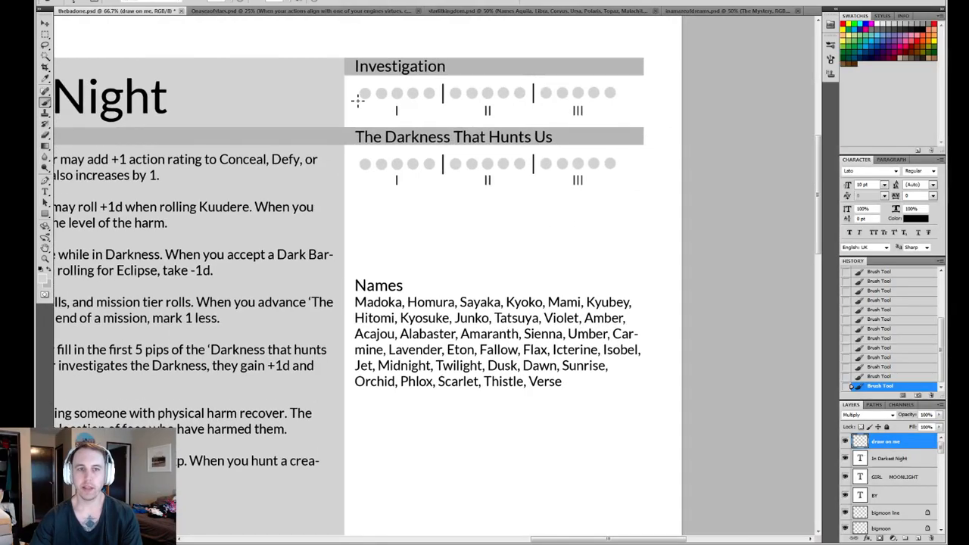
{"action": "left_click", "coordinate": [508, 12]}
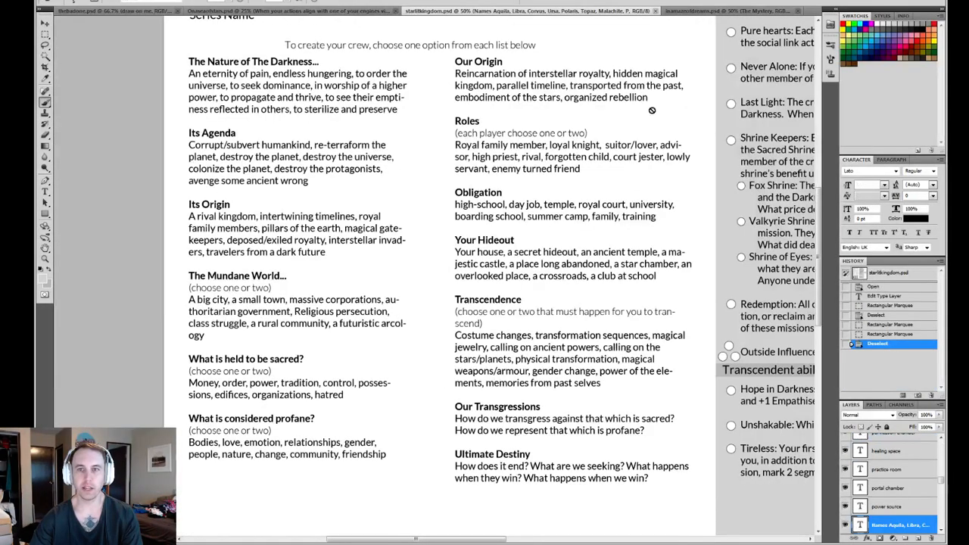
{"action": "left_click_drag", "start_coordinate": [652, 112], "coordinate": [197, 309]}
{"action": "mouse_move", "coordinate": [704, 76]}
{"action": "left_mouse_down"}
{"action": "mouse_move", "coordinate": [521, 146]}
{"action": "mouse_move", "coordinate": [488, 110]}
{"action": "left_mouse_up"}
{"action": "left_click", "coordinate": [619, 214]}
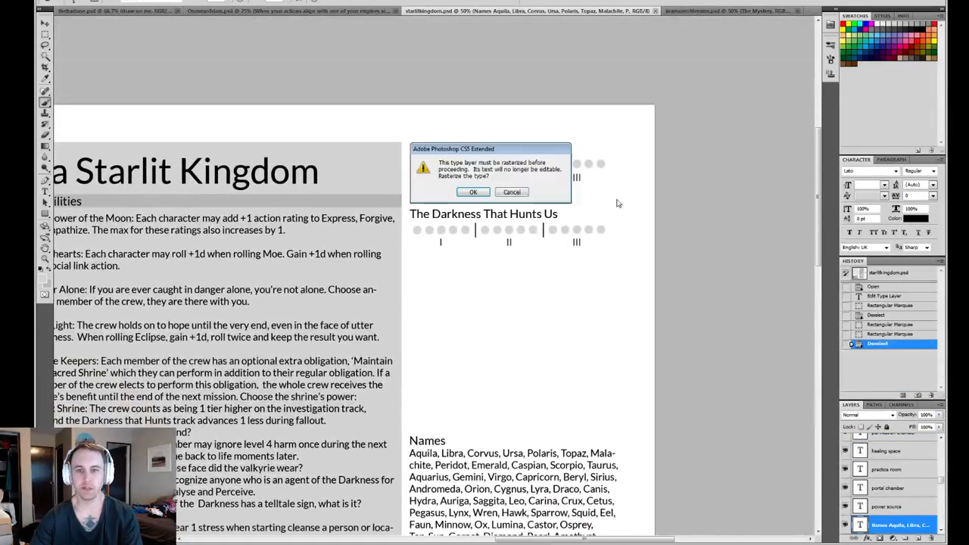
{"action": "left_click", "coordinate": [472, 192]}
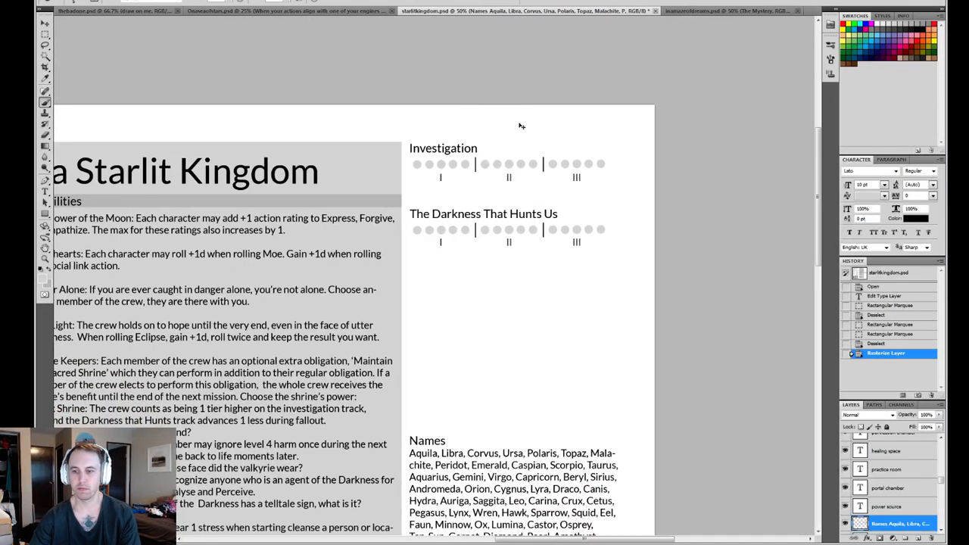
{"action": "key", "text": "ctrl+z"}
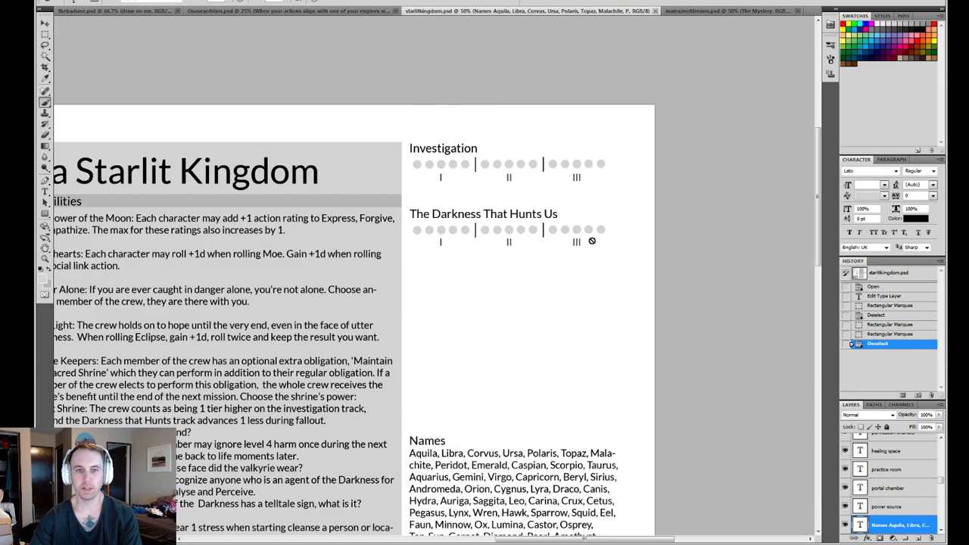
- Return to thebadone.psd, clear all brush strokes from the "draw on me" layer and remove the selection
{"action": "left_click", "coordinate": [117, 11]}
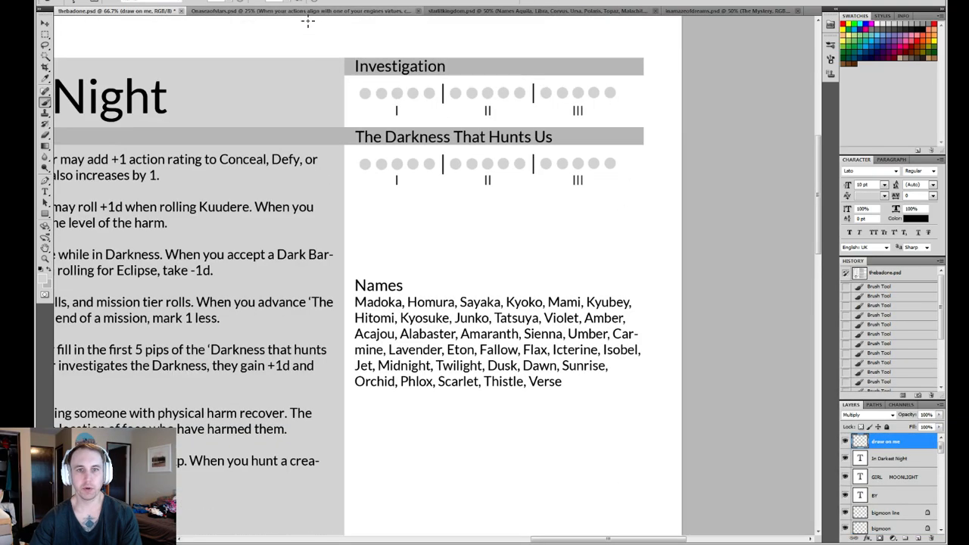
{"action": "scroll", "coordinate": [302, 86], "scroll_direction": "left", "scroll_amount": 10}
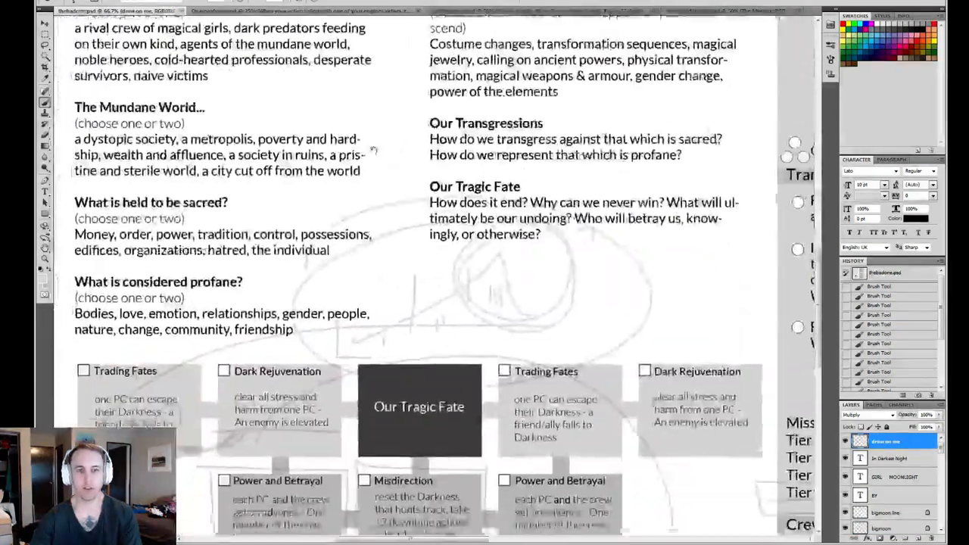
{"action": "scroll", "coordinate": [446, 273], "scroll_direction": "down", "scroll_amount": 3}
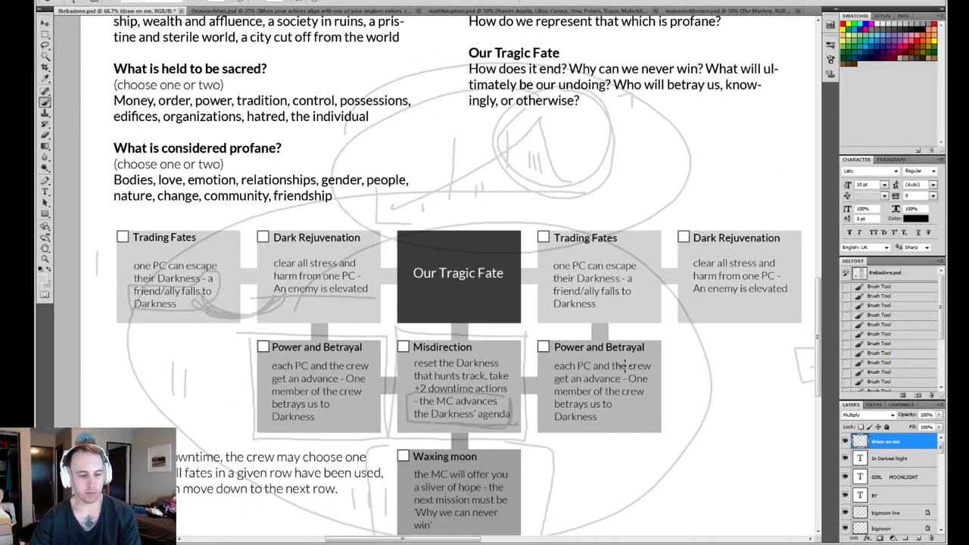
{"action": "key", "text": "ctrl+a"}
{"action": "key", "text": "Delete"}
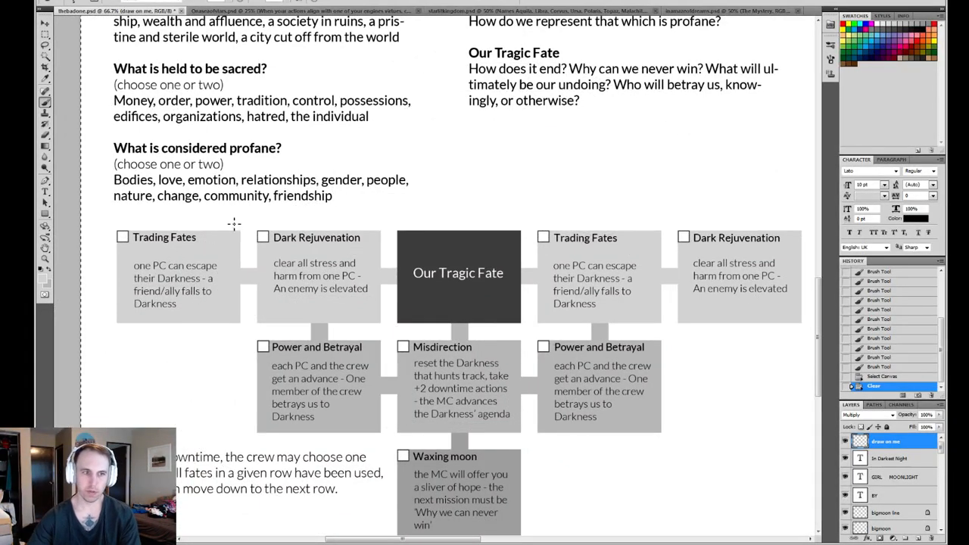
{"action": "scroll", "coordinate": [252, 274], "scroll_direction": "left", "scroll_amount": 3}
{"action": "key", "text": "z"}
{"action": "key", "text": "ctrl+d"}
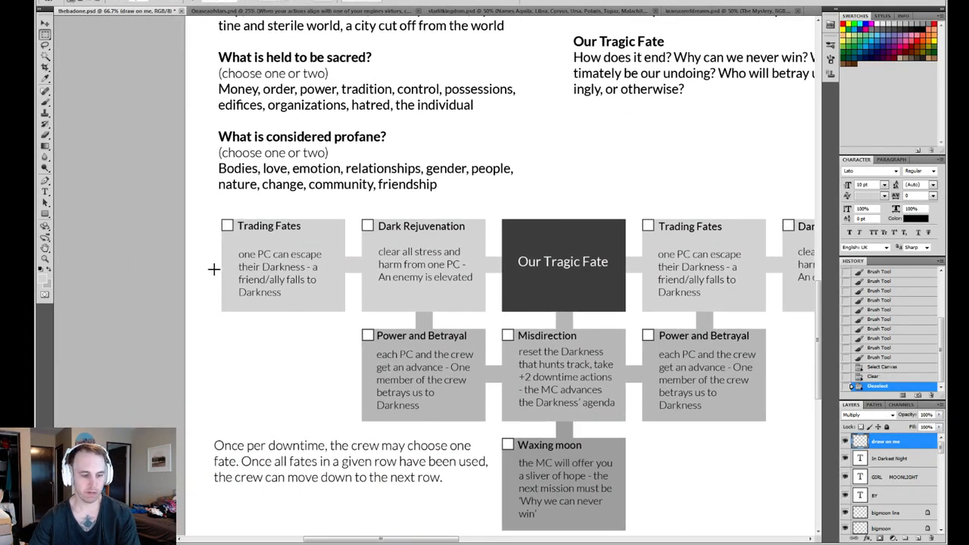
- Examine the In Darkest Night sheet as a whole, from its abilities and rules adjustments to the Our Tragic Fate diagram
{"action": "left_click", "coordinate": [420, 264], "text": "alt"}
{"action": "left_click", "coordinate": [515, 258], "text": "alt"}
{"action": "left_click_drag", "start_coordinate": [633, 246], "coordinate": [416, 336]}
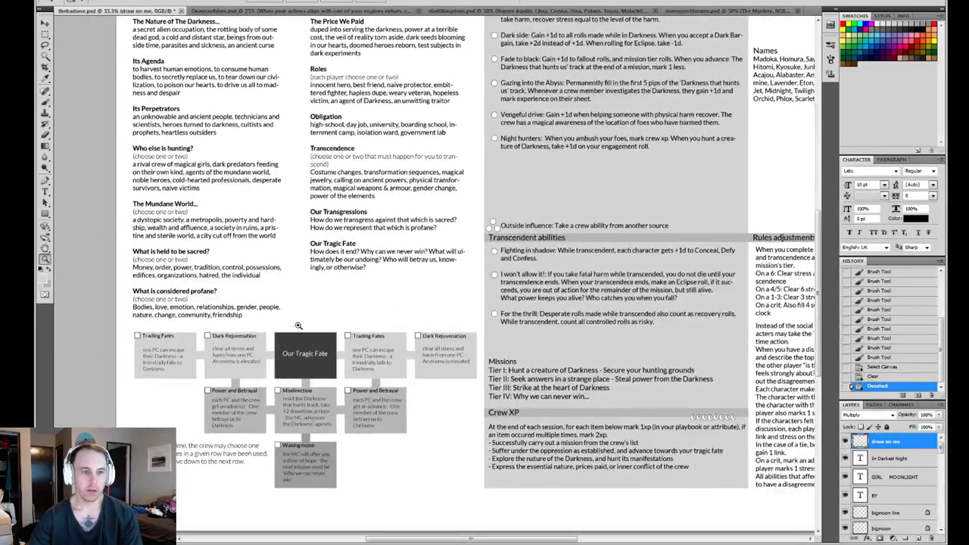
{"action": "left_click_drag", "start_coordinate": [561, 199], "coordinate": [402, 357]}
{"action": "left_click_drag", "start_coordinate": [364, 333], "coordinate": [533, 144]}
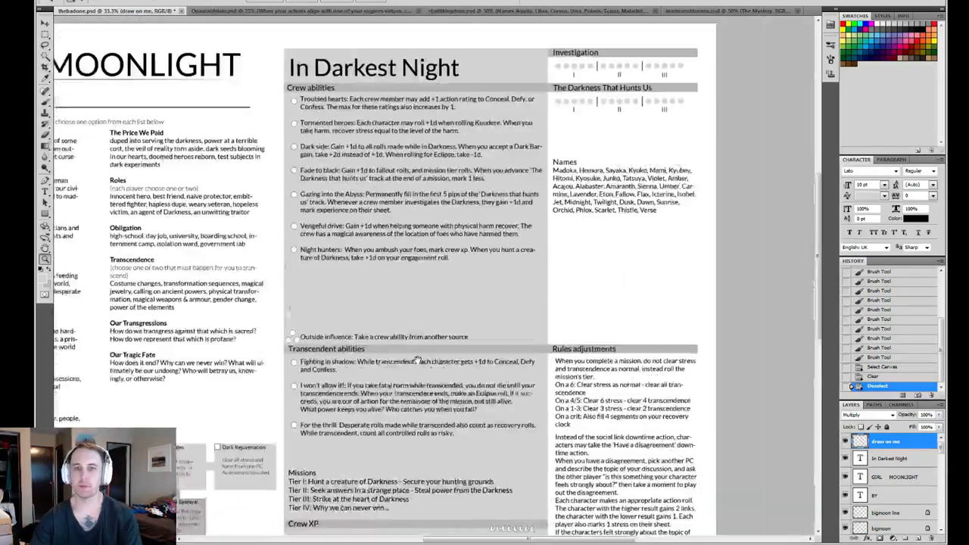
{"action": "mouse_move", "coordinate": [463, 325]}
{"action": "left_mouse_down"}
{"action": "mouse_move", "coordinate": [409, 366]}
{"action": "mouse_move", "coordinate": [452, 335]}
{"action": "left_mouse_up"}
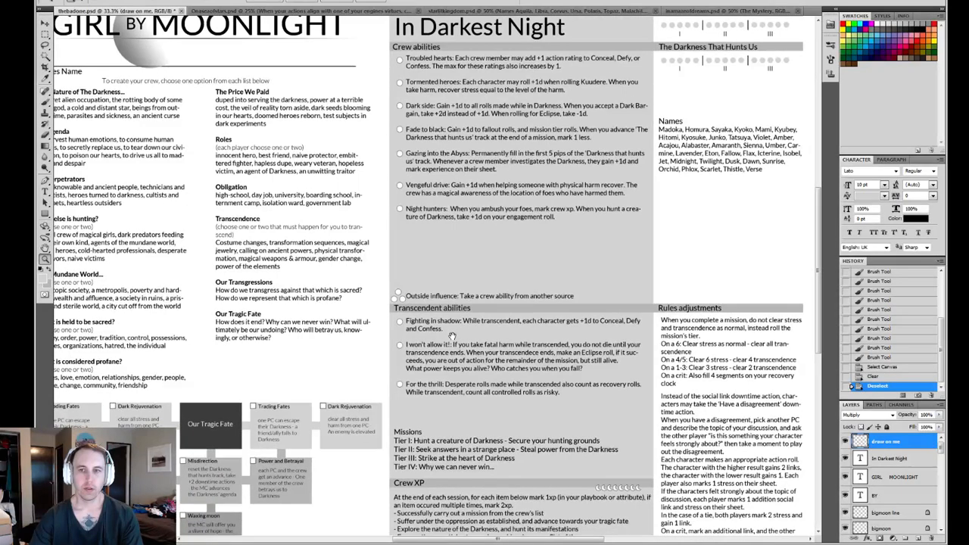
{"action": "left_click_drag", "start_coordinate": [387, 402], "coordinate": [480, 296]}
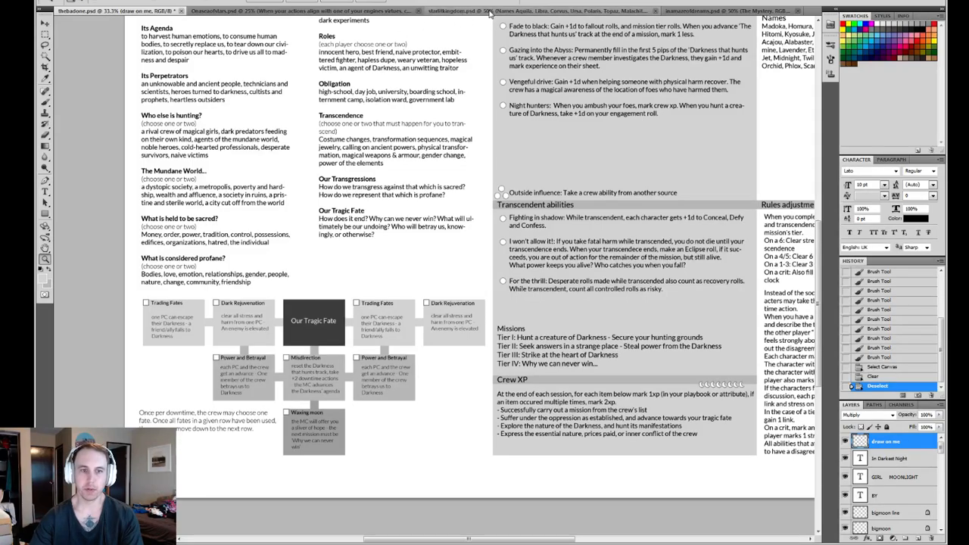
- Switch to starlitkingdom.psd and examine the Hideout room diagram together with the crew option lists above it
{"action": "left_click", "coordinate": [489, 14]}
{"action": "left_click_drag", "start_coordinate": [227, 262], "coordinate": [314, 107]}
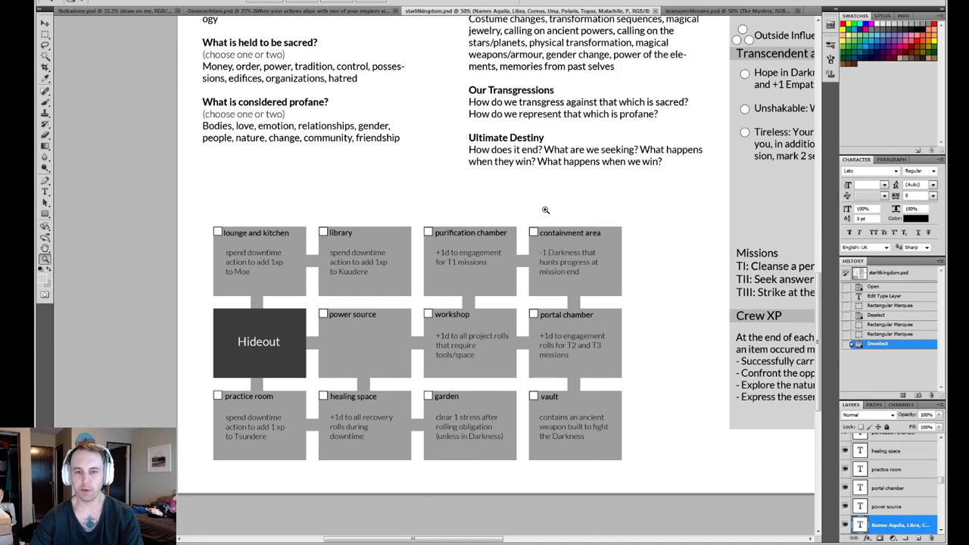
{"action": "left_click_drag", "start_coordinate": [642, 215], "coordinate": [568, 262]}
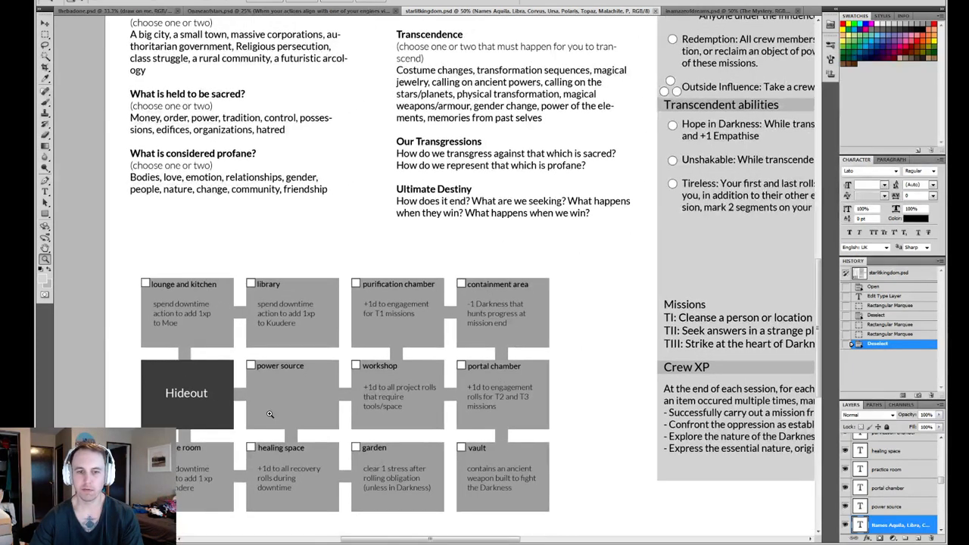
{"action": "left_click_drag", "start_coordinate": [604, 190], "coordinate": [545, 255]}
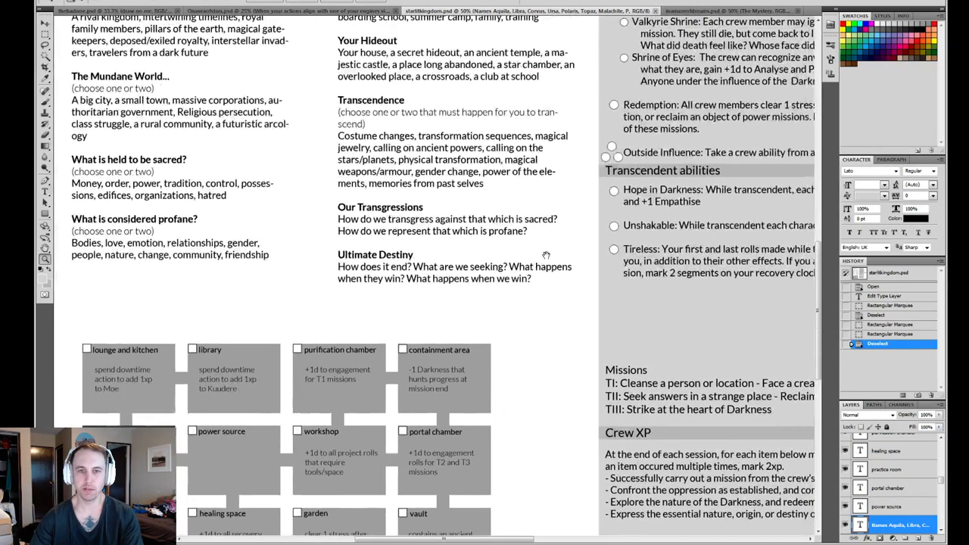
{"action": "left_click_drag", "start_coordinate": [571, 185], "coordinate": [485, 258]}
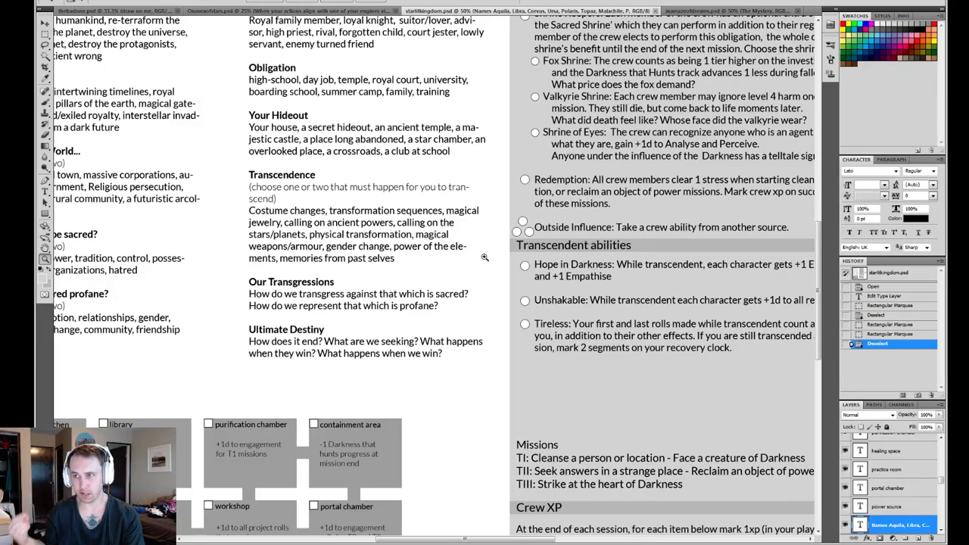
{"action": "left_click_drag", "start_coordinate": [378, 302], "coordinate": [531, 270]}
{"action": "scroll", "coordinate": [532, 270], "scroll_direction": "down", "scroll_amount": 3}
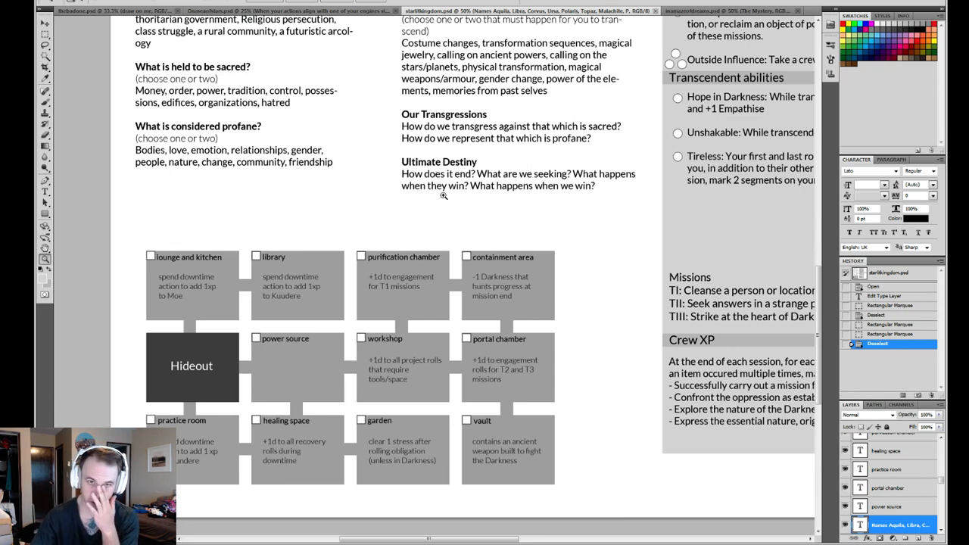
- Compare the full-page layouts of Onaseaofstars.psd and starlitkingdom.psd, switching back and forth between the two sheets
{"action": "left_click", "coordinate": [209, 11]}
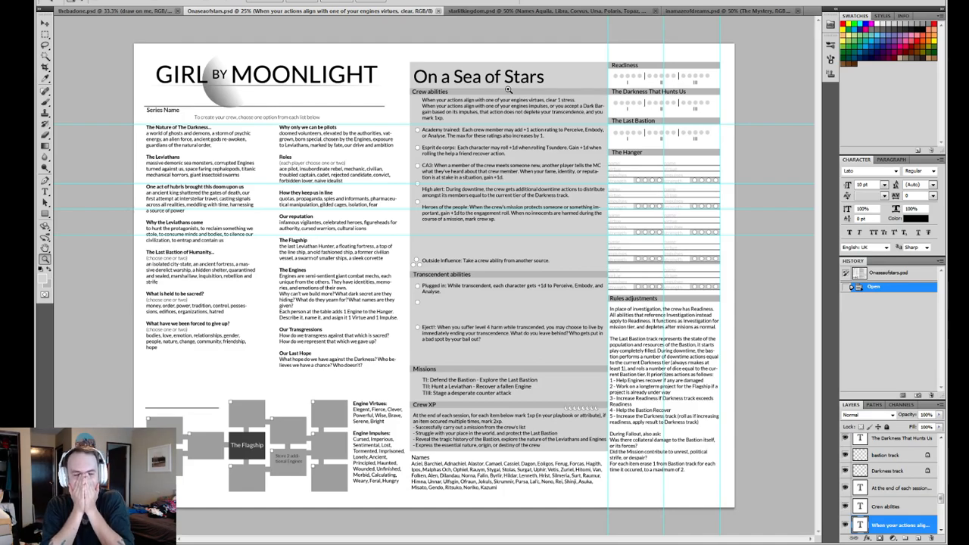
{"action": "left_click", "coordinate": [536, 12]}
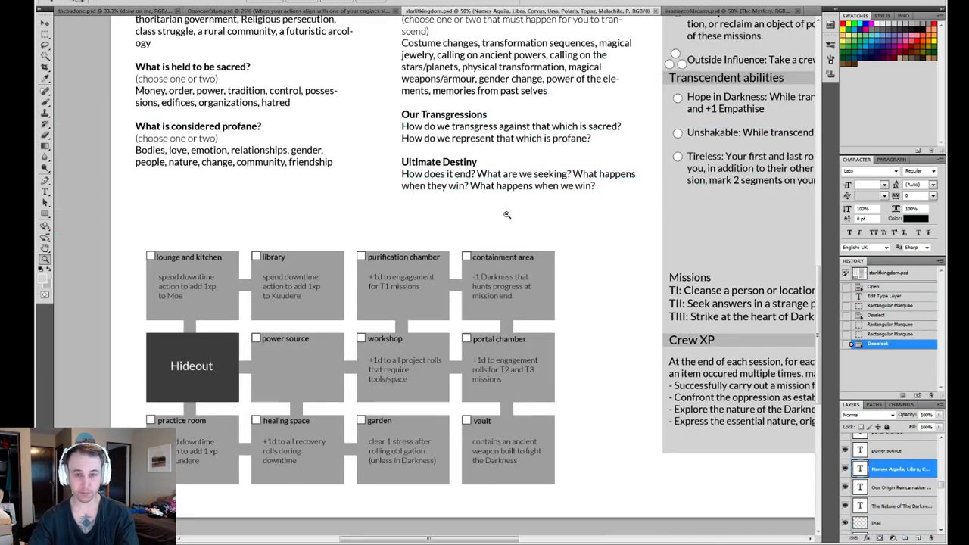
{"action": "left_click", "coordinate": [507, 210], "text": "alt"}
{"action": "left_click", "coordinate": [542, 158], "text": "alt"}
{"action": "left_click", "coordinate": [392, 12]}
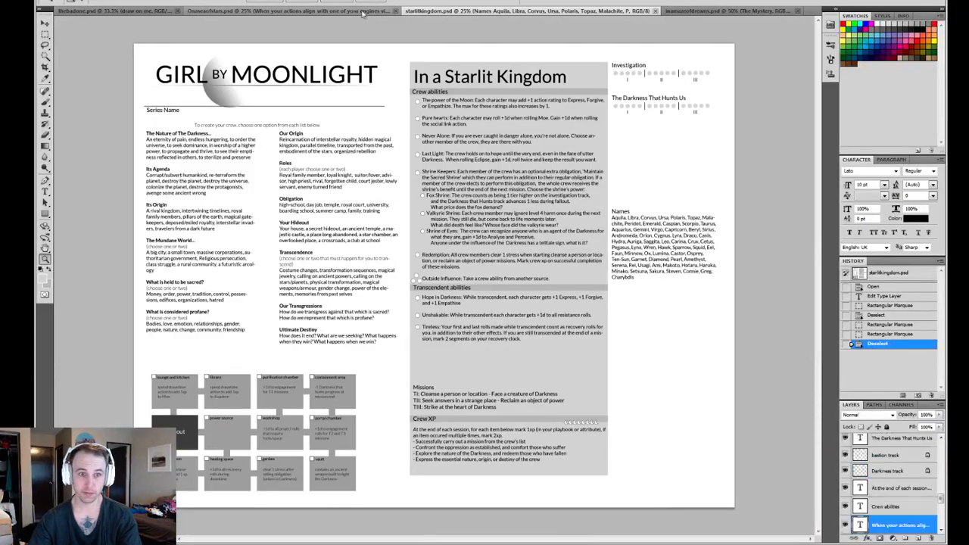
{"action": "left_click", "coordinate": [472, 12]}
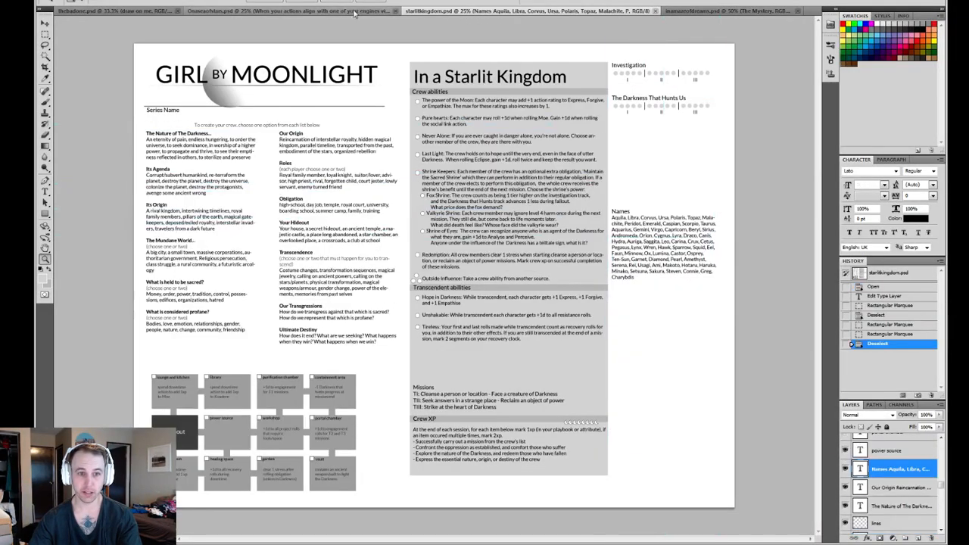
{"action": "left_click", "coordinate": [351, 12]}
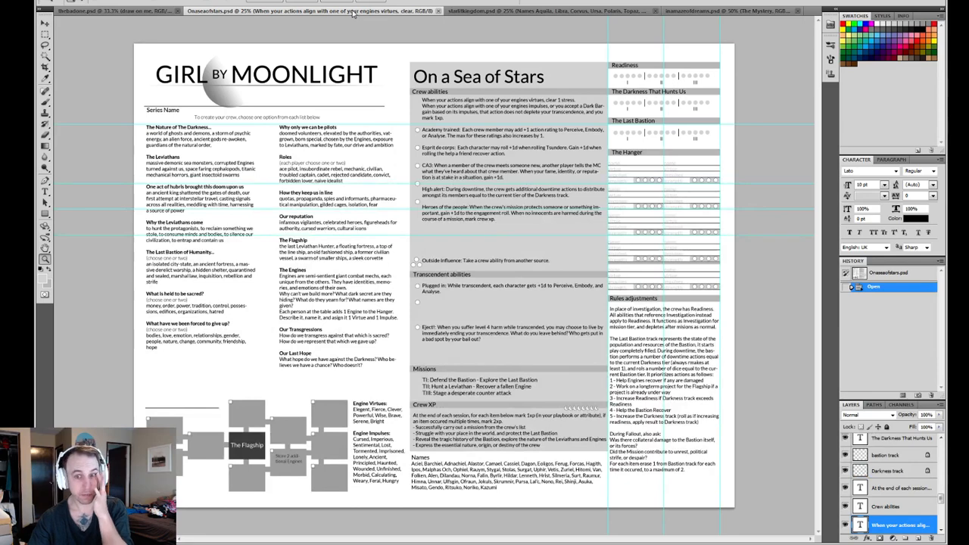
{"action": "left_click", "coordinate": [512, 11]}
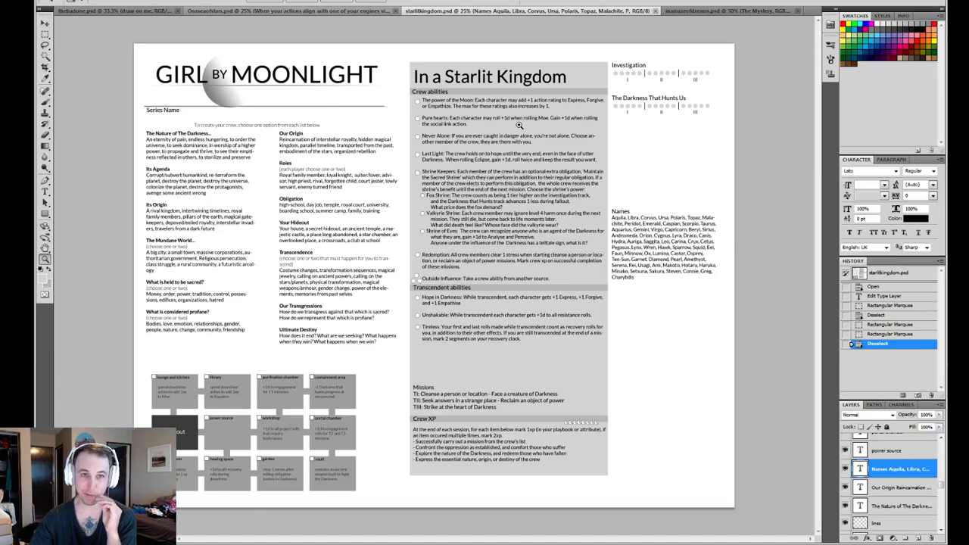
{"action": "left_click", "coordinate": [329, 12]}
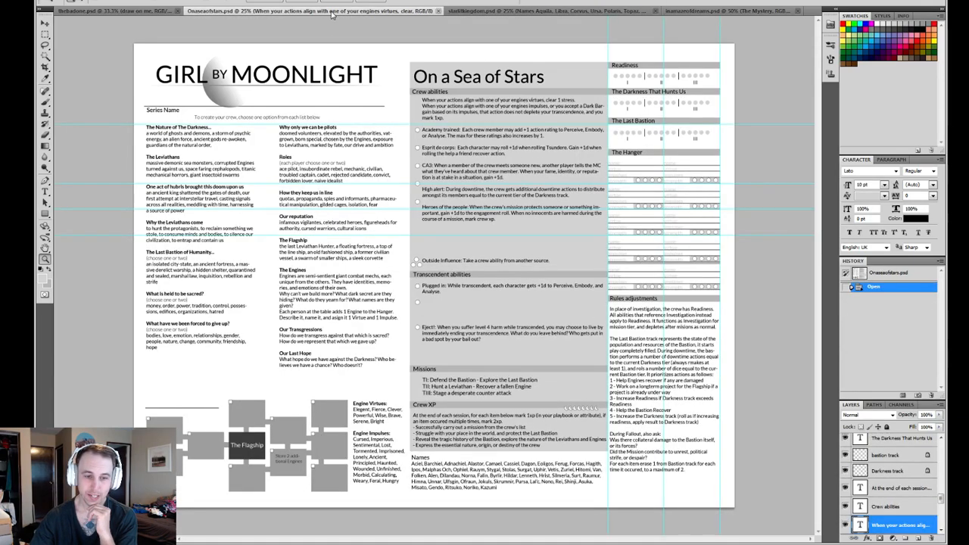
{"action": "left_click", "coordinate": [506, 12]}
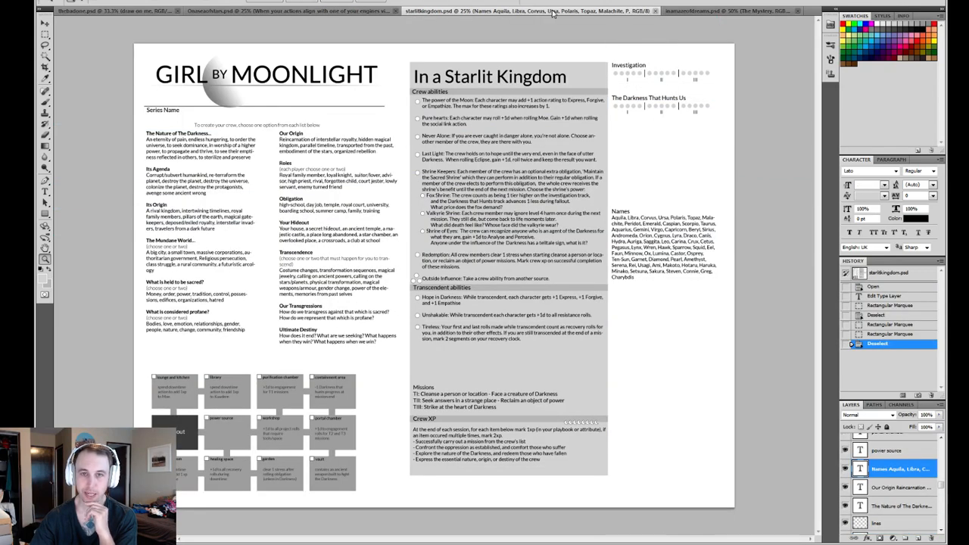
- Switch to inamazeofdreams.psd and review its crew option lists and The Mystery box diagram
{"action": "left_click", "coordinate": [704, 13]}
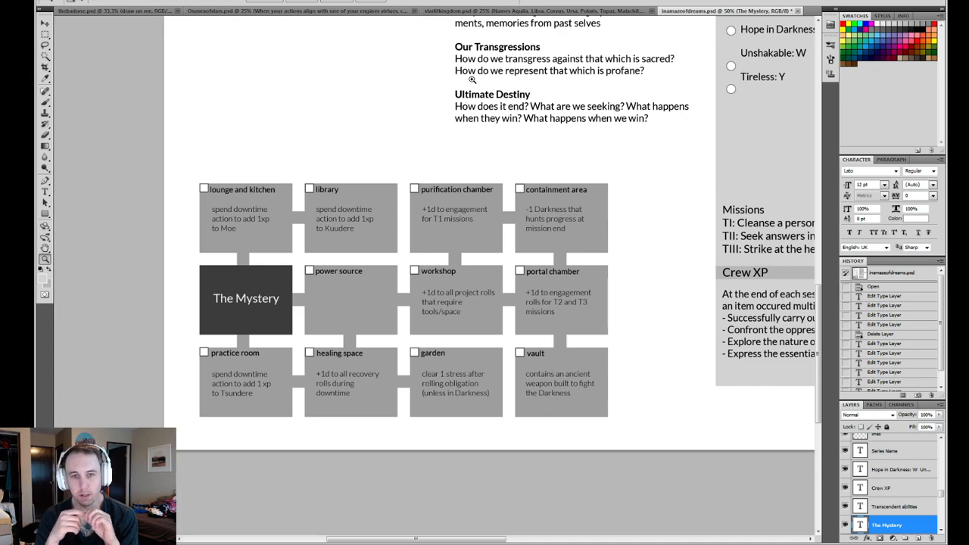
{"action": "left_click_drag", "start_coordinate": [569, 158], "coordinate": [444, 528]}
{"action": "left_click_drag", "start_coordinate": [486, 158], "coordinate": [558, 221]}
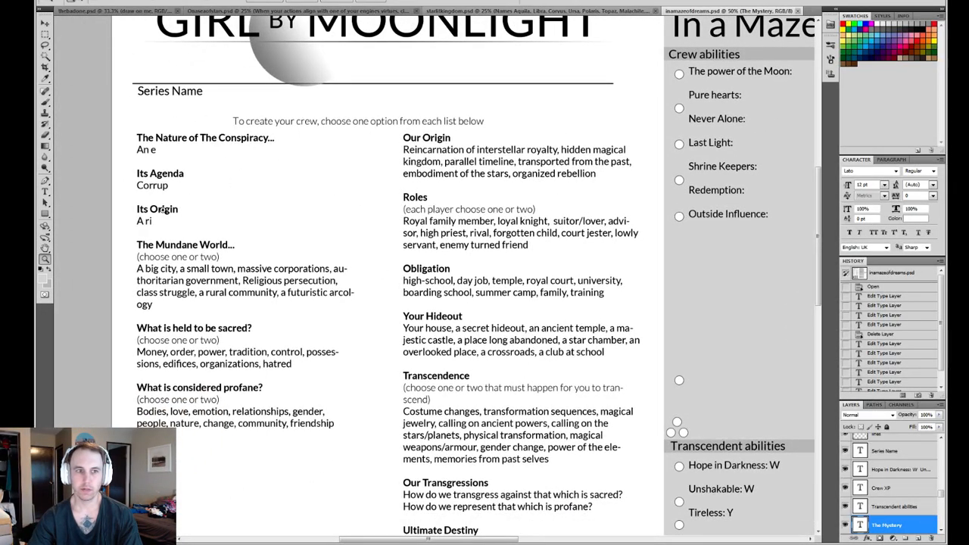
{"action": "scroll", "coordinate": [166, 289], "scroll_direction": "down", "scroll_amount": 10}
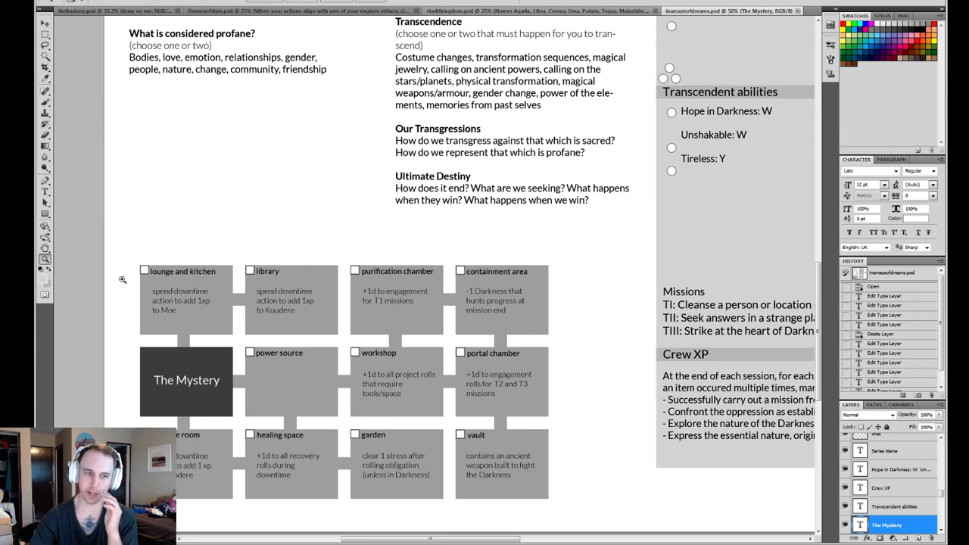
{"action": "left_click", "coordinate": [45, 36]}
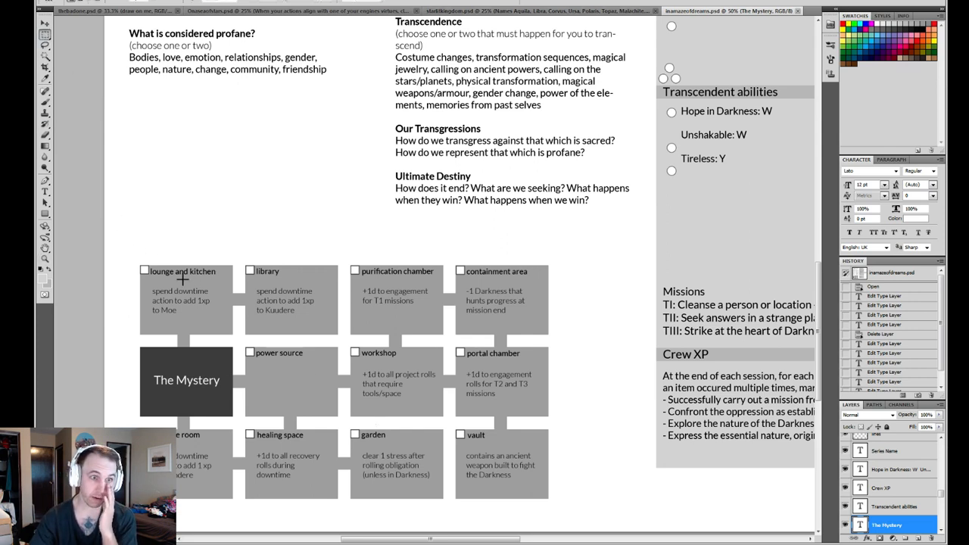
{"action": "left_click_drag", "start_coordinate": [134, 244], "coordinate": [578, 489]}
{"action": "left_click", "coordinate": [589, 368]}
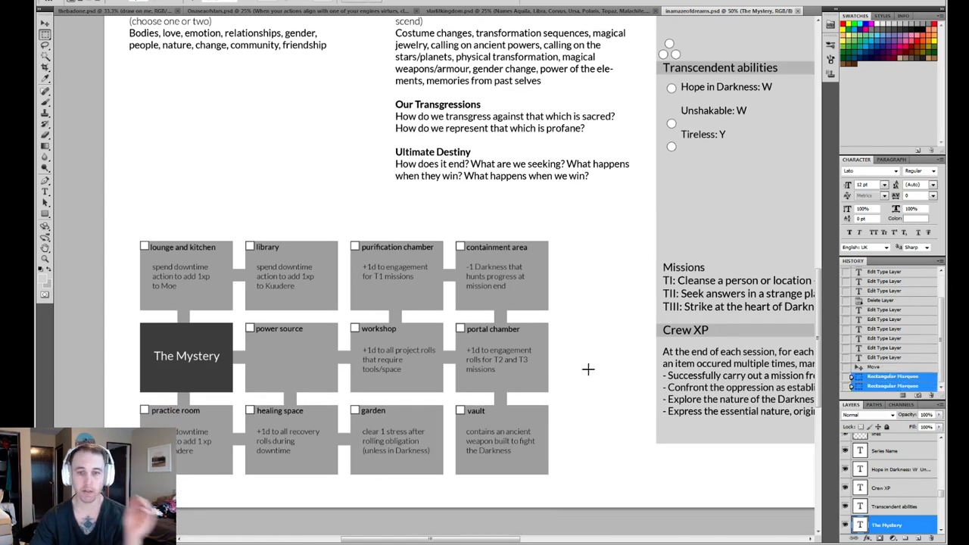
- Add a wide text box above the Mystery diagram, starting with the word "Mystery" coloured black (000000)
{"action": "key", "text": "t"}
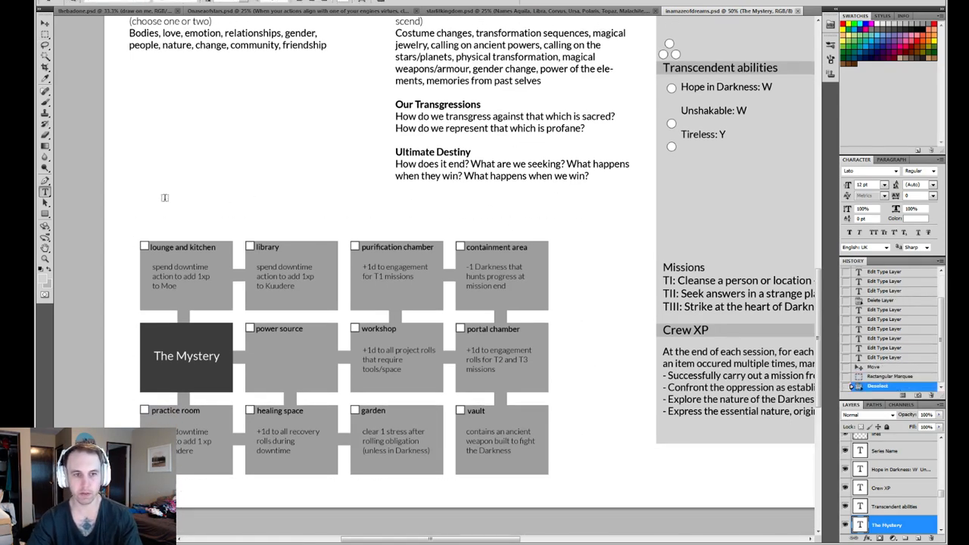
{"action": "left_click_drag", "start_coordinate": [152, 195], "coordinate": [612, 228]}
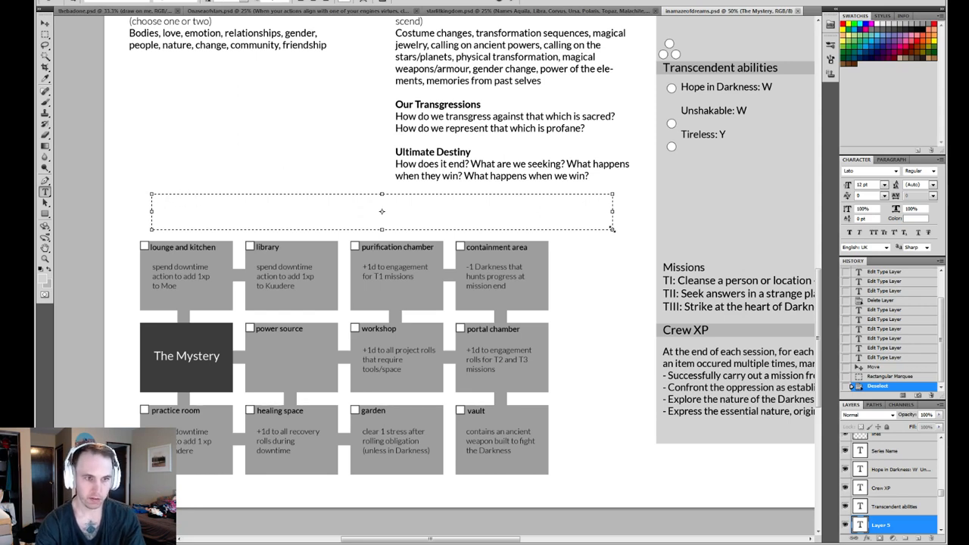
{"action": "key", "text": "ctrl+a"}
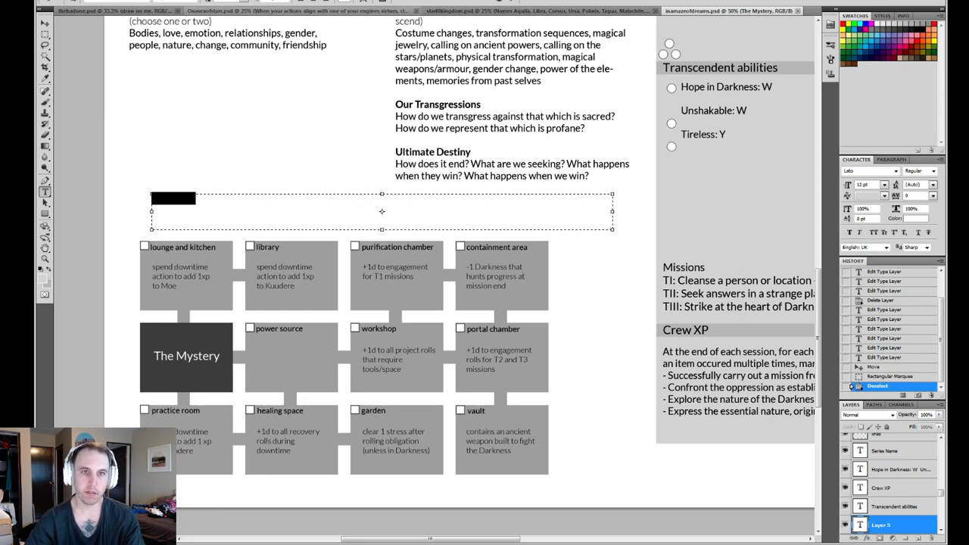
{"action": "left_click", "coordinate": [345, 2]}
{"action": "left_click_drag", "start_coordinate": [417, 129], "coordinate": [287, 320]}
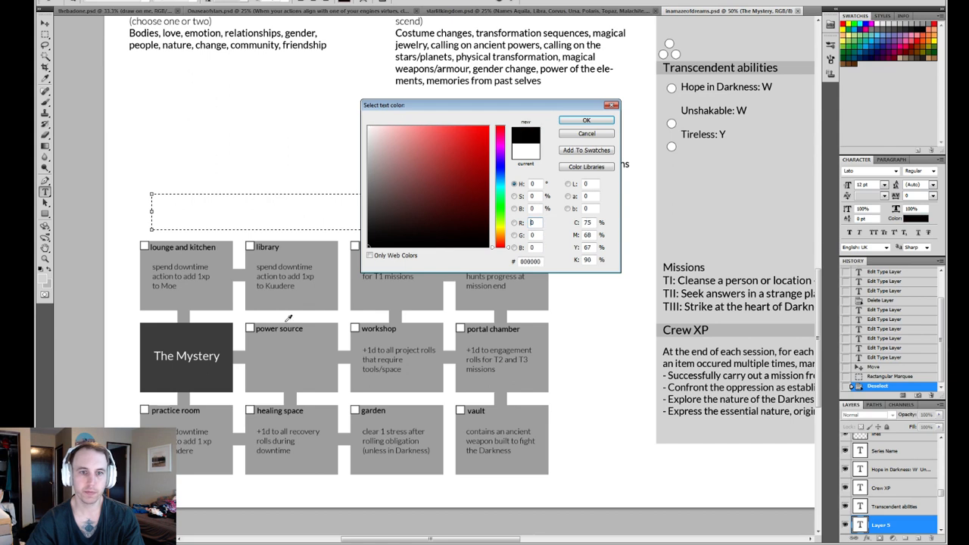
{"action": "left_click", "coordinate": [583, 121]}
{"action": "left_click", "coordinate": [264, 207]}
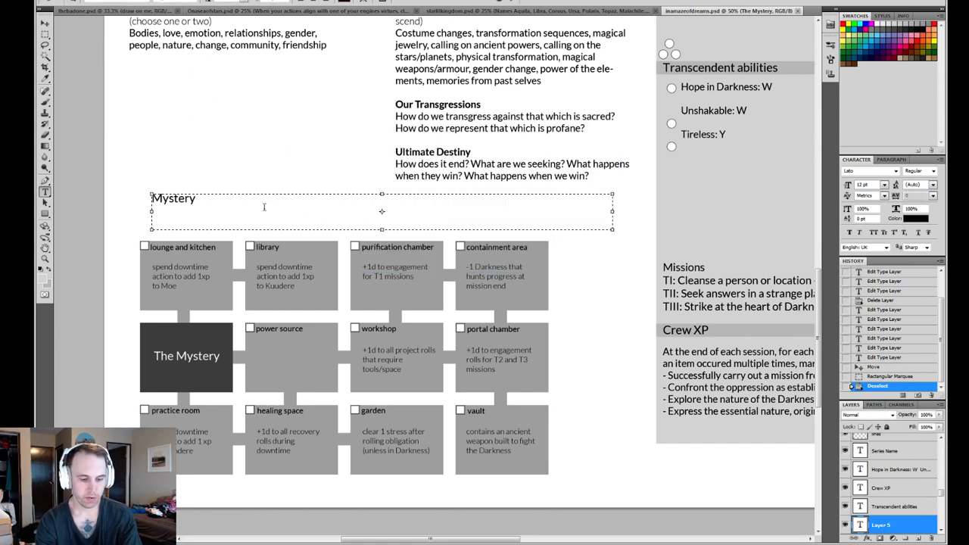
- Continue the note above the diagram with "instead of hideout, tracks our unraveling of the conspiracy,"
{"action": "type", "text": "instead of "}
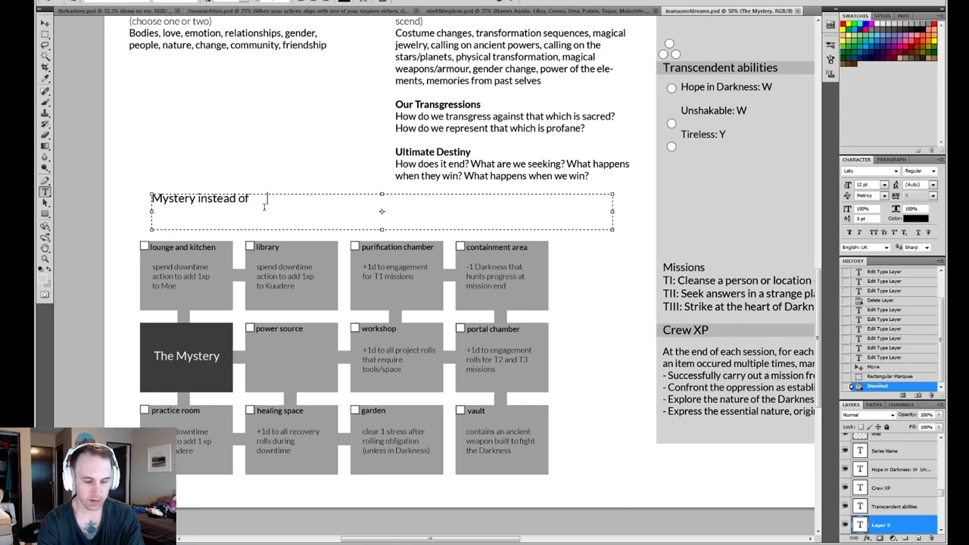
{"action": "type", "text": "hideout, tra"}
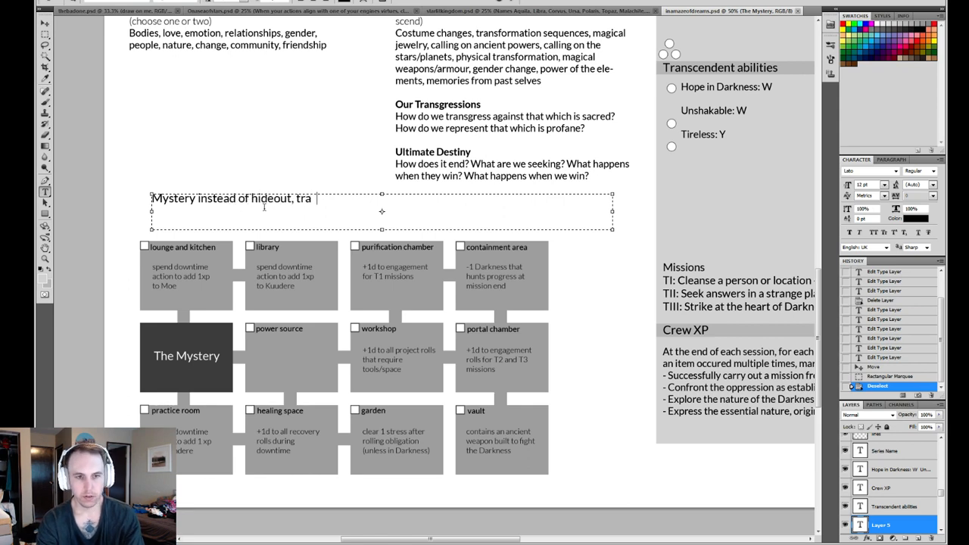
{"action": "type", "text": "cks o"}
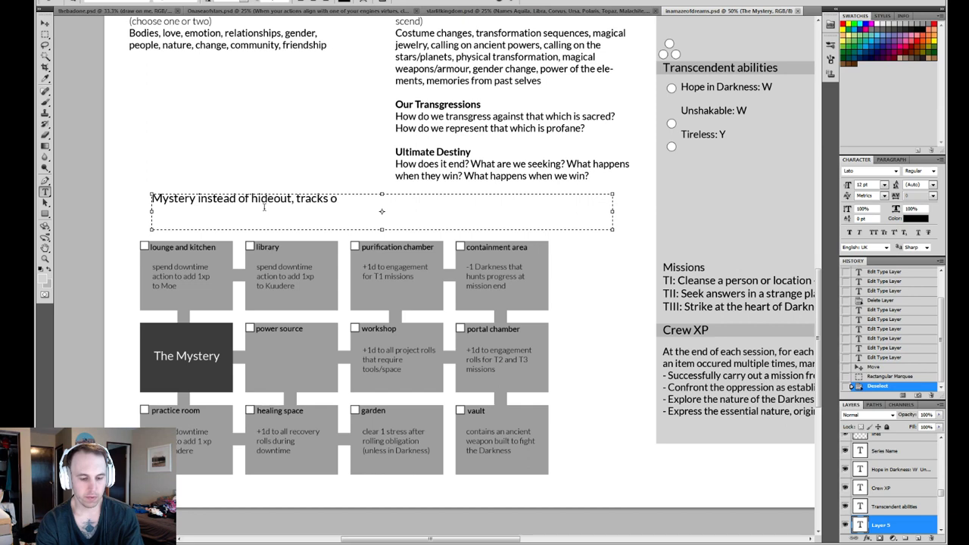
{"action": "type", "text": "ut"}
{"action": "key", "text": "BackSpace"}
{"action": "type", "text": "r "}
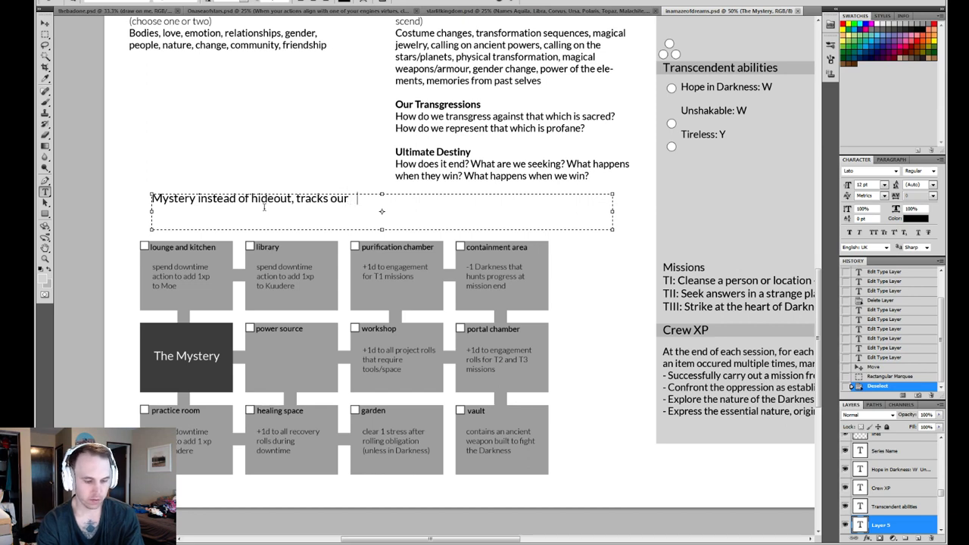
{"action": "type", "text": "unravelin"}
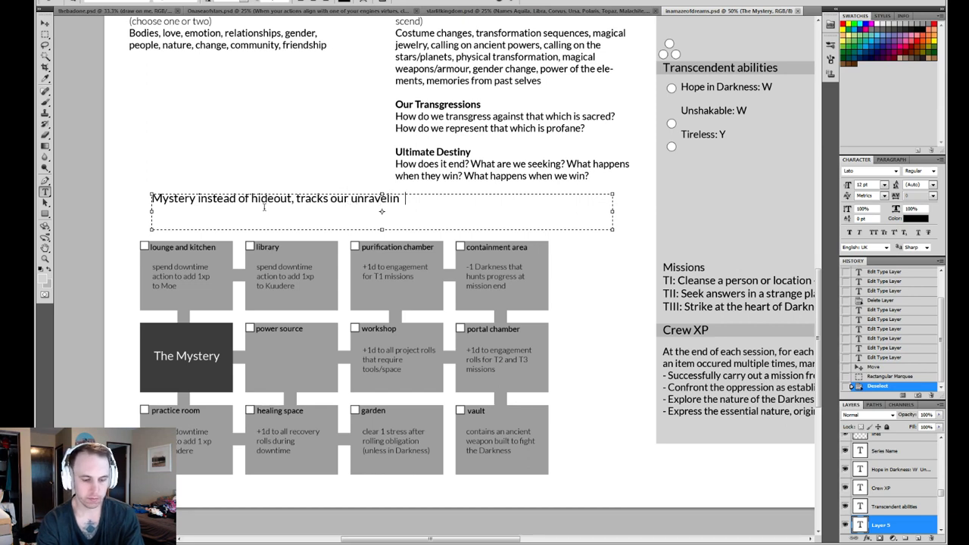
{"action": "type", "text": "g of the cons"}
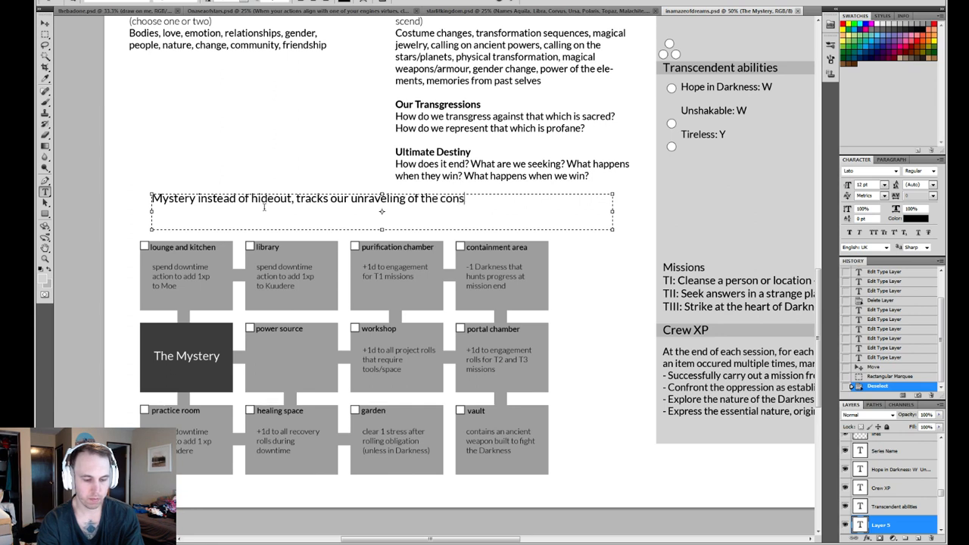
{"action": "type", "text": "piracy,"}
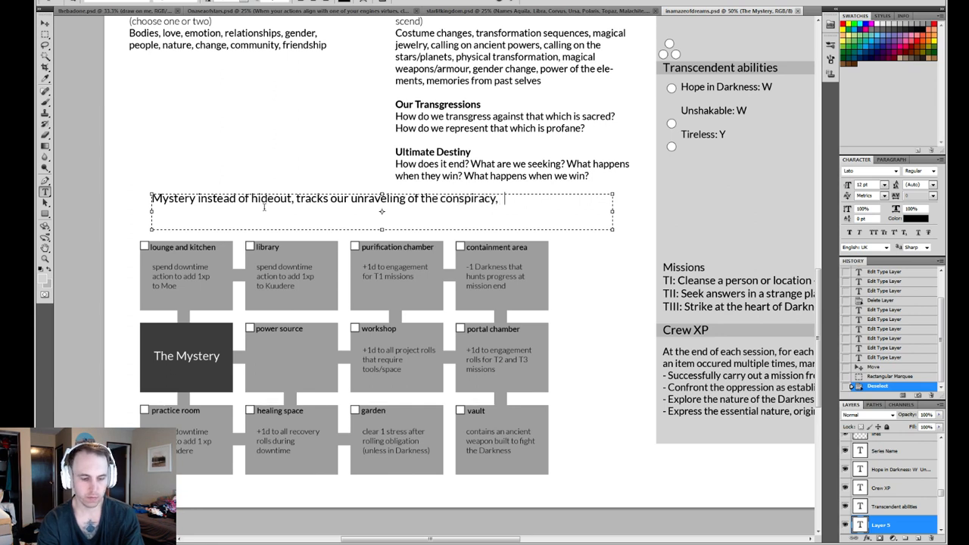
{"action": "type", "text": " resets"}
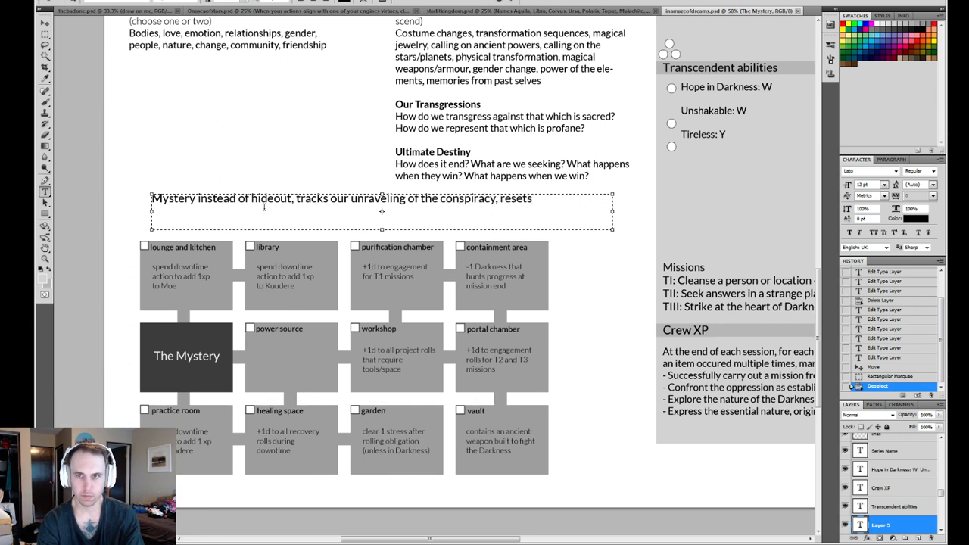
{"action": "type", "text": " when complet"}
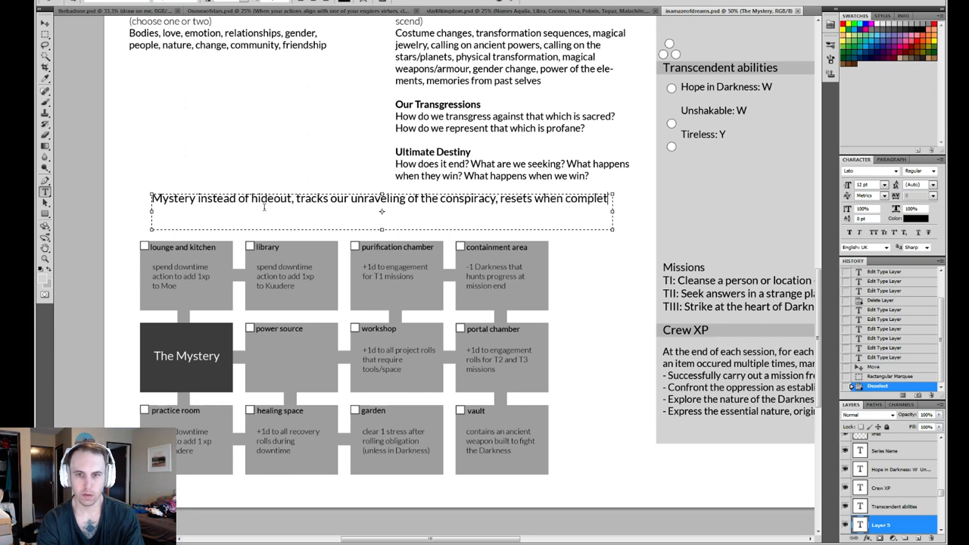
{"action": "type", "text": "ed, acts "}
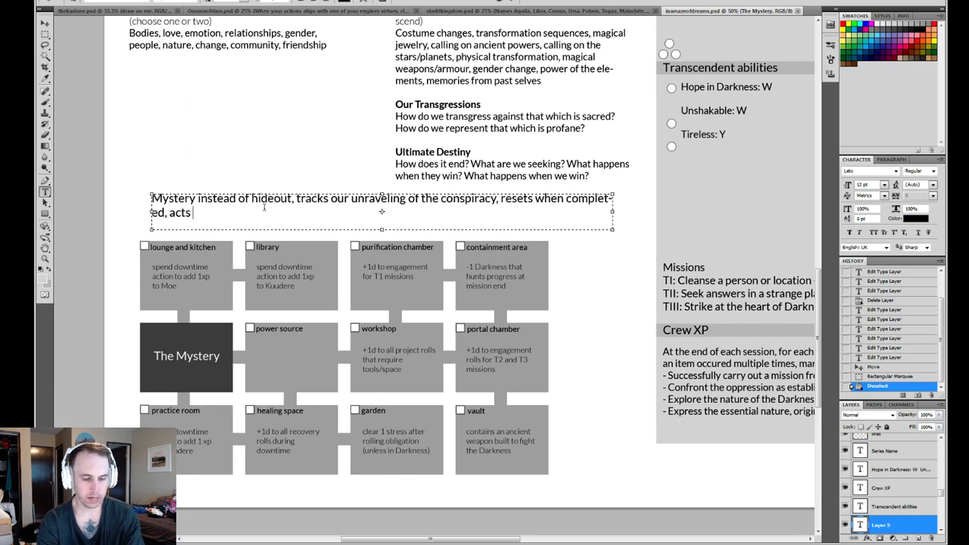
{"action": "type", "text": "as a"}
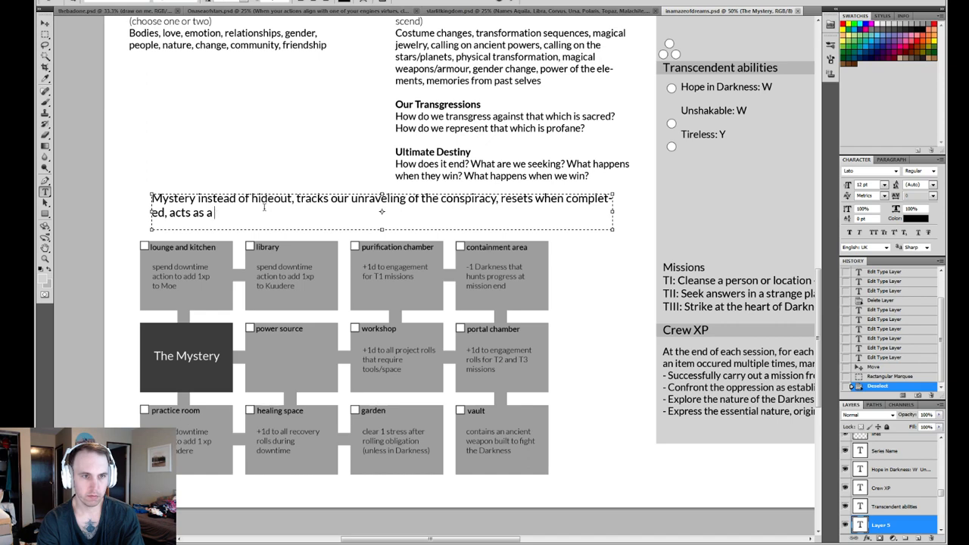
{"action": "type", "text": " season"}
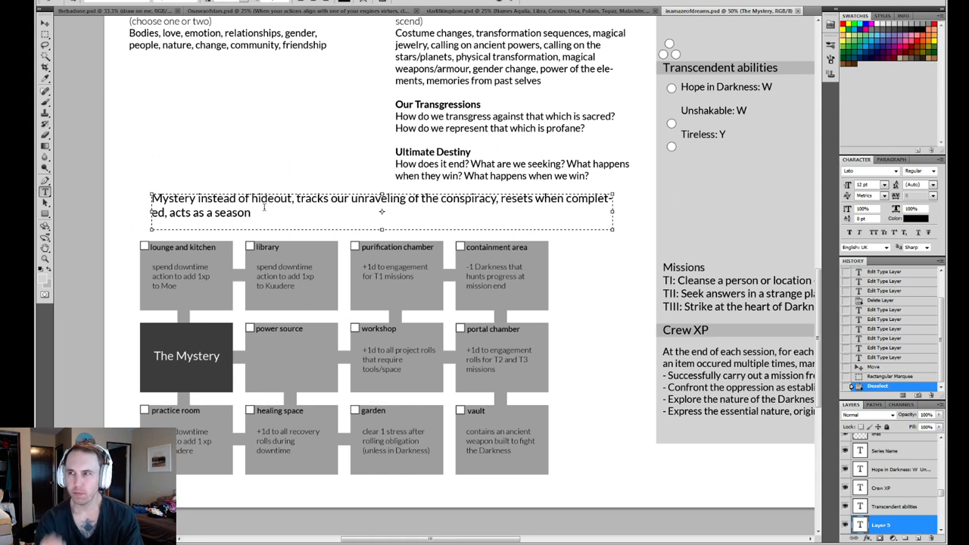
- Finish the note's first sentence with "resets when completed, acts as a season change trigger."
{"action": "type", "text": "bookend"}
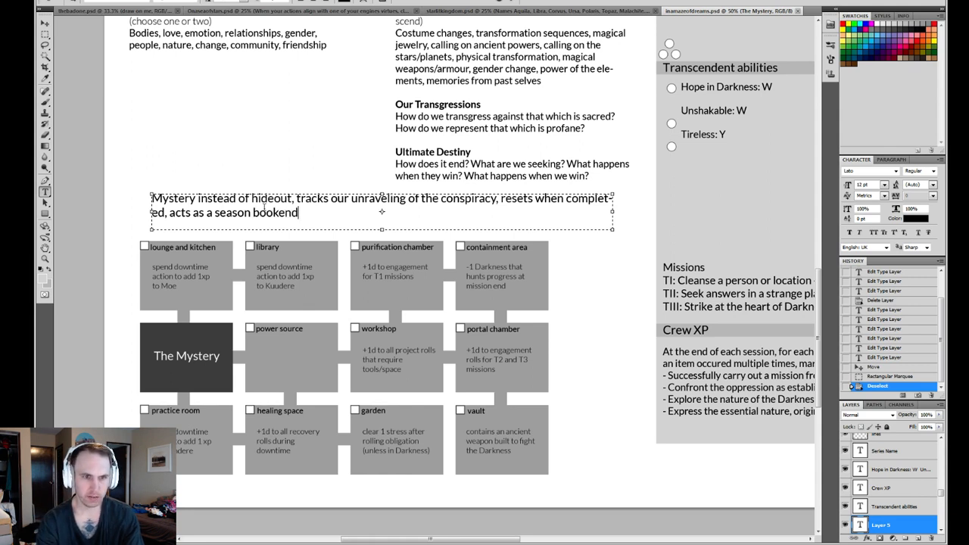
{"action": "key", "text": "BackSpace"}
{"action": "key", "text": "BackSpace"}
{"action": "key", "text": "BackSpace"}
{"action": "key", "text": "BackSpace"}
{"action": "key", "text": "BackSpace"}
{"action": "key", "text": "BackSpace"}
{"action": "key", "text": "BackSpace"}
{"action": "key", "text": "BackSpace"}
{"action": "key", "text": "BackSpace"}
{"action": "key", "text": "BackSpace"}
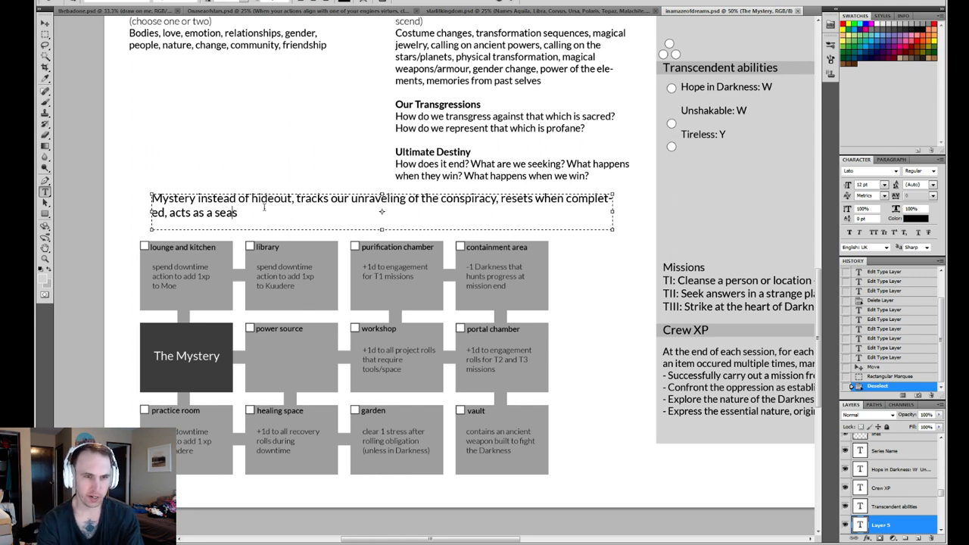
{"action": "type", "text": "son "}
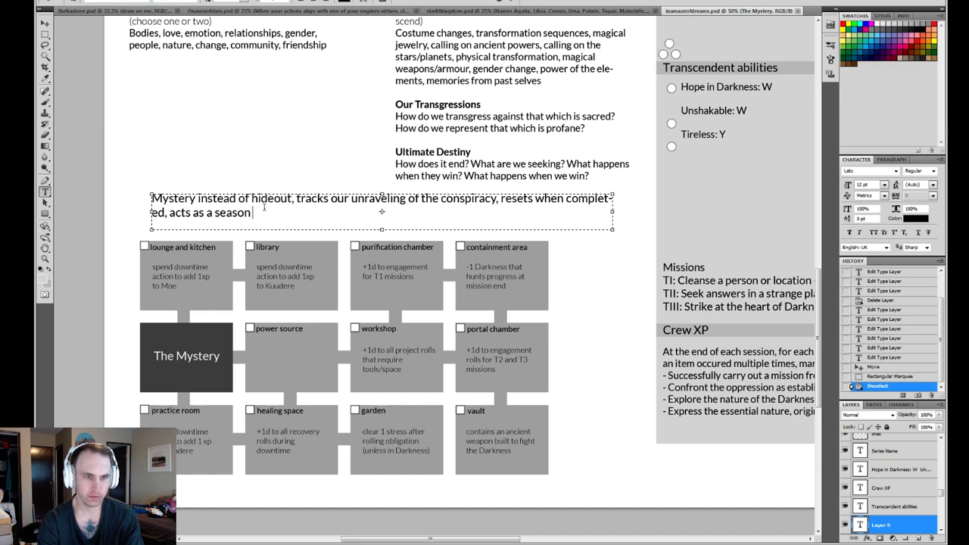
{"action": "type", "text": "change t"}
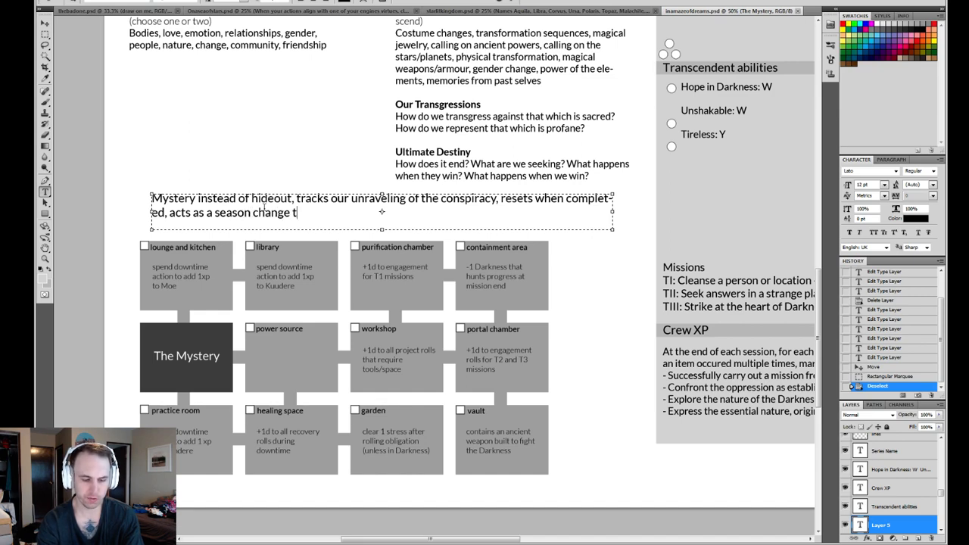
{"action": "type", "text": "rigger."}
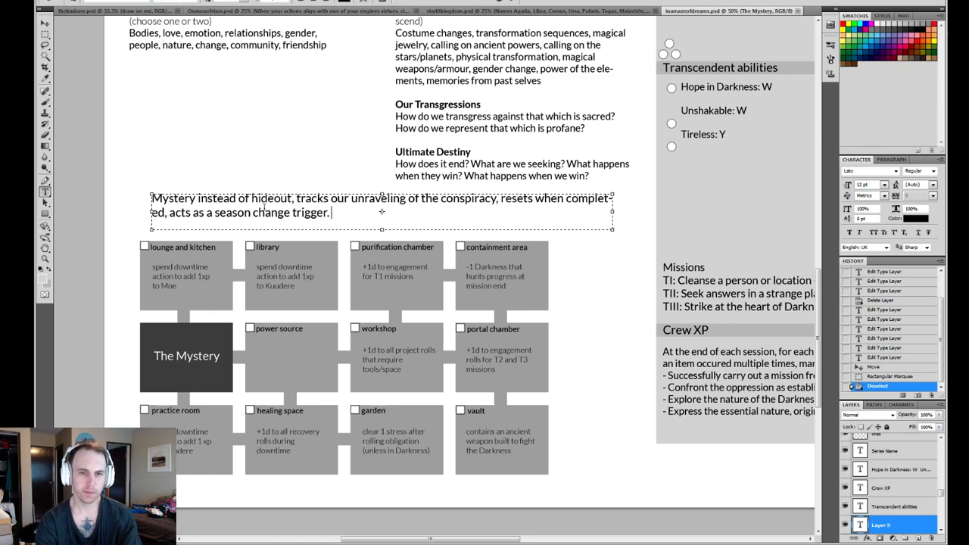
{"action": "type", "text": " M"}
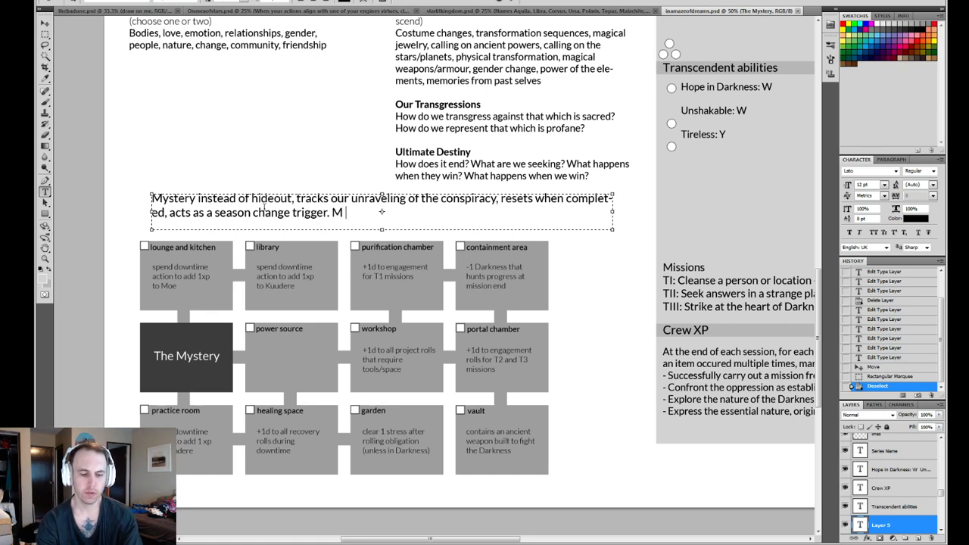
{"action": "key", "text": "BackSpace"}
{"action": "key", "text": "BackSpace"}
{"action": "key", "text": "BackSpace"}
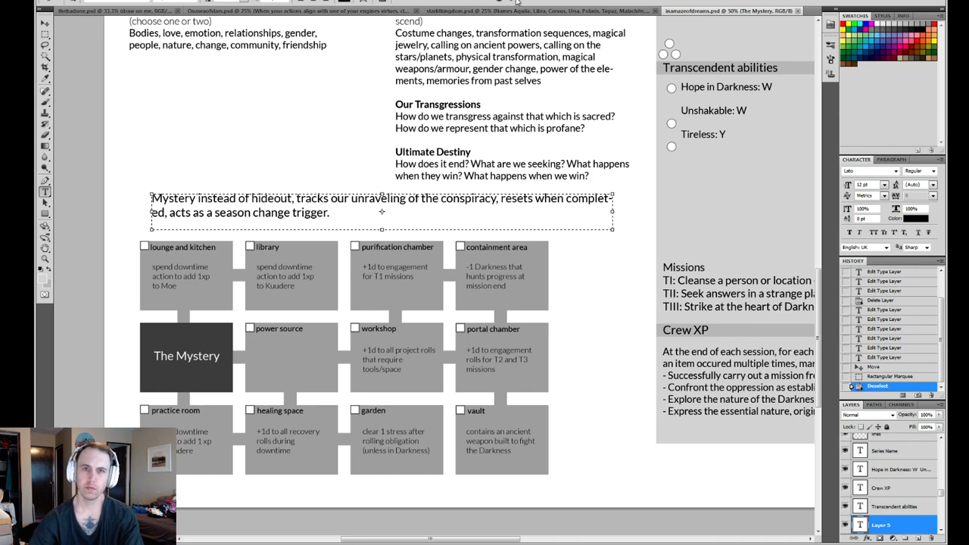
{"action": "key", "text": "ctrl+Return"}
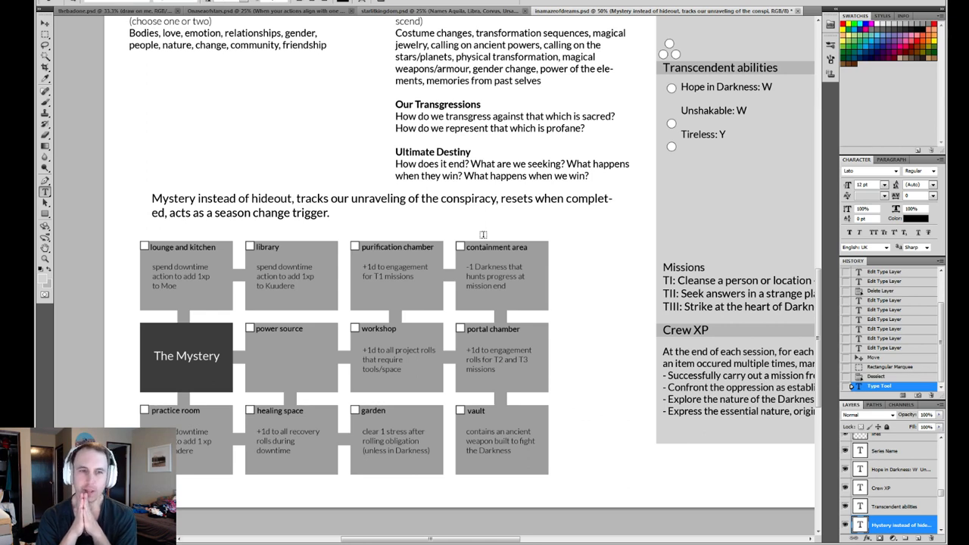
- Append "Maybe this replaces investigation track, or supplements it in some meaningful way." to the Mystery note, extending its text box downward to fit
{"action": "left_click", "coordinate": [347, 215]}
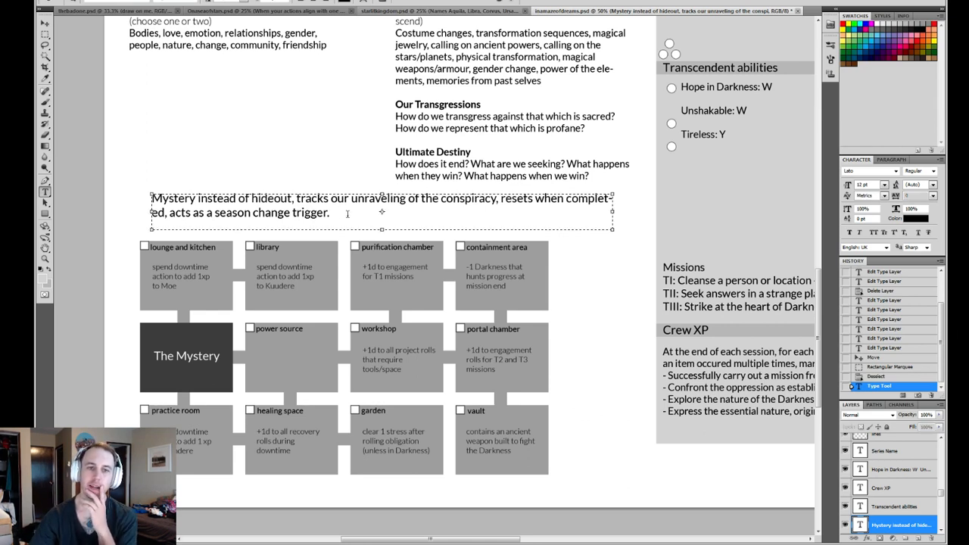
{"action": "type", "text": "Maybe this re "}
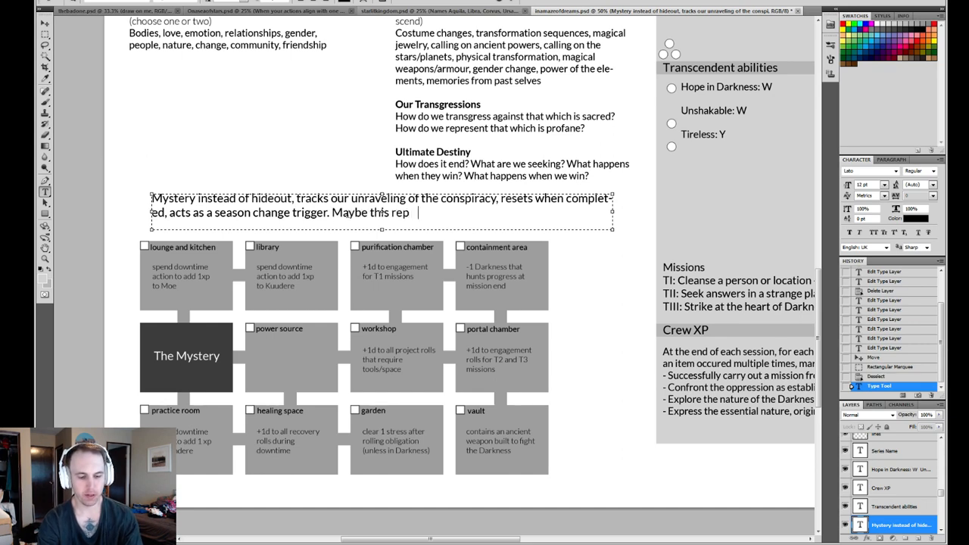
{"action": "type", "text": "laces investi"}
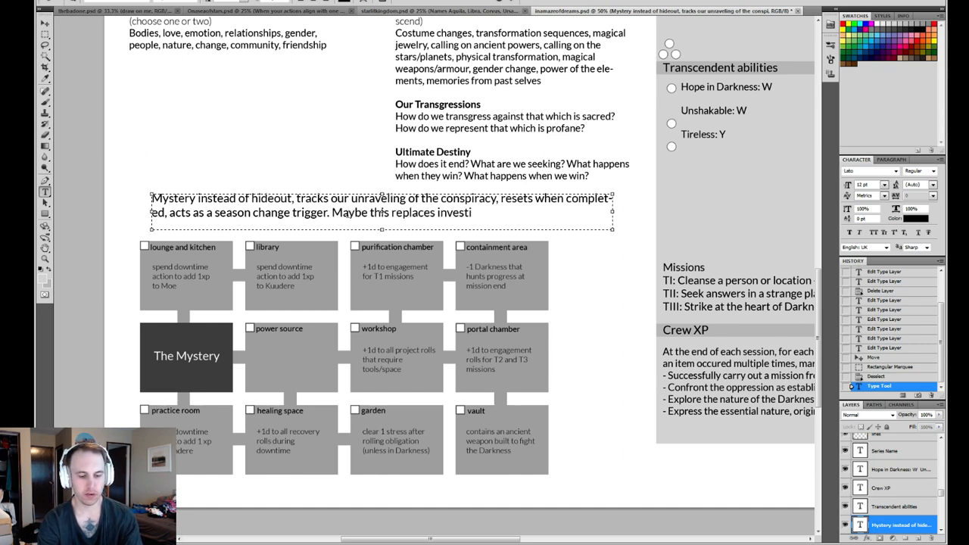
{"action": "type", "text": "gation tr"}
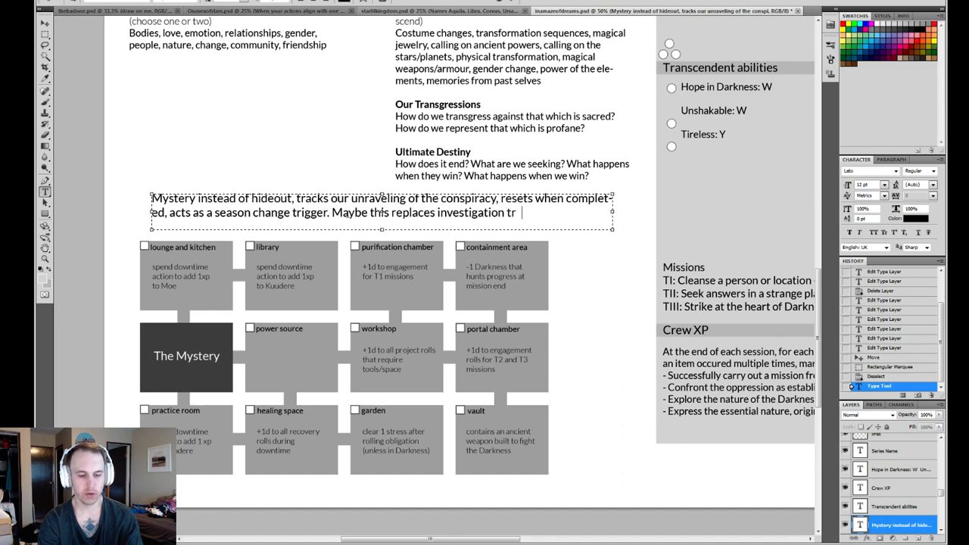
{"action": "type", "text": "ack, or supplemens"}
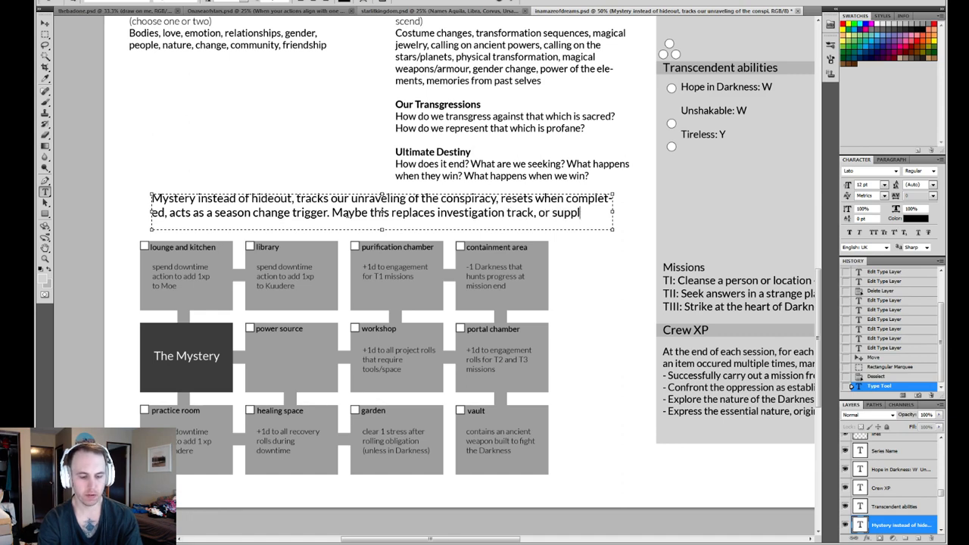
{"action": "key", "text": "BackSpace"}
{"action": "key", "text": "BackSpace"}
{"action": "key", "text": "BackSpace"}
{"action": "key", "text": "BackSpace"}
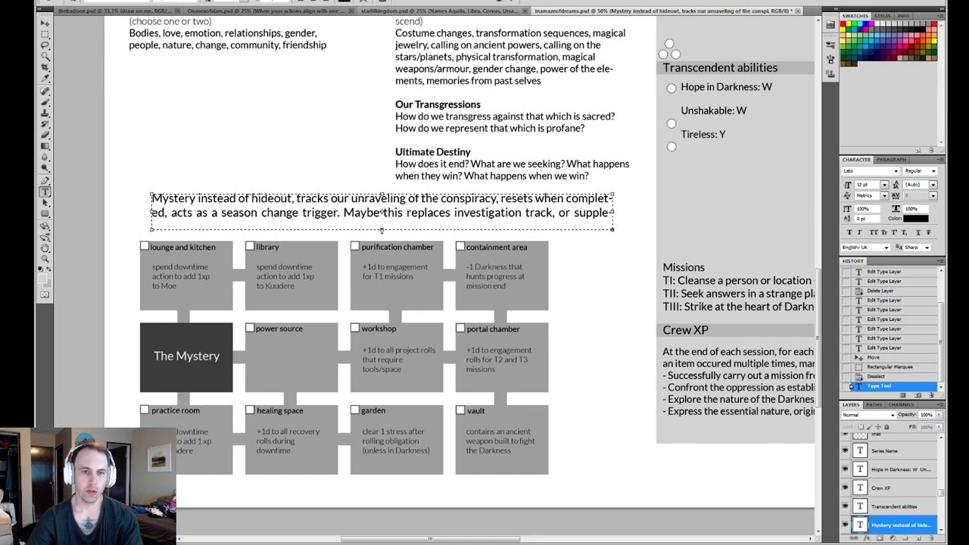
{"action": "type", "text": "ments it in some meaningful way."}
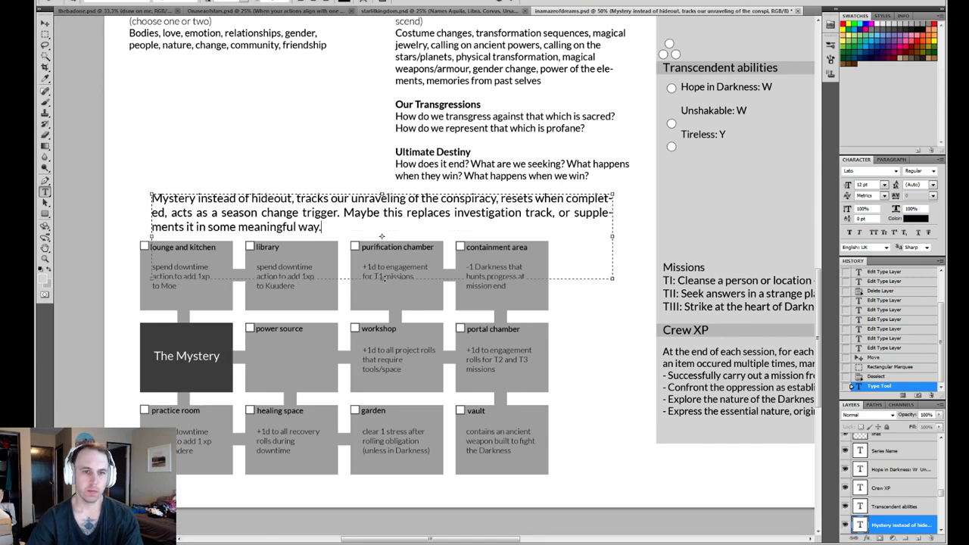
{"action": "left_click", "coordinate": [512, 2]}
- Compare the Investigation track with the Mystery diagram on the full In a Maze of Dreams sheet
{"action": "left_click_drag", "start_coordinate": [566, 186], "coordinate": [518, 204]}
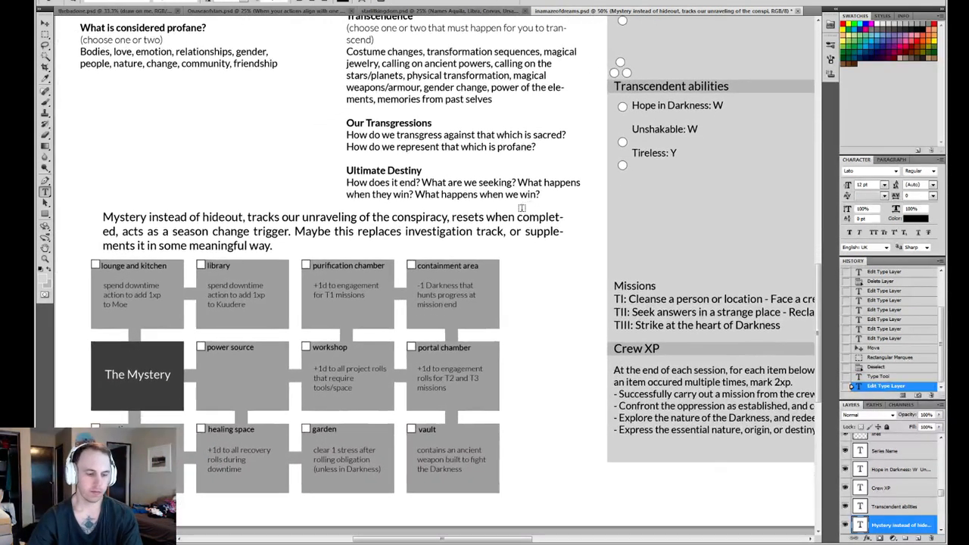
{"action": "key", "text": "ctrl+minus"}
{"action": "key", "text": "ctrl+minus"}
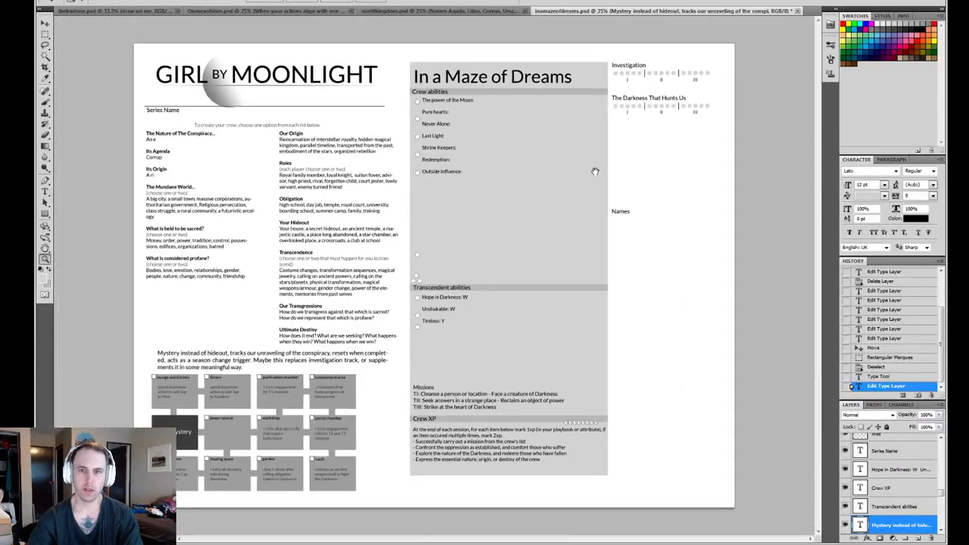
{"action": "key", "text": "m"}
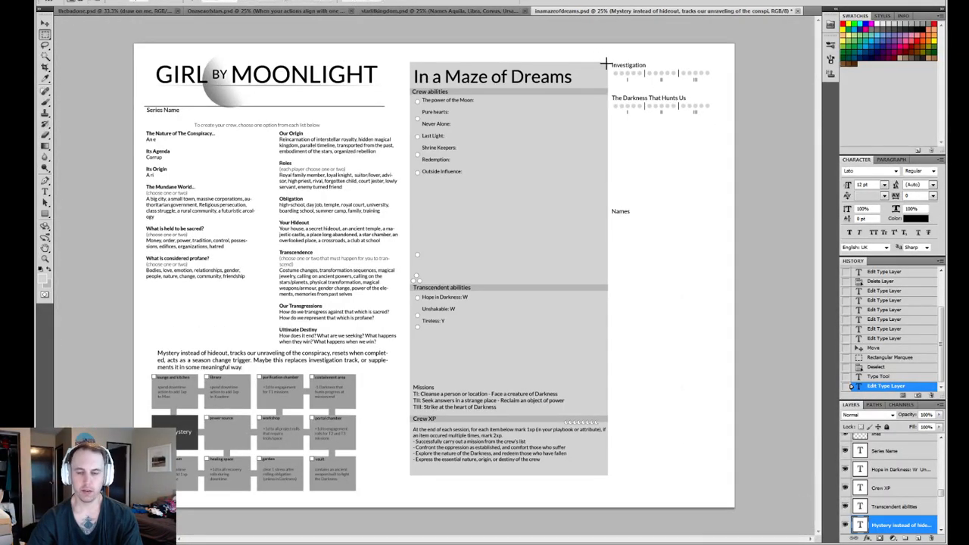
{"action": "left_click_drag", "start_coordinate": [592, 63], "coordinate": [734, 86]}
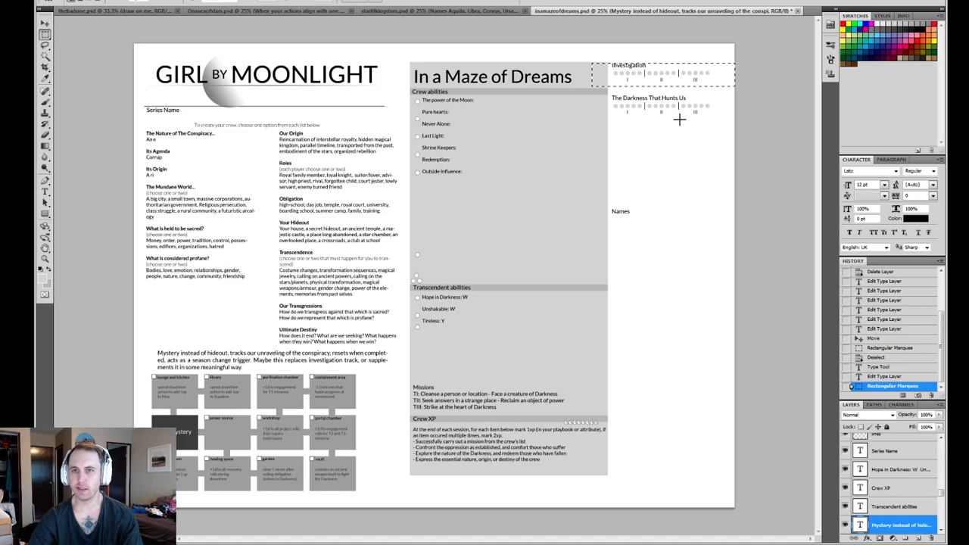
{"action": "key", "text": "ctrl+d"}
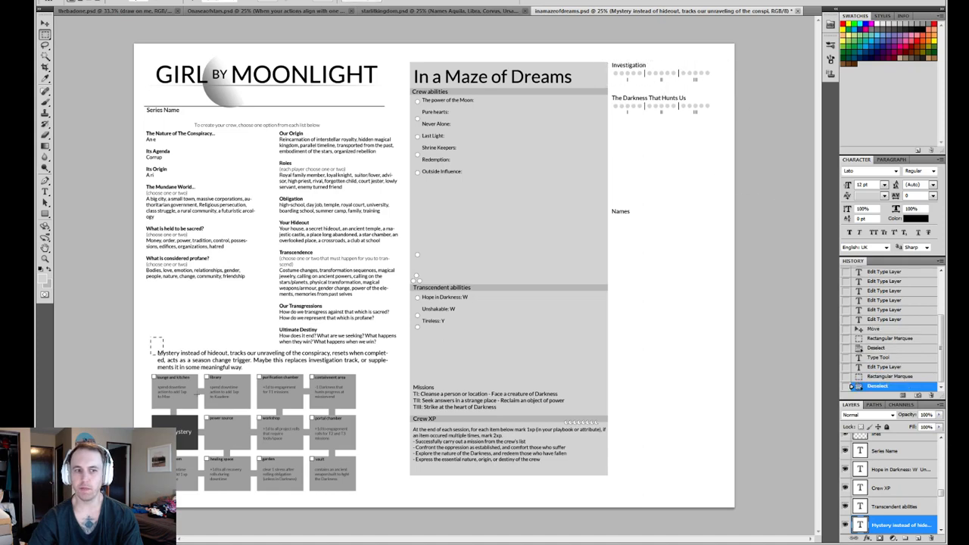
{"action": "left_click_drag", "start_coordinate": [198, 393], "coordinate": [456, 506]}
{"action": "key", "text": "ctrl+d"}
{"action": "left_click_drag", "start_coordinate": [358, 437], "coordinate": [405, 403]}
{"action": "key", "text": "ctrl+d"}
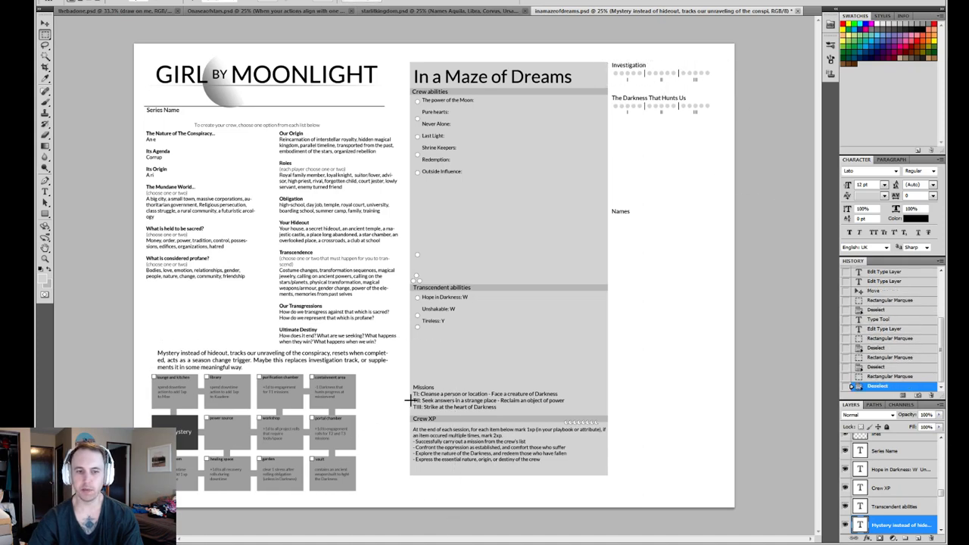
- Examine the Mystery note and the diagram's room boxes close up
{"action": "key", "text": "z"}
{"action": "left_click", "coordinate": [353, 368]}
{"action": "left_click", "coordinate": [351, 370]}
{"action": "left_click", "coordinate": [269, 378]}
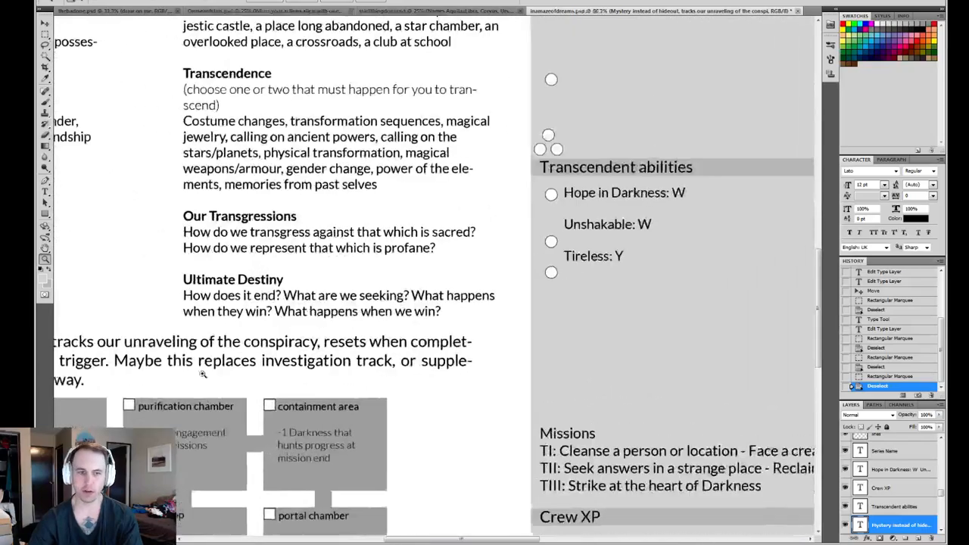
{"action": "left_click_drag", "start_coordinate": [203, 374], "coordinate": [583, 239]}
{"action": "left_click_drag", "start_coordinate": [522, 313], "coordinate": [459, 256]}
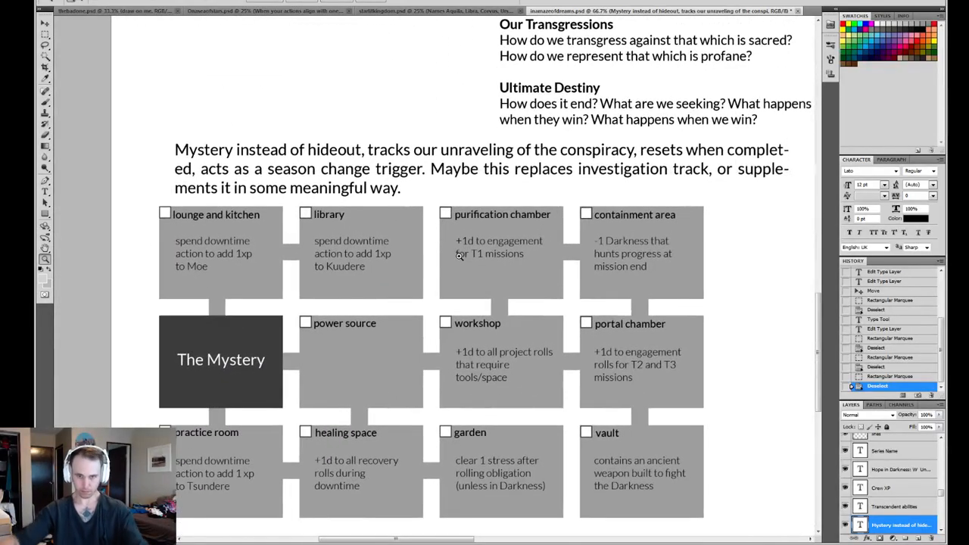
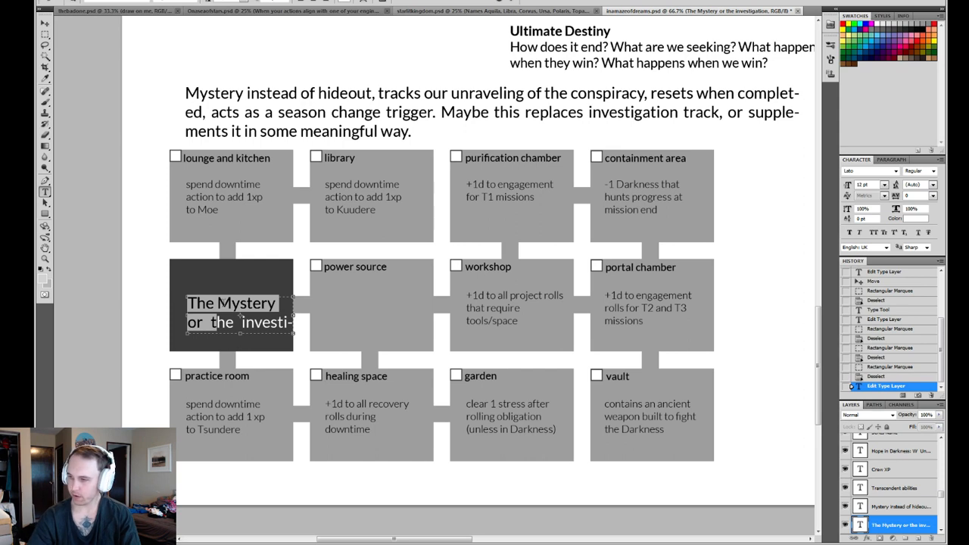
- Shorten the dark box's label to "The investigation" on a single line and centre it within the box
{"action": "type", "text": "T"}
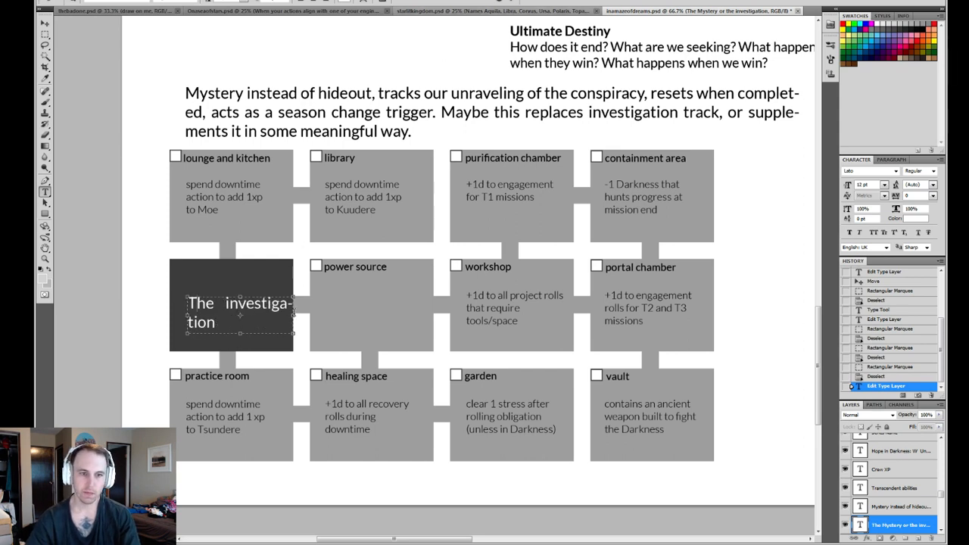
{"action": "left_click_drag", "start_coordinate": [293, 334], "coordinate": [318, 333]}
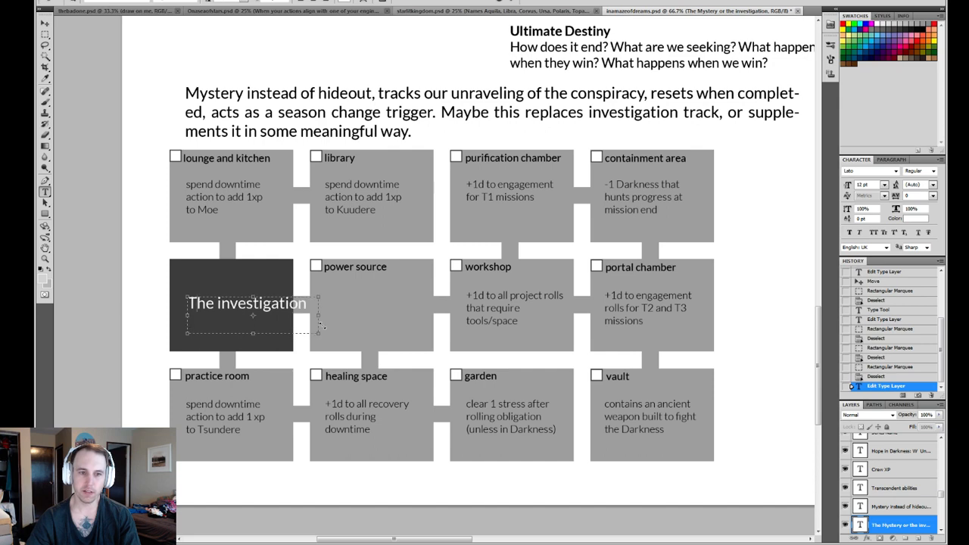
{"action": "left_click", "coordinate": [519, 3]}
{"action": "key", "text": "v"}
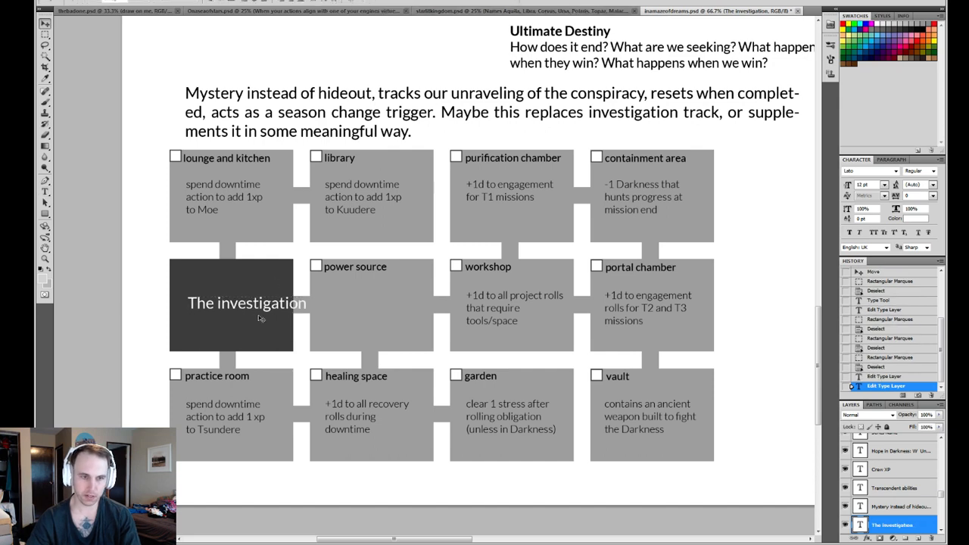
{"action": "mouse_move", "coordinate": [262, 318]}
{"action": "left_mouse_down"}
{"action": "mouse_move", "coordinate": [233, 324]}
{"action": "mouse_move", "coordinate": [244, 321]}
{"action": "left_mouse_up"}
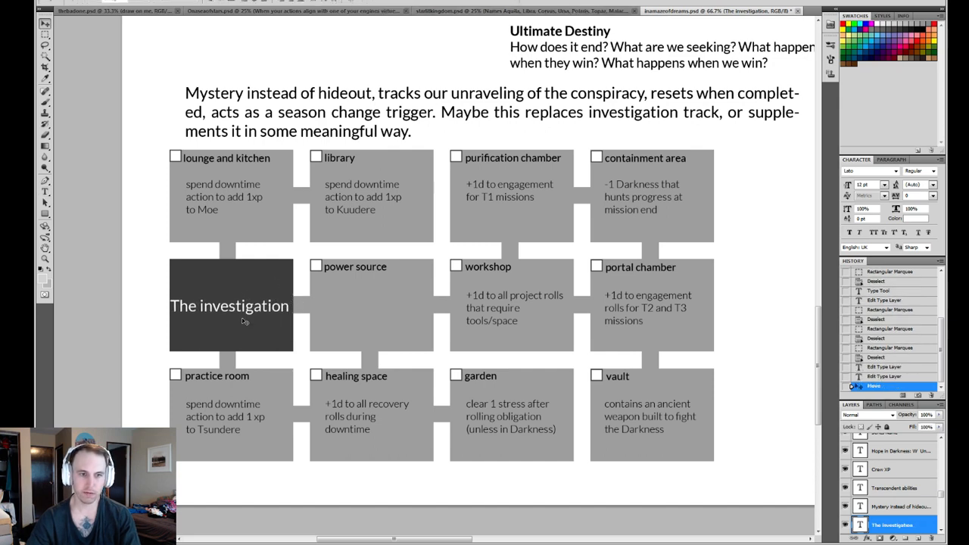
- Append "a spiders web or labirynth" to the end of the Mystery note above the diagram
{"action": "key", "text": "z"}
{"action": "left_click", "coordinate": [338, 230], "text": "alt"}
{"action": "left_click", "coordinate": [395, 211], "text": "alt"}
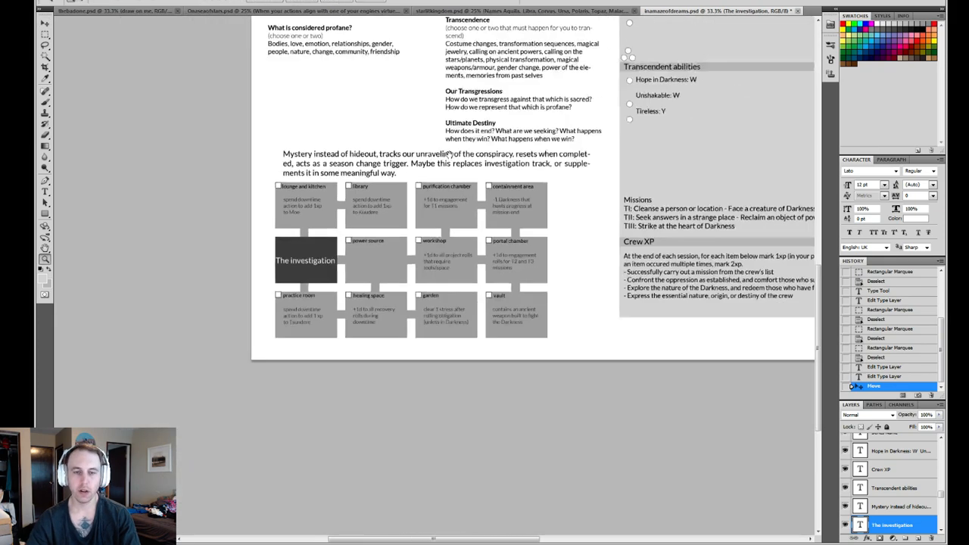
{"action": "left_click_drag", "start_coordinate": [454, 142], "coordinate": [382, 315]}
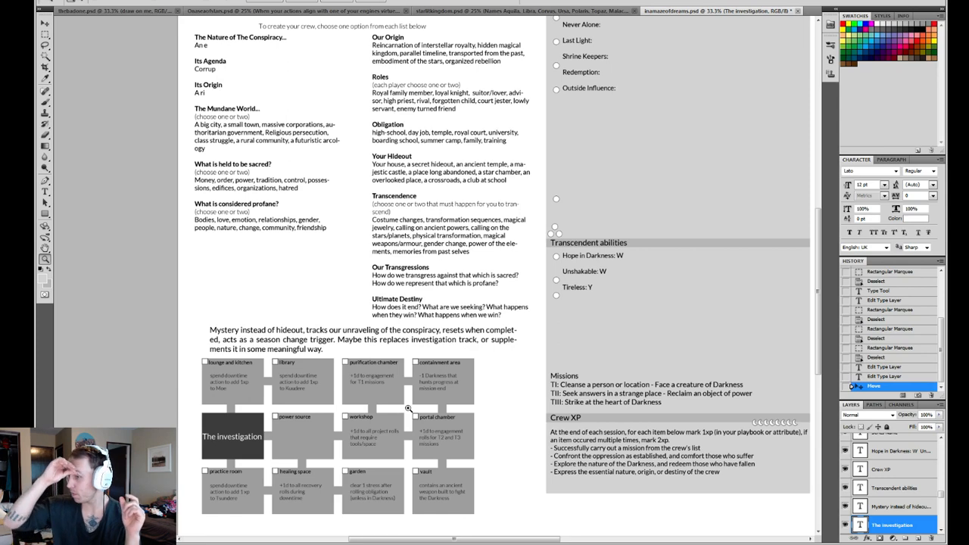
{"action": "key", "text": "t"}
{"action": "left_click", "coordinate": [331, 350]}
{"action": "type", "text": "a"}
{"action": "type", "text": " spi"}
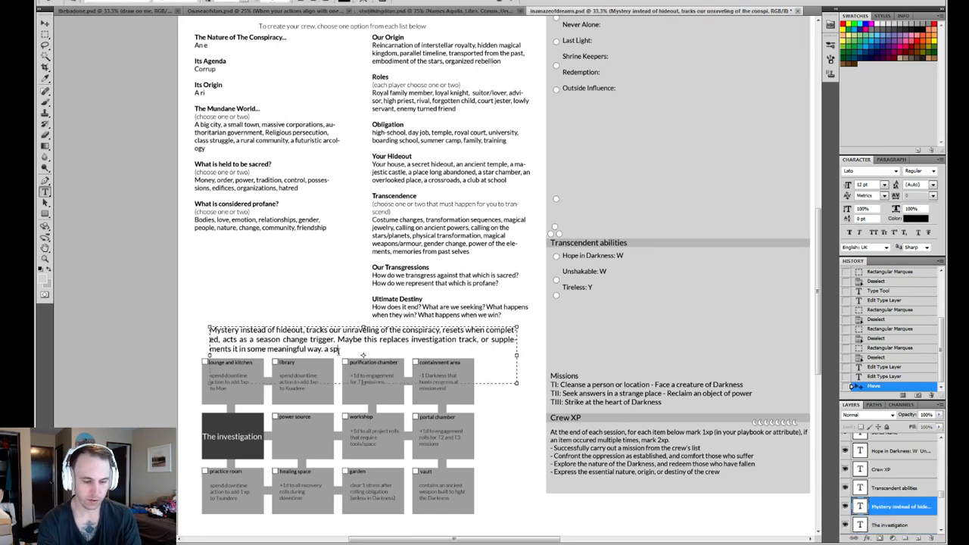
{"action": "type", "text": "ders we"}
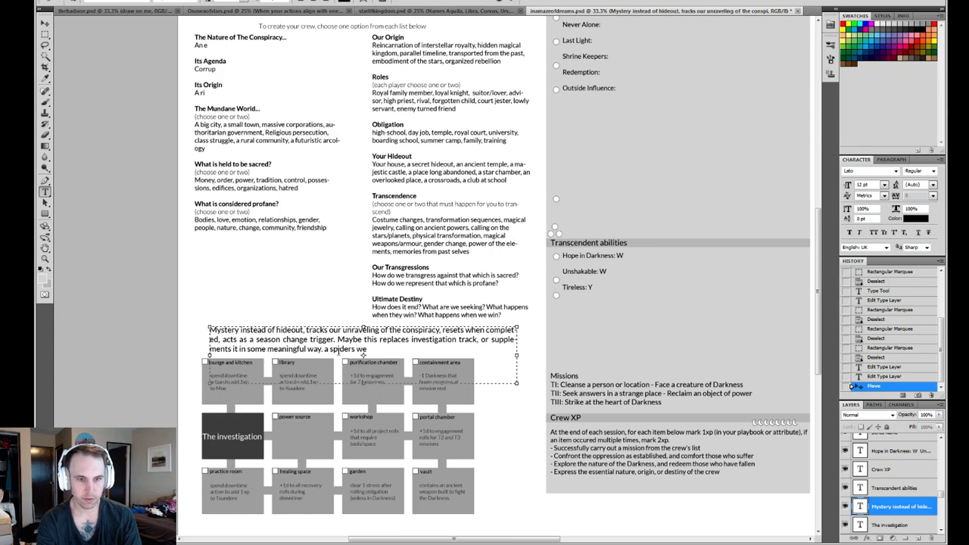
{"action": "type", "text": "b or lab"}
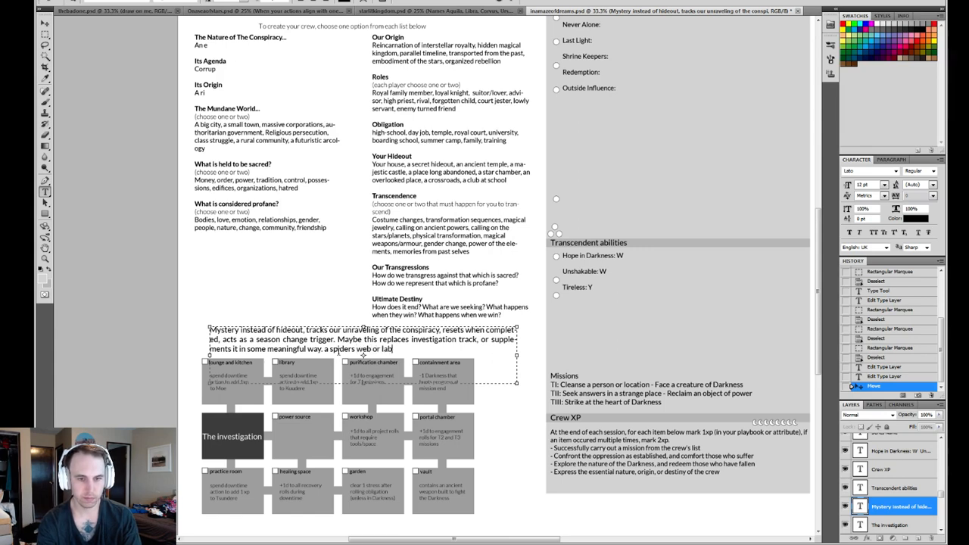
{"action": "type", "text": "yrt"}
{"action": "key", "text": "BackSpace"}
{"action": "type", "text": "inth"}
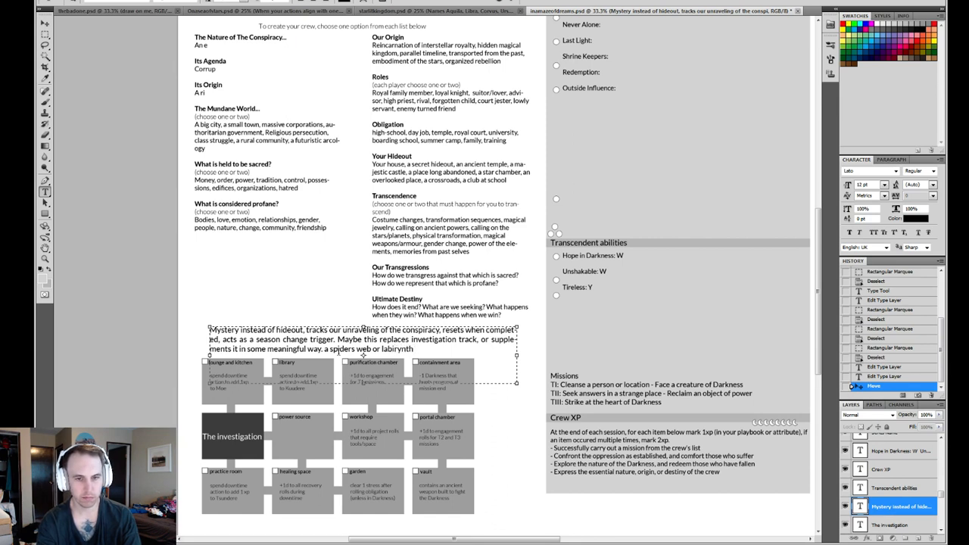
{"action": "type", "text": " w"}
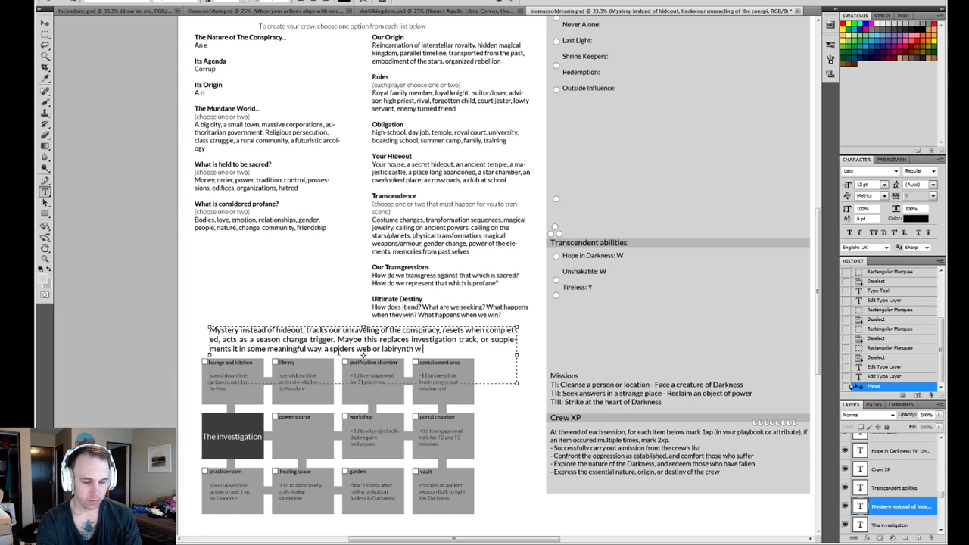
{"action": "type", "text": "ith the ult"}
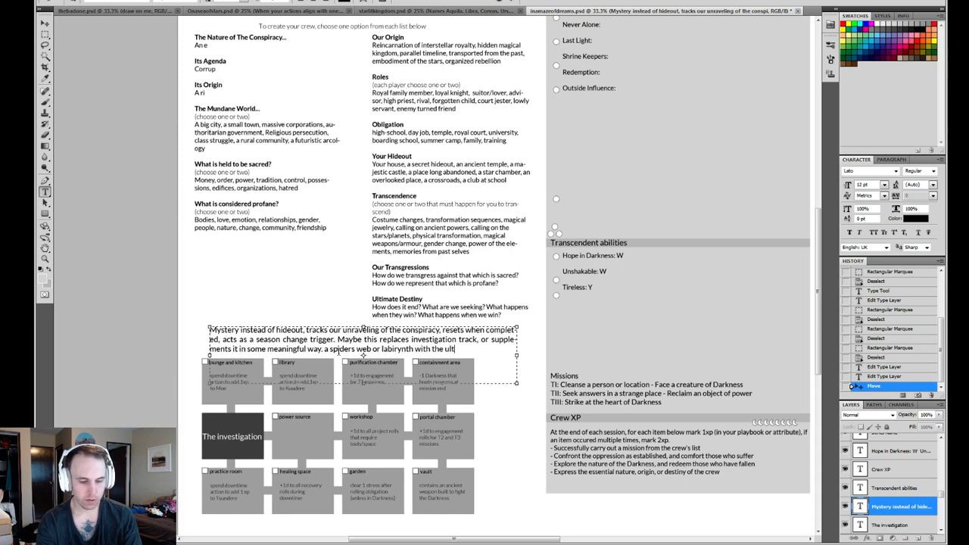
{"action": "type", "text": "imate perp"}
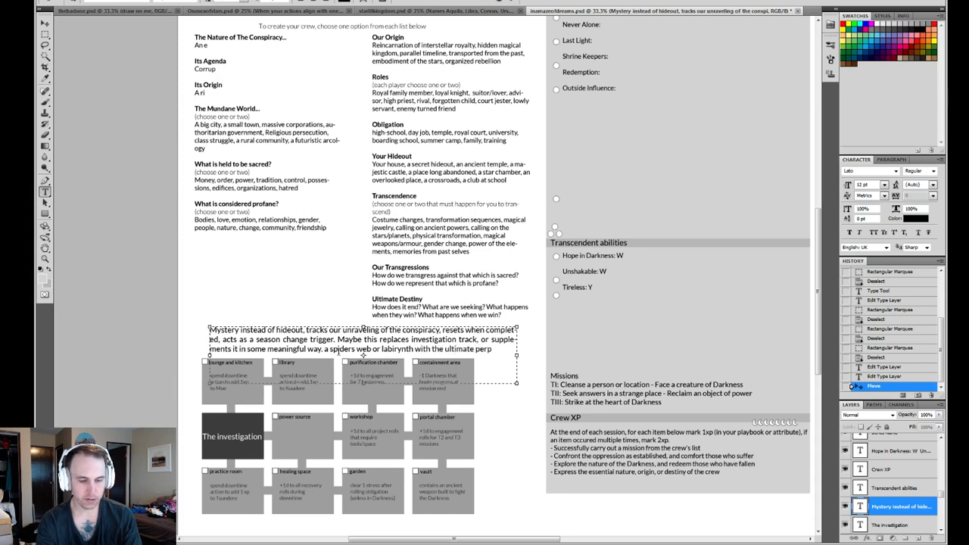
{"action": "type", "text": "etrators at the e"}
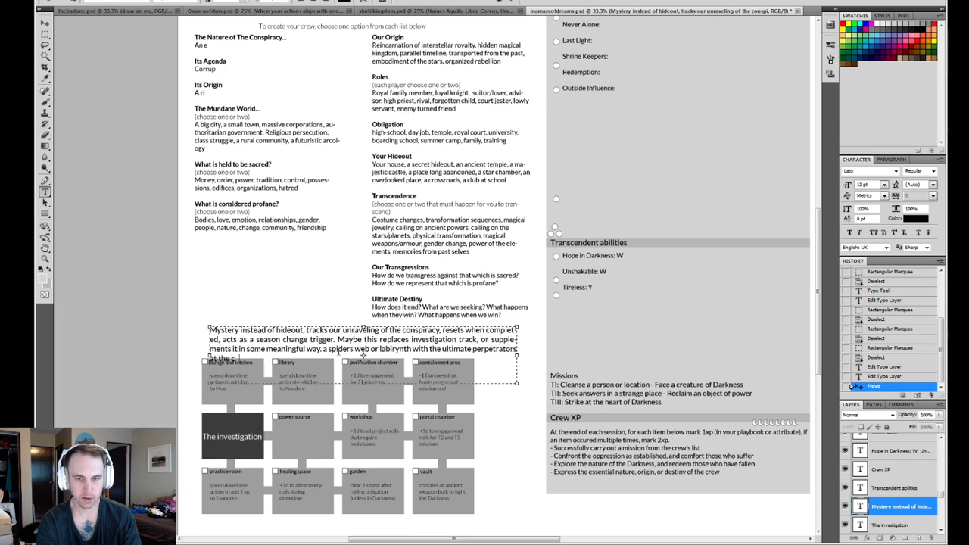
{"action": "type", "text": "entre!"}
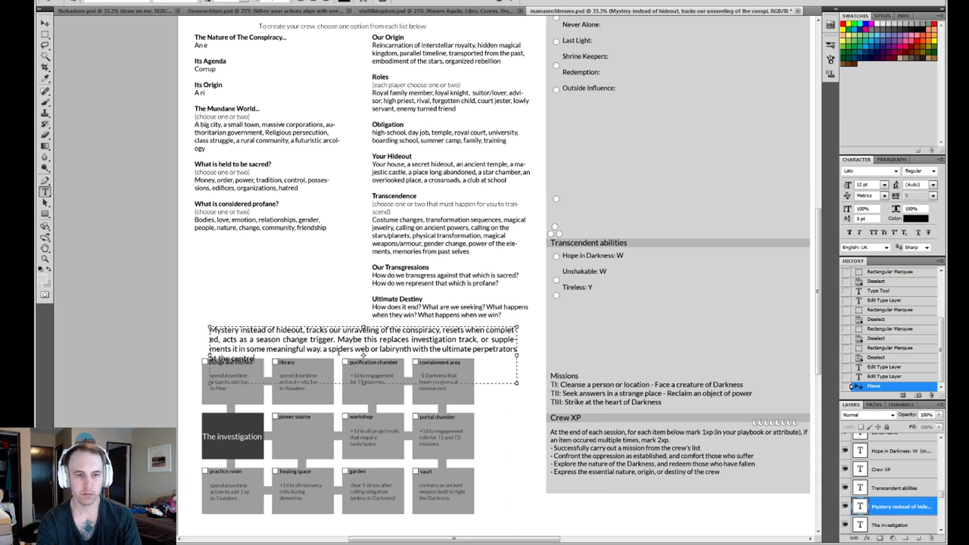
- Finish the Mystery note's added phrase with "with the ultimate perpetrators at the center."
{"action": "key", "text": "BackSpace"}
{"action": "key", "text": "BackSpace"}
{"action": "key", "text": "BackSpace"}
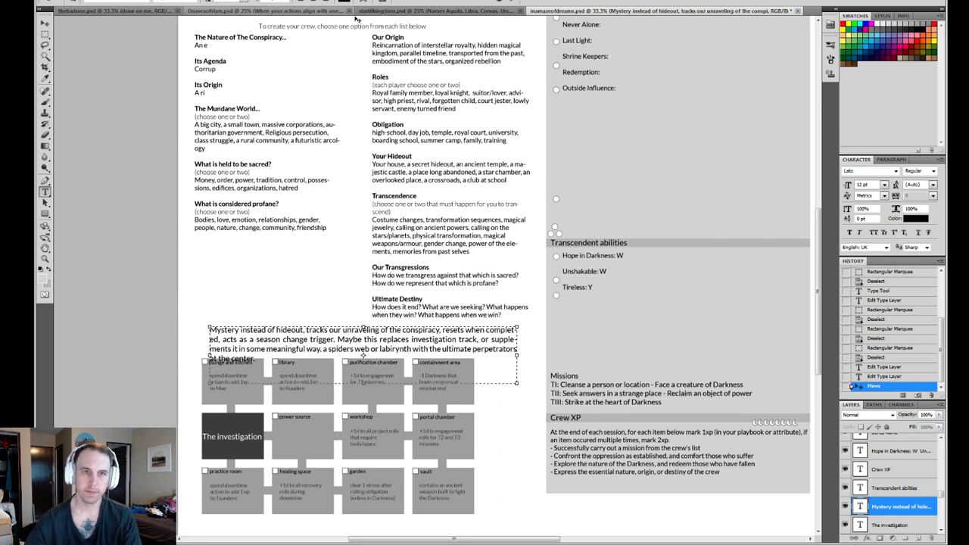
- Set the whole Mystery note's font size to 10 pt
{"action": "key", "text": "ctrl+a"}
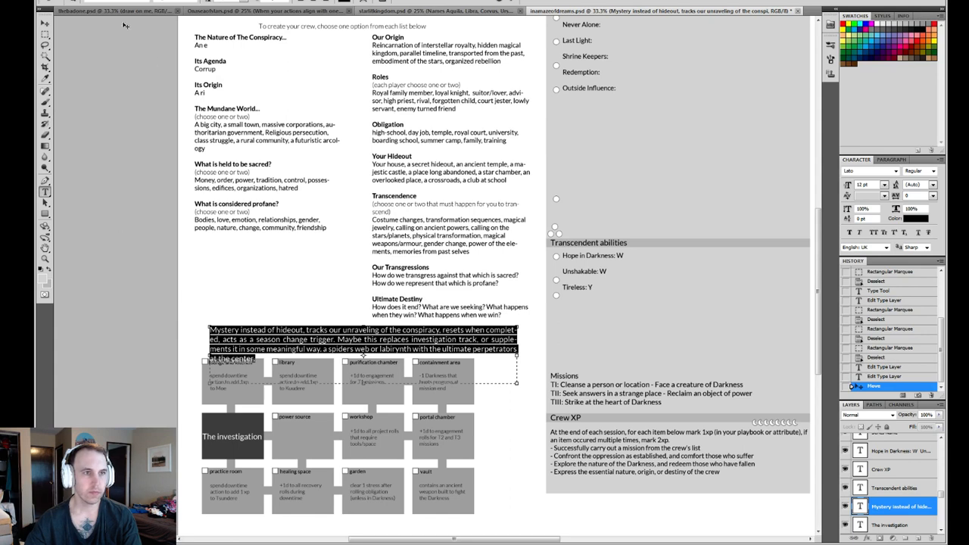
{"action": "left_click", "coordinate": [244, 3]}
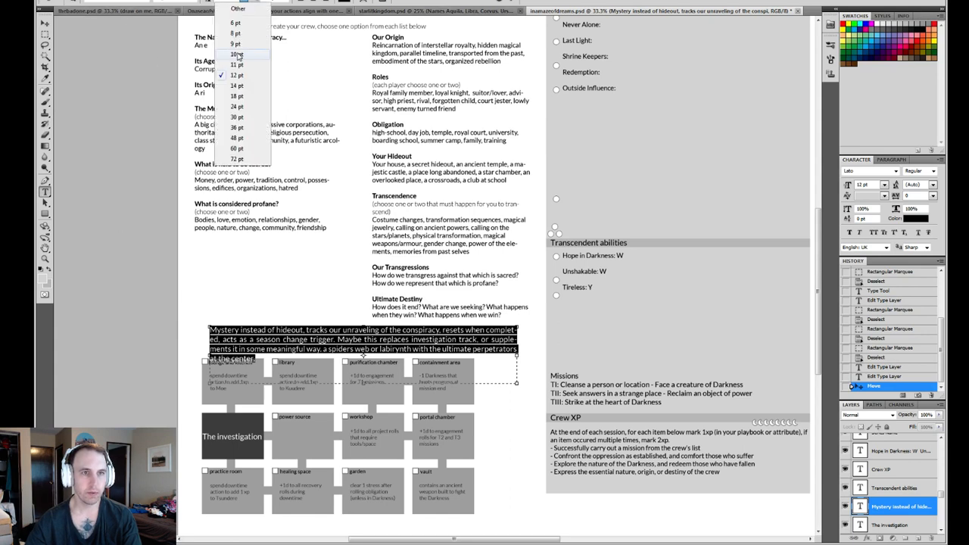
{"action": "left_click", "coordinate": [234, 56]}
{"action": "left_click", "coordinate": [397, 358]}
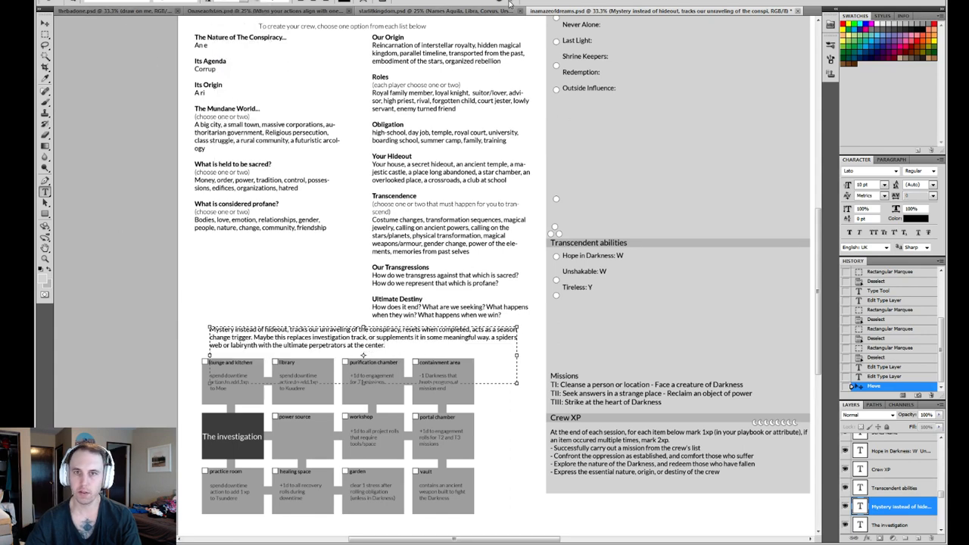
{"action": "left_click", "coordinate": [447, 2]}
- Move the Mystery note from above the diagram to just beneath its lowest row of boxes
{"action": "key", "text": "v"}
{"action": "left_click_drag", "start_coordinate": [376, 333], "coordinate": [374, 518]}
{"action": "scroll", "coordinate": [402, 492], "scroll_direction": "down", "scroll_amount": 3}
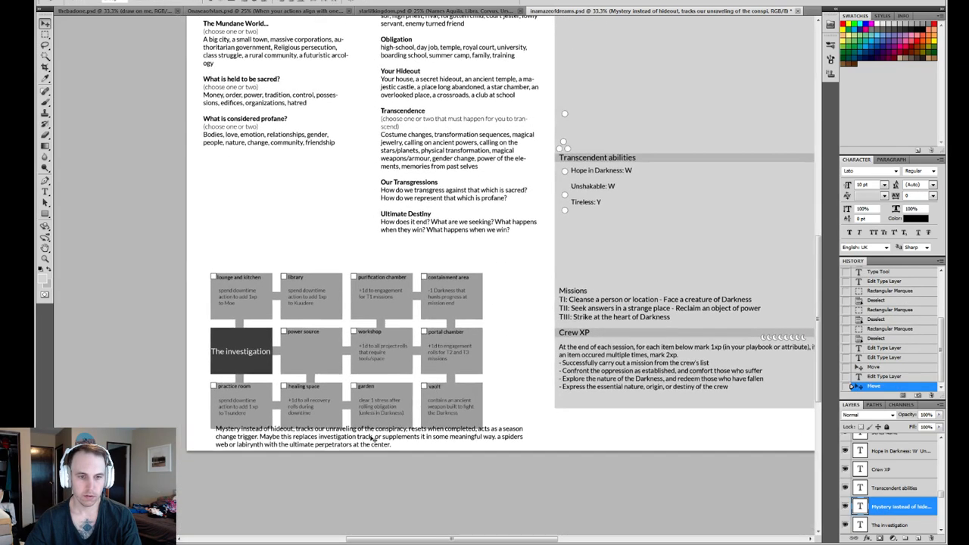
{"action": "left_click_drag", "start_coordinate": [361, 438], "coordinate": [352, 433]}
{"action": "left_click_drag", "start_coordinate": [331, 237], "coordinate": [323, 327]}
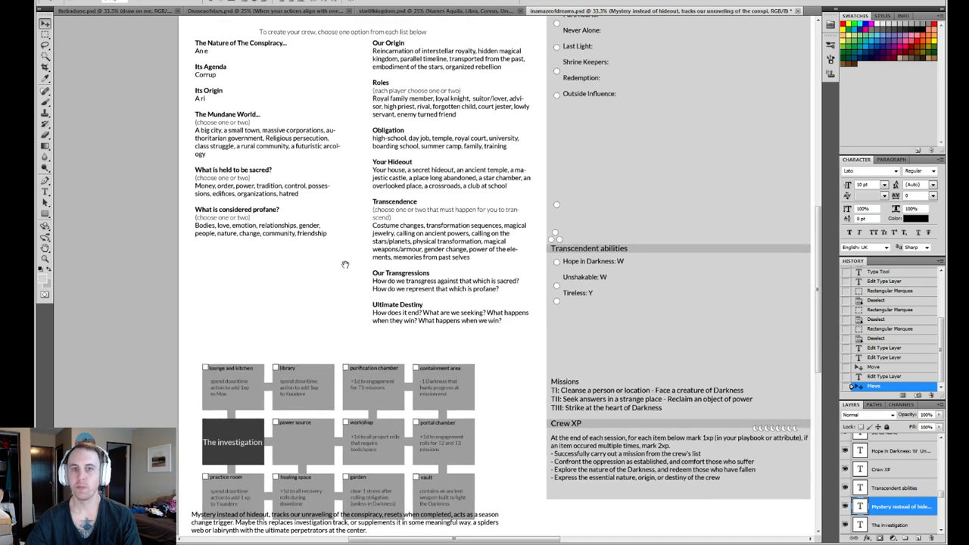
{"action": "left_click_drag", "start_coordinate": [344, 273], "coordinate": [384, 302]}
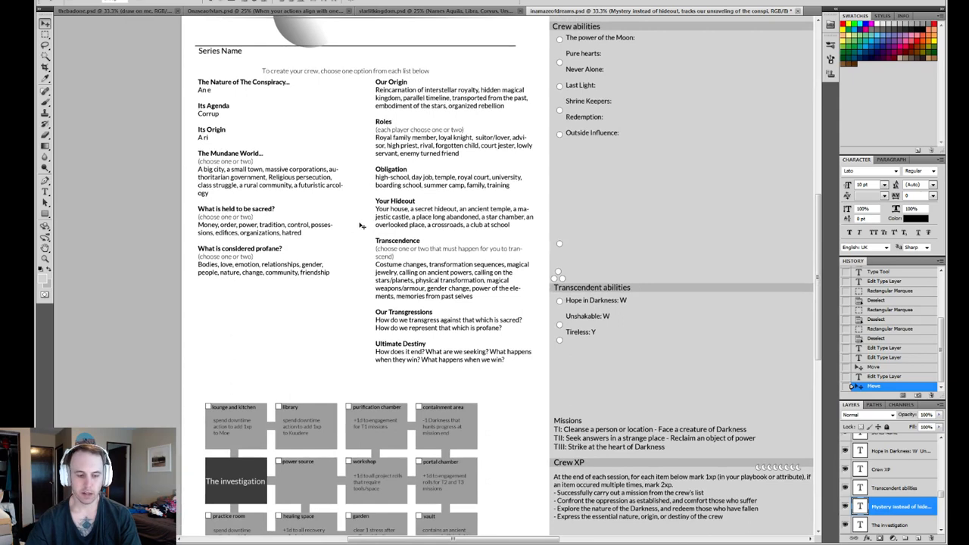
{"action": "key", "text": "t"}
{"action": "left_click", "coordinate": [227, 112]}
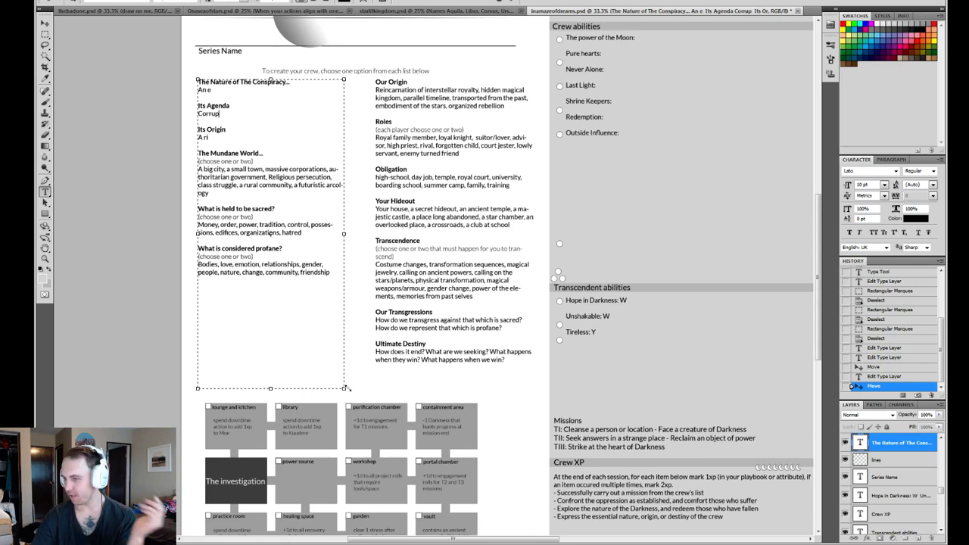
{"action": "key", "text": "ctrl+Return"}
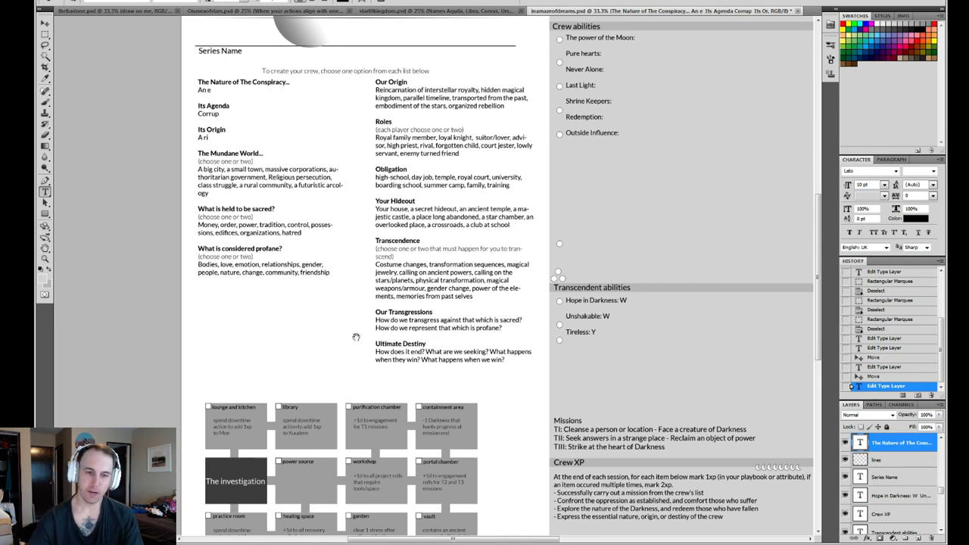
- Append "Dead ends, with peripheral benefits for persuing them." to the end of the Mystery note beneath the diagram
{"action": "left_click_drag", "start_coordinate": [337, 351], "coordinate": [322, 140]}
{"action": "left_click", "coordinate": [365, 419]}
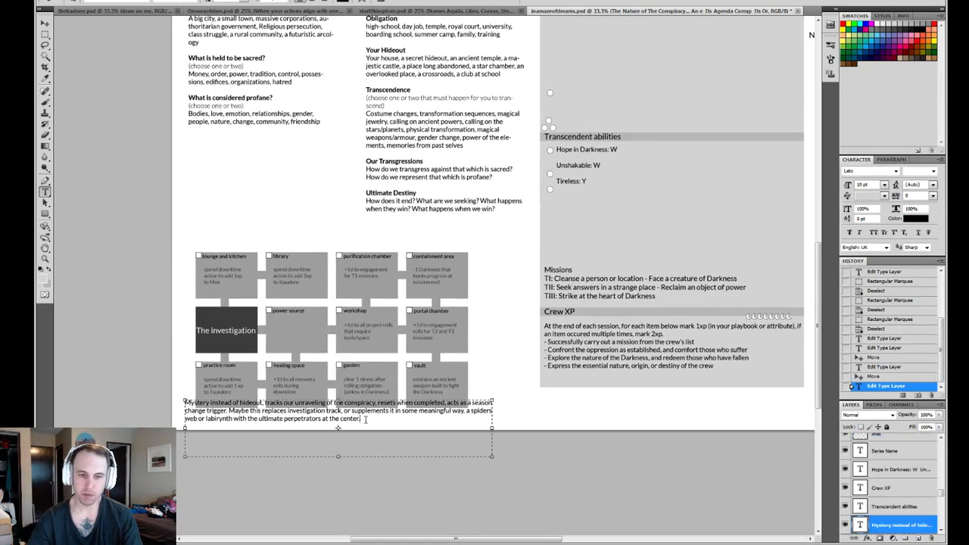
{"action": "type", "text": "Dead "}
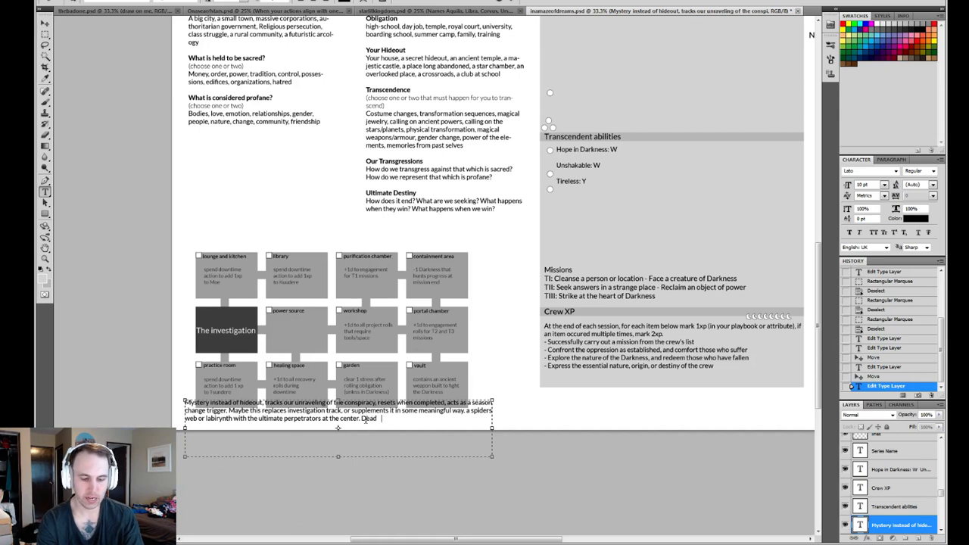
{"action": "type", "text": "ends, with"}
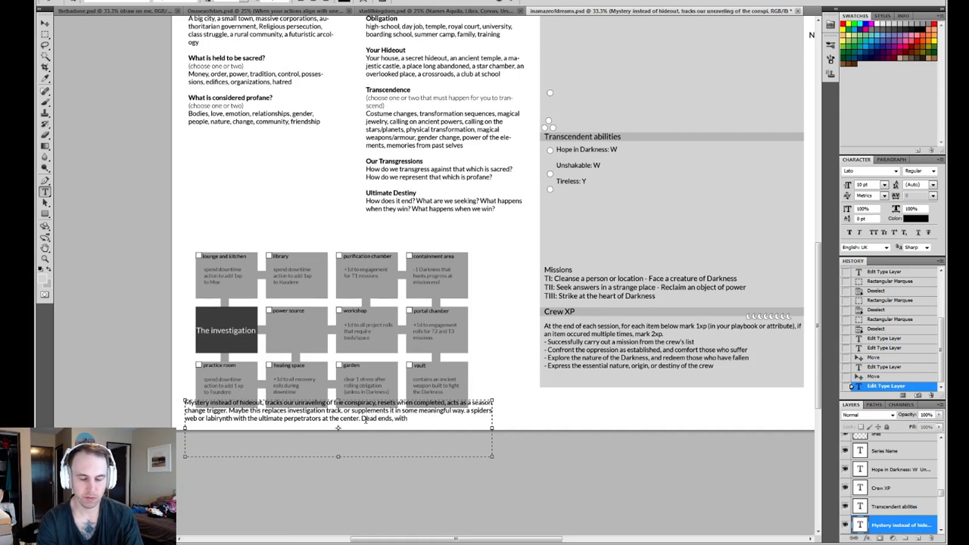
{"action": "type", "text": " peri"}
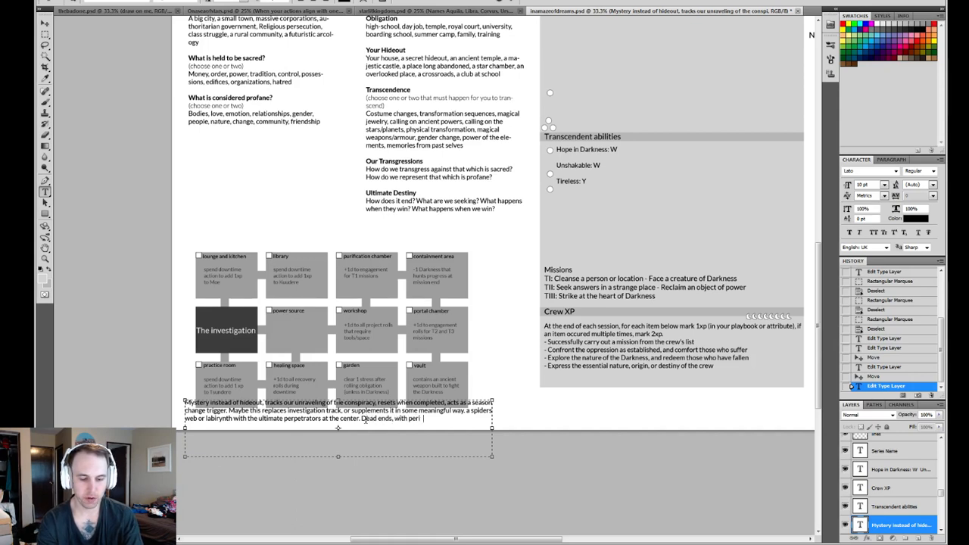
{"action": "type", "text": "pheral benefits for pers"}
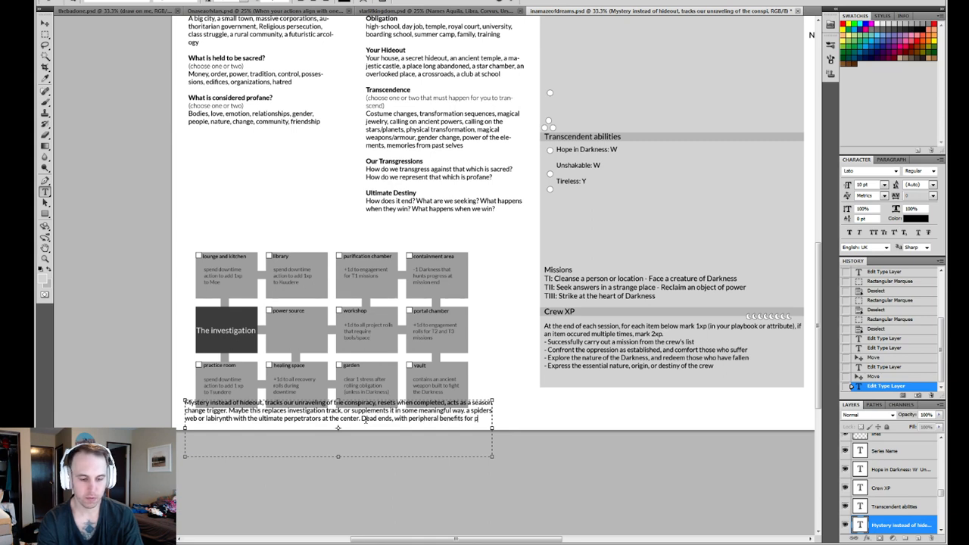
{"action": "type", "text": "uing the"}
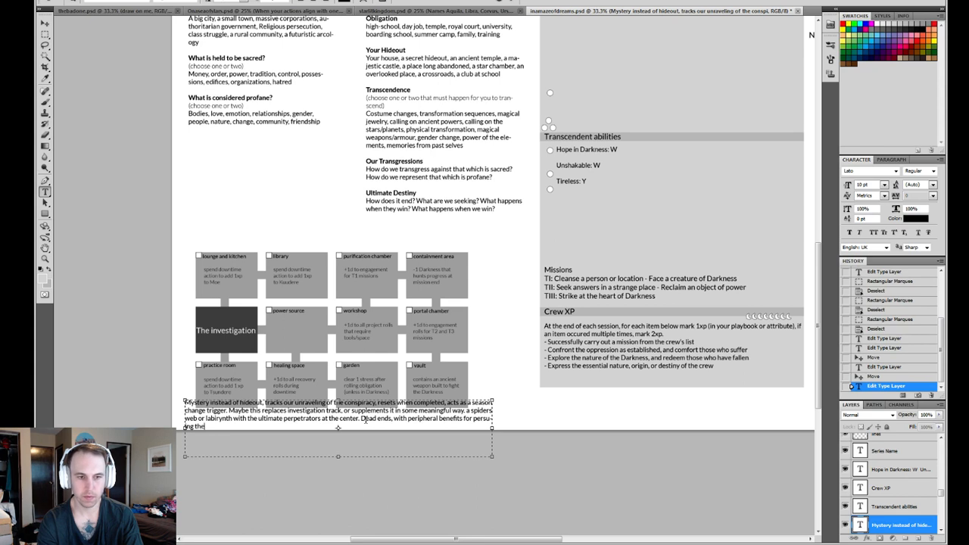
{"action": "type", "text": "m."}
{"action": "key", "text": "ctrl+Return"}
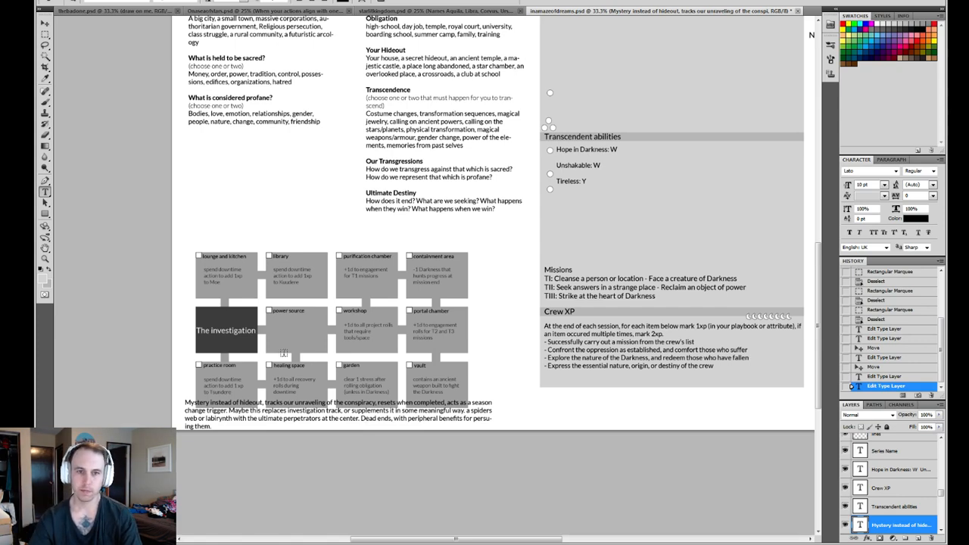
- Delete the purification chamber, healing space, practice room, portal chamber and power source labels from the diagram
{"action": "scroll", "coordinate": [394, 264], "scroll_direction": "up", "scroll_amount": 5}
{"action": "scroll", "coordinate": [388, 331], "scroll_direction": "down", "scroll_amount": 4}
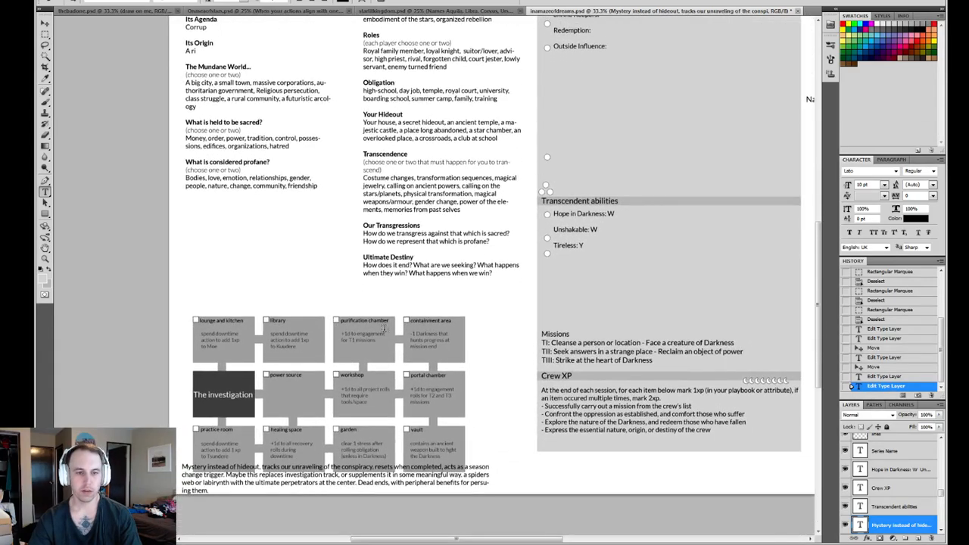
{"action": "left_click_drag", "start_coordinate": [369, 286], "coordinate": [371, 331]}
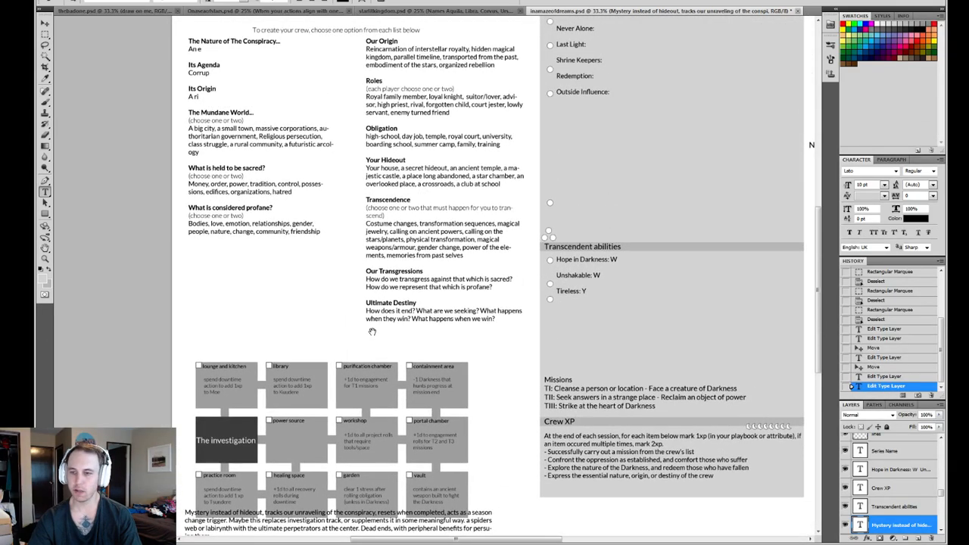
{"action": "key", "text": "v"}
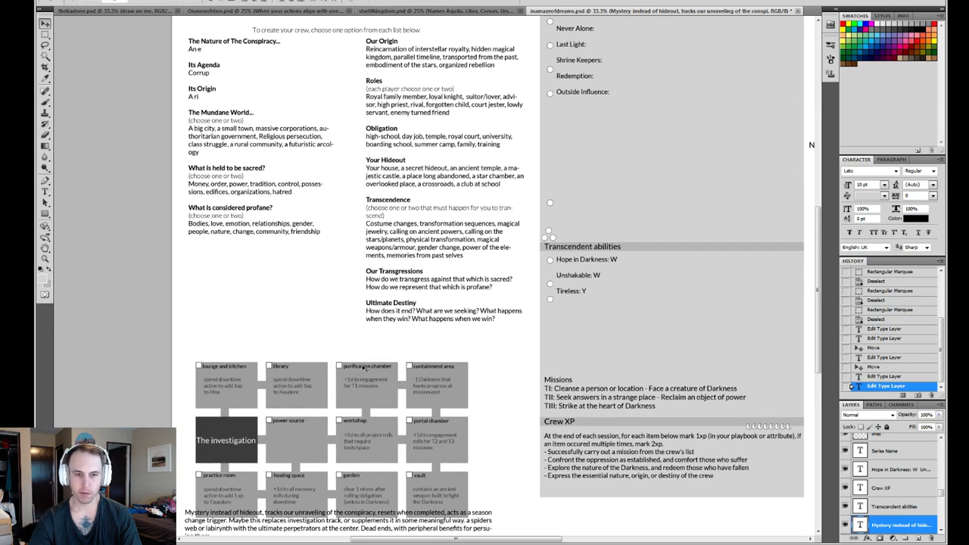
{"action": "left_click", "coordinate": [362, 365]}
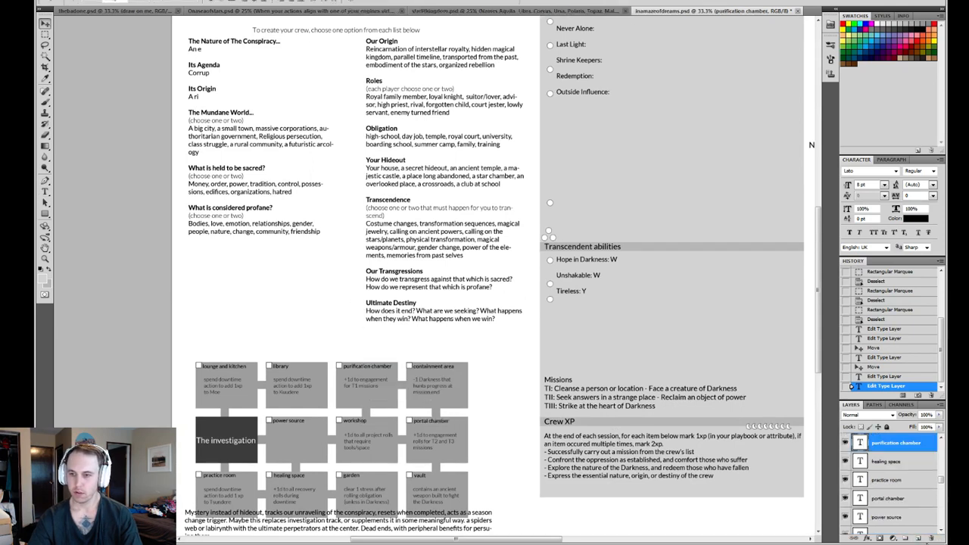
{"action": "left_click", "coordinate": [931, 539]}
{"action": "left_click", "coordinate": [931, 538]}
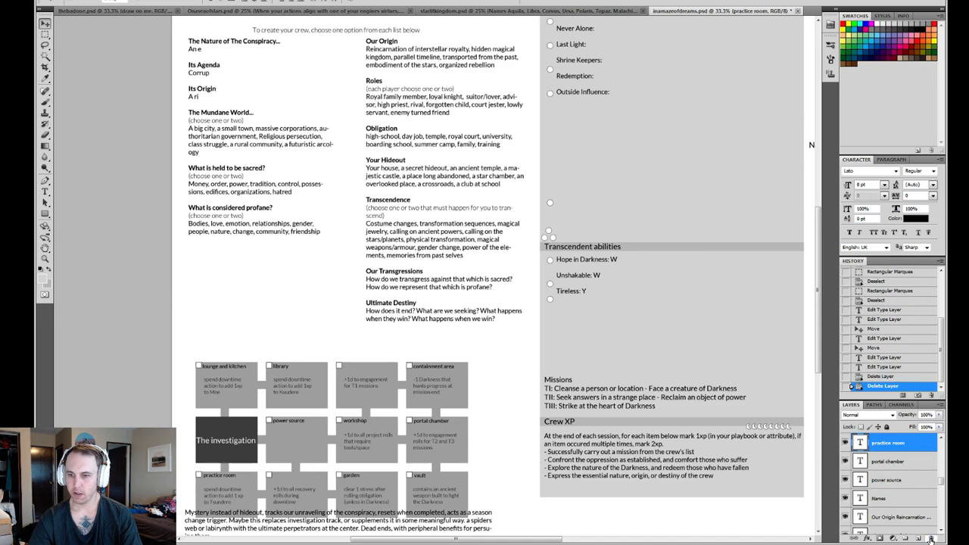
{"action": "left_click", "coordinate": [931, 538]}
{"action": "left_click", "coordinate": [931, 538]}
{"action": "left_click", "coordinate": [931, 538]}
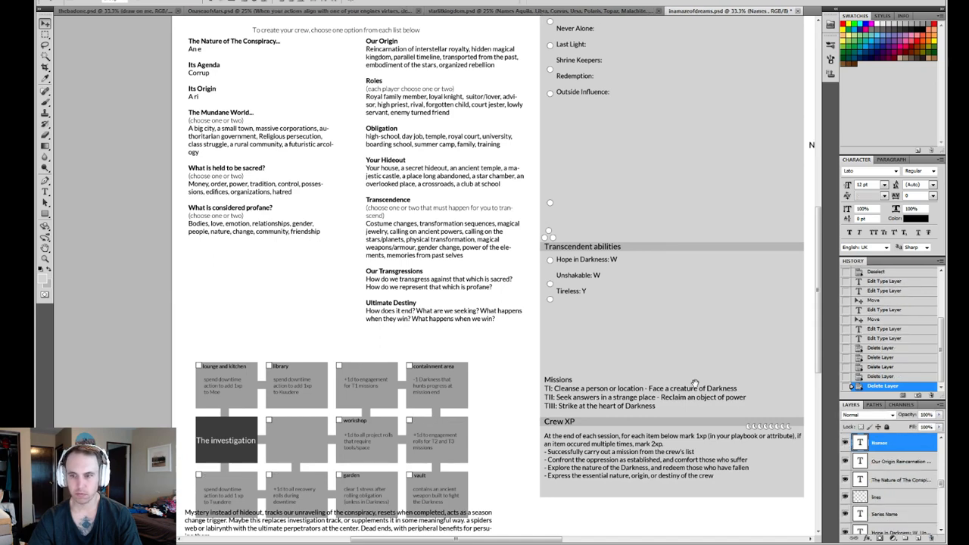
- Review the recent label deletions in the document history and return to the latest state
{"action": "scroll", "coordinate": [694, 383], "scroll_direction": "right", "scroll_amount": 5}
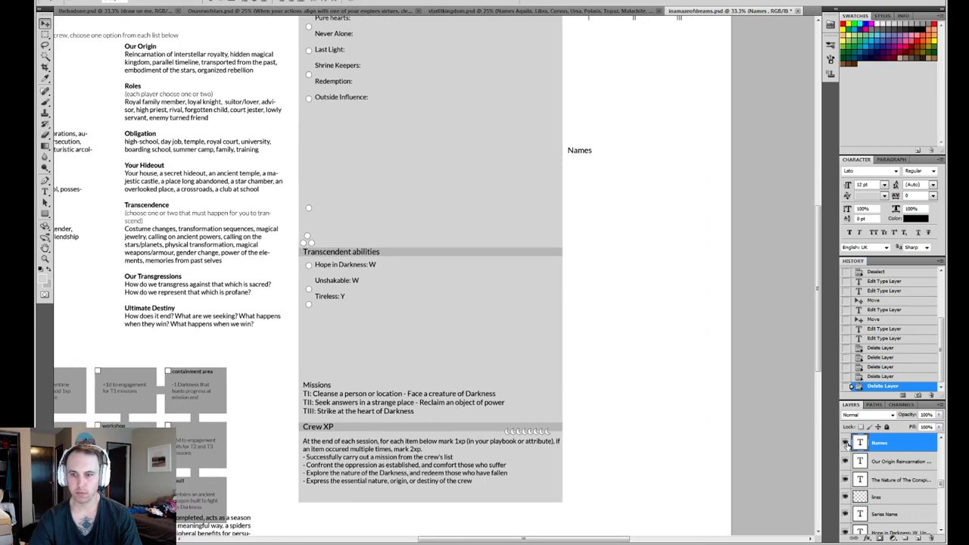
{"action": "left_click", "coordinate": [887, 376]}
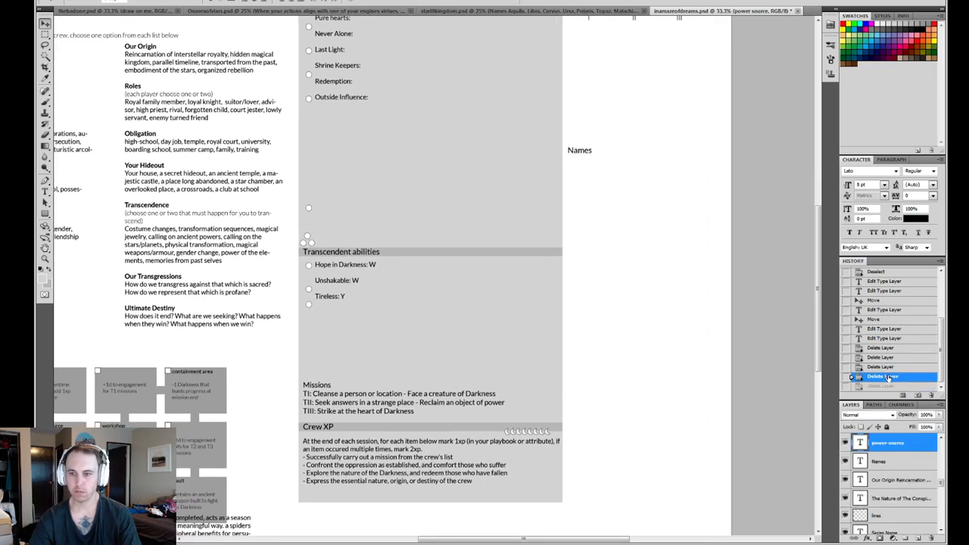
{"action": "left_click", "coordinate": [888, 366]}
{"action": "left_click", "coordinate": [887, 347]}
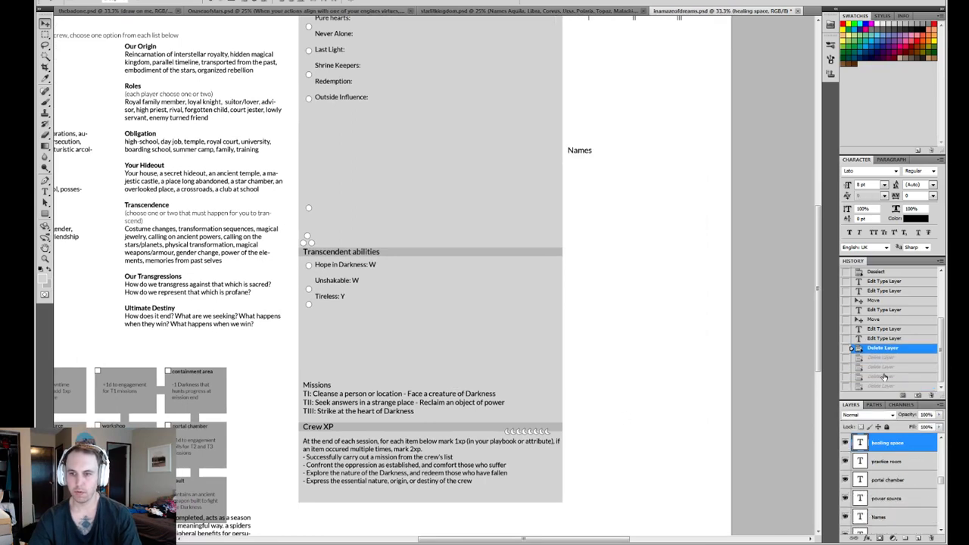
{"action": "left_click", "coordinate": [883, 376]}
{"action": "left_click", "coordinate": [884, 385]}
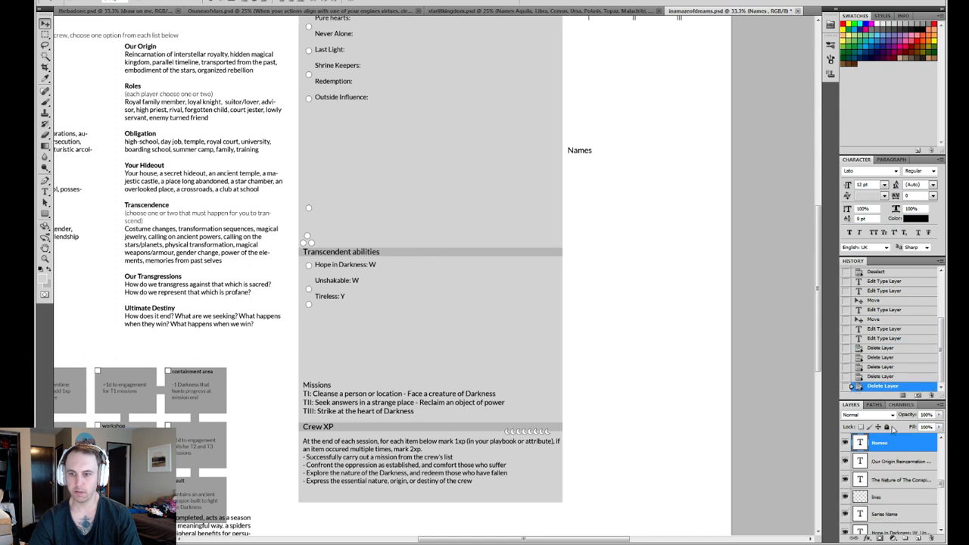
- Delete the workshop, library, vault and garden labels from the diagram
{"action": "left_click_drag", "start_coordinate": [943, 483], "coordinate": [943, 476]}
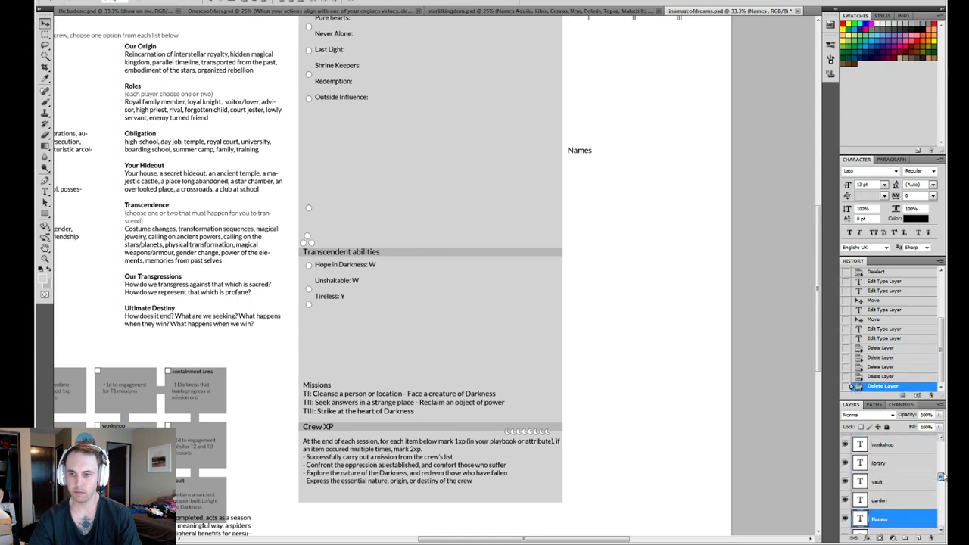
{"action": "left_click", "coordinate": [886, 499]}
{"action": "scroll", "coordinate": [887, 484], "scroll_direction": "up", "scroll_amount": 1}
{"action": "left_click", "coordinate": [885, 474]}
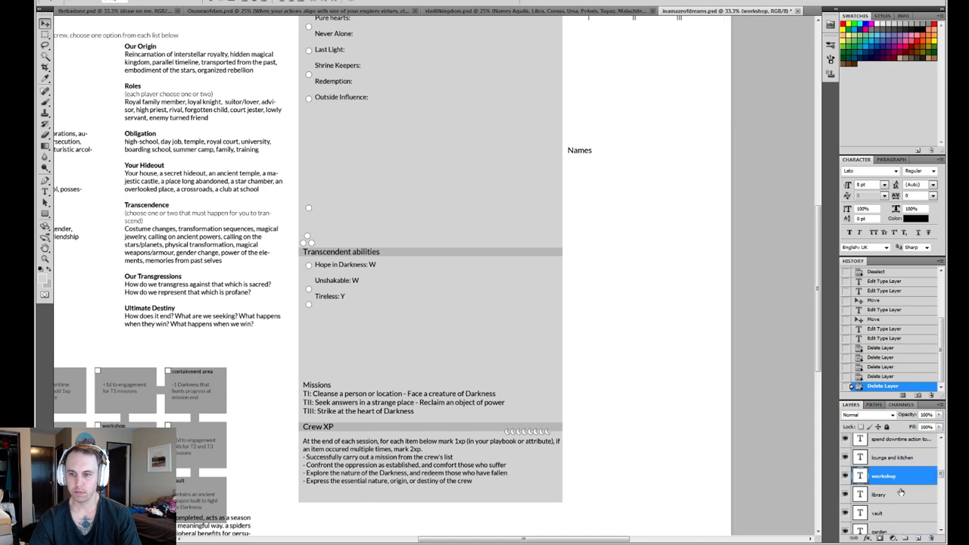
{"action": "left_click", "coordinate": [932, 538]}
{"action": "left_click", "coordinate": [931, 538]}
{"action": "left_click", "coordinate": [931, 537]}
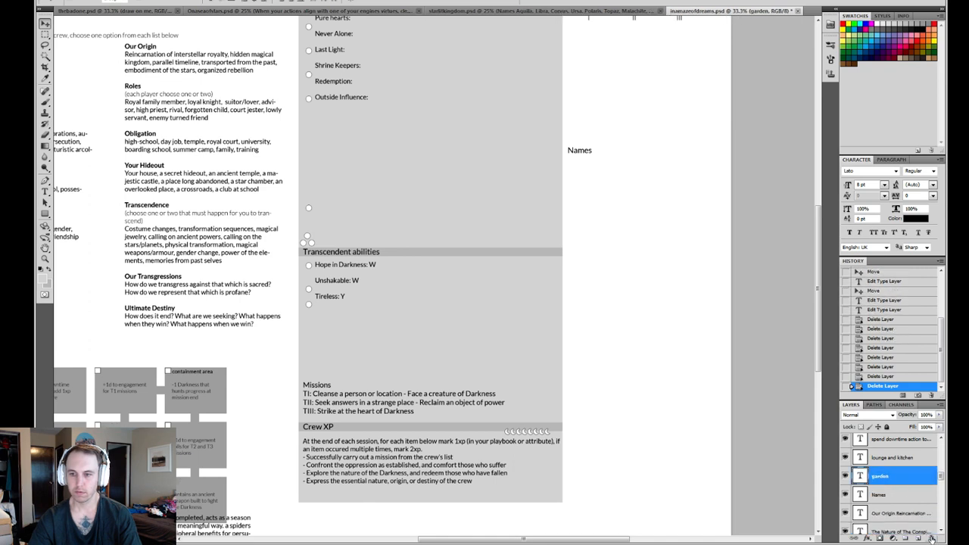
{"action": "left_click", "coordinate": [931, 537]}
- Delete the lounge and kitchen label and the containment area label from the diagram's upper row
{"action": "left_click", "coordinate": [888, 457]}
{"action": "scroll", "coordinate": [888, 452], "scroll_direction": "up", "scroll_amount": 1}
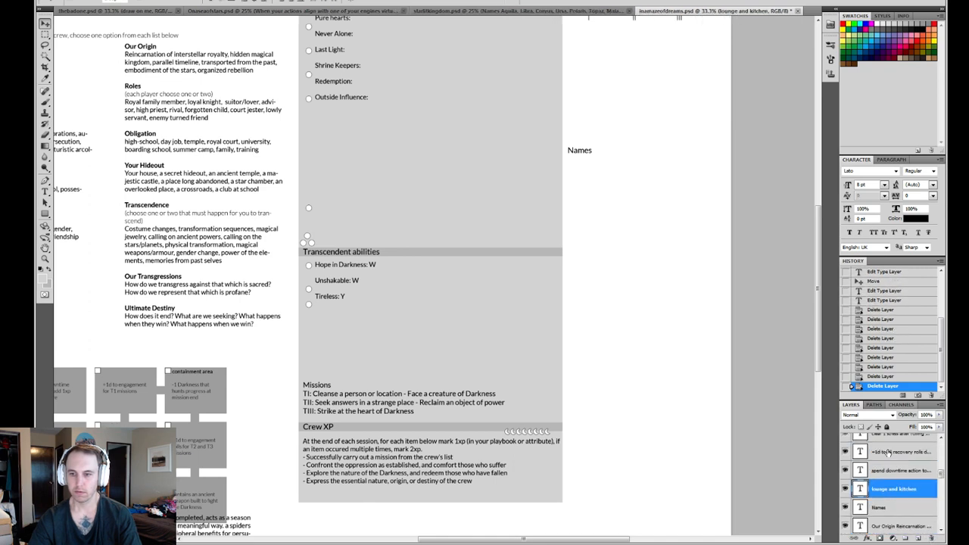
{"action": "left_click", "coordinate": [932, 537]}
{"action": "scroll", "coordinate": [895, 483], "scroll_direction": "up", "scroll_amount": 1}
{"action": "scroll", "coordinate": [895, 481], "scroll_direction": "up", "scroll_amount": 5}
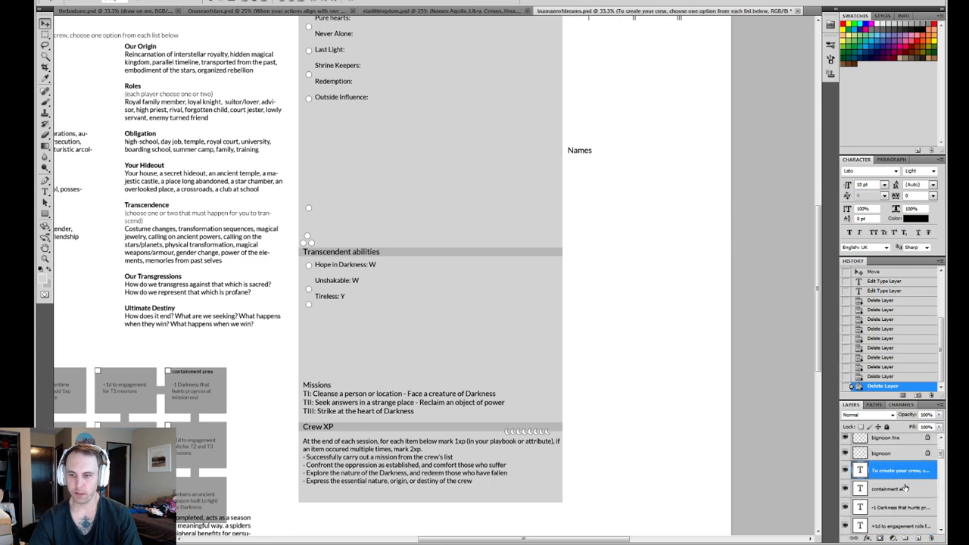
{"action": "left_click", "coordinate": [905, 490]}
{"action": "left_click", "coordinate": [930, 537]}
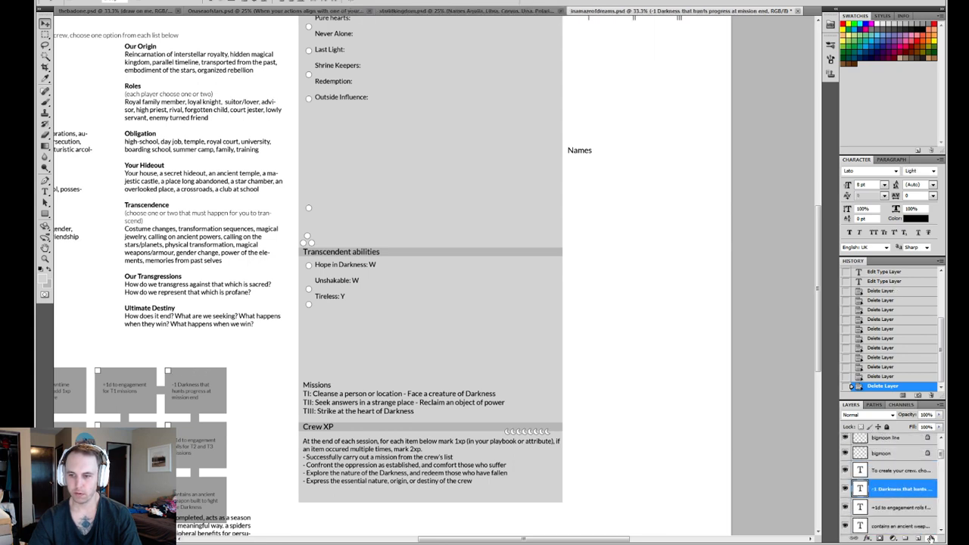
- Delete all the small benefit description texts inside the diagram's grey boxes, keeping only The investigation label
{"action": "left_click", "coordinate": [931, 536]}
{"action": "left_click", "coordinate": [930, 537]}
{"action": "left_click", "coordinate": [930, 536]}
{"action": "left_click", "coordinate": [931, 536]}
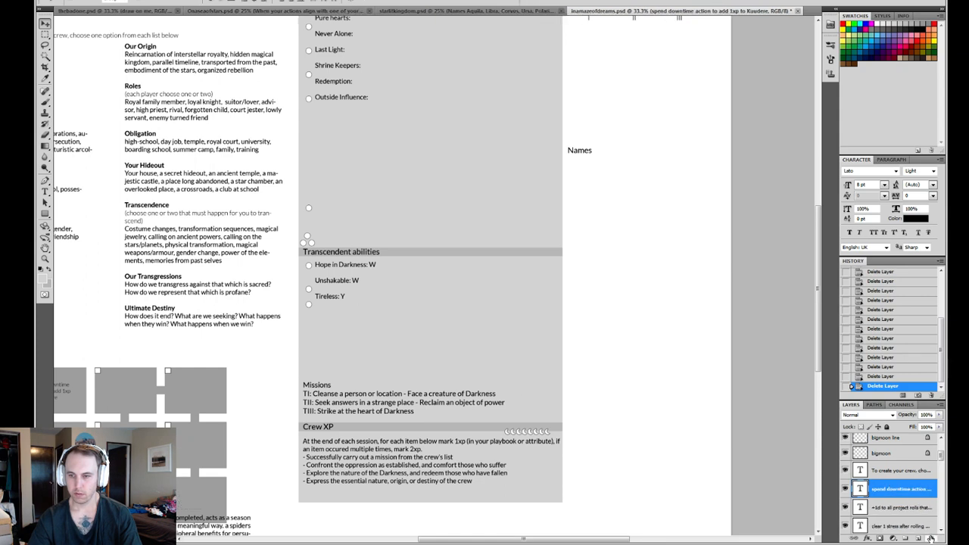
{"action": "left_click", "coordinate": [931, 537]}
{"action": "left_click", "coordinate": [930, 537]}
{"action": "left_click", "coordinate": [930, 537]}
{"action": "left_click", "coordinate": [930, 537]}
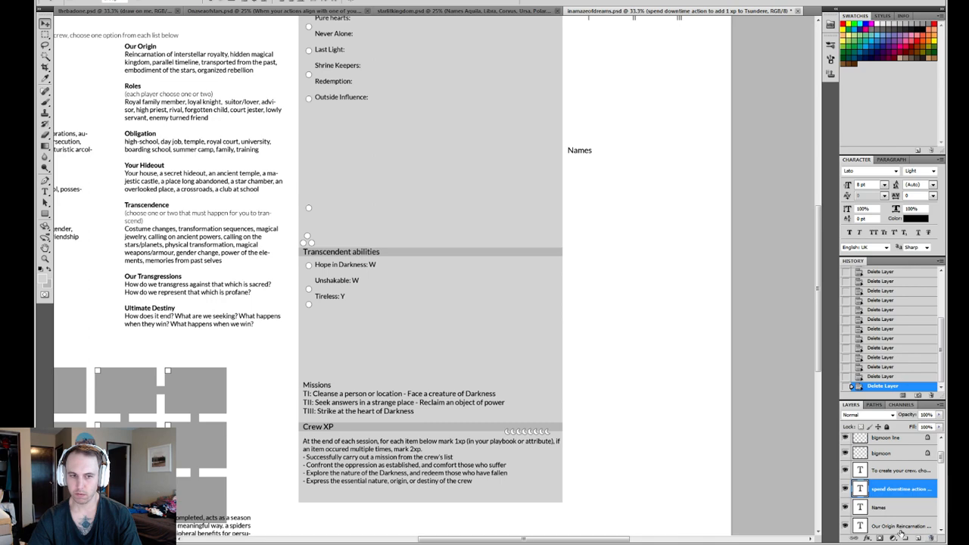
{"action": "left_click_drag", "start_coordinate": [100, 323], "coordinate": [362, 284]}
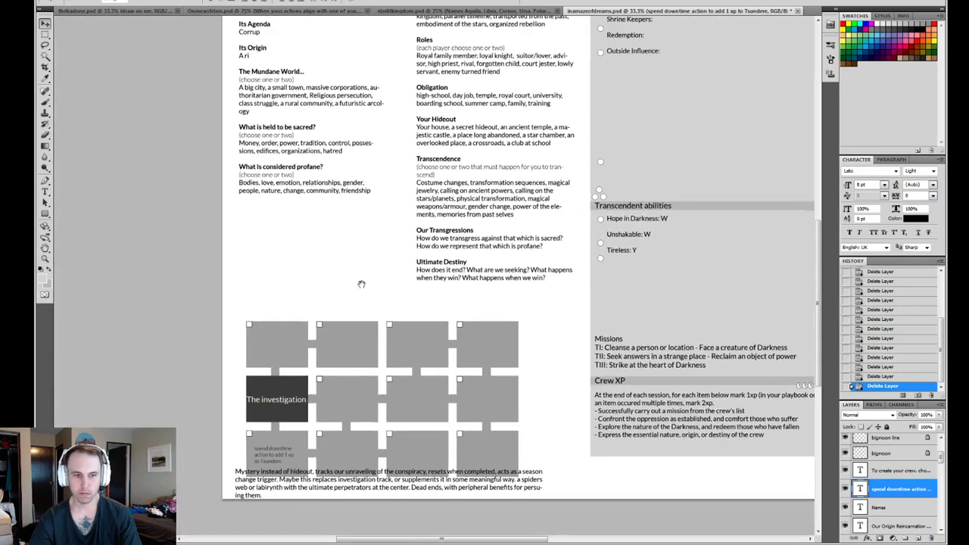
{"action": "left_click", "coordinate": [931, 537]}
- Create a new layer group directly above the "In a Maze of Dreams" title layer
{"action": "left_click_drag", "start_coordinate": [651, 380], "coordinate": [621, 291]}
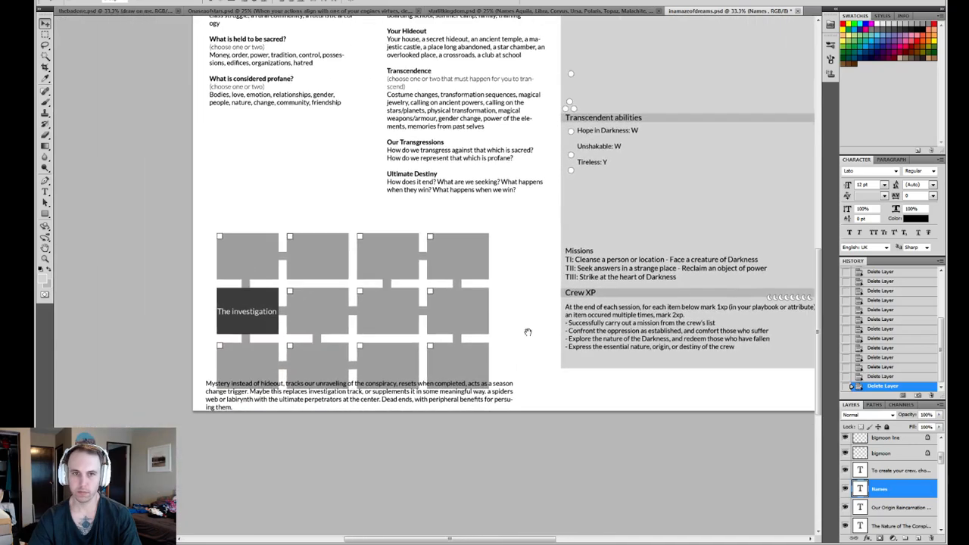
{"action": "scroll", "coordinate": [877, 510], "scroll_direction": "down", "scroll_amount": 3}
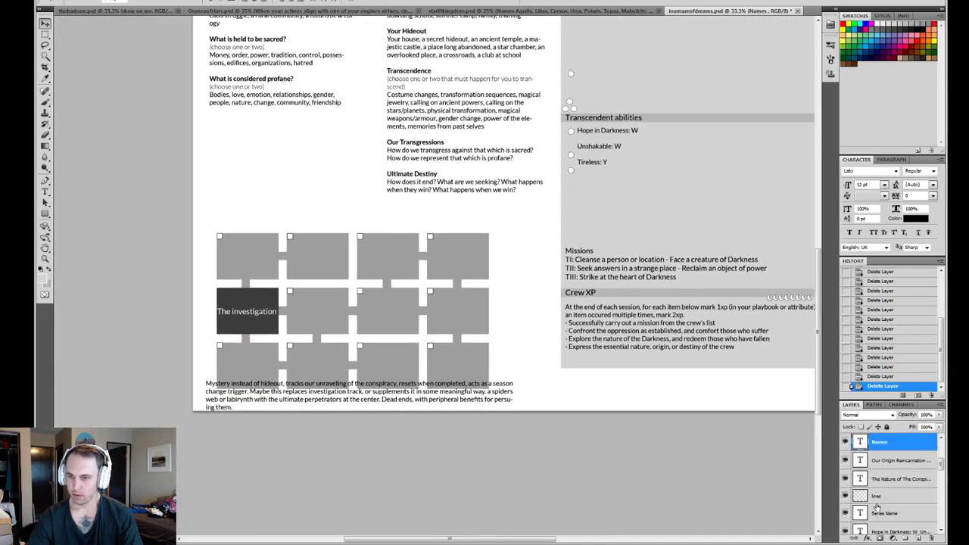
{"action": "left_click", "coordinate": [876, 496]}
{"action": "scroll", "coordinate": [882, 489], "scroll_direction": "down", "scroll_amount": 5}
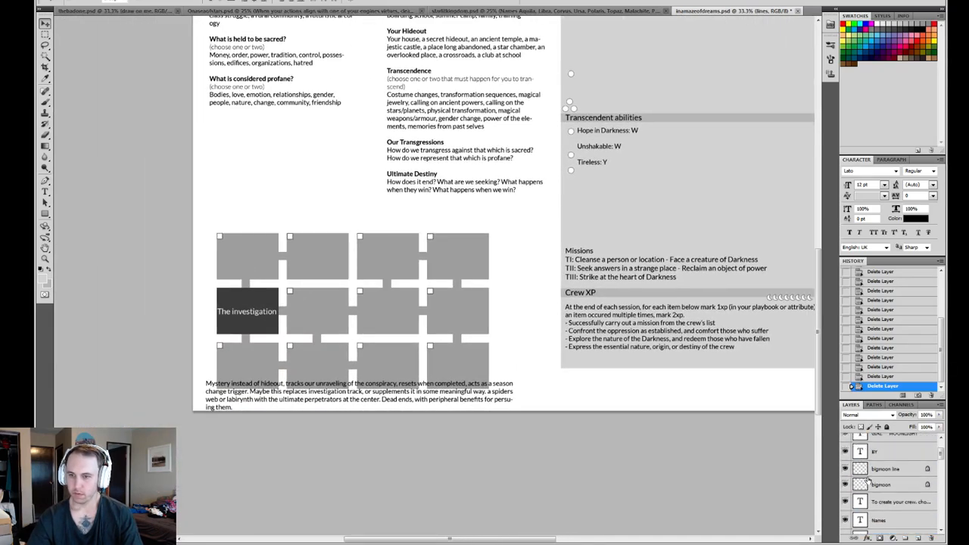
{"action": "scroll", "coordinate": [887, 488], "scroll_direction": "up", "scroll_amount": 2}
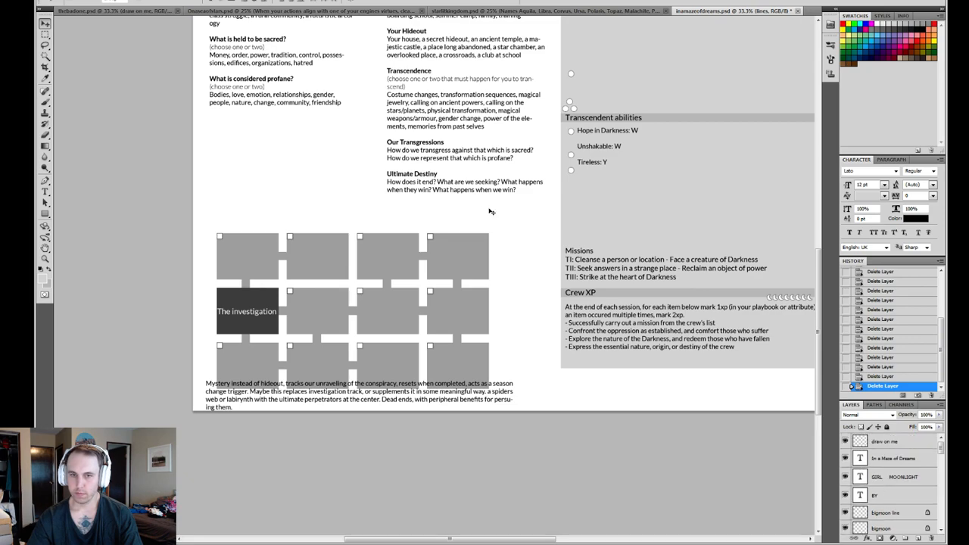
{"action": "left_click_drag", "start_coordinate": [483, 199], "coordinate": [458, 522]}
{"action": "left_click_drag", "start_coordinate": [416, 344], "coordinate": [448, 264]}
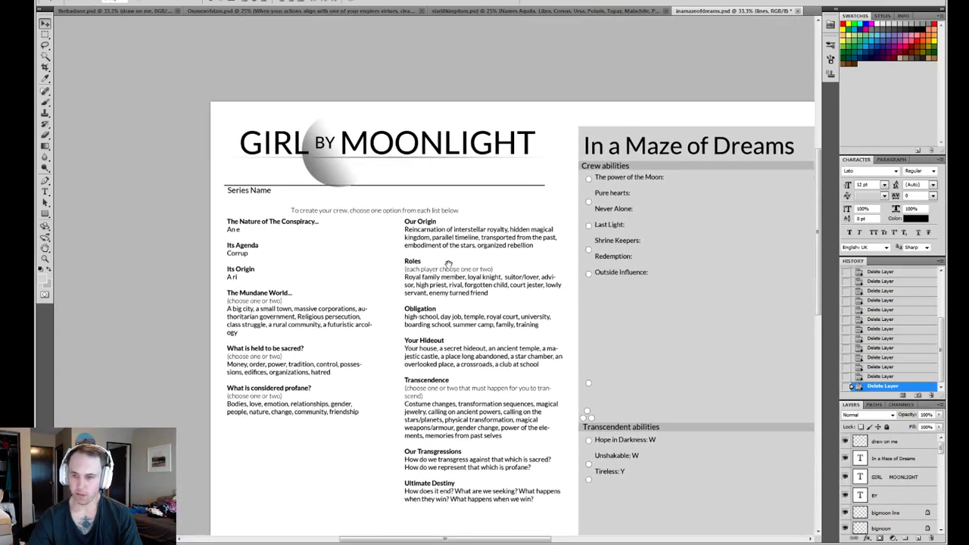
{"action": "left_click", "coordinate": [897, 459]}
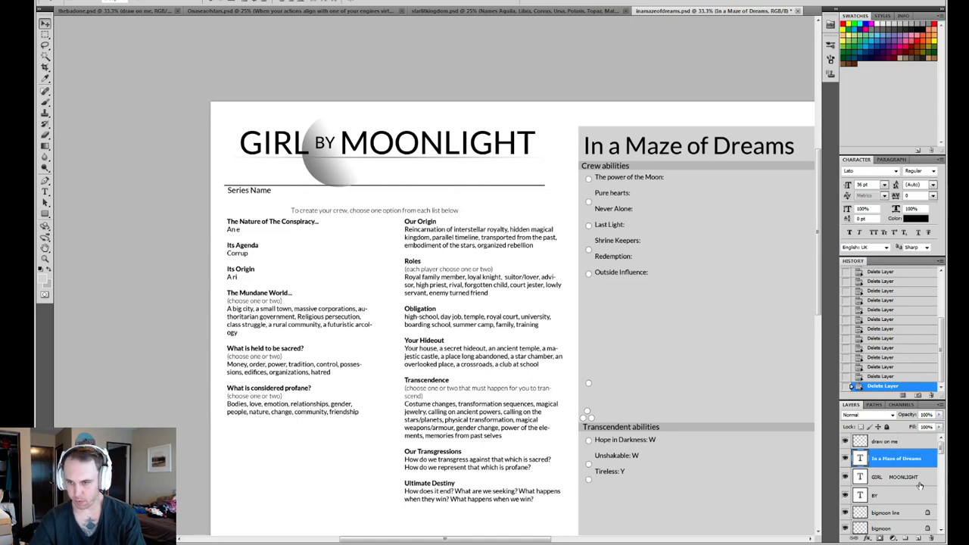
{"action": "left_click", "coordinate": [906, 539]}
- Move the GIRL MOONLIGHT, BY, bigmoon line and bigmoon layers into the new group
{"action": "left_click", "coordinate": [886, 466]}
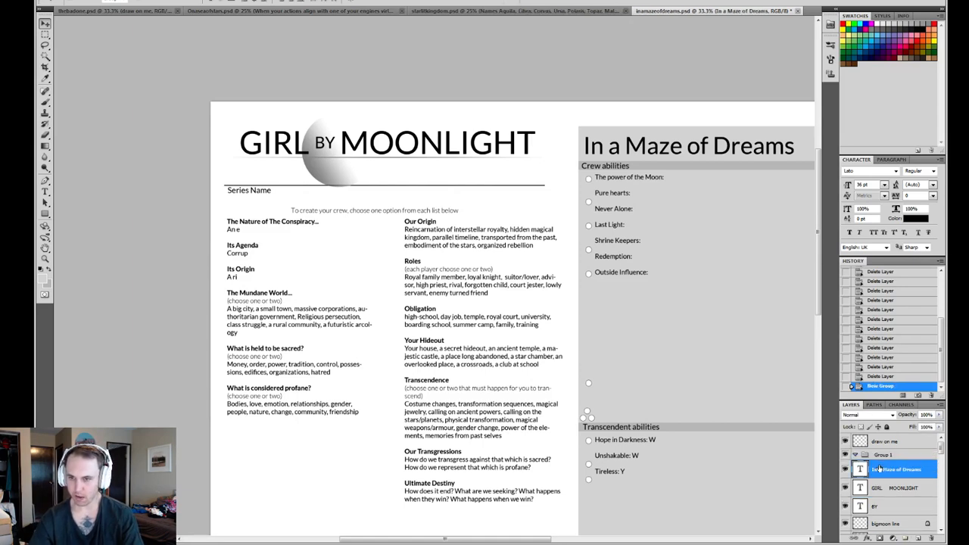
{"action": "left_click", "coordinate": [889, 488]}
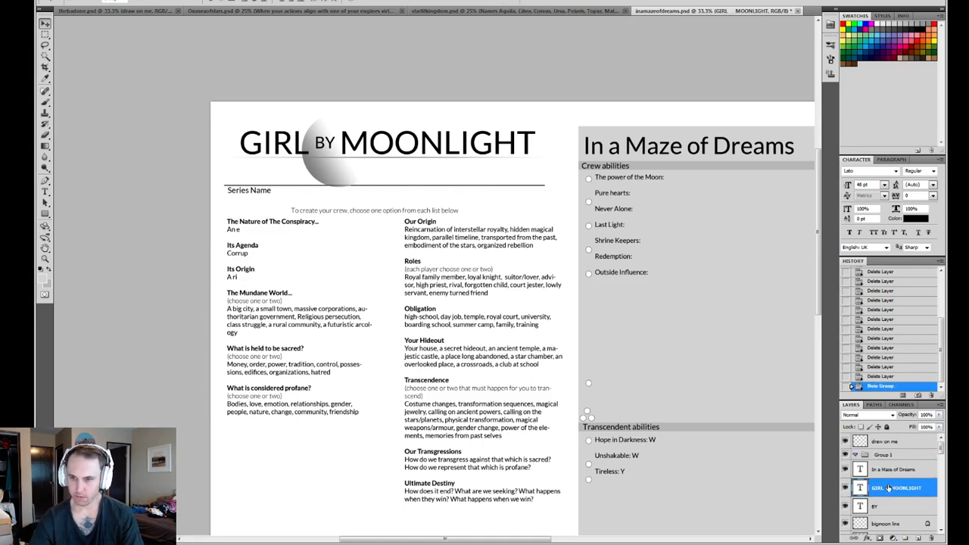
{"action": "scroll", "coordinate": [882, 515], "scroll_direction": "down", "scroll_amount": 3}
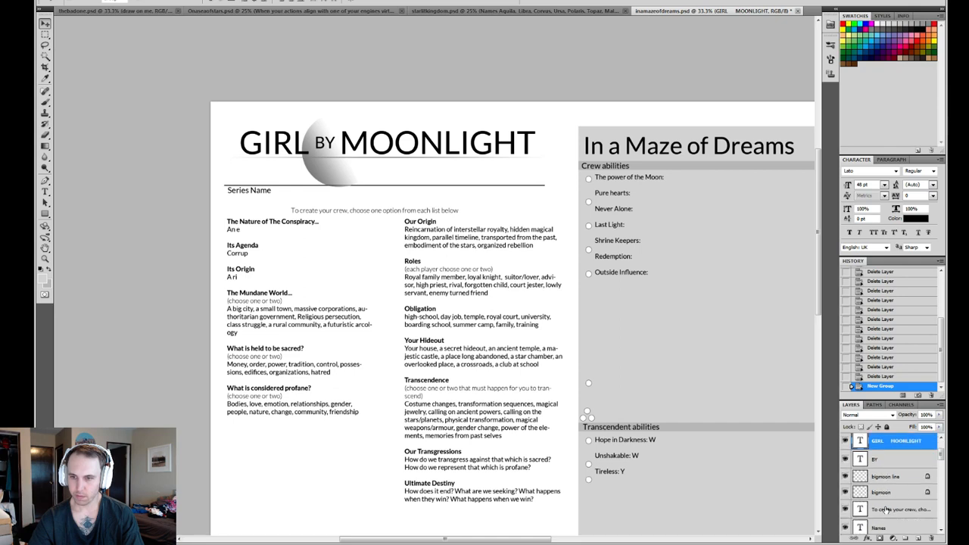
{"action": "left_click", "coordinate": [882, 494], "text": "shift"}
{"action": "scroll", "coordinate": [890, 496], "scroll_direction": "up", "scroll_amount": 3}
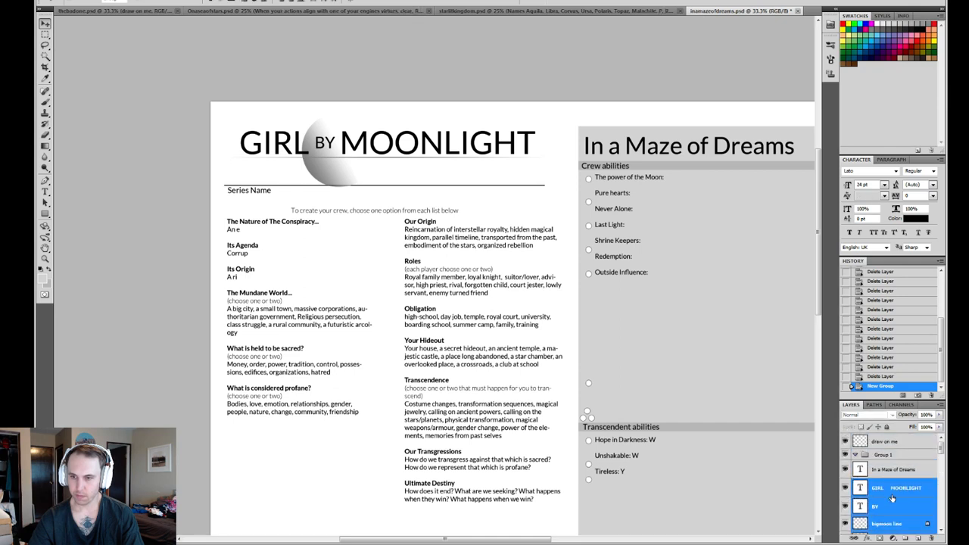
{"action": "left_click_drag", "start_coordinate": [891, 495], "coordinate": [878, 455]}
- Rename the group as "GBM logo" and toggle its visibility to check its contents
{"action": "type", "text": "GBM"}
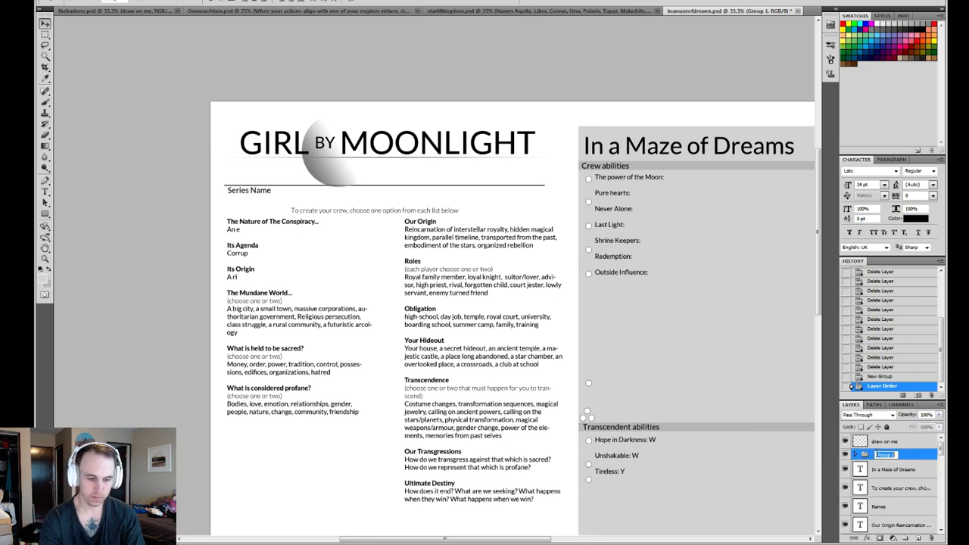
{"action": "type", "text": " logo"}
{"action": "key", "text": "Return"}
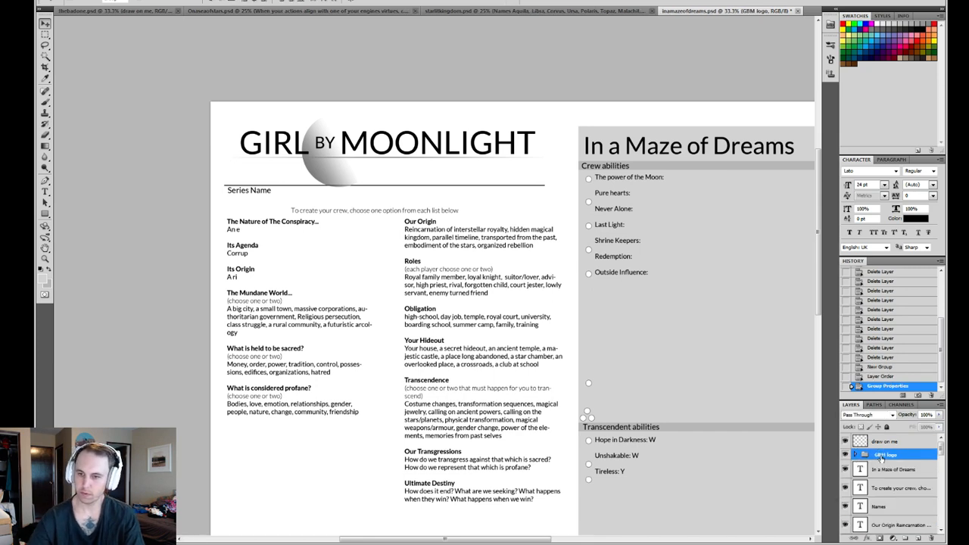
{"action": "left_click", "coordinate": [844, 455]}
{"action": "left_click", "coordinate": [844, 455]}
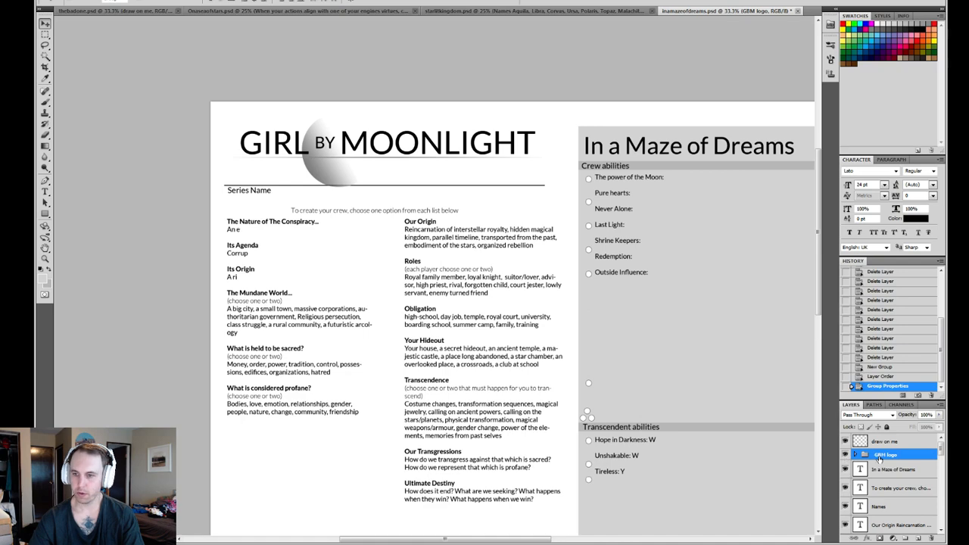
- Hide and show the lines layer to identify which parts of the sheet it holds
{"action": "scroll", "coordinate": [891, 473], "scroll_direction": "down", "scroll_amount": 2}
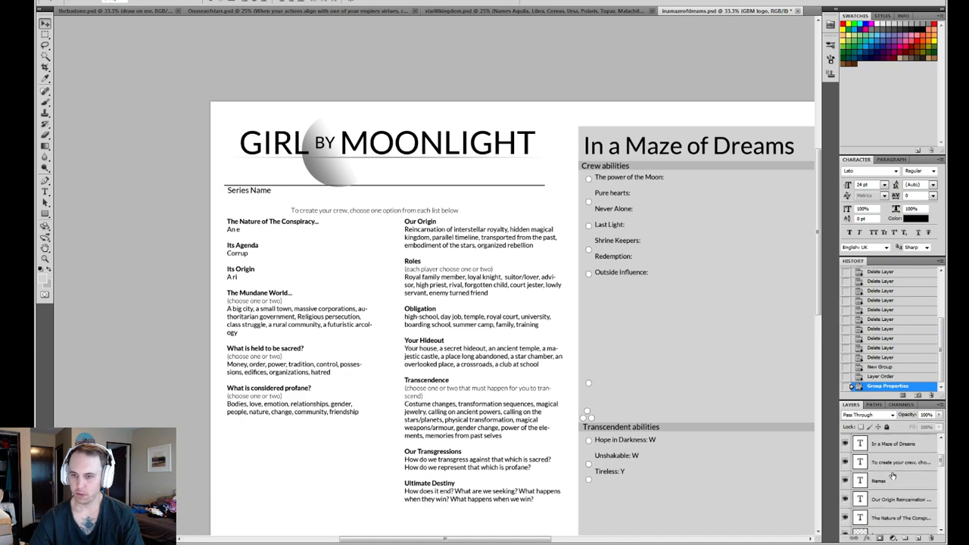
{"action": "scroll", "coordinate": [893, 475], "scroll_direction": "down", "scroll_amount": 1}
{"action": "left_click_drag", "start_coordinate": [687, 407], "coordinate": [568, 327]}
{"action": "left_click", "coordinate": [878, 520]}
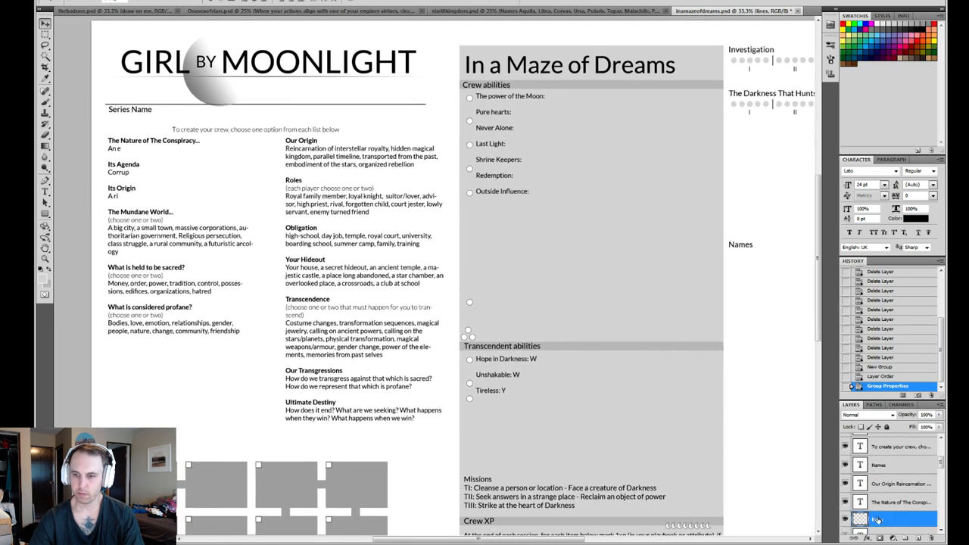
{"action": "left_click", "coordinate": [845, 520]}
{"action": "left_click", "coordinate": [845, 520]}
{"action": "left_click", "coordinate": [902, 520]}
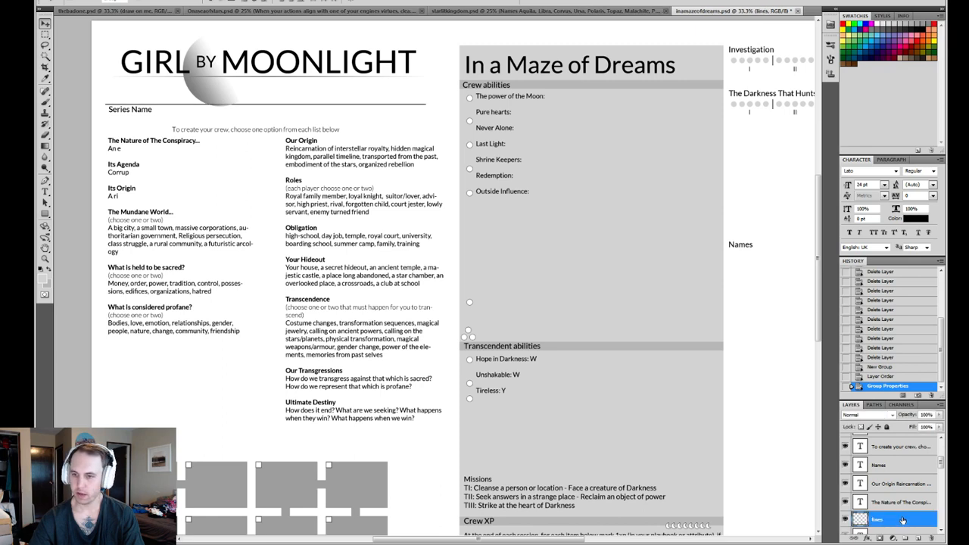
- Move the lines and Series Name layers into the GBM logo group
{"action": "scroll", "coordinate": [901, 515], "scroll_direction": "down", "scroll_amount": 3}
{"action": "left_click", "coordinate": [892, 502], "text": "shift"}
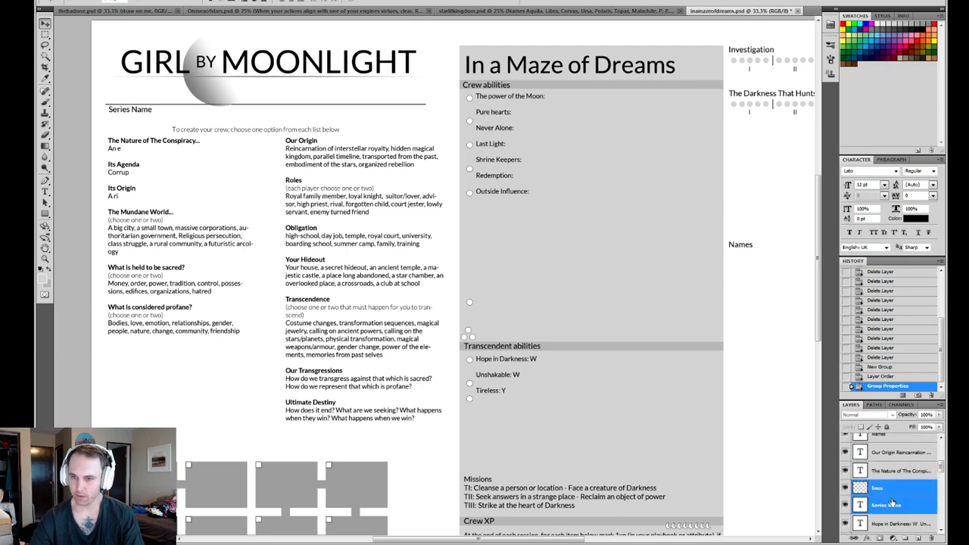
{"action": "scroll", "coordinate": [891, 503], "scroll_direction": "up", "scroll_amount": 4}
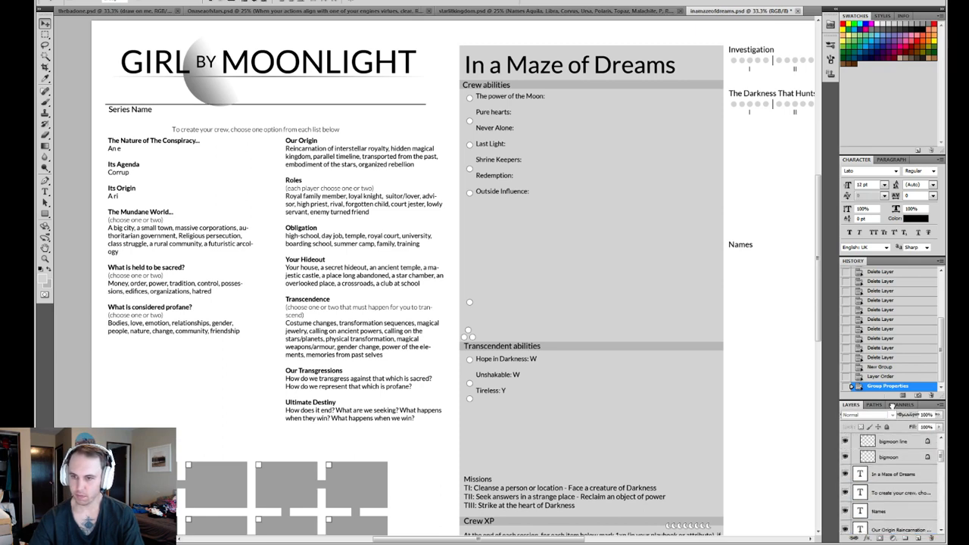
{"action": "left_click_drag", "start_coordinate": [892, 405], "coordinate": [891, 463]}
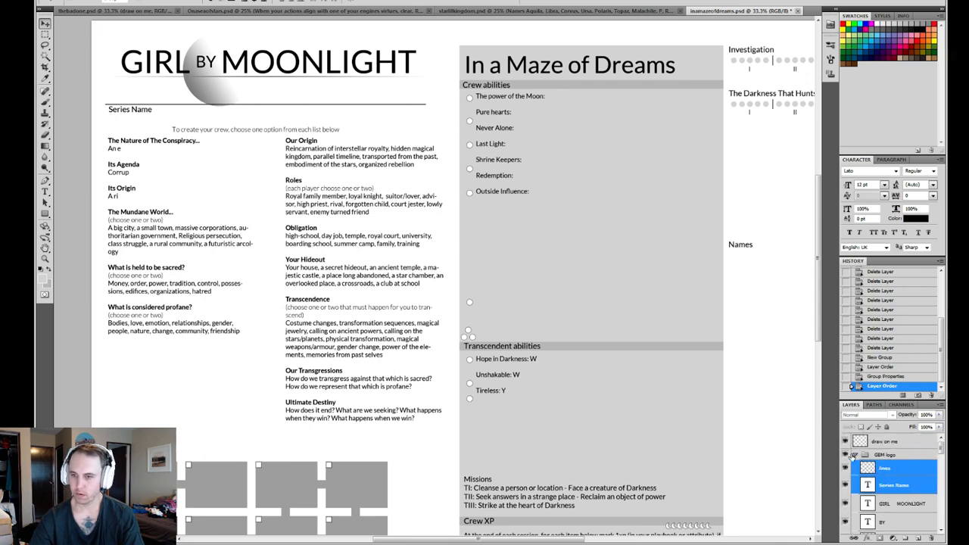
- Collapse the GBM logo group, toggle its visibility to check its contents, and lock the whole group
{"action": "left_click", "coordinate": [853, 455]}
{"action": "left_click", "coordinate": [845, 454]}
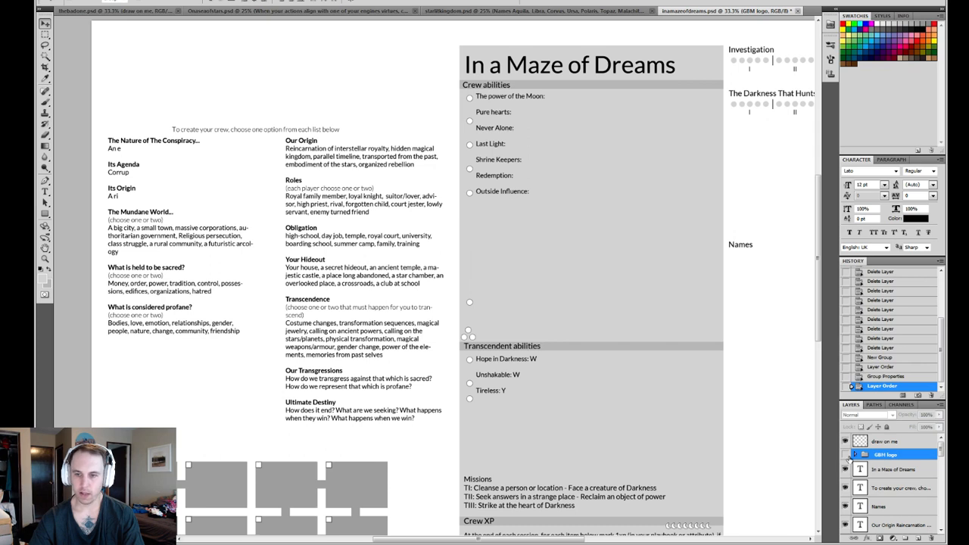
{"action": "left_click", "coordinate": [846, 454]}
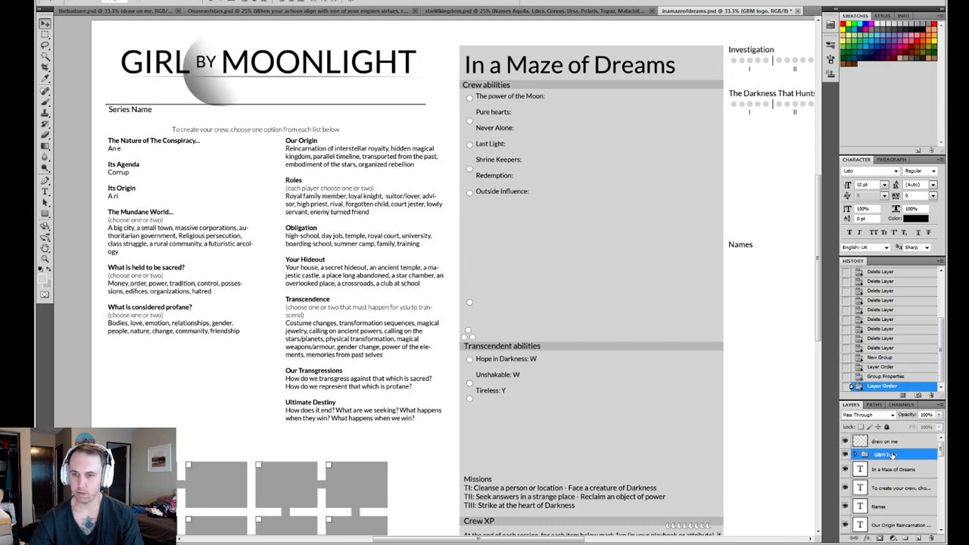
{"action": "left_click", "coordinate": [887, 427]}
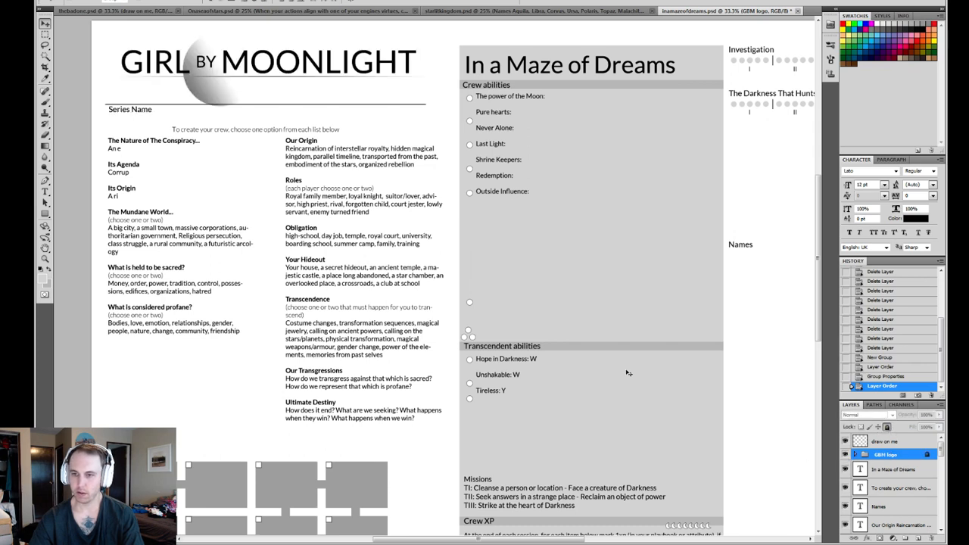
- Reorder the "To create your crew" text layer so it sits directly below the Names layer
{"action": "left_click_drag", "start_coordinate": [374, 271], "coordinate": [426, 223]}
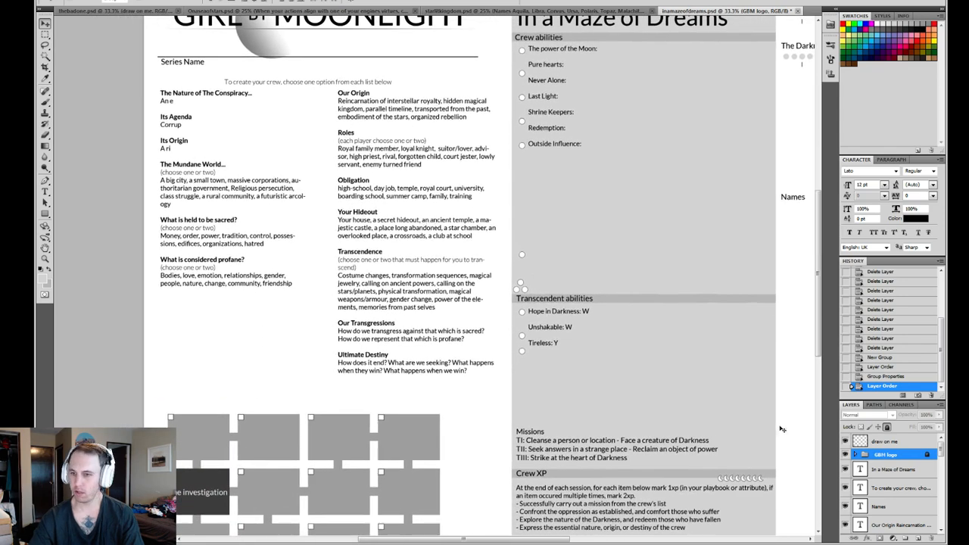
{"action": "left_click", "coordinate": [893, 469]}
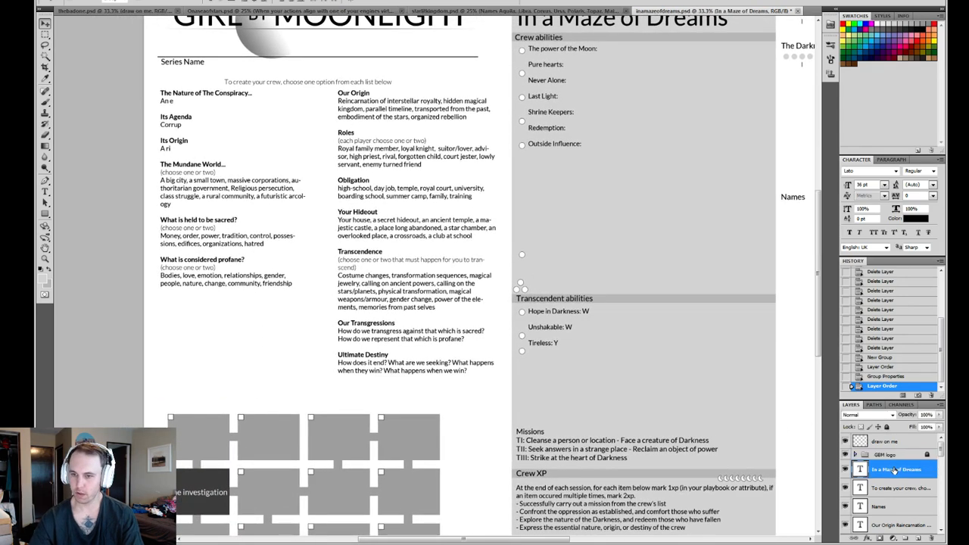
{"action": "left_click", "coordinate": [884, 491]}
{"action": "left_click", "coordinate": [887, 512]}
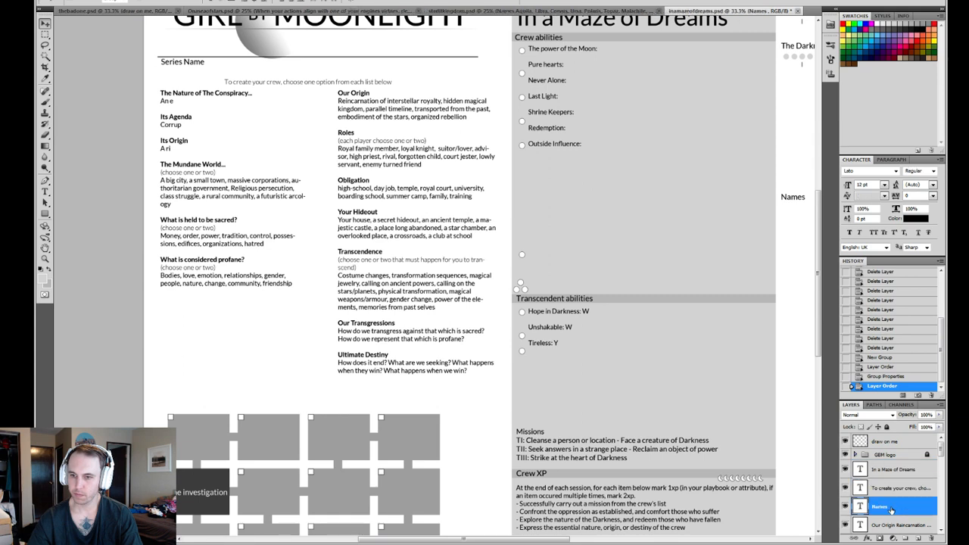
{"action": "scroll", "coordinate": [887, 512], "scroll_direction": "down", "scroll_amount": 1}
{"action": "left_click_drag", "start_coordinate": [885, 496], "coordinate": [887, 500]}
{"action": "scroll", "coordinate": [893, 509], "scroll_direction": "down", "scroll_amount": 2}
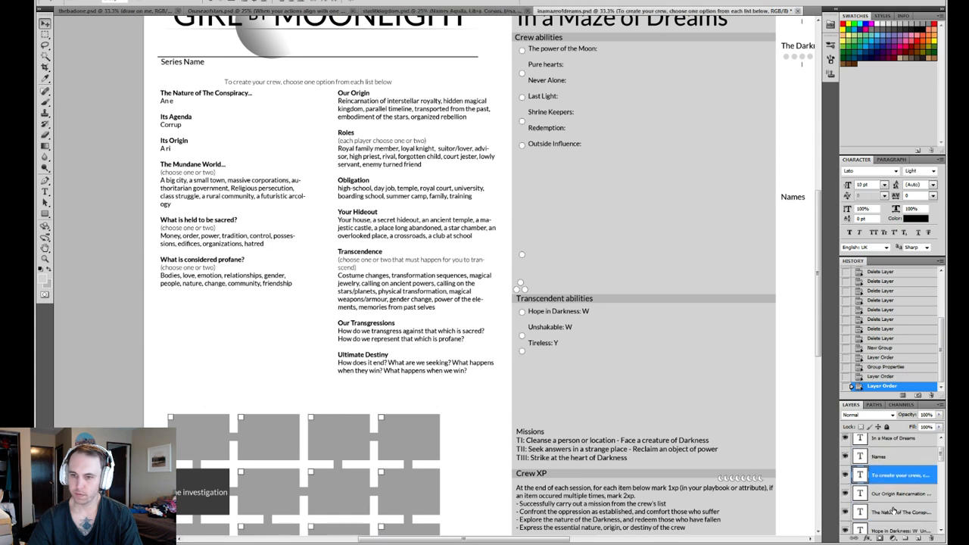
- Create a new group below Names and move the "To create your crew" and "Our Origin" text layers into it
{"action": "left_click", "coordinate": [898, 483], "text": "shift"}
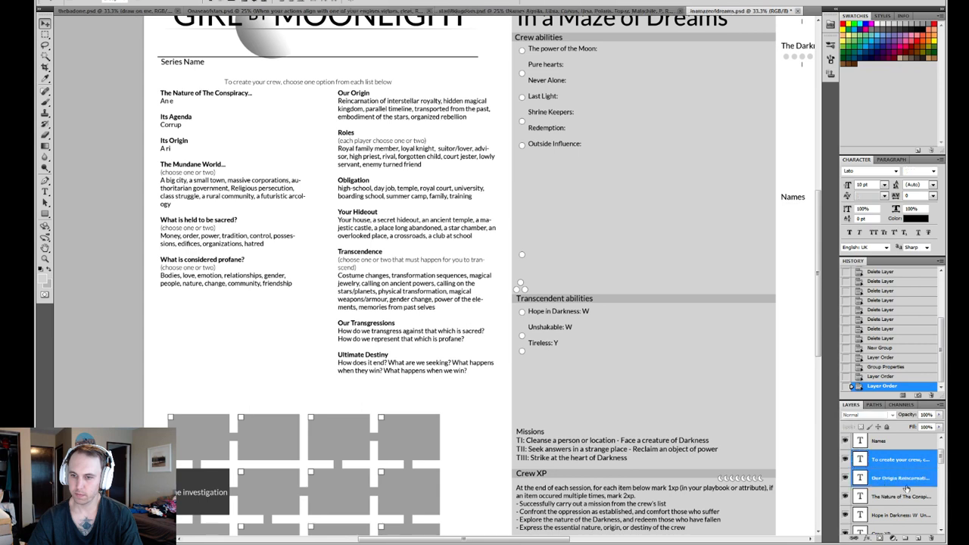
{"action": "left_click", "coordinate": [907, 537]}
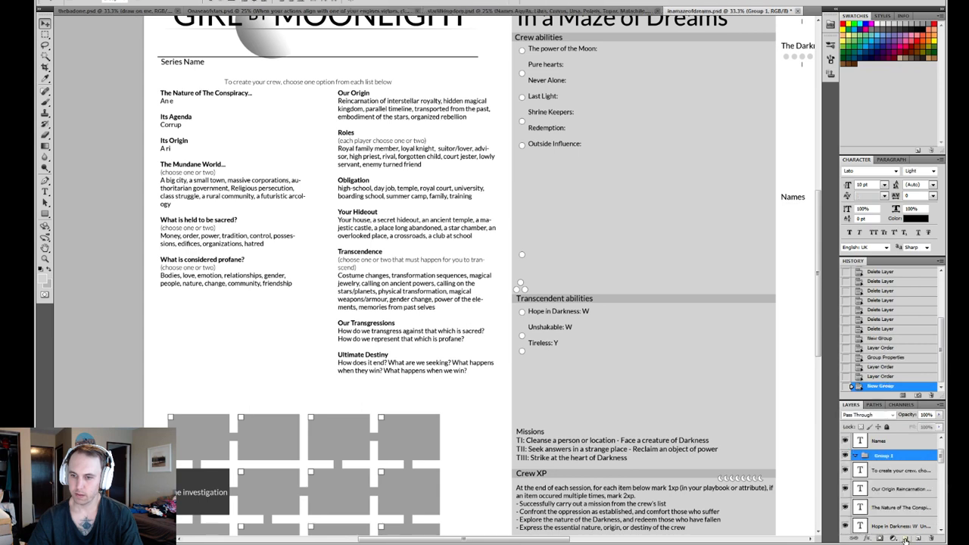
{"action": "left_click", "coordinate": [886, 472]}
{"action": "left_click", "coordinate": [890, 492], "text": "shift"}
{"action": "left_click_drag", "start_coordinate": [892, 486], "coordinate": [878, 459]}
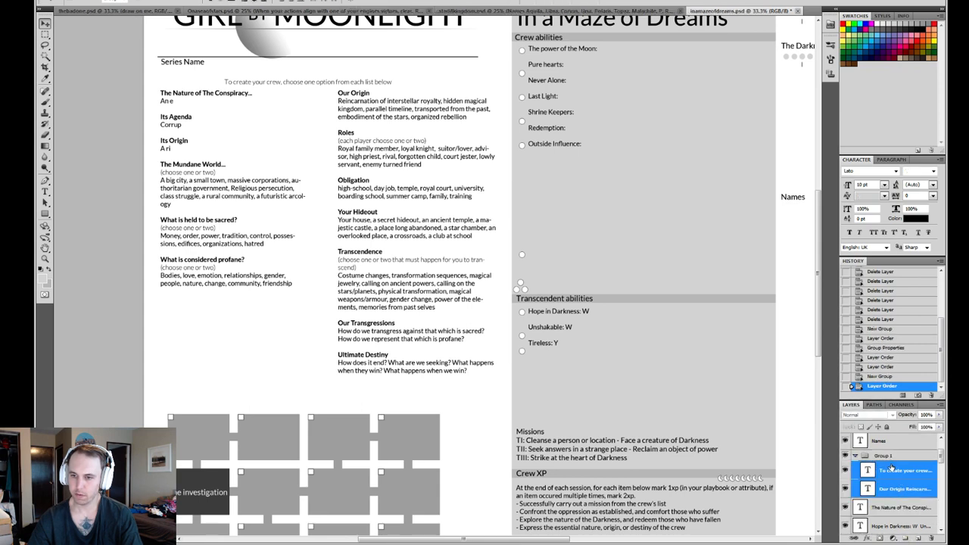
- Rename the group holding the crew creation texts as "lists"
{"action": "double_click", "coordinate": [882, 456]}
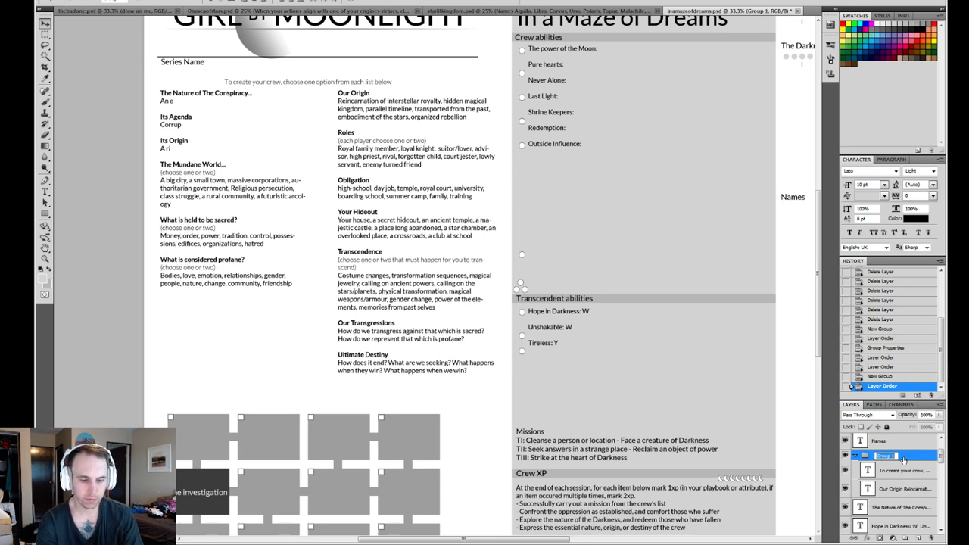
{"action": "type", "text": "lists"}
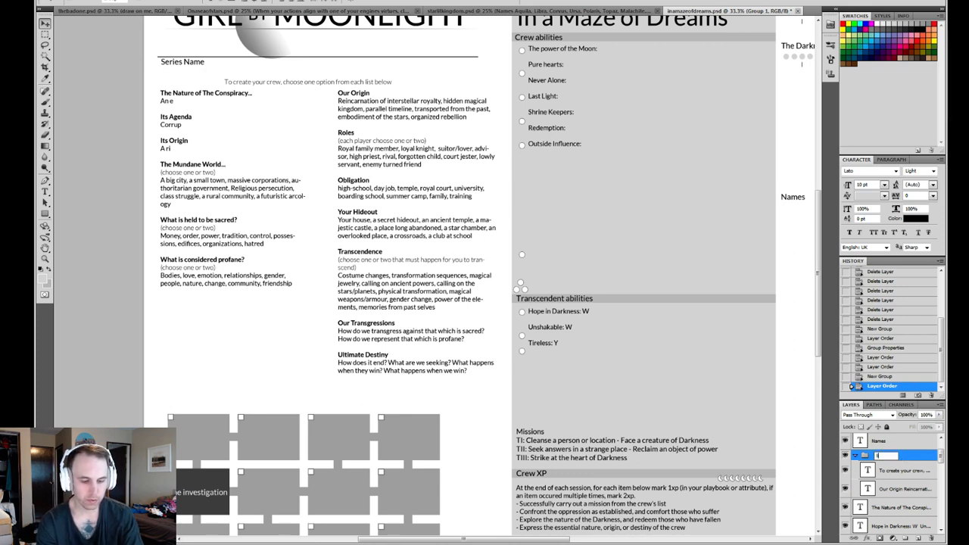
{"action": "key", "text": "Return"}
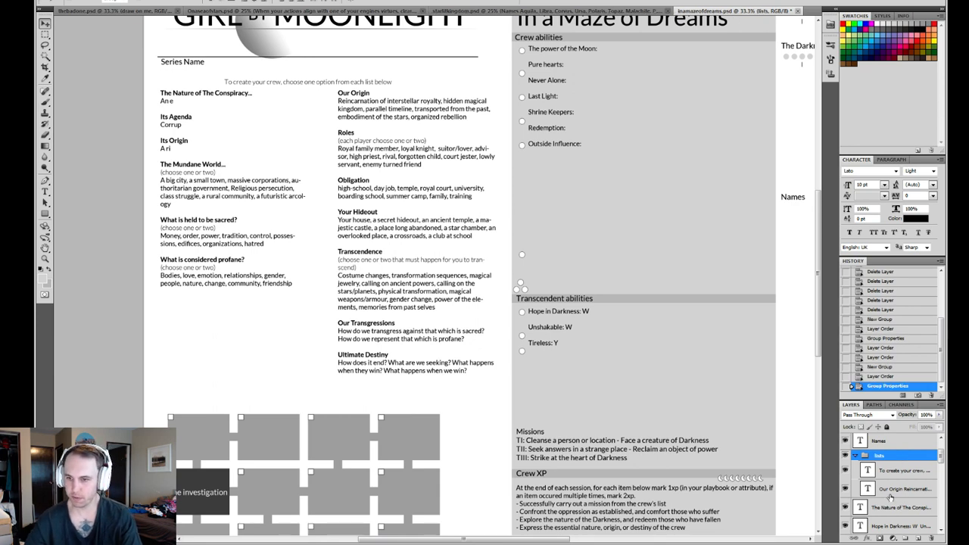
- Create a new group above Crew abilities and move the Crew abilities, "The power of the Moon" and Missions text layers into it
{"action": "left_click", "coordinate": [903, 489]}
{"action": "scroll", "coordinate": [894, 477], "scroll_direction": "down", "scroll_amount": 3}
{"action": "scroll", "coordinate": [889, 469], "scroll_direction": "down", "scroll_amount": 6}
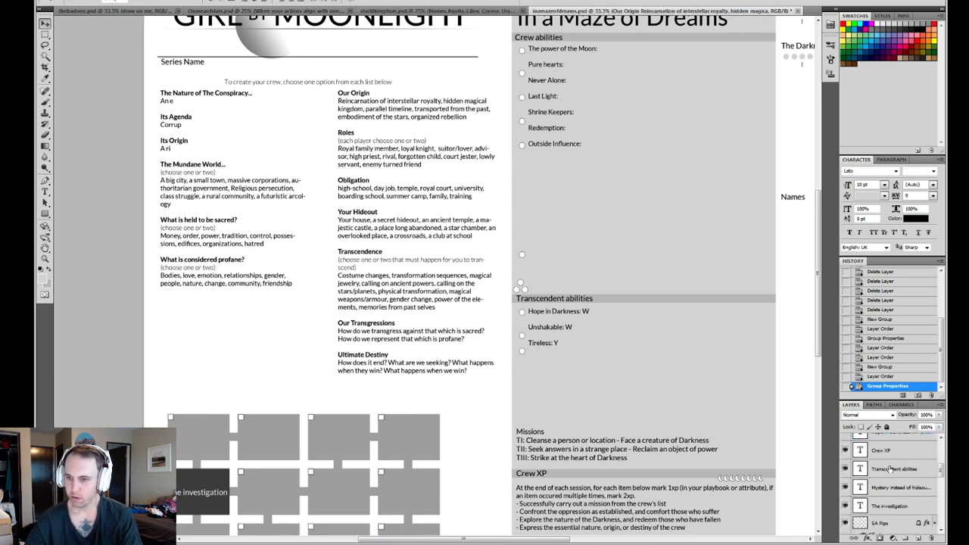
{"action": "scroll", "coordinate": [889, 470], "scroll_direction": "down", "scroll_amount": 4}
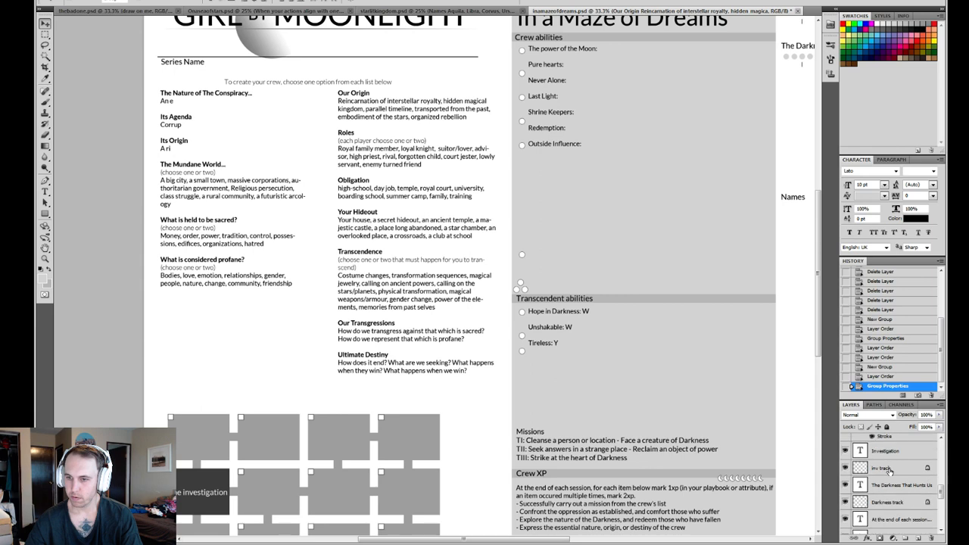
{"action": "scroll", "coordinate": [893, 489], "scroll_direction": "down", "scroll_amount": 4}
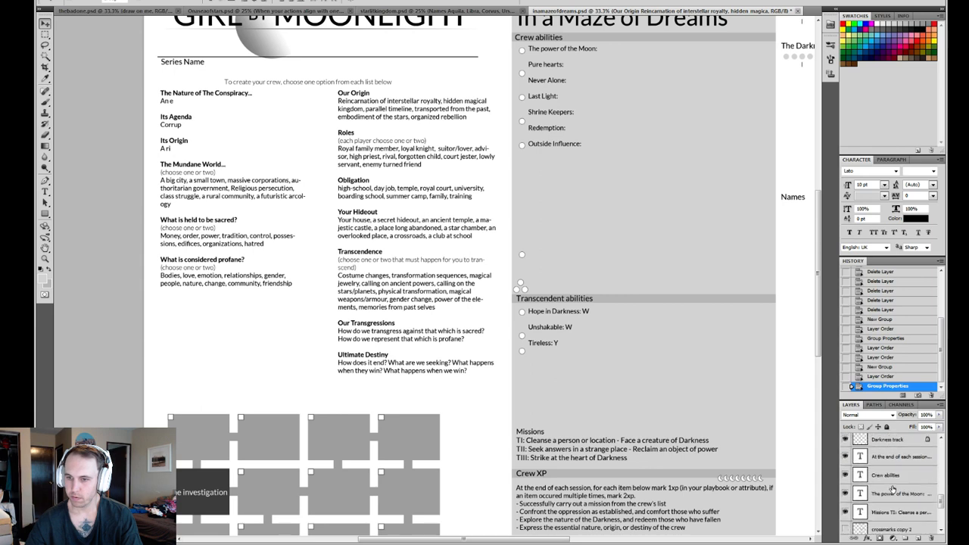
{"action": "scroll", "coordinate": [889, 485], "scroll_direction": "up", "scroll_amount": 3}
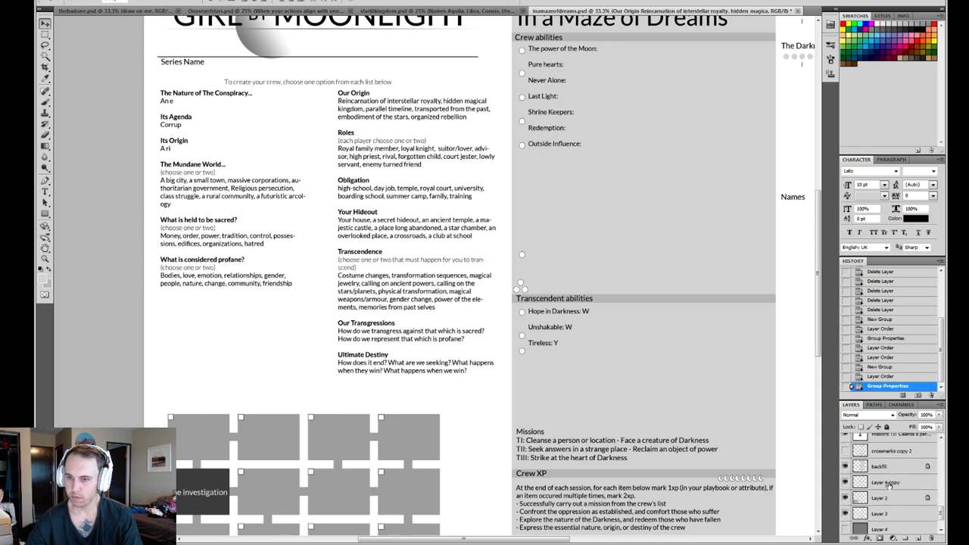
{"action": "scroll", "coordinate": [889, 487], "scroll_direction": "down", "scroll_amount": 1}
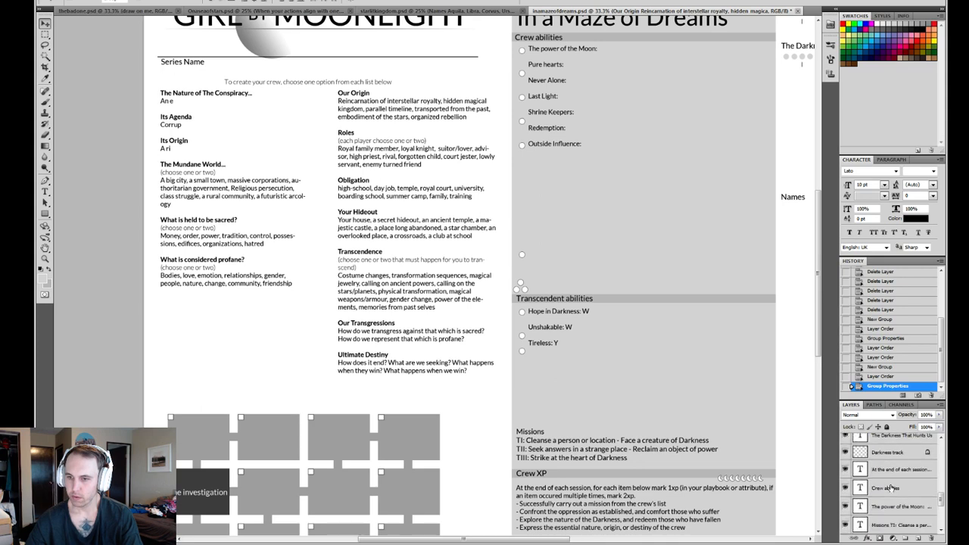
{"action": "left_click", "coordinate": [889, 487]}
{"action": "left_click", "coordinate": [906, 538]}
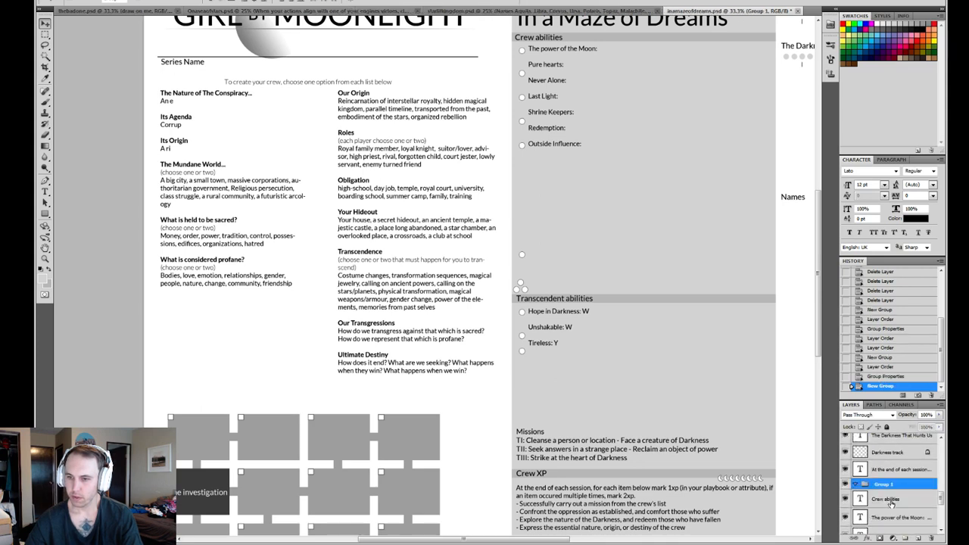
{"action": "left_click", "coordinate": [886, 485], "text": "shift"}
{"action": "left_click_drag", "start_coordinate": [886, 485], "coordinate": [884, 438]}
- Move the crossmarks copy 2 and backfill layers into the group with the Crew abilities texts
{"action": "left_click", "coordinate": [890, 507]}
{"action": "left_click", "coordinate": [889, 521], "text": "shift"}
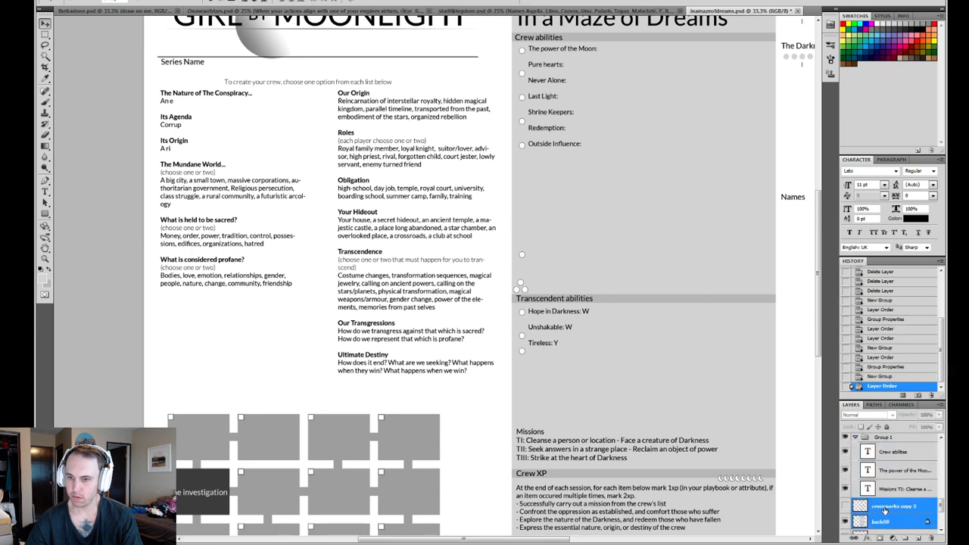
{"action": "left_click_drag", "start_coordinate": [889, 520], "coordinate": [893, 495]}
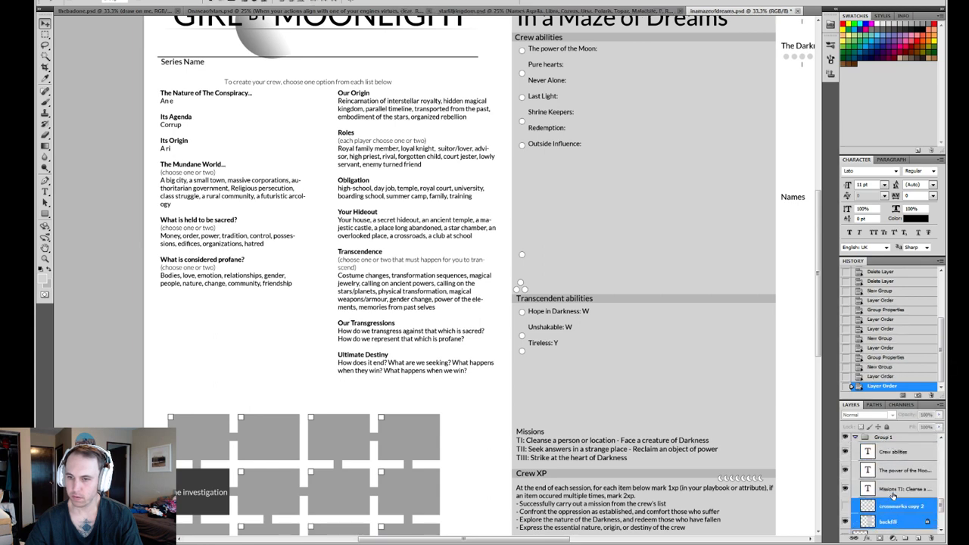
- Rename the group holding the Crew abilities and Missions layers as "venter column"
{"action": "left_click", "coordinate": [852, 439]}
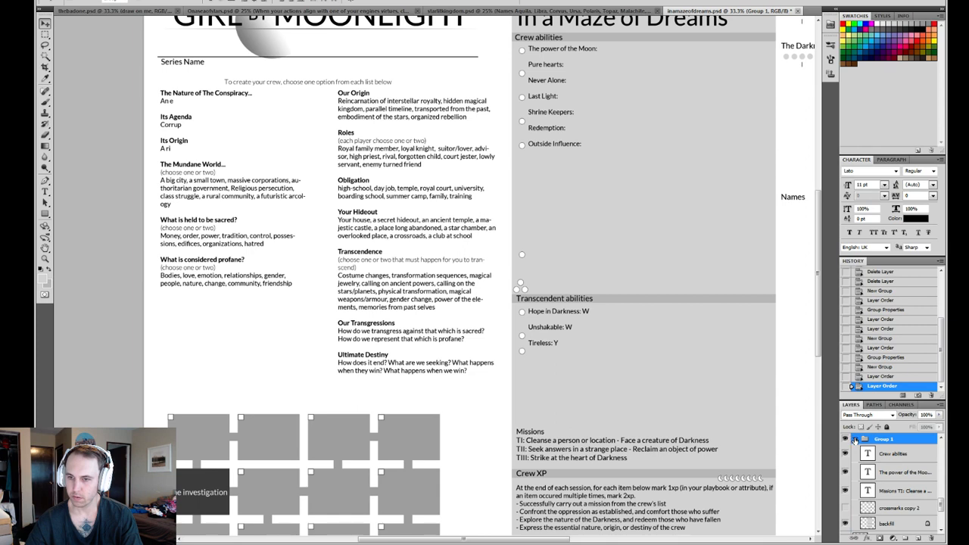
{"action": "left_click", "coordinate": [855, 439]}
{"action": "left_click", "coordinate": [855, 439]}
{"action": "double_click", "coordinate": [880, 440]}
{"action": "key", "text": "Escape"}
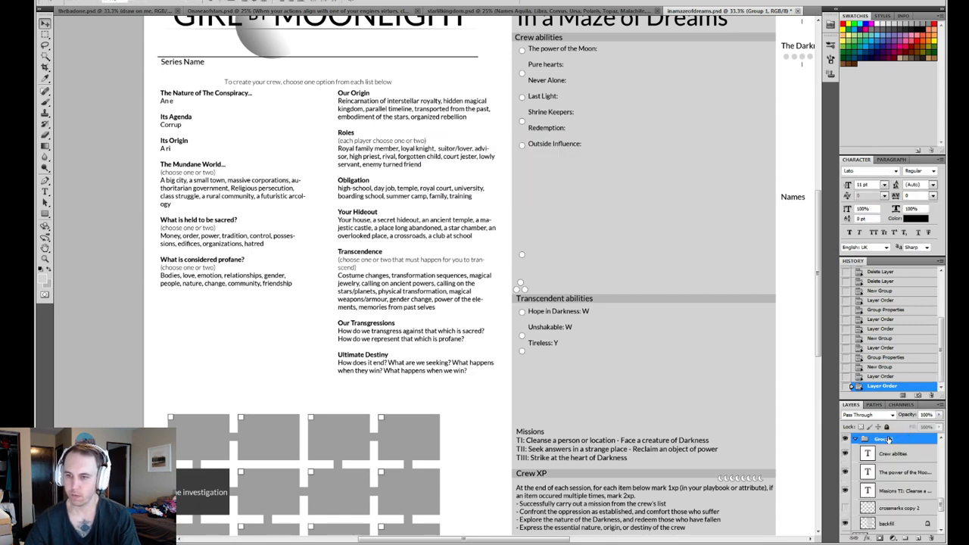
{"action": "double_click", "coordinate": [889, 439]}
{"action": "type", "text": "vente"}
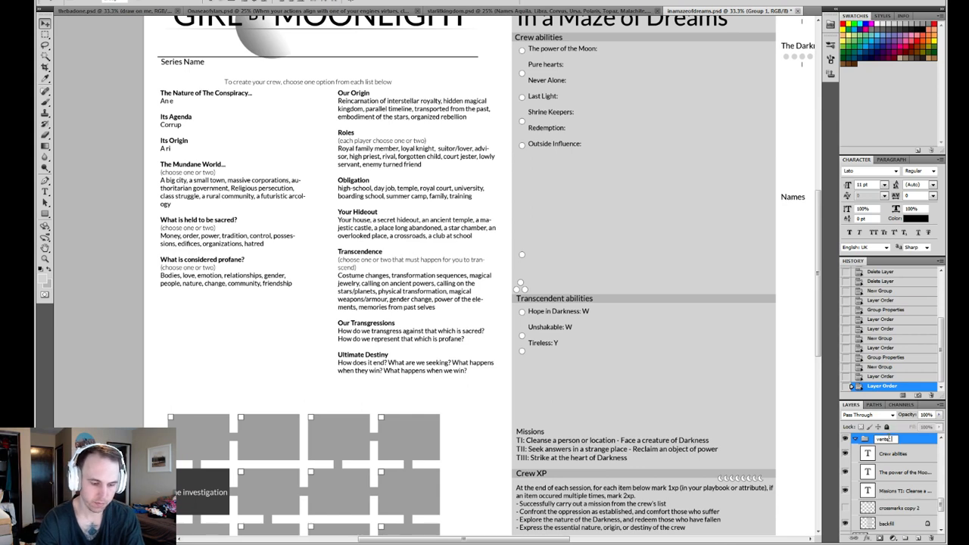
{"action": "type", "text": "r column"}
{"action": "key", "text": "Return"}
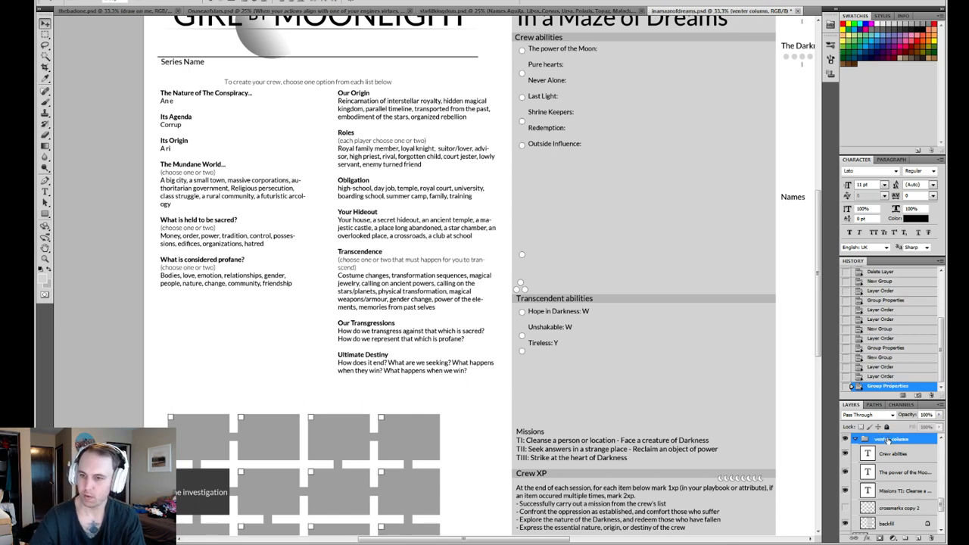
- Move the "At the end of each session" text layer into the column group and correct the group's name to "center column"
{"action": "scroll", "coordinate": [888, 464], "scroll_direction": "up", "scroll_amount": 1}
{"action": "left_click", "coordinate": [894, 454]}
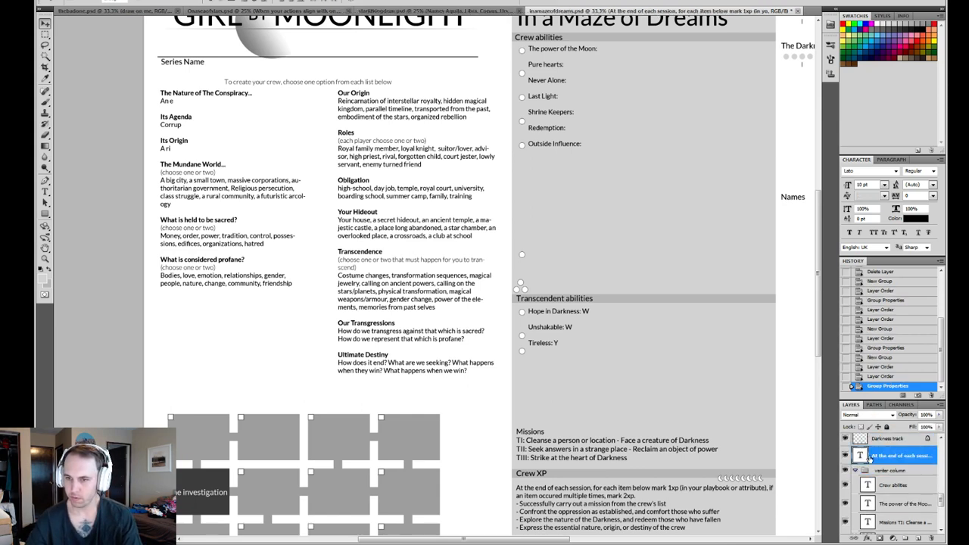
{"action": "left_click_drag", "start_coordinate": [867, 458], "coordinate": [897, 481]}
{"action": "double_click", "coordinate": [891, 452]}
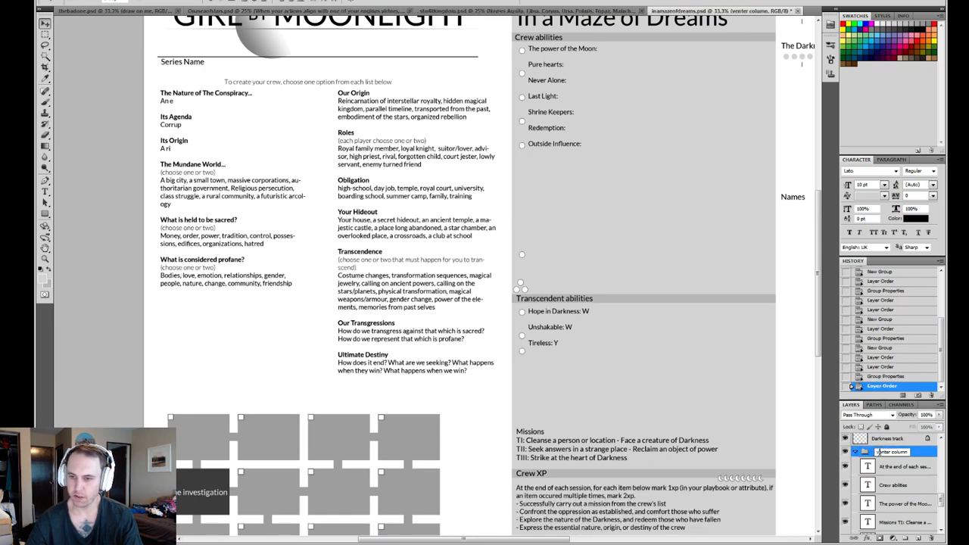
{"action": "key", "text": "BackSpace"}
{"action": "type", "text": "c"}
{"action": "key", "text": "Return"}
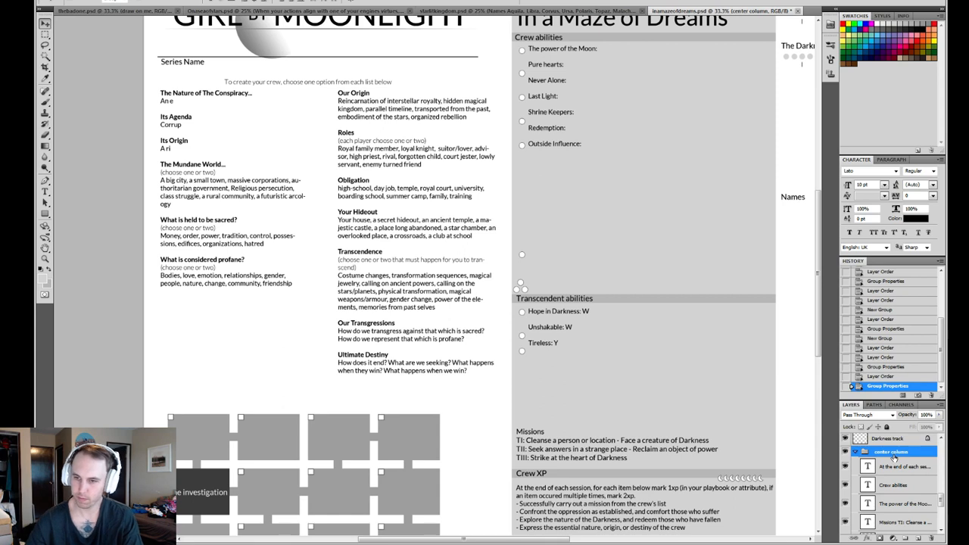
- Create a new group and move the Investigation, inv track, "The Darkness That Hunts Us" and Darkness track layers into it
{"action": "scroll", "coordinate": [894, 460], "scroll_direction": "up", "scroll_amount": 1}
{"action": "left_click", "coordinate": [890, 470]}
{"action": "scroll", "coordinate": [887, 470], "scroll_direction": "up", "scroll_amount": 3}
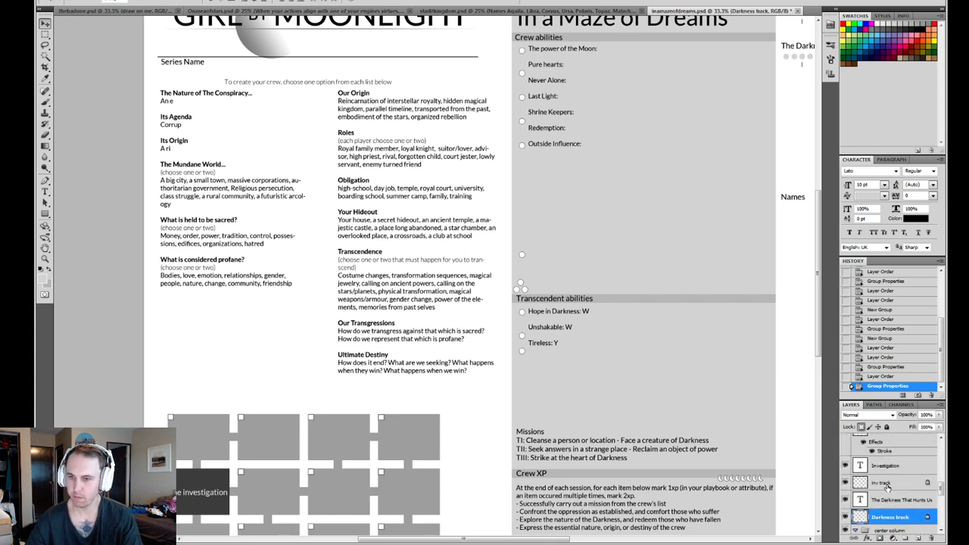
{"action": "left_click", "coordinate": [884, 467], "text": "shift"}
{"action": "scroll", "coordinate": [906, 439], "scroll_direction": "up", "scroll_amount": 1}
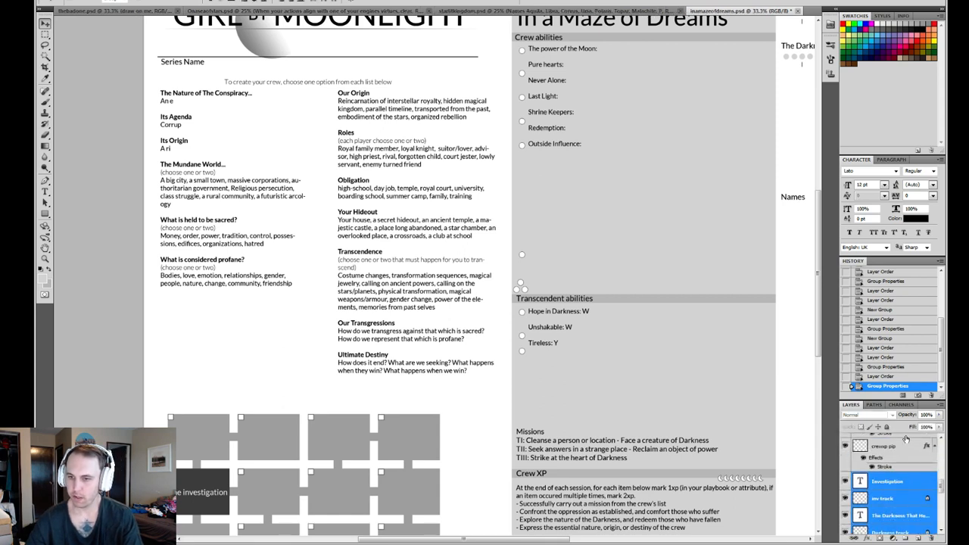
{"action": "scroll", "coordinate": [896, 465], "scroll_direction": "down", "scroll_amount": 2}
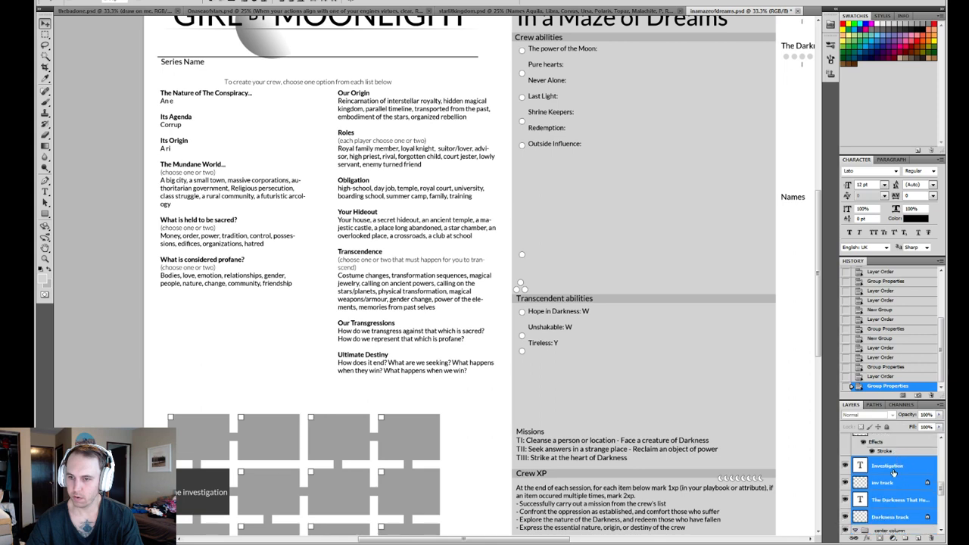
{"action": "left_click", "coordinate": [910, 538]}
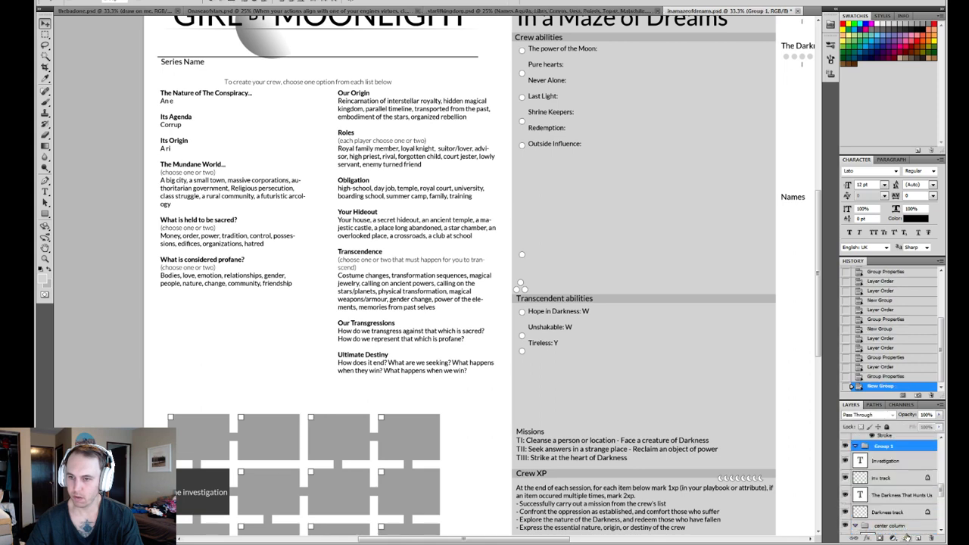
{"action": "left_click", "coordinate": [894, 459]}
{"action": "left_click", "coordinate": [896, 511], "text": "shift"}
{"action": "left_click_drag", "start_coordinate": [896, 509], "coordinate": [886, 454]}
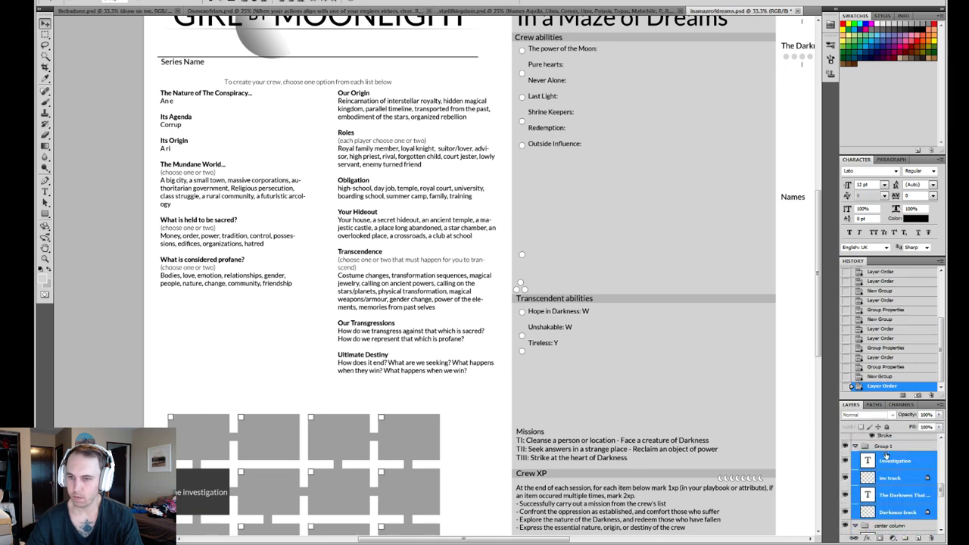
- Rename the group holding the investigation and darkness tracks as "RS column" and collapse it
{"action": "double_click", "coordinate": [884, 445]}
{"action": "type", "text": "RS"}
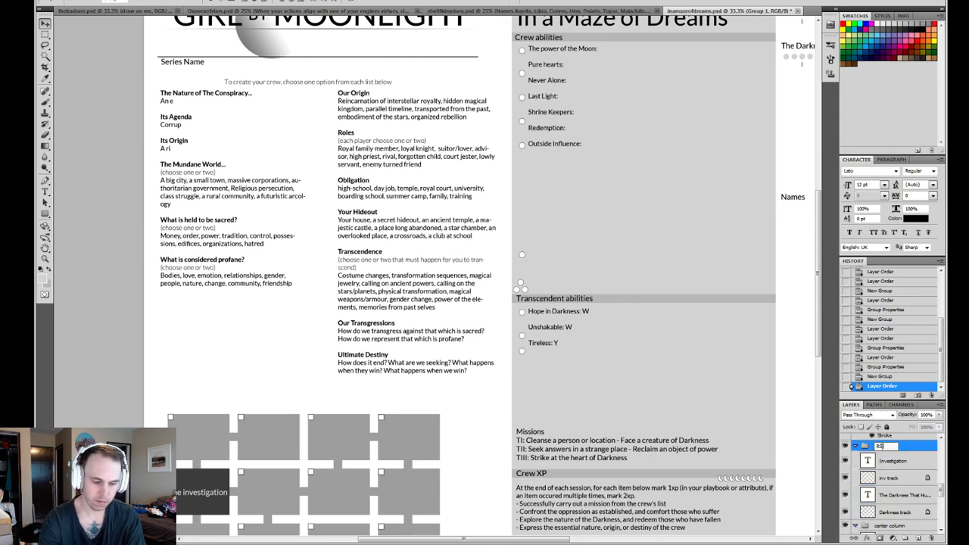
{"action": "type", "text": " column"}
{"action": "key", "text": "Return"}
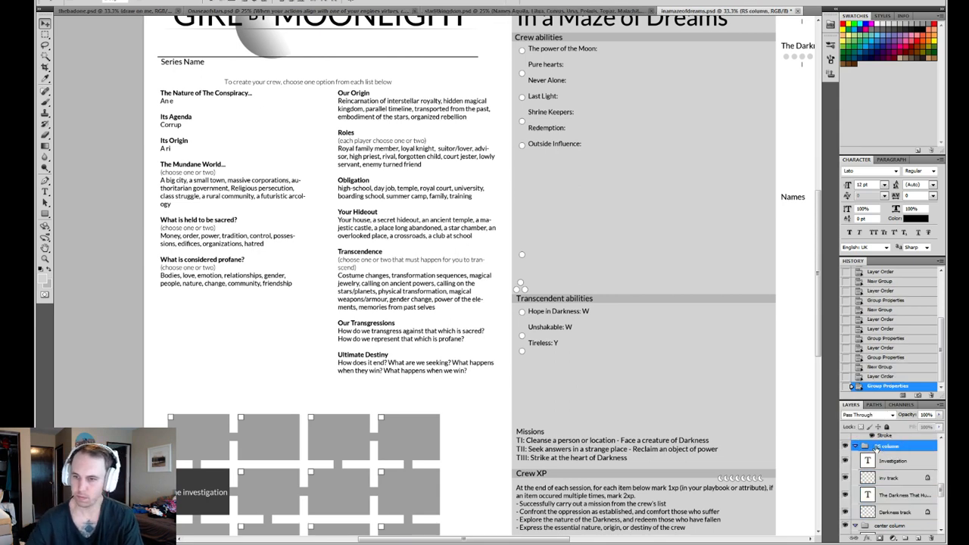
{"action": "left_click", "coordinate": [857, 447]}
- Move the crewxp pip and SA Pips layers into the center column group
{"action": "scroll", "coordinate": [890, 469], "scroll_direction": "up", "scroll_amount": 2}
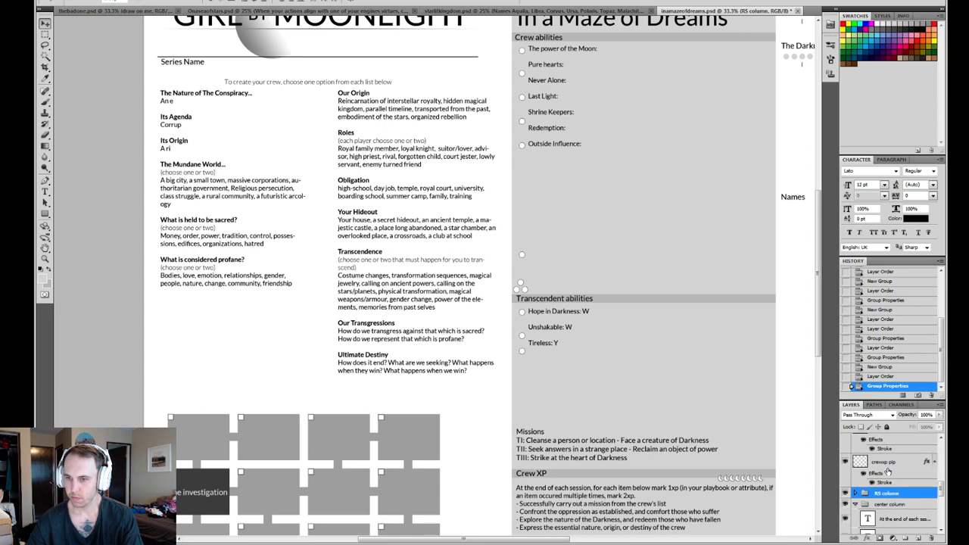
{"action": "left_click", "coordinate": [889, 463]}
{"action": "left_click_drag", "start_coordinate": [888, 465], "coordinate": [899, 505]}
{"action": "scroll", "coordinate": [894, 456], "scroll_direction": "up", "scroll_amount": 2}
{"action": "left_click", "coordinate": [891, 477]}
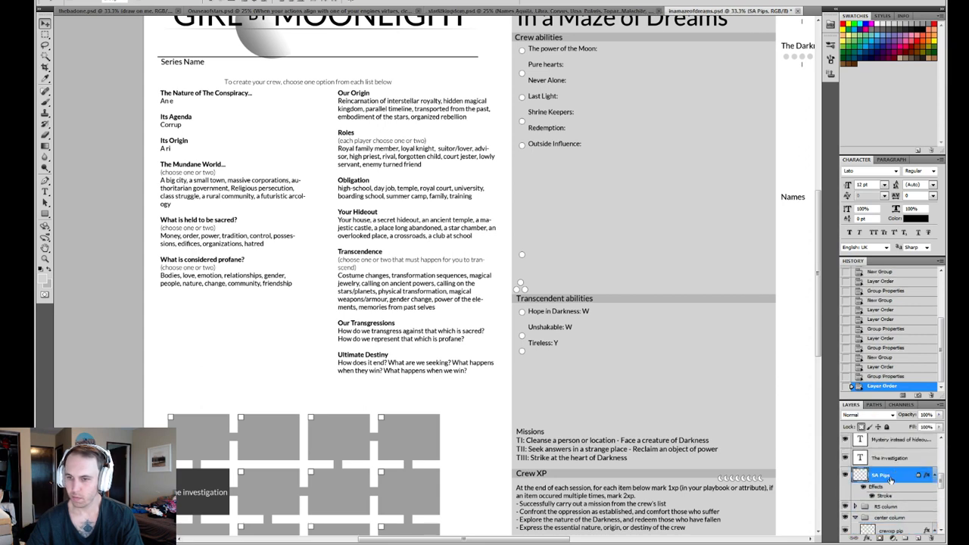
{"action": "left_click_drag", "start_coordinate": [891, 477], "coordinate": [894, 526]}
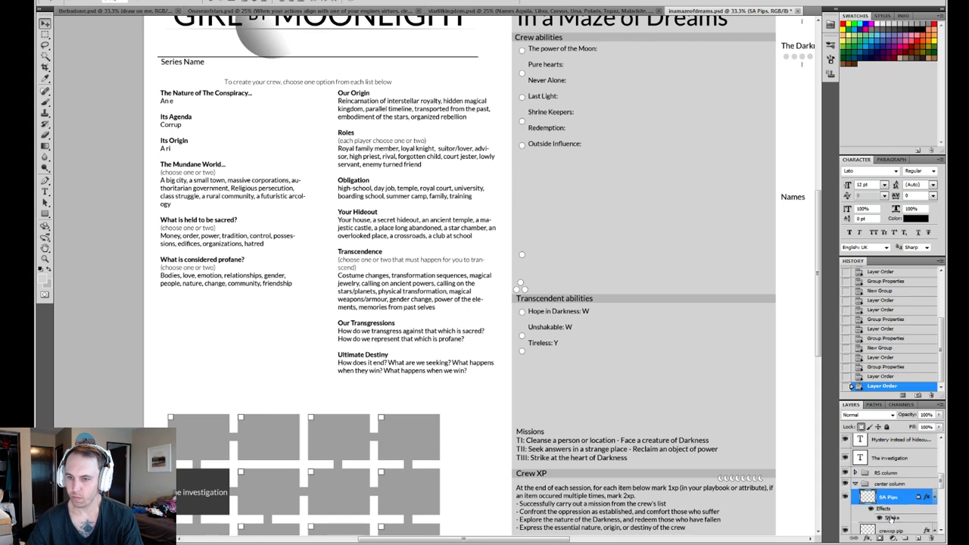
- Move the Transcendent abilities and Crew XP text layers into the center column group
{"action": "scroll", "coordinate": [890, 486], "scroll_direction": "up", "scroll_amount": 2}
{"action": "left_click", "coordinate": [896, 493]}
{"action": "scroll", "coordinate": [894, 491], "scroll_direction": "up", "scroll_amount": 1}
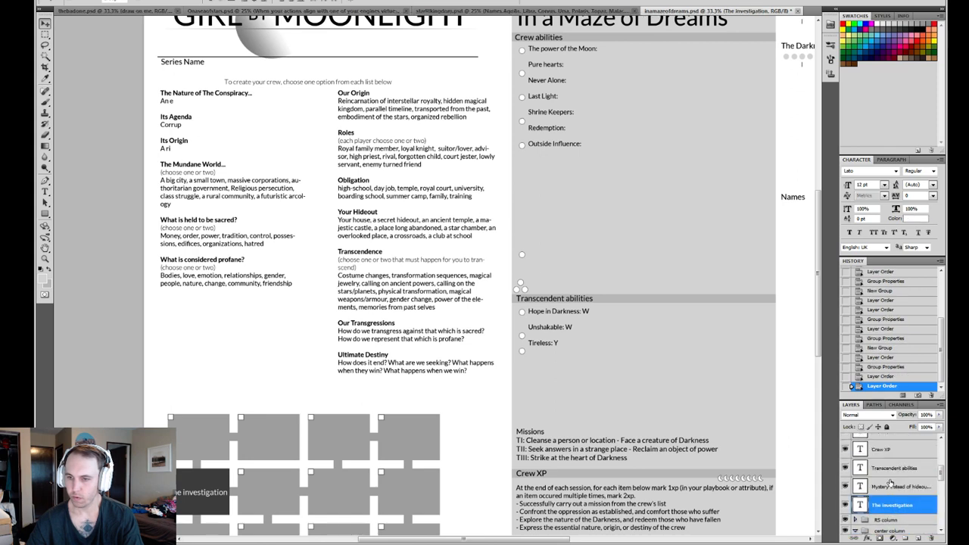
{"action": "left_click", "coordinate": [888, 485]}
{"action": "left_click", "coordinate": [889, 471]}
{"action": "scroll", "coordinate": [890, 473], "scroll_direction": "up", "scroll_amount": 2}
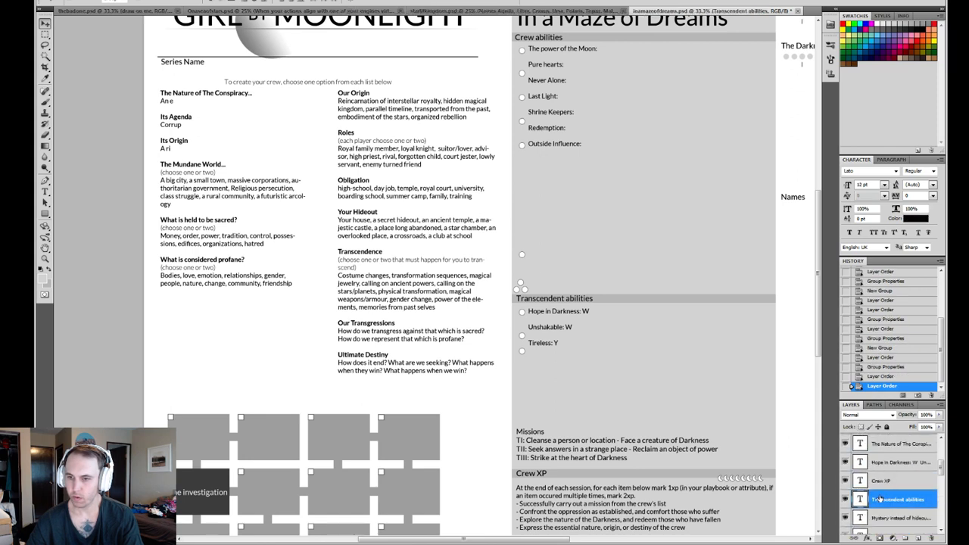
{"action": "scroll", "coordinate": [883, 488], "scroll_direction": "down", "scroll_amount": 2}
{"action": "left_click_drag", "start_coordinate": [889, 453], "coordinate": [894, 520]}
{"action": "scroll", "coordinate": [891, 484], "scroll_direction": "up", "scroll_amount": 2}
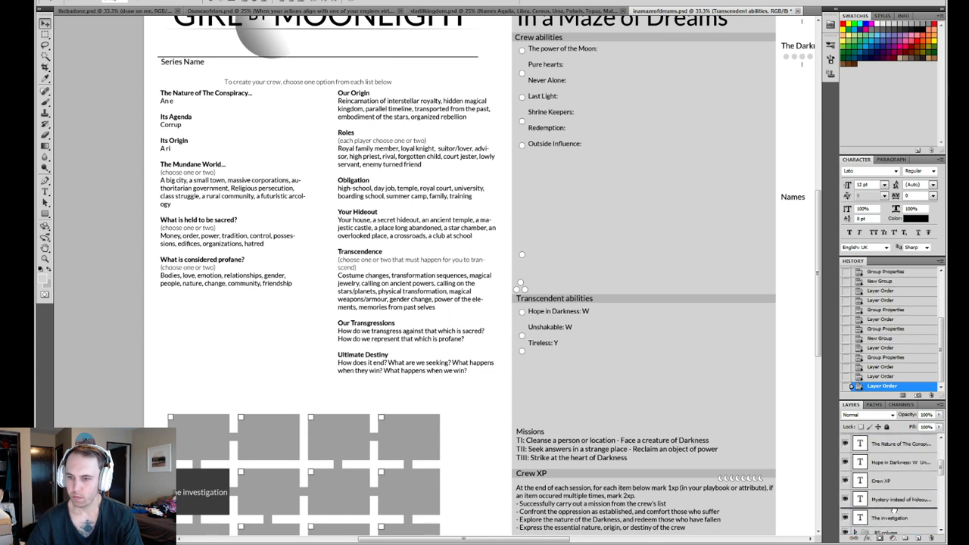
{"action": "scroll", "coordinate": [894, 492], "scroll_direction": "down", "scroll_amount": 3}
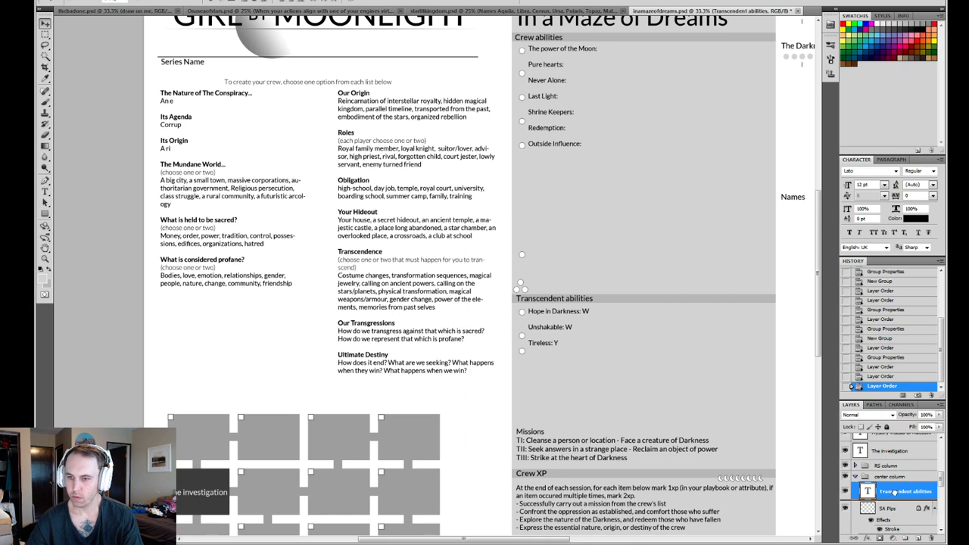
{"action": "left_click_drag", "start_coordinate": [894, 492], "coordinate": [895, 493]}
- Identify the "Hope in Darkness" text layer by toggling its visibility and move it into the center column group
{"action": "scroll", "coordinate": [896, 487], "scroll_direction": "up", "scroll_amount": 3}
{"action": "left_click", "coordinate": [901, 468]}
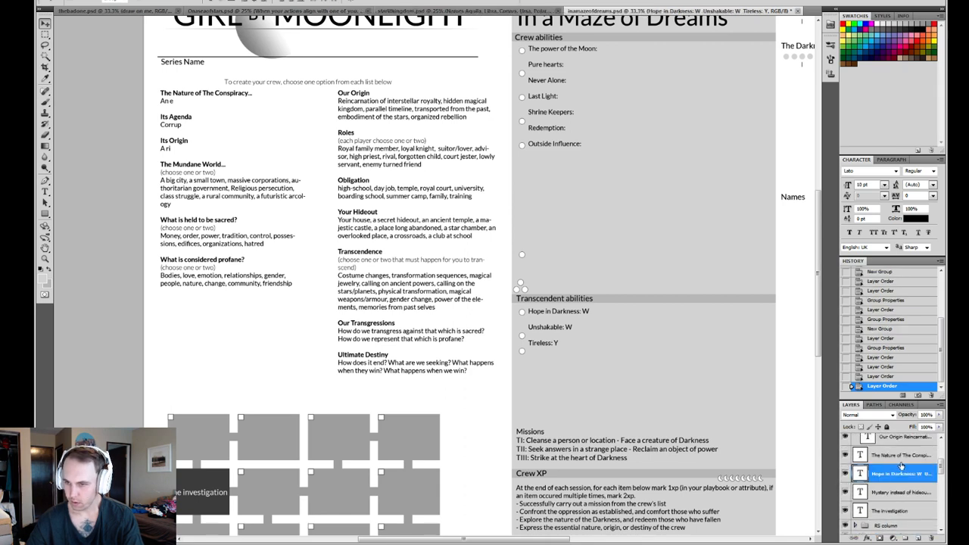
{"action": "scroll", "coordinate": [900, 467], "scroll_direction": "up", "scroll_amount": 1}
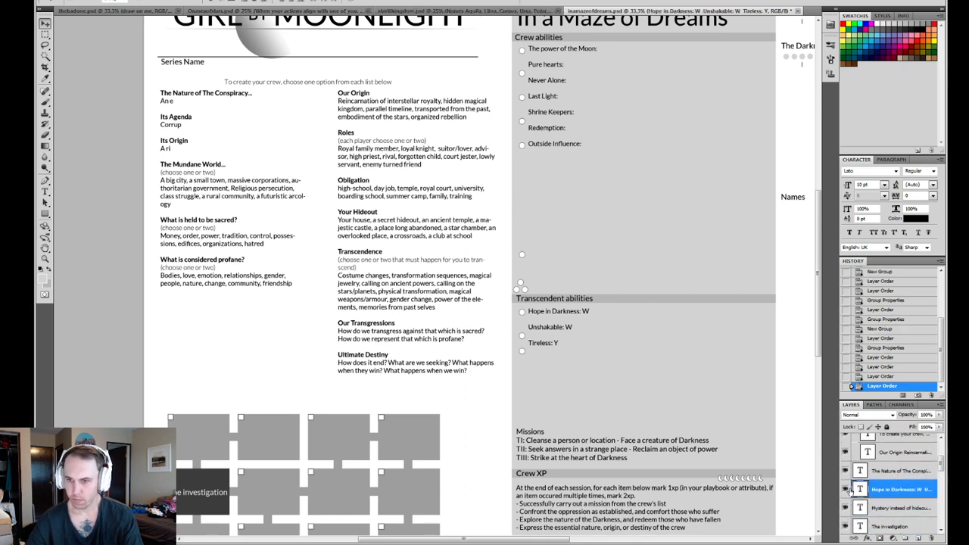
{"action": "left_click", "coordinate": [847, 489]}
{"action": "left_click", "coordinate": [847, 489]}
{"action": "scroll", "coordinate": [894, 445], "scroll_direction": "down", "scroll_amount": 3}
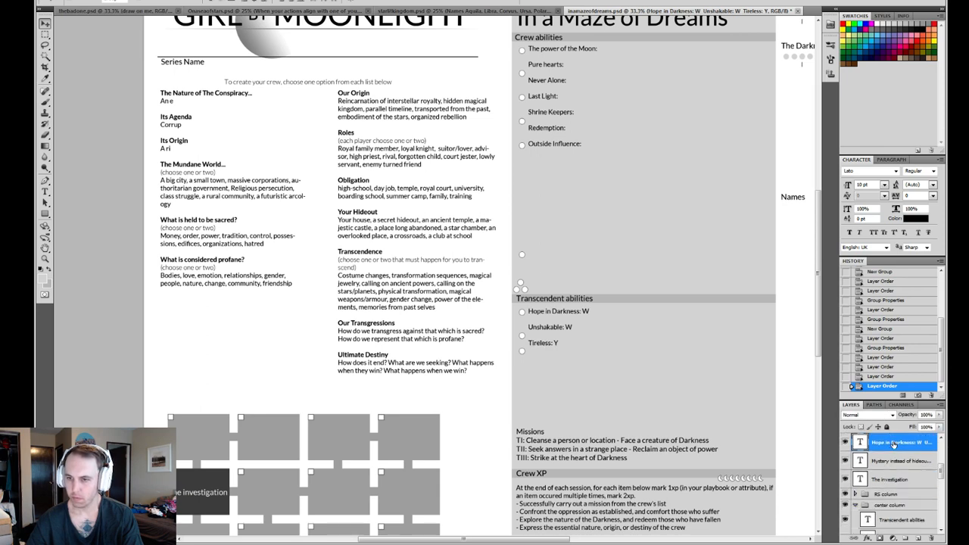
{"action": "left_click_drag", "start_coordinate": [894, 445], "coordinate": [899, 510]}
- Identify the "The Nature of The Conspiracy" text layer by toggling its visibility and move it into the lists group
{"action": "scroll", "coordinate": [893, 473], "scroll_direction": "up", "scroll_amount": 3}
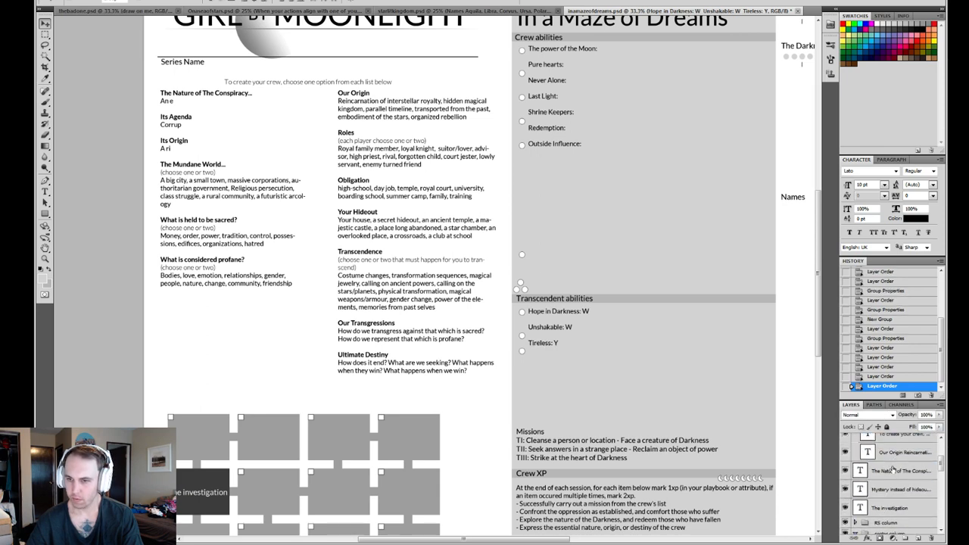
{"action": "left_click", "coordinate": [859, 470]}
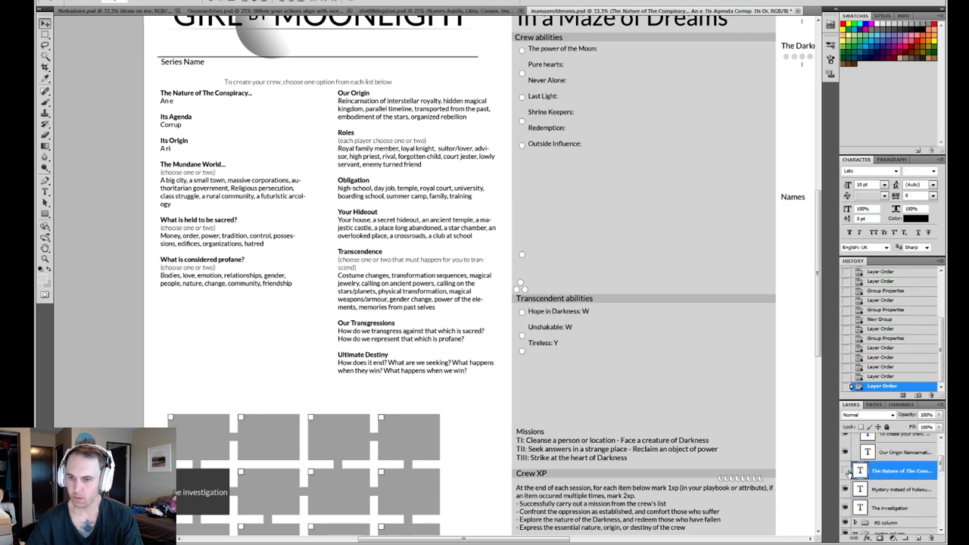
{"action": "left_click", "coordinate": [846, 471]}
{"action": "left_click", "coordinate": [846, 471]}
{"action": "scroll", "coordinate": [890, 477], "scroll_direction": "up", "scroll_amount": 3}
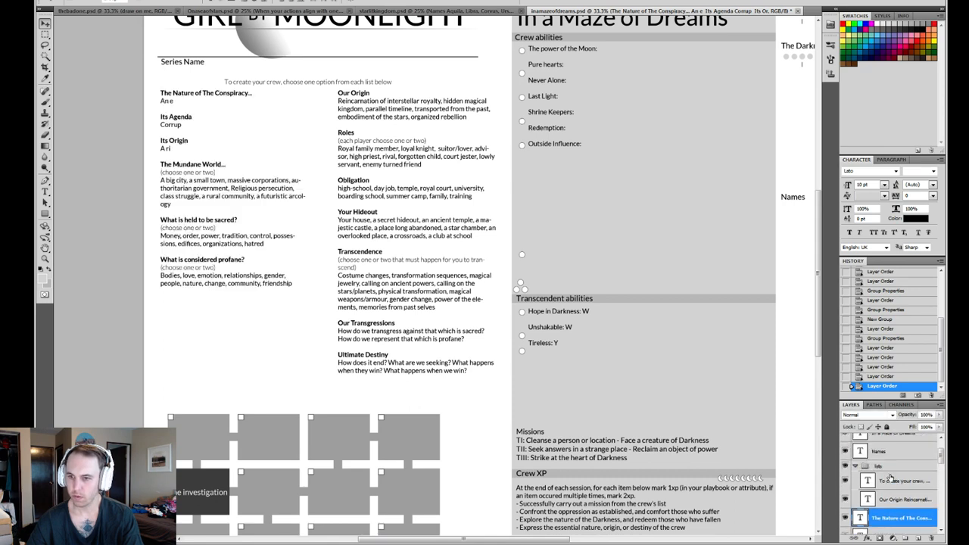
{"action": "scroll", "coordinate": [900, 488], "scroll_direction": "down", "scroll_amount": 2}
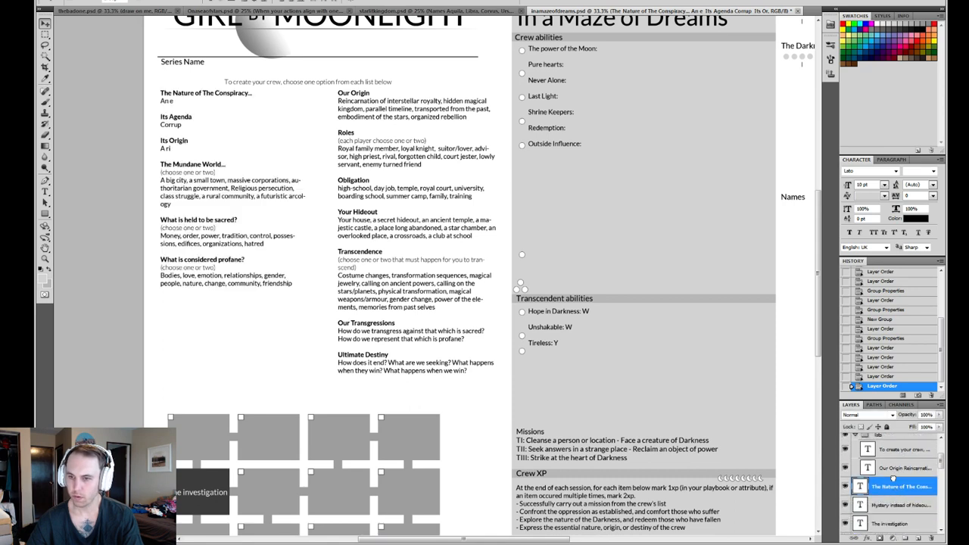
{"action": "left_click_drag", "start_coordinate": [894, 478], "coordinate": [896, 488]}
- Create a new group above the "Mystery instead of hideout" and "The investigation" text layers and name it "BL investigation"
{"action": "scroll", "coordinate": [888, 505], "scroll_direction": "down", "scroll_amount": 1}
{"action": "left_click", "coordinate": [888, 477]}
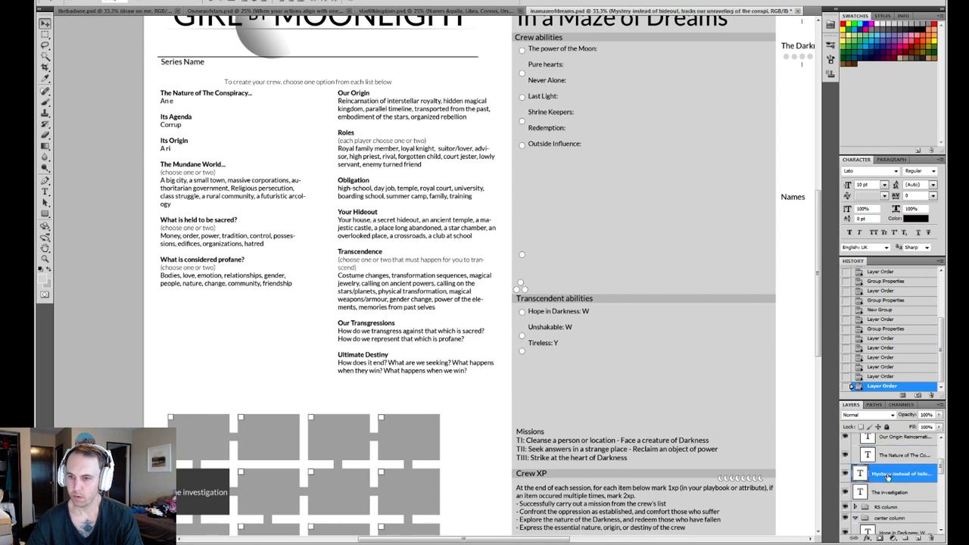
{"action": "left_click", "coordinate": [887, 492]}
{"action": "left_click", "coordinate": [908, 539]}
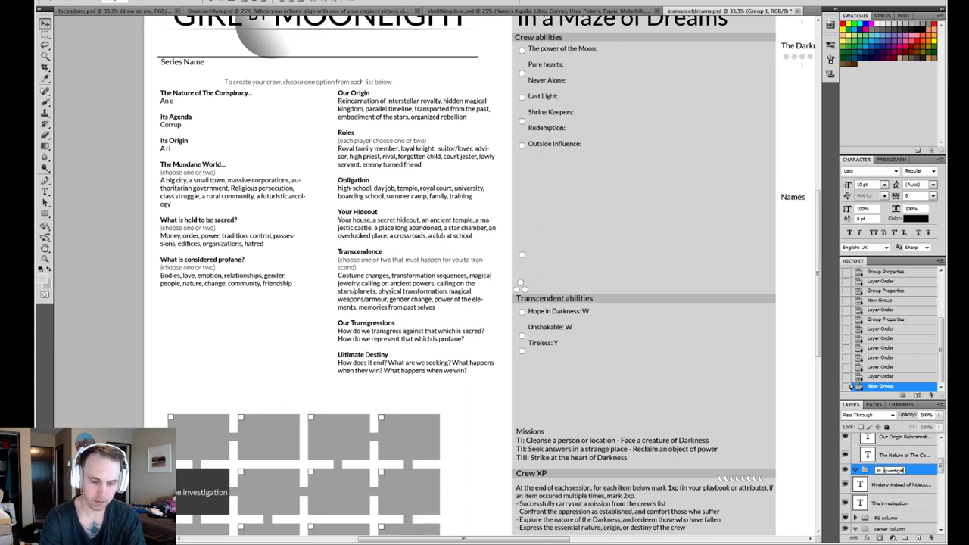
{"action": "type", "text": "ion"}
{"action": "key", "text": "Return"}
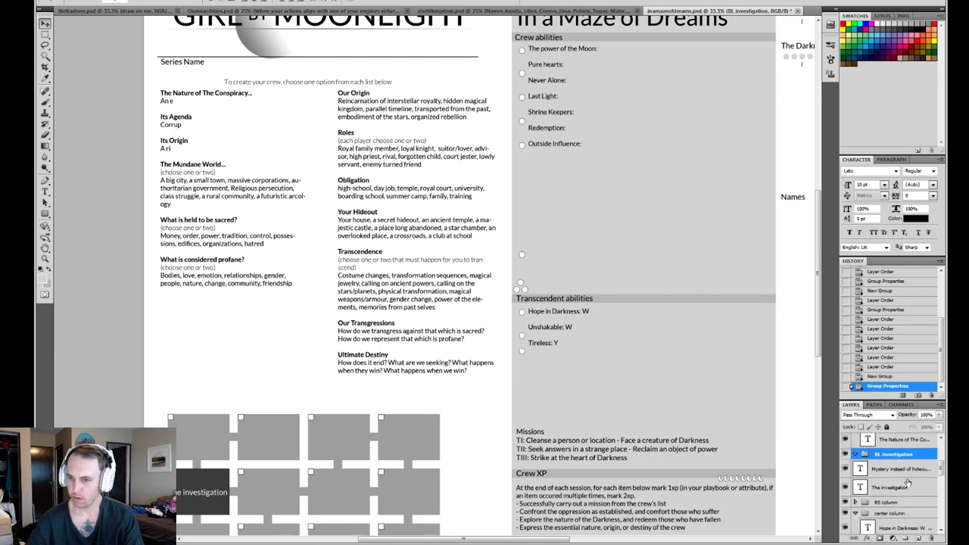
- Move the "Mystery instead of hideout" and "The investigation" text layers into the BL investigation group and collapse the center column group
{"action": "left_click", "coordinate": [907, 483]}
{"action": "left_click", "coordinate": [906, 469], "text": "shift"}
{"action": "left_click_drag", "start_coordinate": [907, 469], "coordinate": [865, 454]}
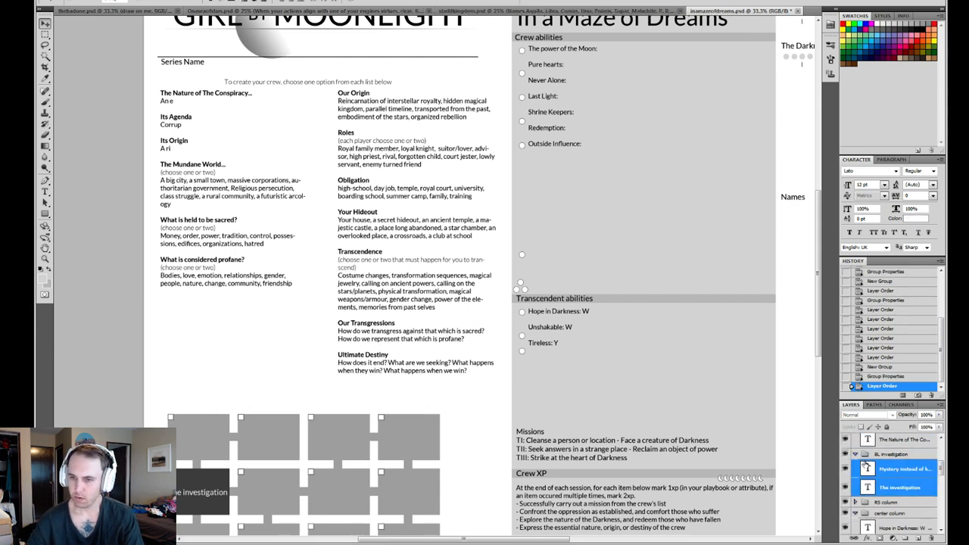
{"action": "scroll", "coordinate": [865, 463], "scroll_direction": "down", "scroll_amount": 5}
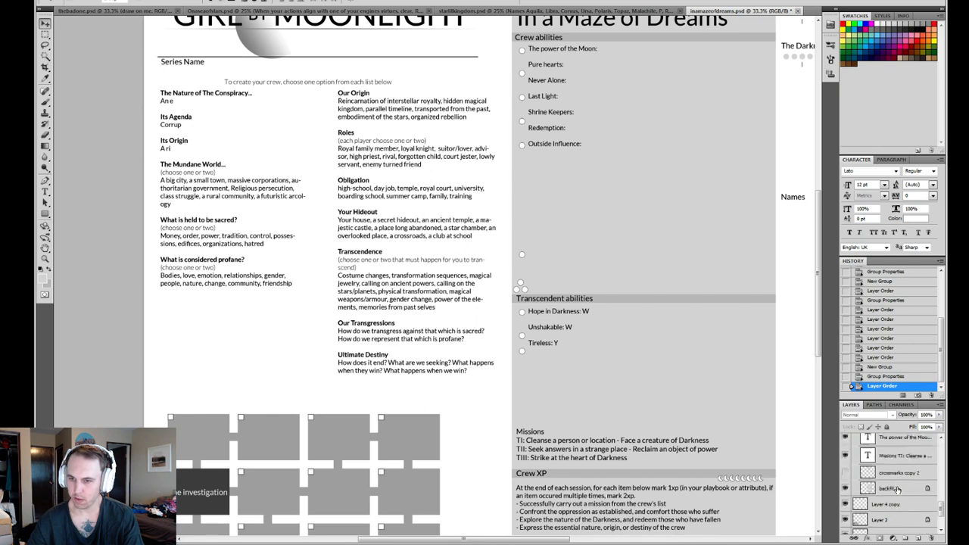
{"action": "scroll", "coordinate": [897, 489], "scroll_direction": "up", "scroll_amount": 5}
{"action": "left_click", "coordinate": [856, 513]}
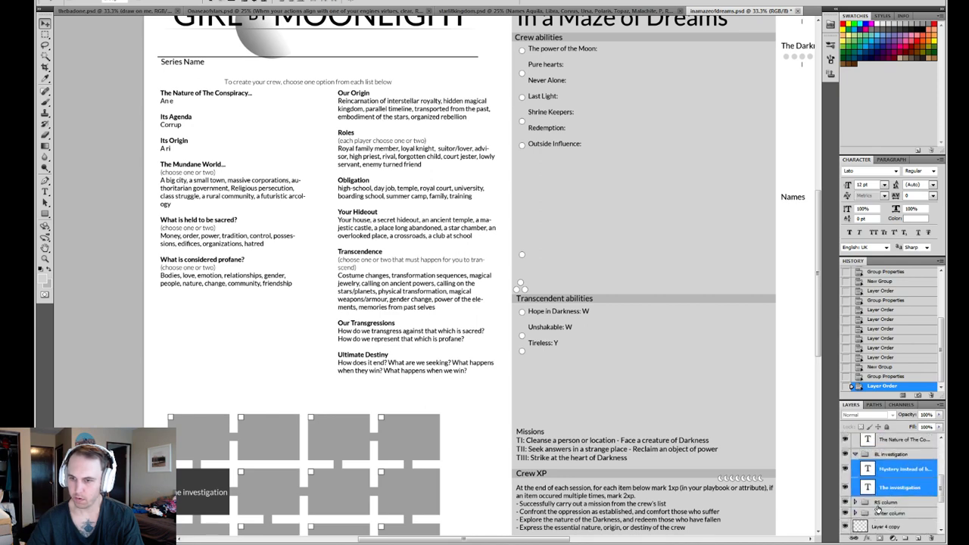
{"action": "left_click", "coordinate": [853, 454]}
- Identify the investigation grid's layers and move Layer 4 copy, Layer 2 and Layer 3 into the BL investigation group
{"action": "left_click_drag", "start_coordinate": [407, 413], "coordinate": [507, 278]}
{"action": "left_click", "coordinate": [845, 450]}
{"action": "left_click", "coordinate": [846, 450]}
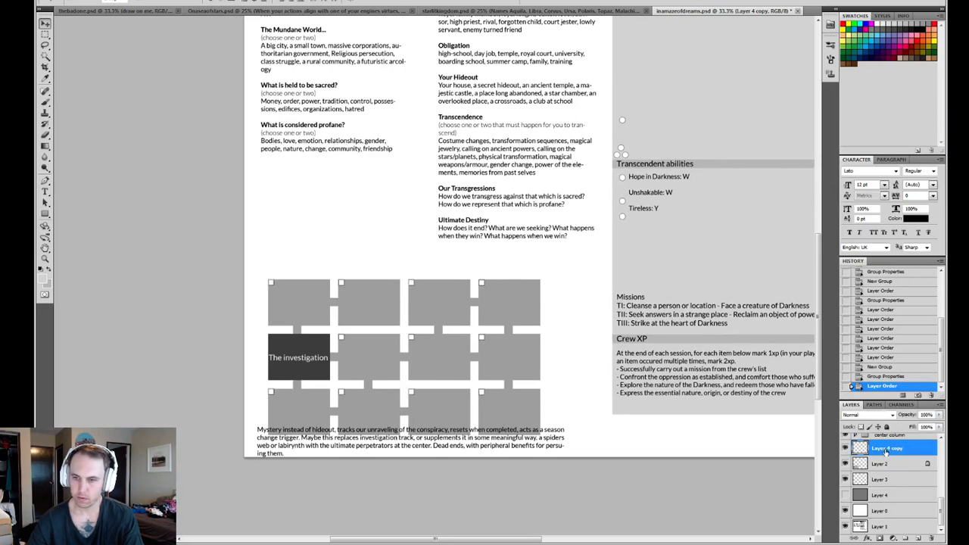
{"action": "left_click", "coordinate": [879, 479], "text": "shift"}
{"action": "mouse_move", "coordinate": [846, 449]}
{"action": "left_mouse_down"}
{"action": "mouse_move", "coordinate": [848, 485]}
{"action": "mouse_move", "coordinate": [846, 449]}
{"action": "left_mouse_up"}
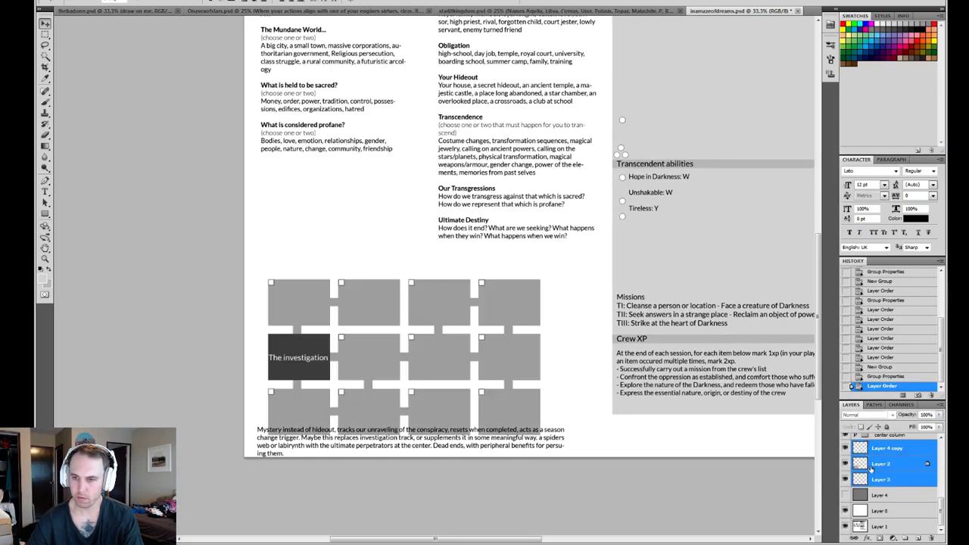
{"action": "scroll", "coordinate": [898, 498], "scroll_direction": "up", "scroll_amount": 2}
{"action": "left_click_drag", "start_coordinate": [891, 503], "coordinate": [899, 470]}
- Check the BL investigation group's contents by toggling its visibility, and collapse the BL investigation and lists groups
{"action": "scroll", "coordinate": [884, 492], "scroll_direction": "up", "scroll_amount": 2}
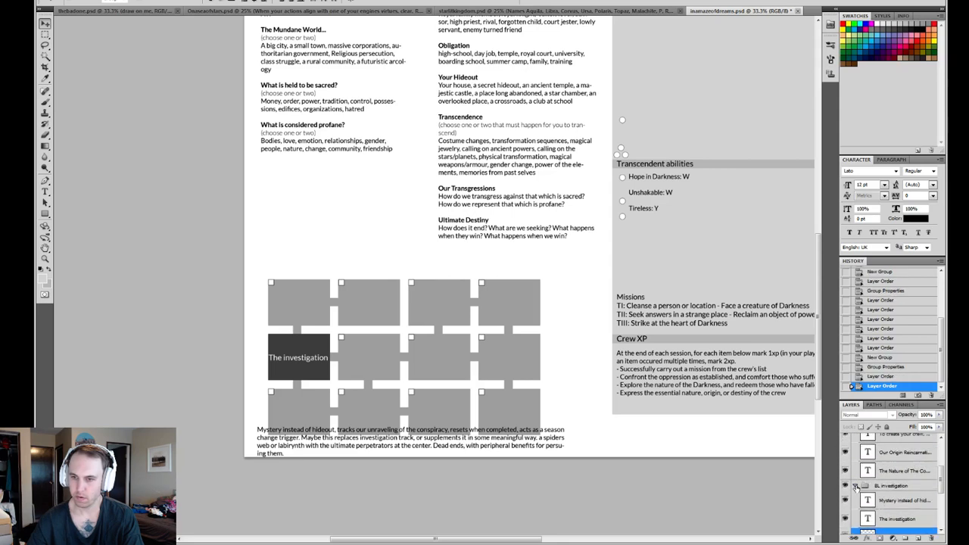
{"action": "left_click", "coordinate": [855, 485]}
{"action": "left_click", "coordinate": [845, 486]}
{"action": "left_click", "coordinate": [845, 485]}
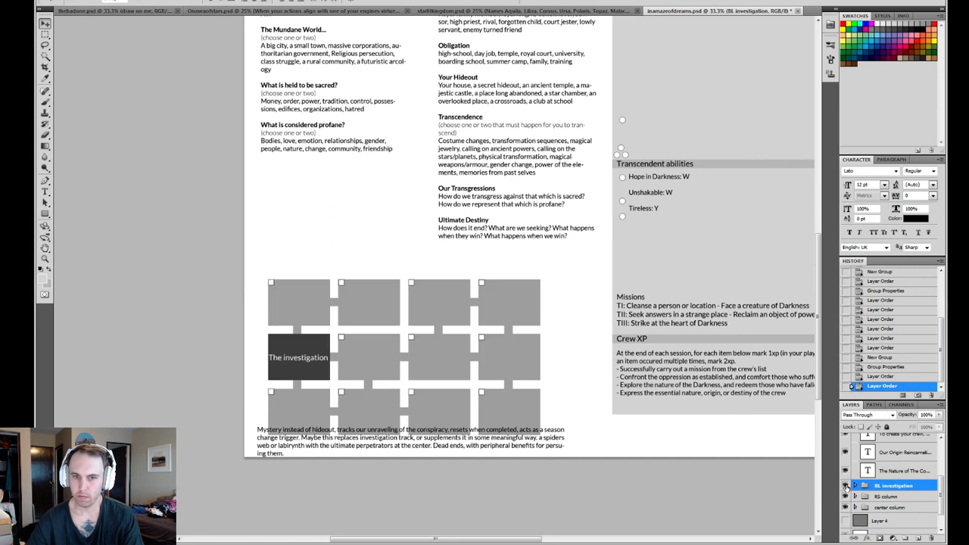
{"action": "left_click", "coordinate": [897, 454]}
{"action": "scroll", "coordinate": [878, 477], "scroll_direction": "up", "scroll_amount": 3}
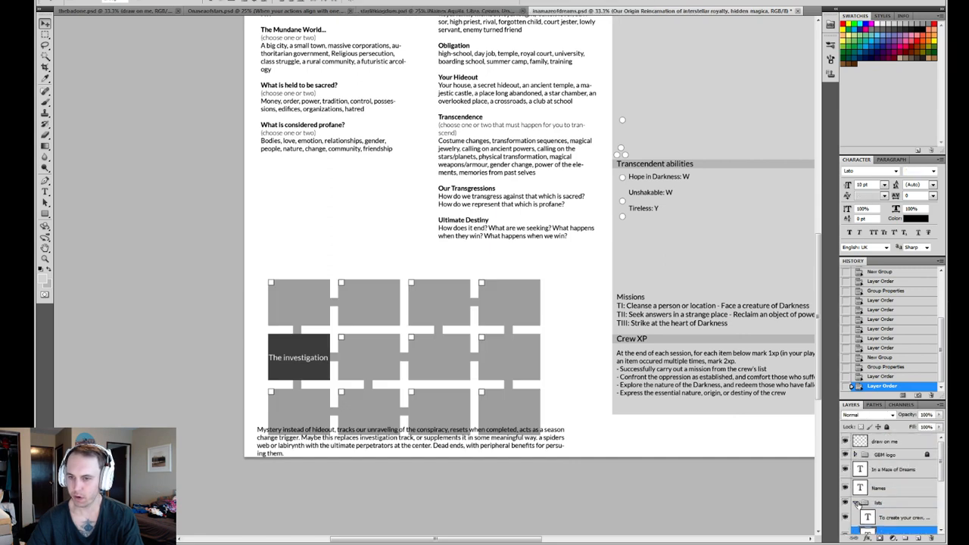
{"action": "left_click", "coordinate": [856, 502]}
- Move the "In a Maze of Dreams" title text layer into the center column group
{"action": "left_click", "coordinate": [897, 470]}
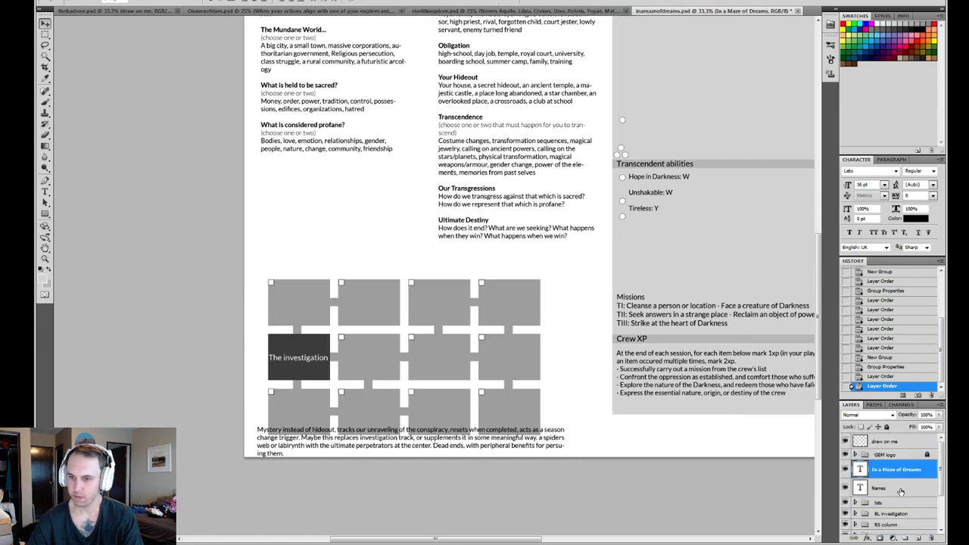
{"action": "left_click_drag", "start_coordinate": [735, 412], "coordinate": [553, 405]}
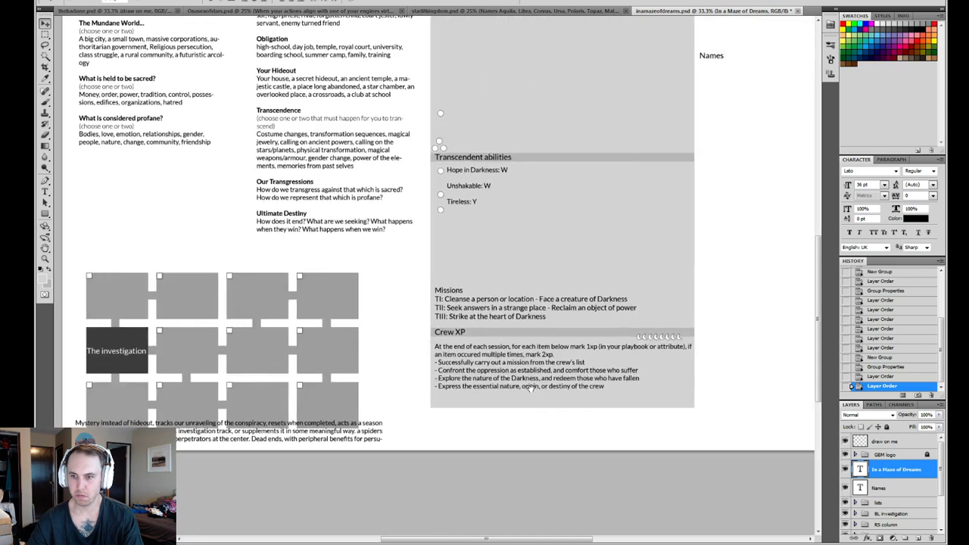
{"action": "scroll", "coordinate": [893, 476], "scroll_direction": "down", "scroll_amount": 3}
{"action": "scroll", "coordinate": [895, 476], "scroll_direction": "up", "scroll_amount": 3}
{"action": "left_click_drag", "start_coordinate": [894, 475], "coordinate": [898, 525]}
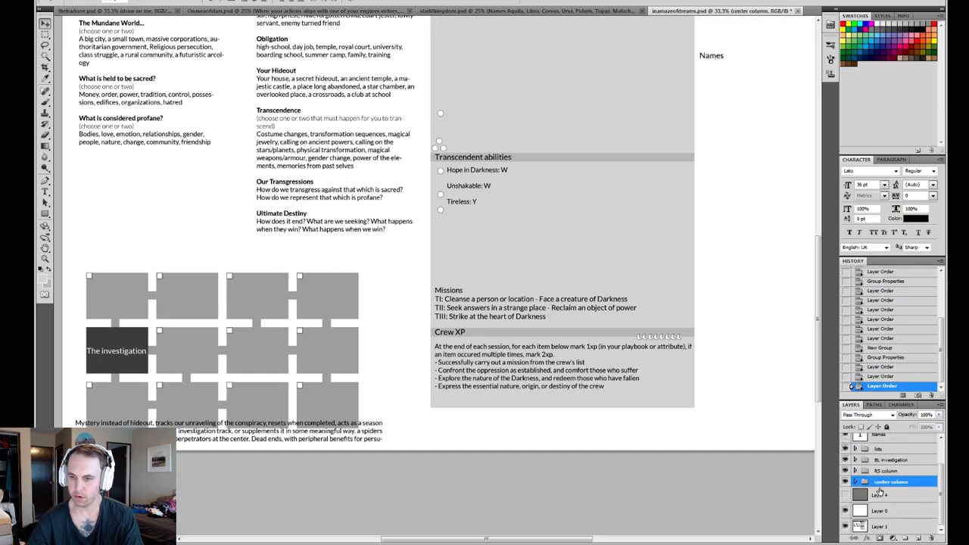
- Check the center column group's contents by toggling its visibility and viewing the upper half of the sheet
{"action": "left_click", "coordinate": [846, 481]}
{"action": "left_click", "coordinate": [845, 482]}
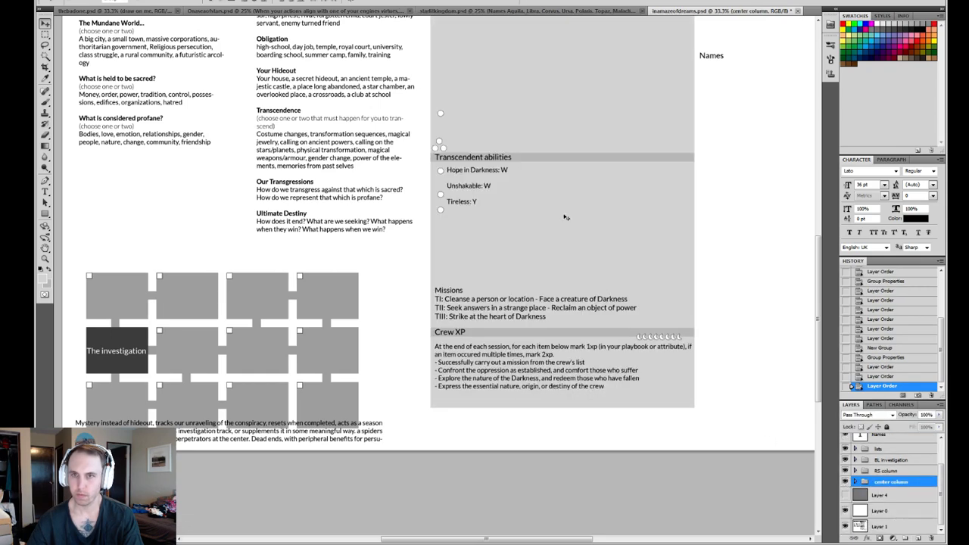
{"action": "left_click_drag", "start_coordinate": [599, 64], "coordinate": [527, 421]}
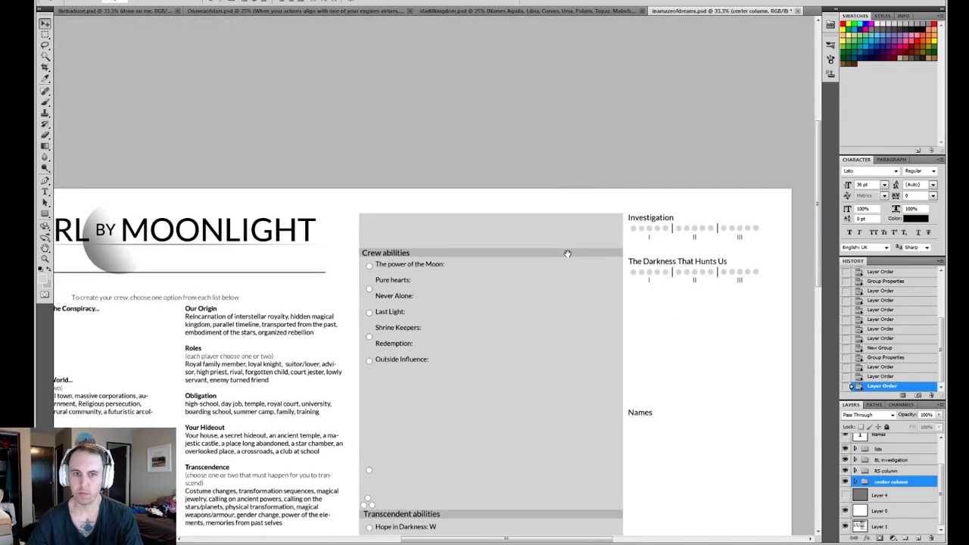
{"action": "left_click", "coordinate": [845, 483]}
{"action": "left_click", "coordinate": [845, 482]}
- Move the "In a Maze of Dreams" title layer above the backfill layer inside the center column group
{"action": "left_click", "coordinate": [856, 482]}
{"action": "scroll", "coordinate": [878, 485], "scroll_direction": "down", "scroll_amount": 8}
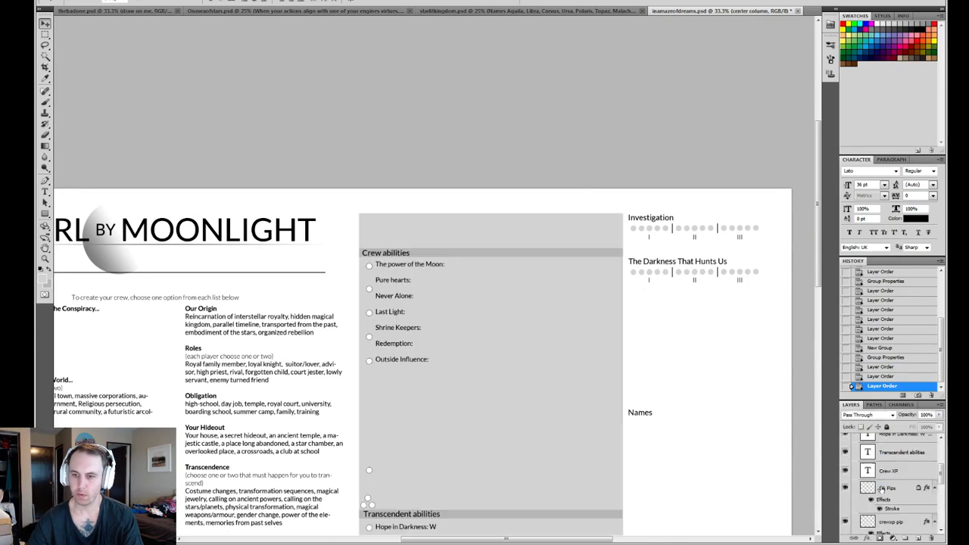
{"action": "left_click", "coordinate": [897, 482]}
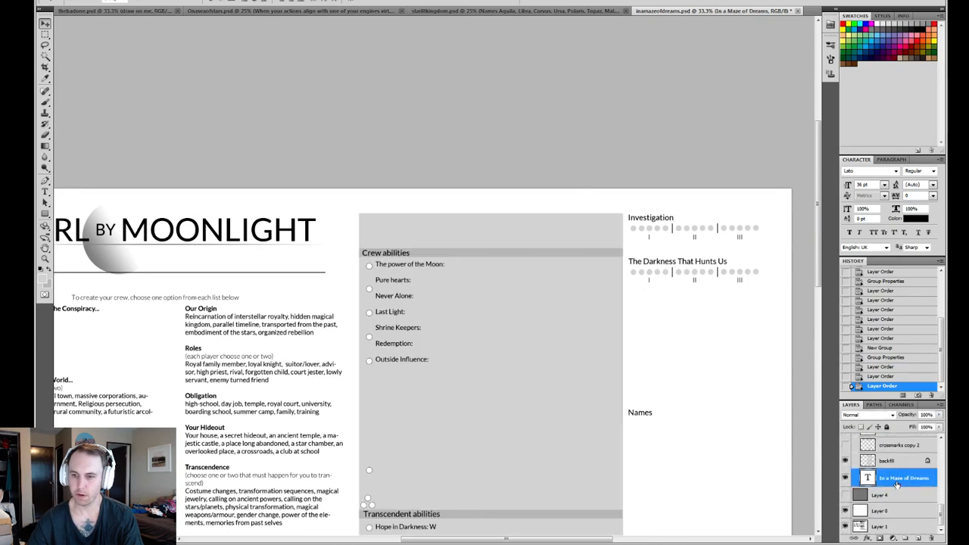
{"action": "scroll", "coordinate": [898, 485], "scroll_direction": "up", "scroll_amount": 5}
{"action": "left_click_drag", "start_coordinate": [887, 428], "coordinate": [891, 511]}
{"action": "left_click_drag", "start_coordinate": [397, 343], "coordinate": [434, 262]}
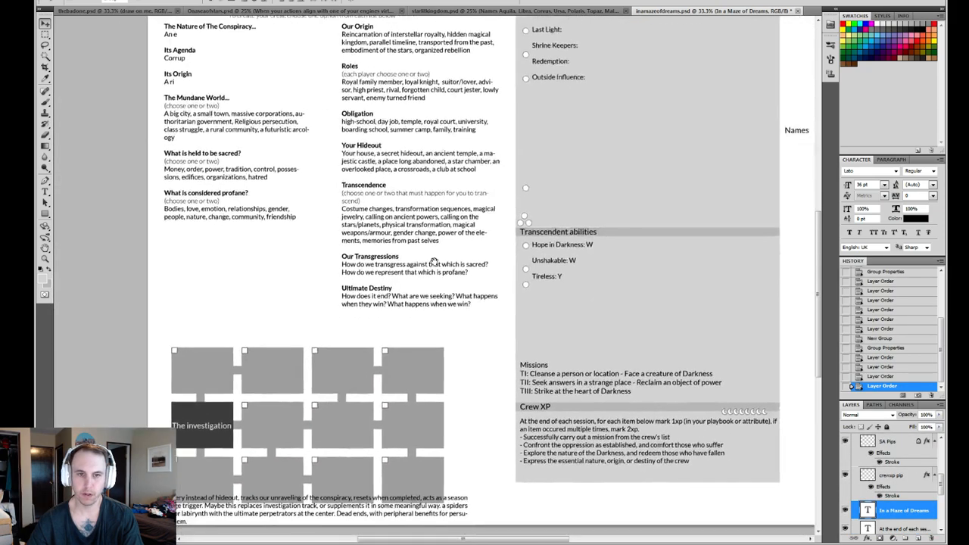
{"action": "left_click_drag", "start_coordinate": [468, 201], "coordinate": [545, 300]}
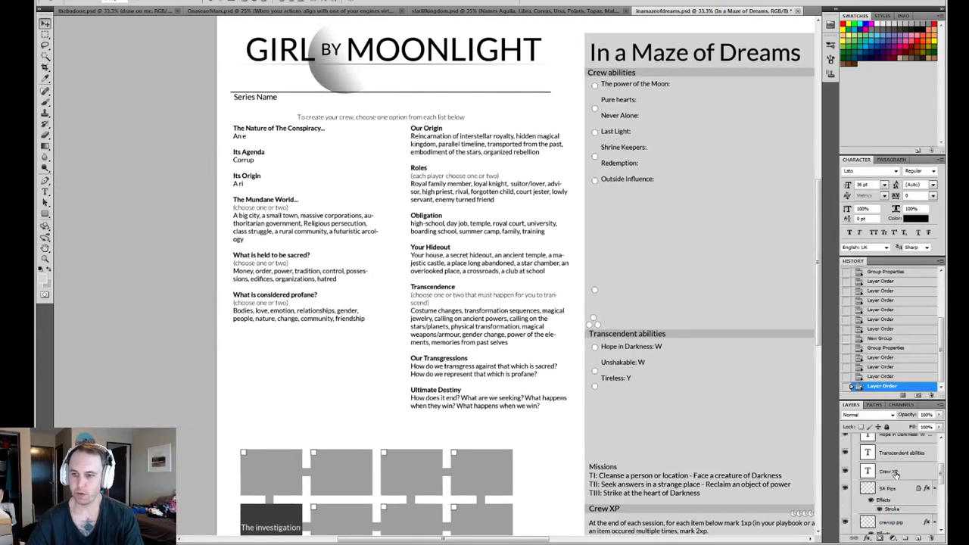
- Collapse the center column group and save the document
{"action": "scroll", "coordinate": [893, 476], "scroll_direction": "up", "scroll_amount": 5}
{"action": "left_click", "coordinate": [856, 468]}
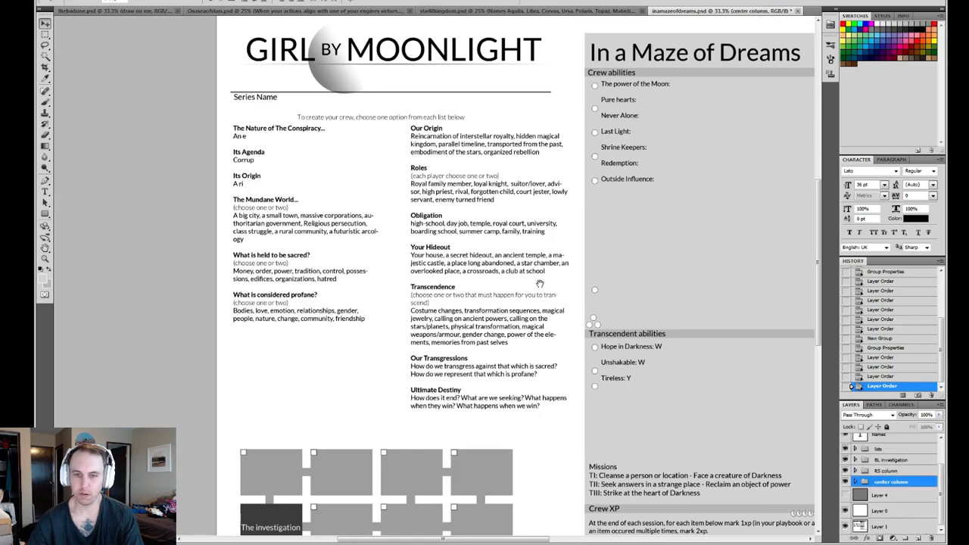
{"action": "left_click_drag", "start_coordinate": [534, 282], "coordinate": [566, 337]}
{"action": "key", "text": "ctrl+s"}
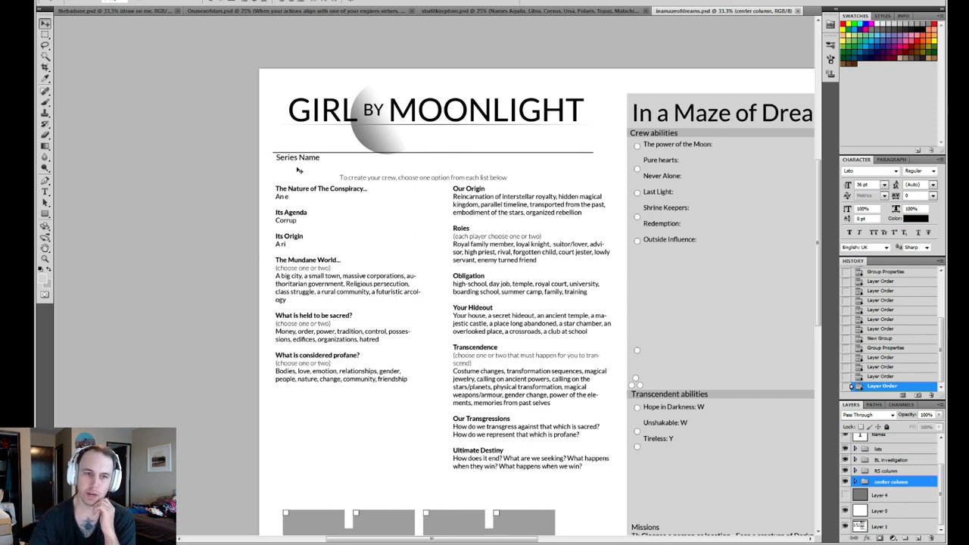
- Cut the entry under "The Nature of The Conspiracy..." down to just "A"
{"action": "key", "text": "z"}
{"action": "left_click", "coordinate": [321, 202]}
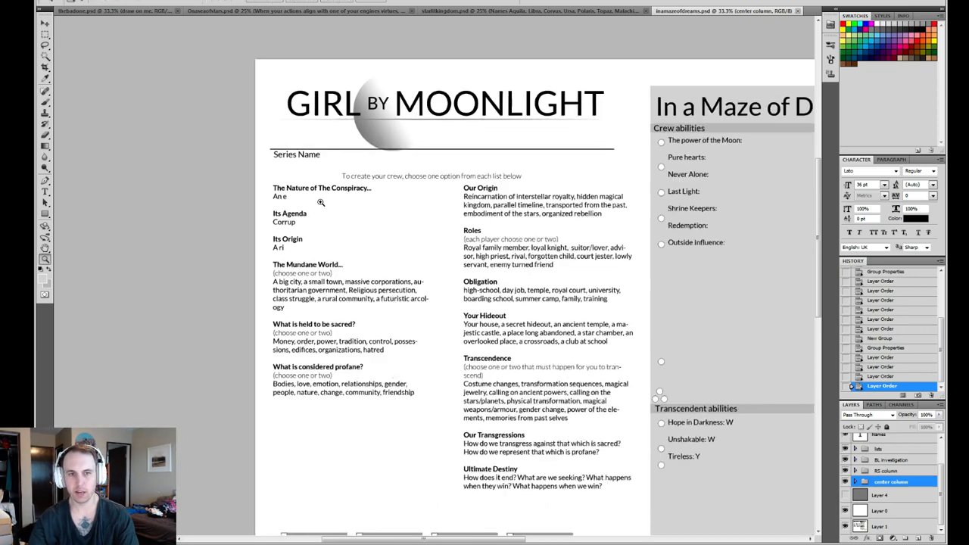
{"action": "left_click", "coordinate": [304, 195]}
{"action": "left_click_drag", "start_coordinate": [410, 249], "coordinate": [313, 227]}
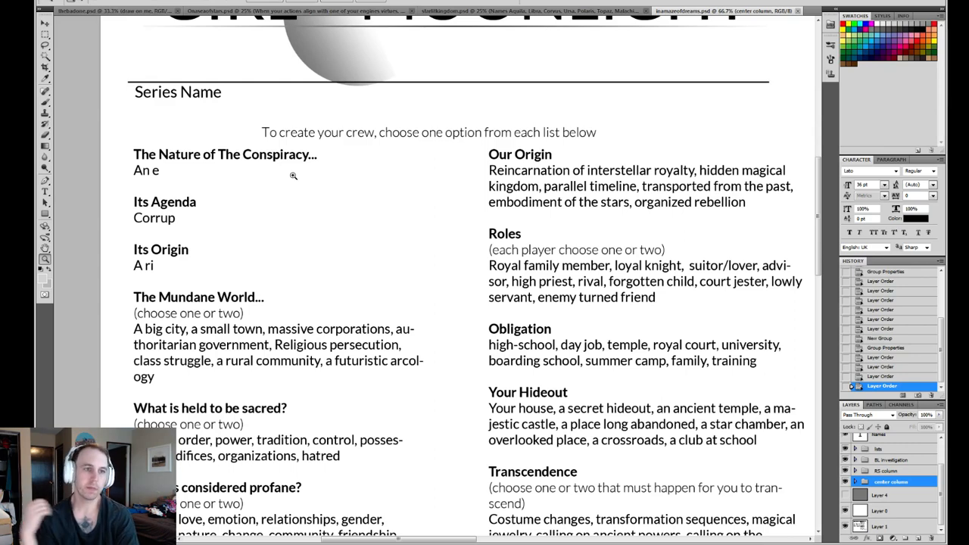
{"action": "key", "text": "t"}
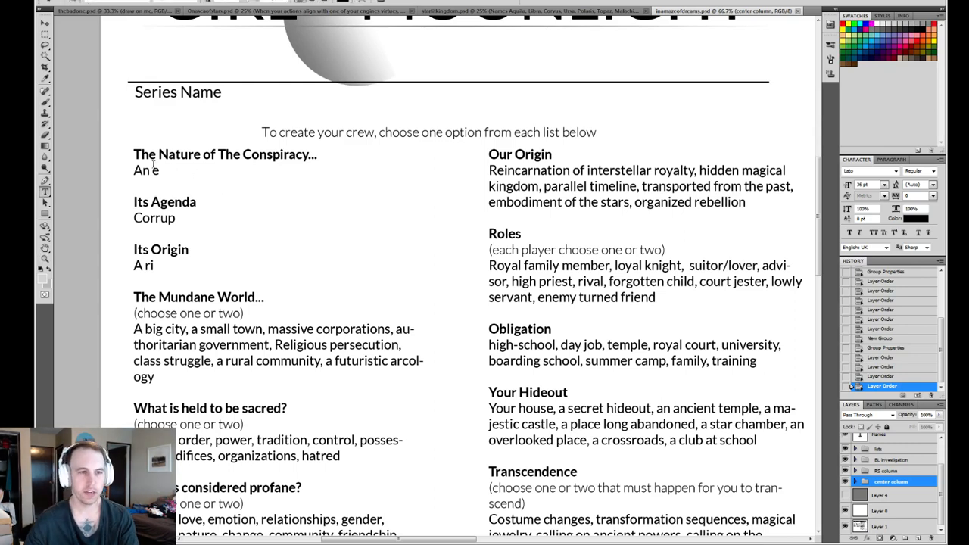
{"action": "left_click", "coordinate": [157, 171]}
{"action": "left_click_drag", "start_coordinate": [156, 171], "coordinate": [141, 171]}
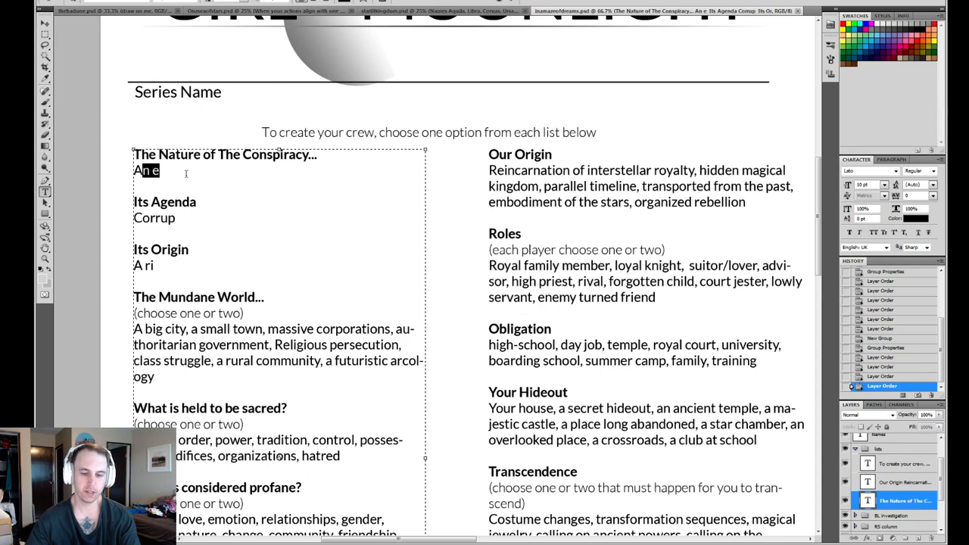
{"action": "key", "text": "Left"}
{"action": "key", "text": "Delete"}
{"action": "key", "text": "Delete"}
{"action": "key", "text": "Delete"}
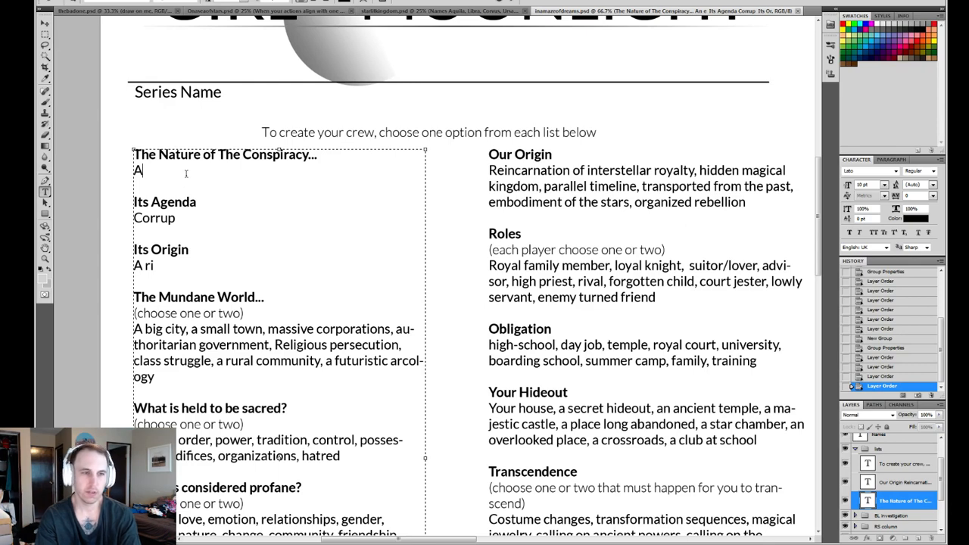
- Replace the "Its Agenda" entry with "Control people's dreams,"
{"action": "left_click", "coordinate": [176, 218]}
{"action": "double_click", "coordinate": [175, 218]}
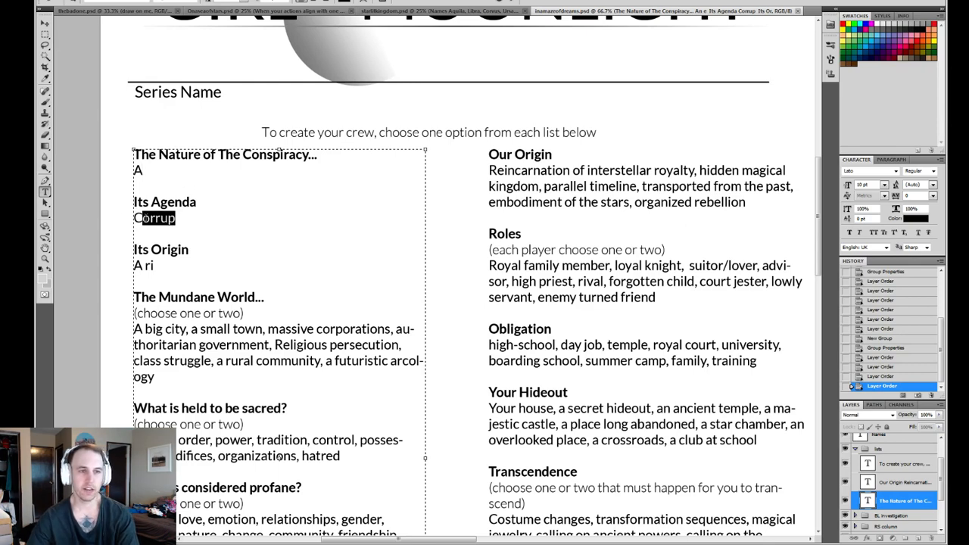
{"action": "type", "text": "C"}
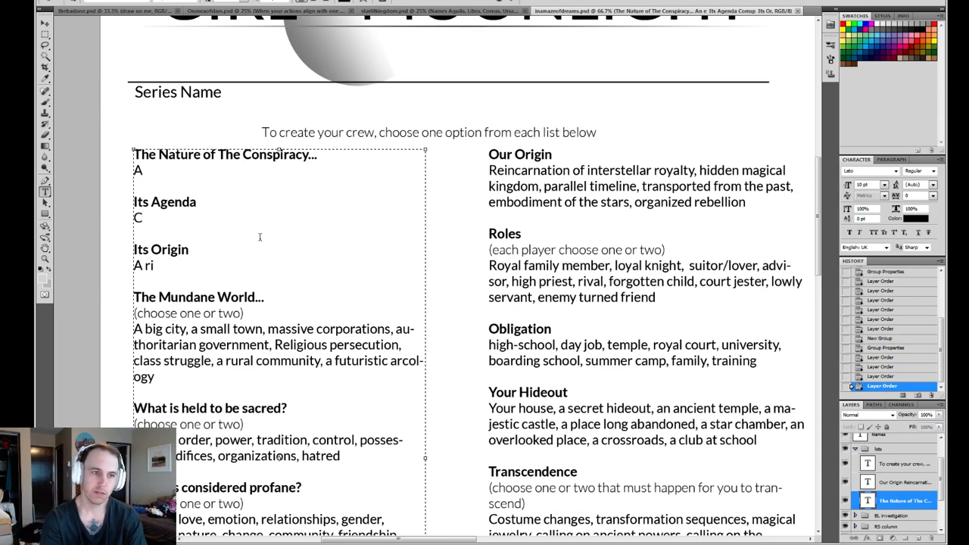
{"action": "type", "text": "ontrol"}
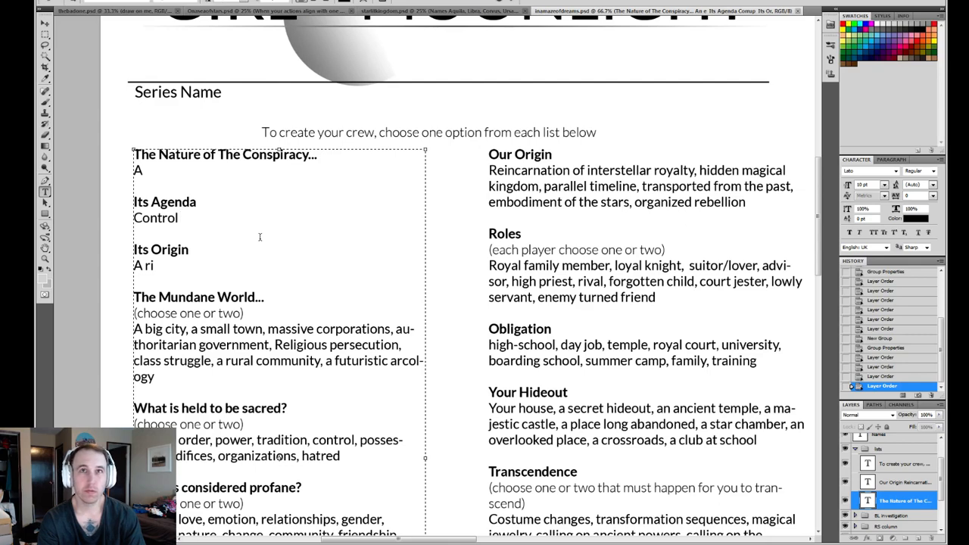
{"action": "type", "text": "people' "}
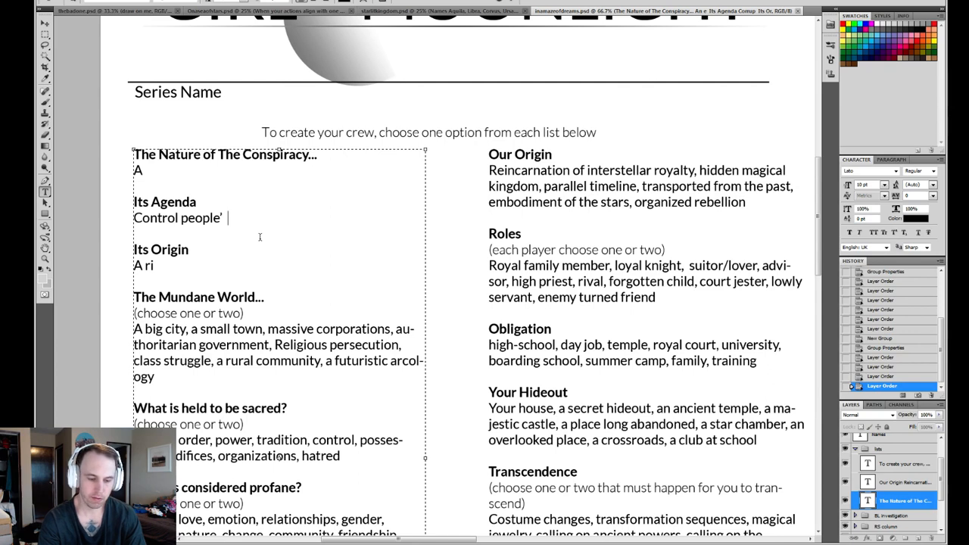
{"action": "type", "text": "s dreams,"}
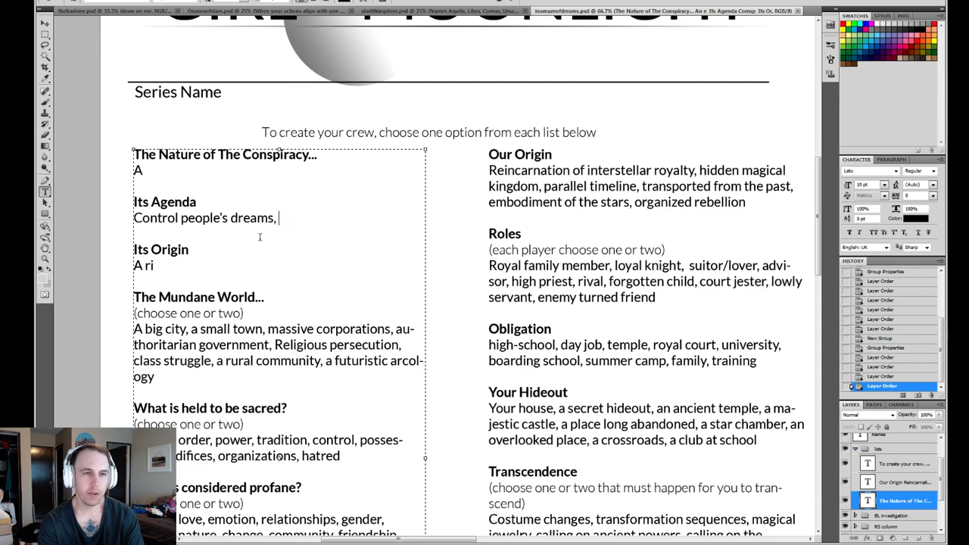
{"action": "type", "text": "tear"}
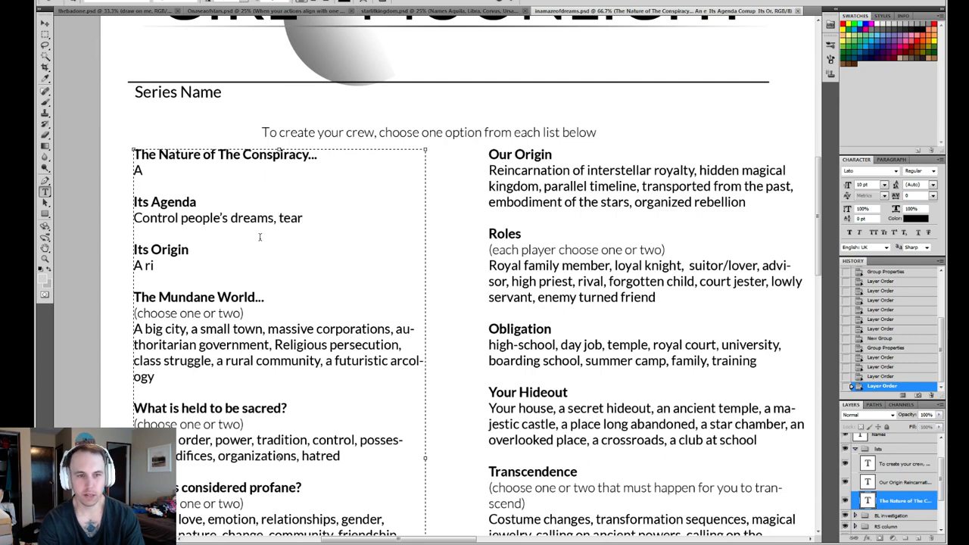
{"action": "type", "text": " s ciet"}
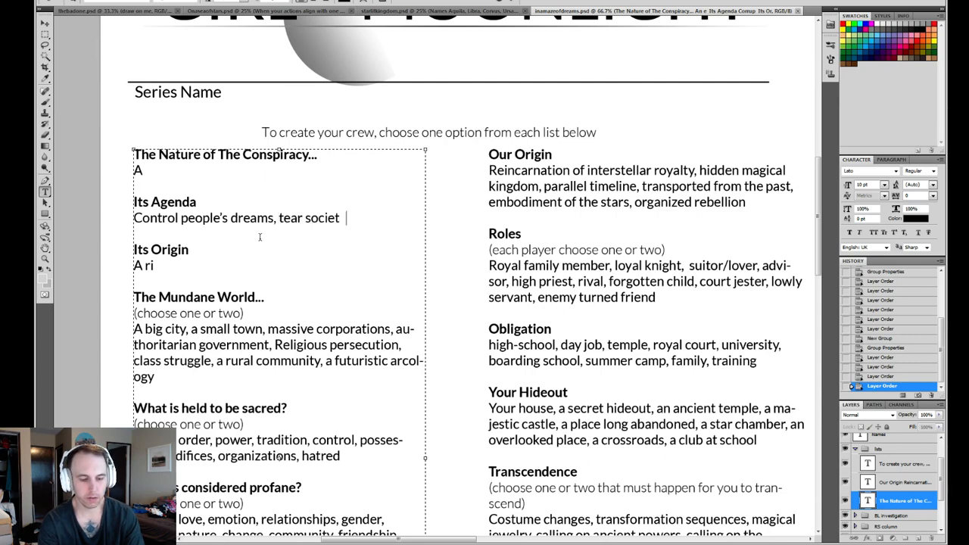
{"action": "type", "text": "y apart, "}
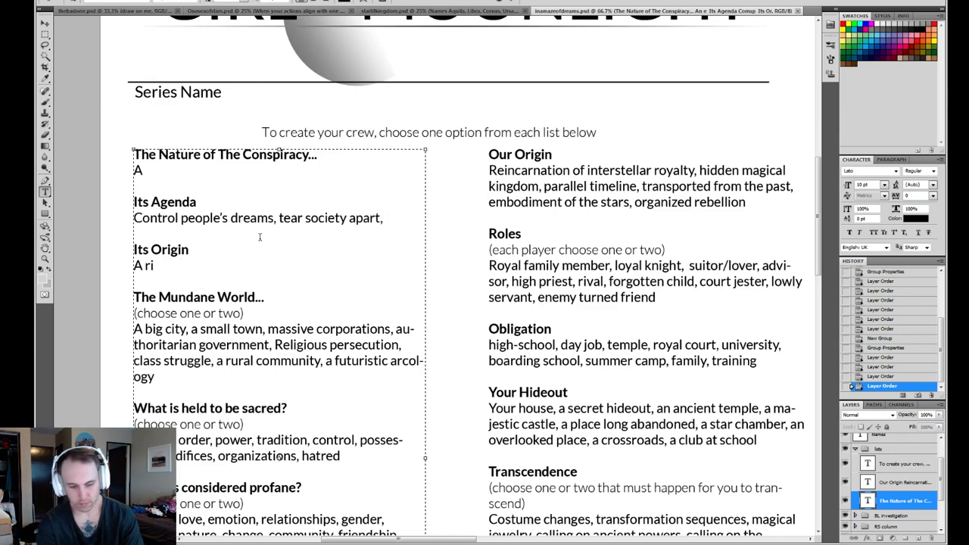
{"action": "type", "text": "break down"}
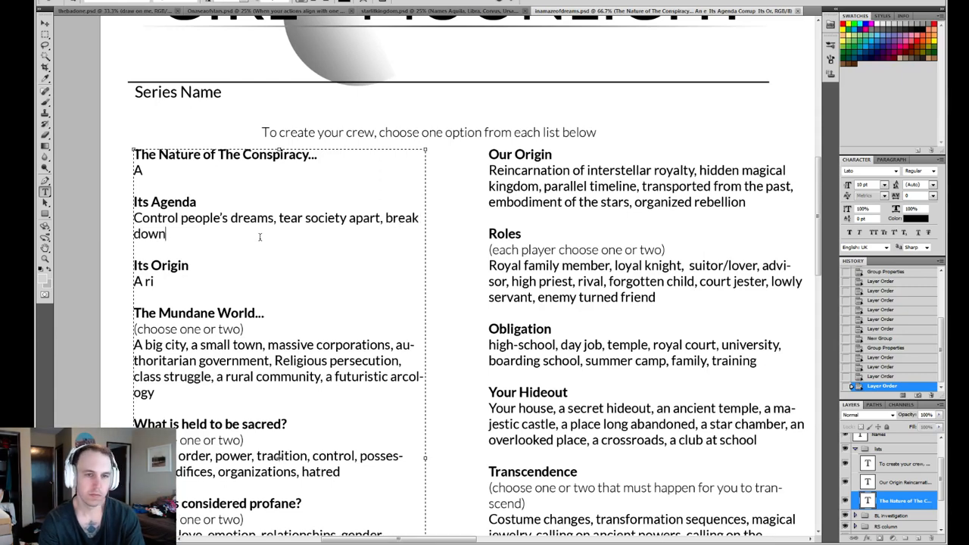
{"action": "key", "text": "BackSpace"}
{"action": "key", "text": "BackSpace"}
{"action": "key", "text": "BackSpace"}
{"action": "key", "text": "BackSpace"}
{"action": "key", "text": "BackSpace"}
{"action": "key", "text": "BackSpace"}
{"action": "key", "text": "BackSpace"}
{"action": "key", "text": "BackSpace"}
{"action": "key", "text": "BackSpace"}
{"action": "key", "text": "BackSpace"}
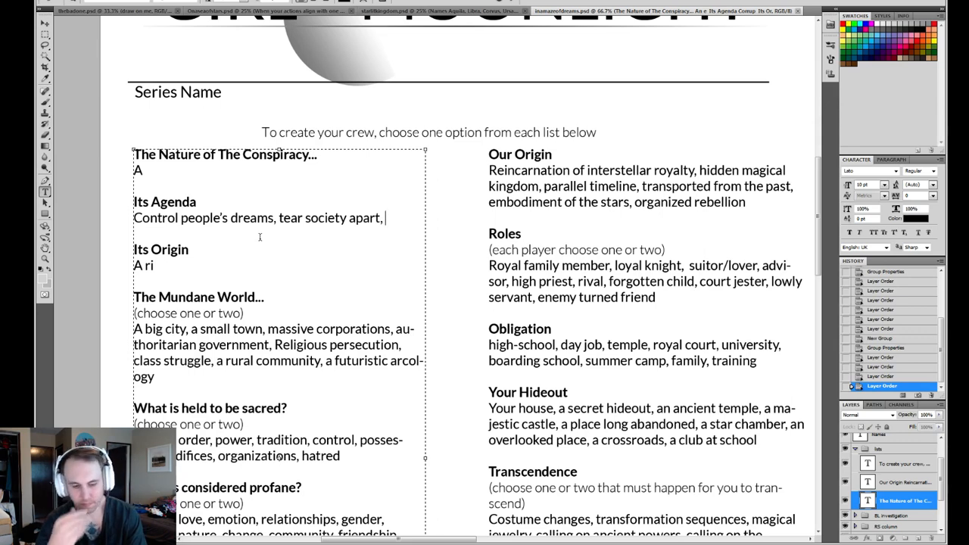
{"action": "type", "text": "to"}
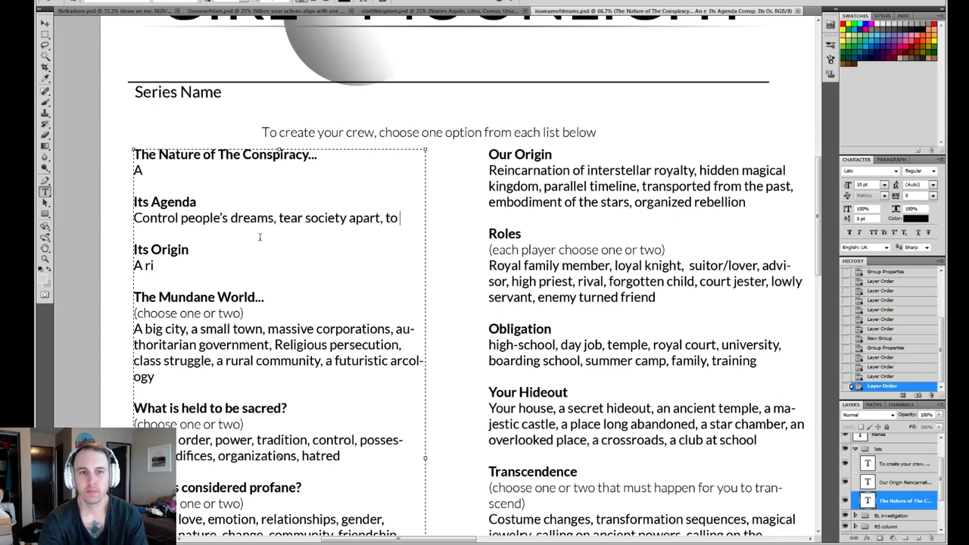
{"action": "key", "text": "BackSpace"}
{"action": "key", "text": "BackSpace"}
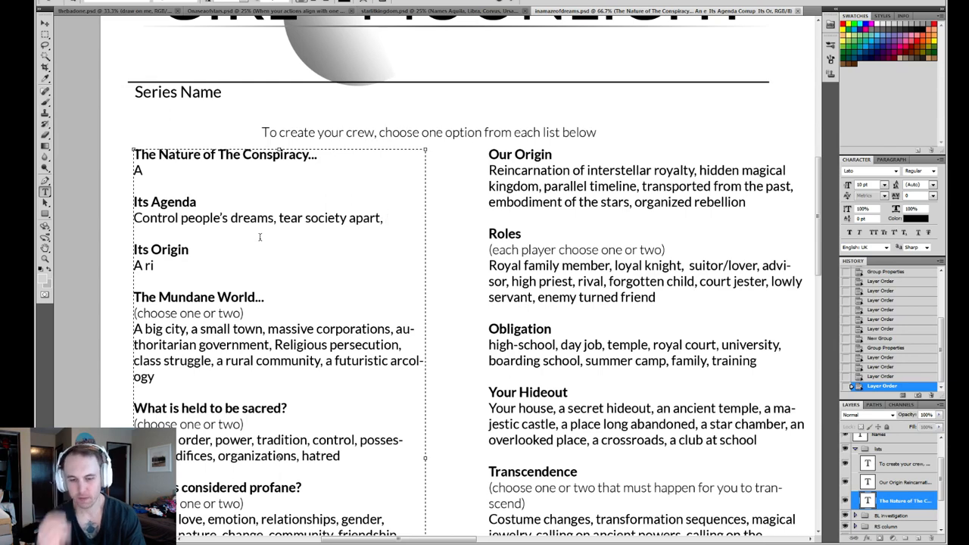
{"action": "key", "text": "BackSpace"}
{"action": "key", "text": "BackSpace"}
{"action": "key", "text": "BackSpace"}
{"action": "key", "text": "BackSpace"}
{"action": "key", "text": "BackSpace"}
{"action": "key", "text": "BackSpace"}
{"action": "key", "text": "BackSpace"}
{"action": "key", "text": "BackSpace"}
{"action": "key", "text": "BackSpace"}
{"action": "key", "text": "BackSpace"}
{"action": "key", "text": "BackSpace"}
{"action": "key", "text": "BackSpace"}
{"action": "key", "text": "BackSpace"}
{"action": "key", "text": "BackSpace"}
{"action": "key", "text": "BackSpace"}
{"action": "key", "text": "BackSpace"}
{"action": "key", "text": "BackSpace"}
{"action": "key", "text": "BackSpace"}
{"action": "key", "text": "BackSpace"}
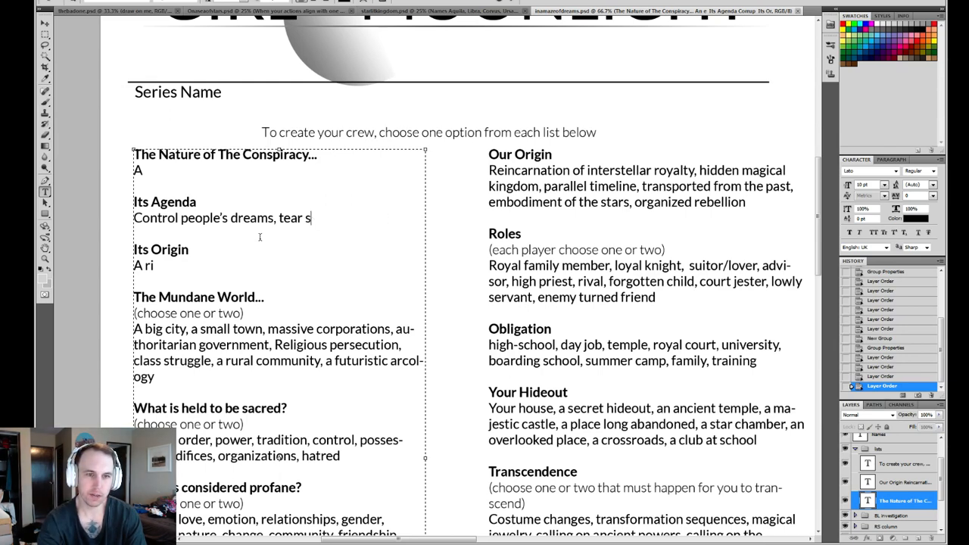
{"action": "key", "text": "BackSpace"}
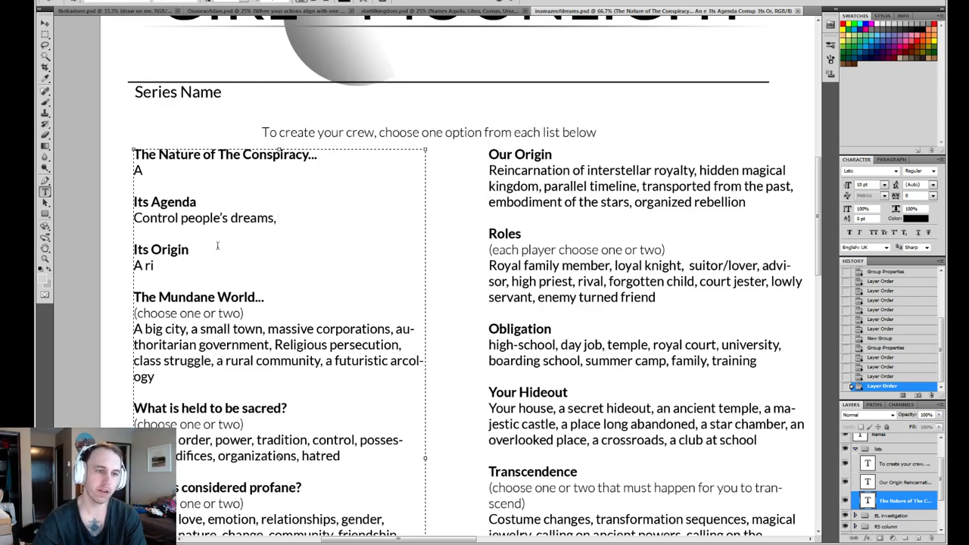
- Make the first letters of the "Its Agenda" and "The Mundane World..." entries lowercase, as "control" and "a big city"
{"action": "left_click_drag", "start_coordinate": [144, 217], "coordinate": [132, 218]}
{"action": "type", "text": "c"}
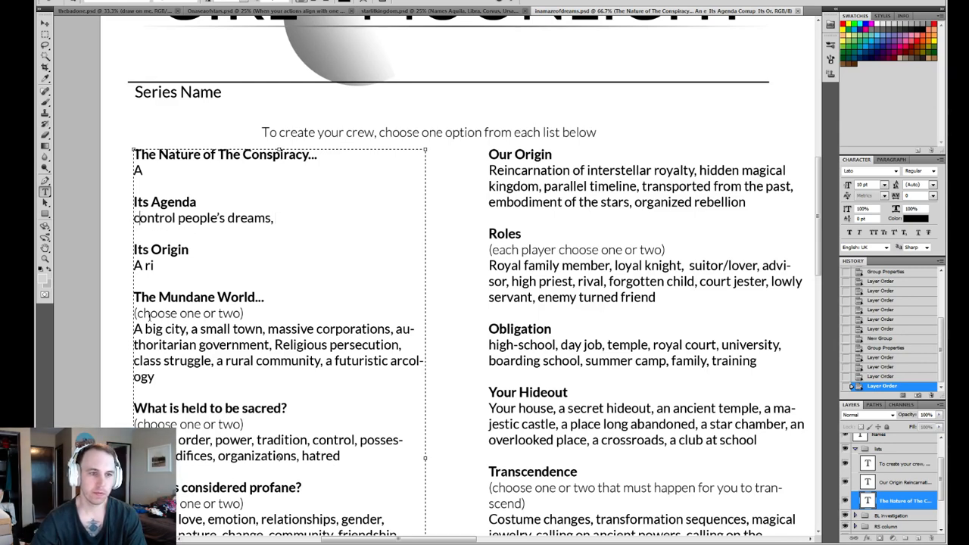
{"action": "left_click_drag", "start_coordinate": [144, 328], "coordinate": [133, 328]}
{"action": "type", "text": "a"}
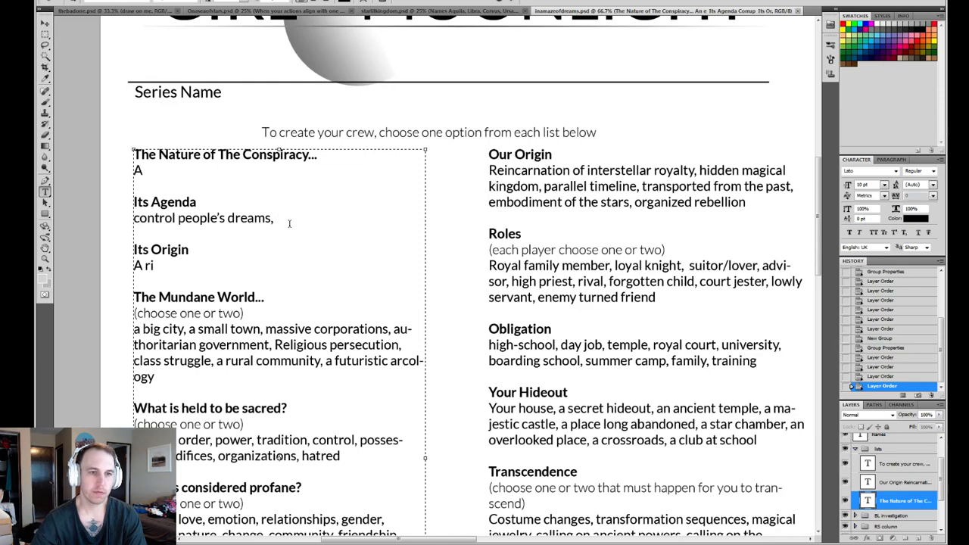
- Append "drive people to self destruction," to the "Its Agenda" entry
{"action": "left_click", "coordinate": [278, 218]}
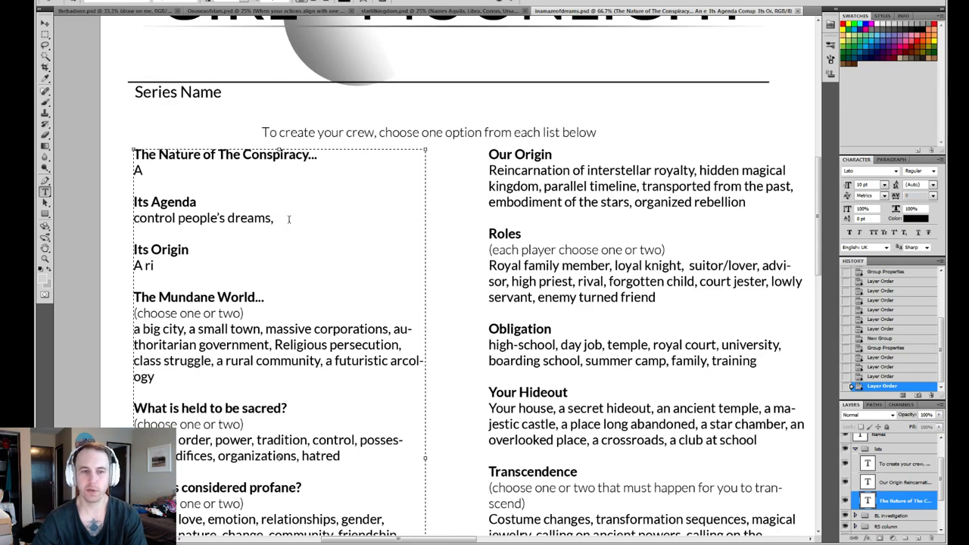
{"action": "left_click_drag", "start_coordinate": [281, 218], "coordinate": [101, 217]}
{"action": "left_click", "coordinate": [295, 218]}
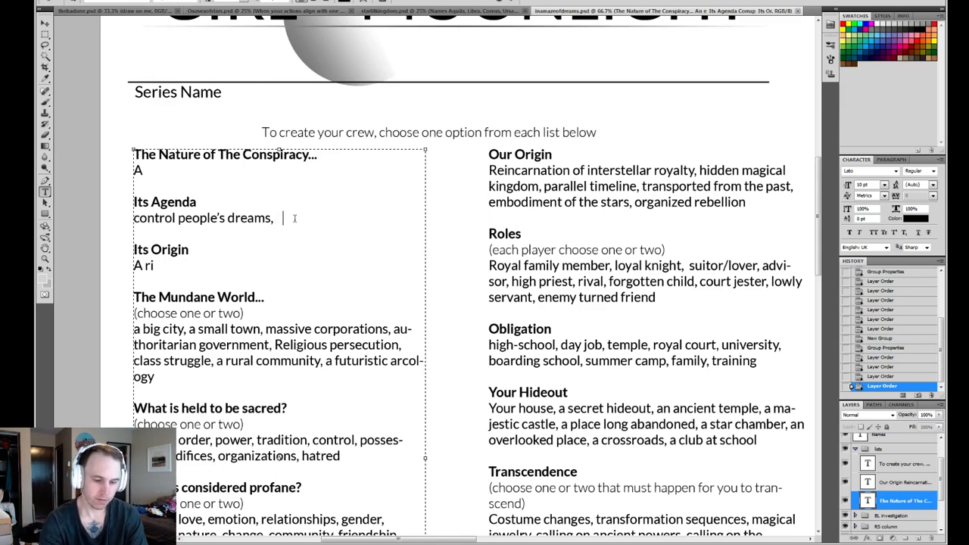
{"action": "type", "text": "drive"}
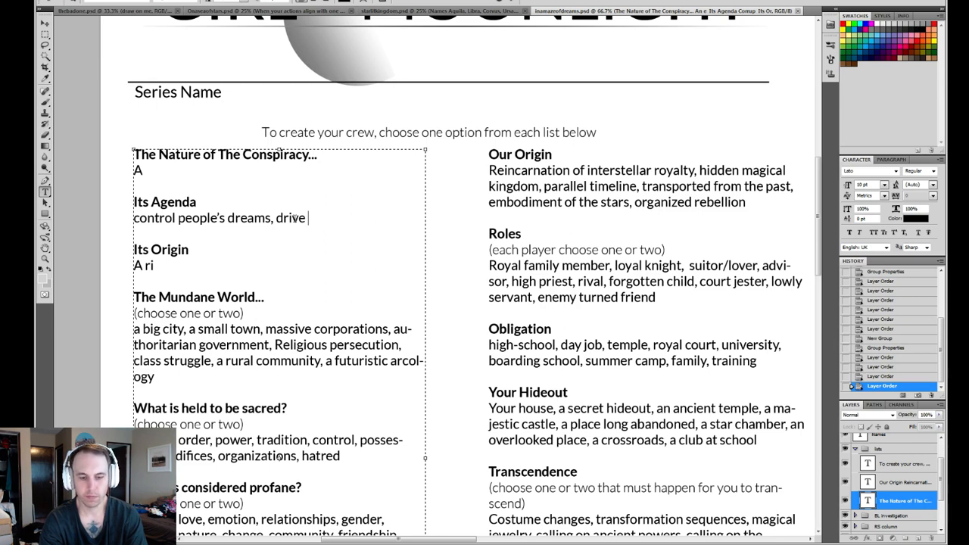
{"action": "type", "text": " people"}
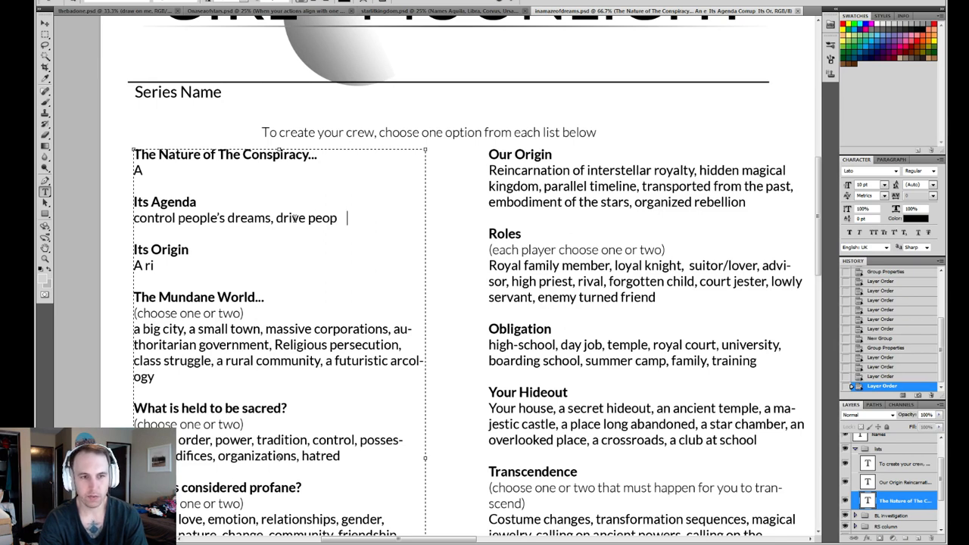
{"action": "key", "text": "BackSpace"}
{"action": "key", "text": "BackSpace"}
{"action": "key", "text": "BackSpace"}
{"action": "key", "text": "BackSpace"}
{"action": "key", "text": "BackSpace"}
{"action": "key", "text": "BackSpace"}
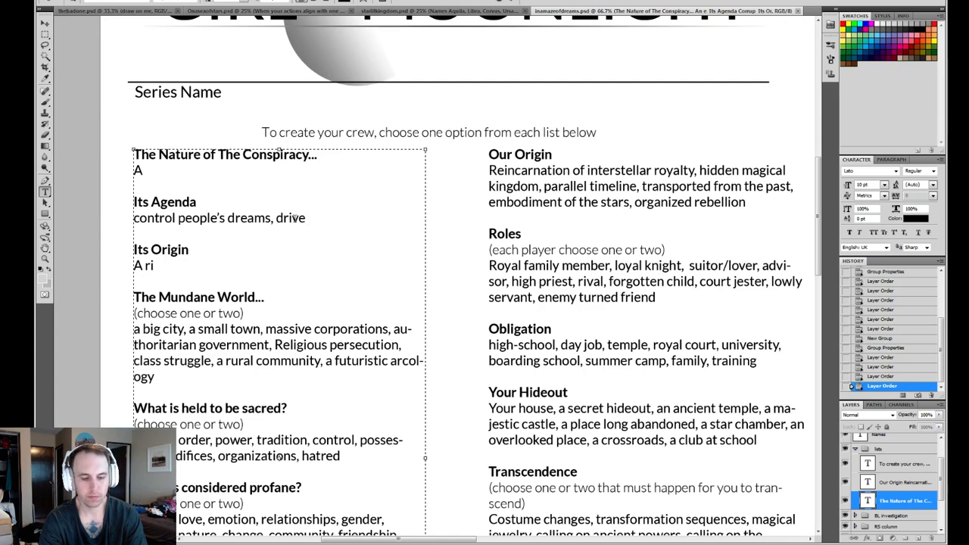
{"action": "type", "text": "people to self"}
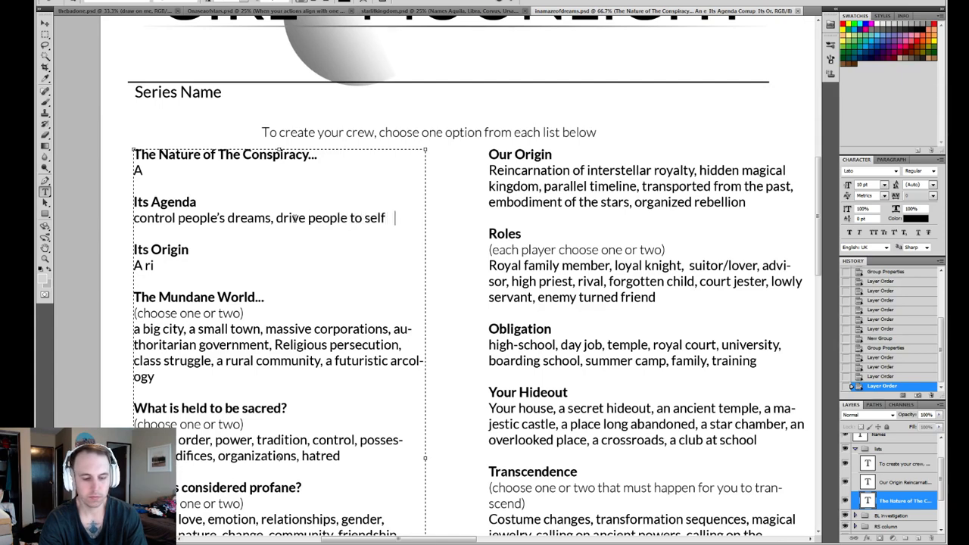
{"action": "type", "text": " de-struction,"}
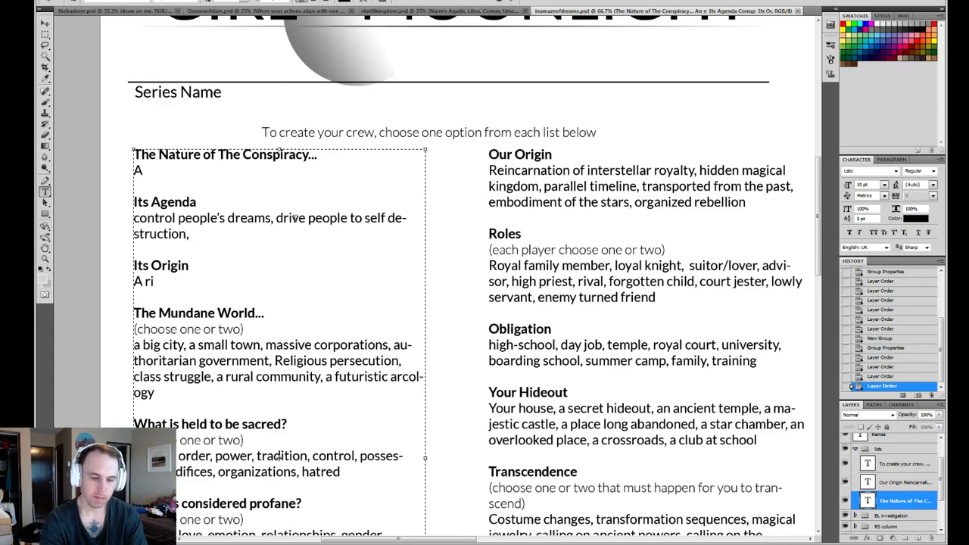
- Append the option "to hide one person's shame," to the "Its Agenda" list
{"action": "type", "text": "to hide o"}
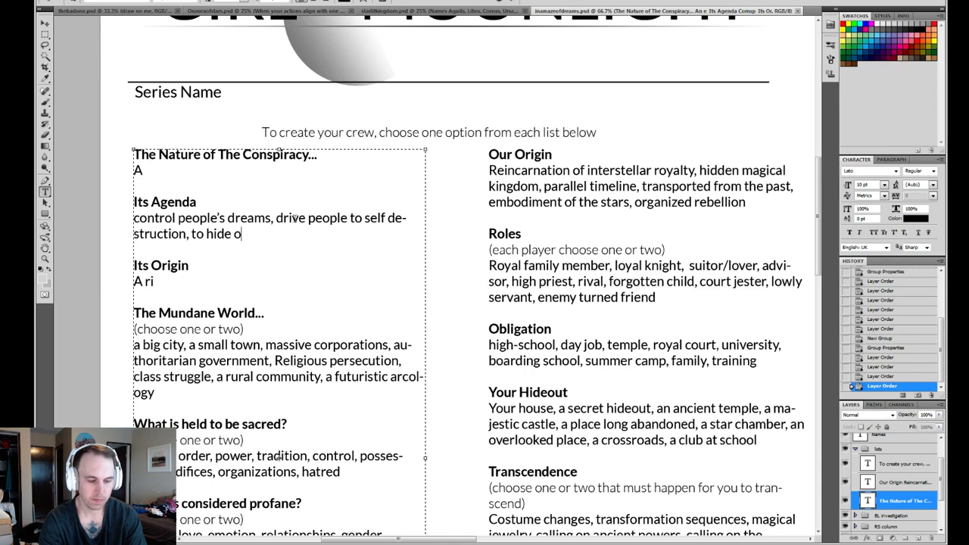
{"action": "type", "text": "ne person"}
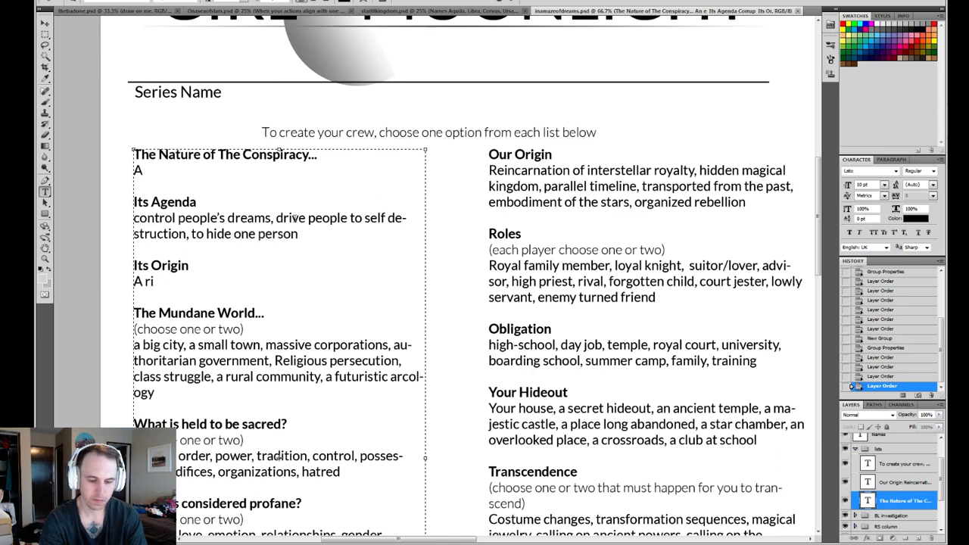
{"action": "type", "text": "'s shame,"}
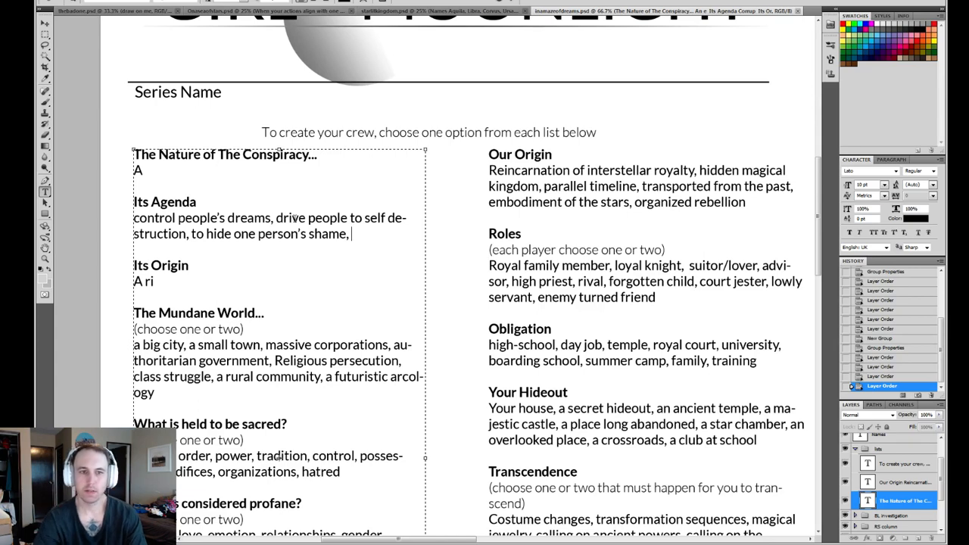
{"action": "mouse_move", "coordinate": [191, 234]}
{"action": "left_mouse_down"}
{"action": "mouse_move", "coordinate": [342, 234]}
{"action": "mouse_move", "coordinate": [192, 235]}
{"action": "left_mouse_up"}
{"action": "left_click", "coordinate": [348, 235]}
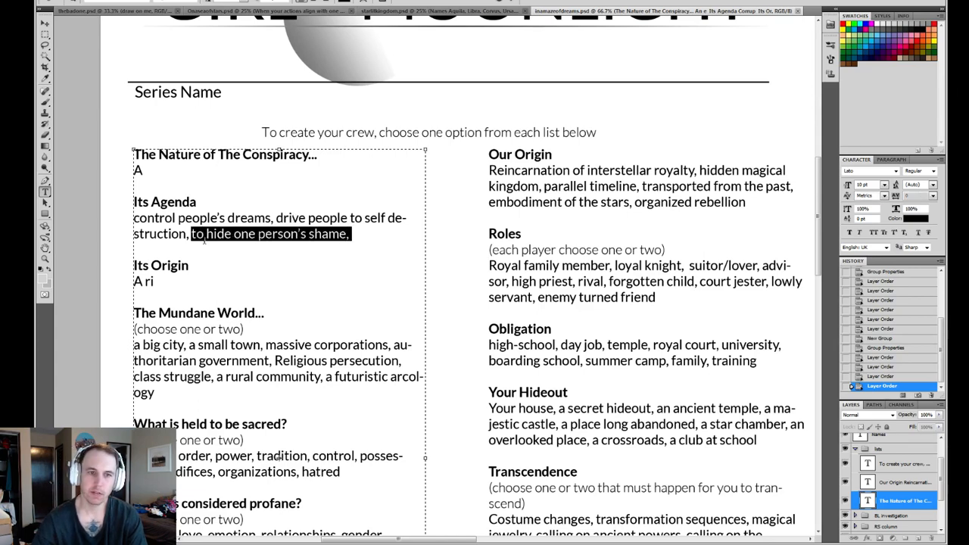
{"action": "left_click", "coordinate": [197, 235]}
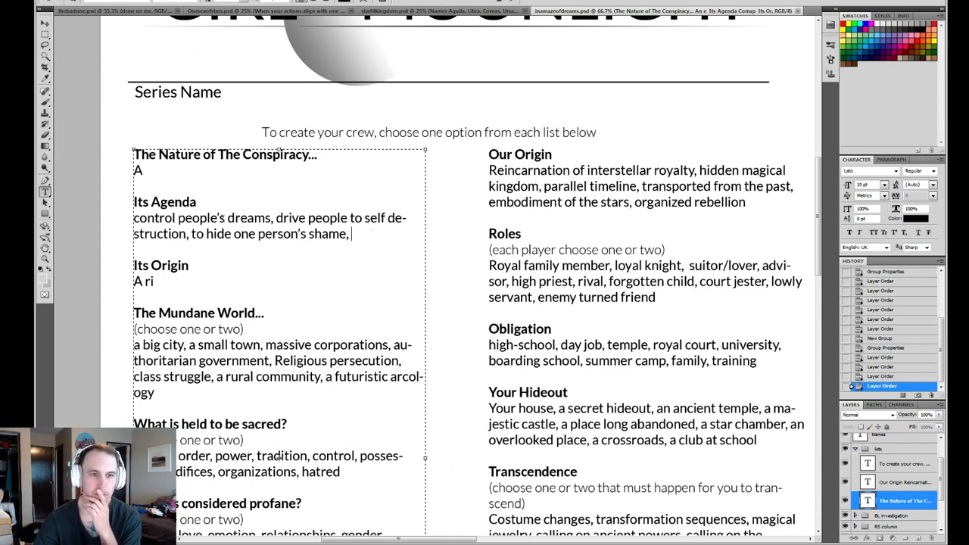
{"action": "mouse_move", "coordinate": [185, 218]}
{"action": "left_mouse_down"}
{"action": "mouse_move", "coordinate": [332, 236]}
{"action": "mouse_move", "coordinate": [196, 234]}
{"action": "left_mouse_up"}
{"action": "left_click", "coordinate": [259, 220]}
{"action": "left_click", "coordinate": [354, 236]}
{"action": "left_click", "coordinate": [216, 235]}
{"action": "left_click_drag", "start_coordinate": [132, 218], "coordinate": [397, 219]}
- Continue the "Its Agenda" list with "to isolate us inside our own minds,"
{"action": "left_click", "coordinate": [381, 235]}
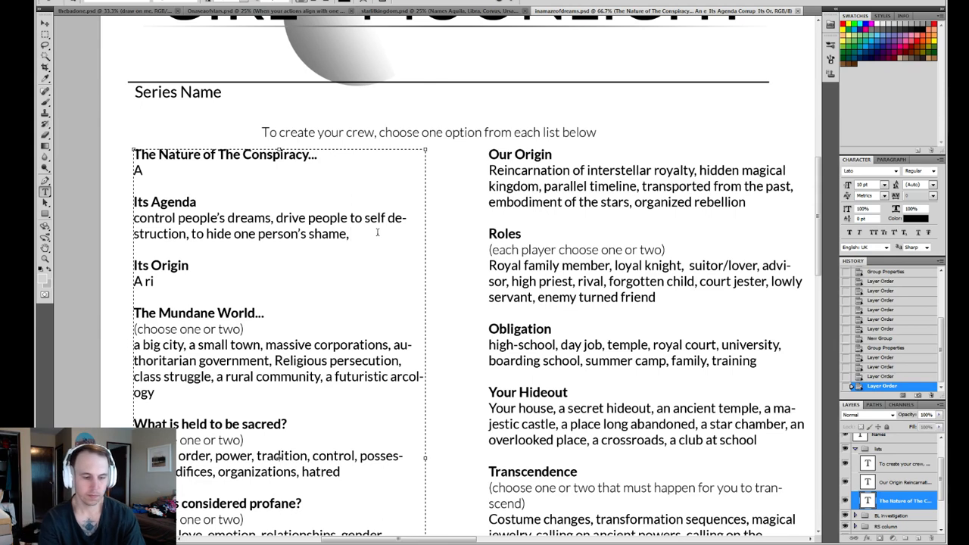
{"action": "type", "text": "to isolate"}
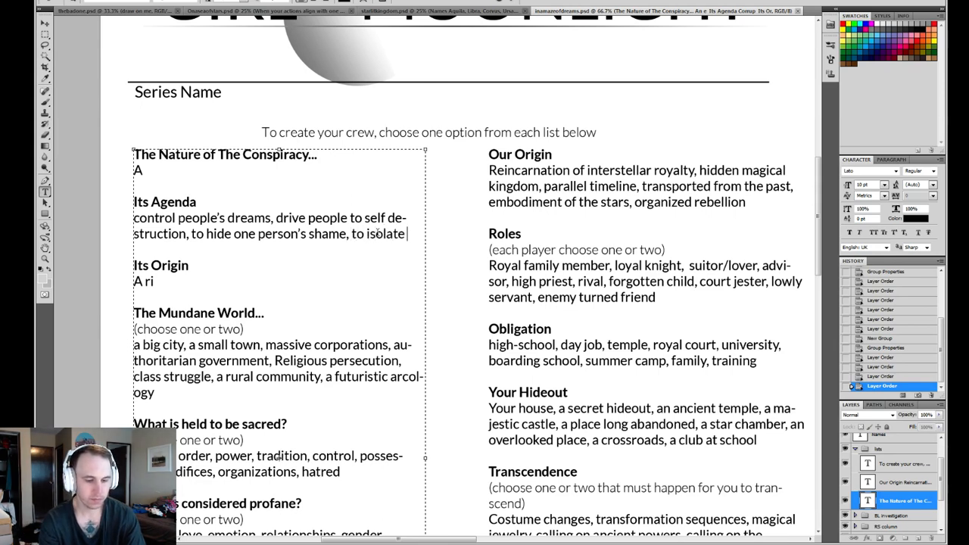
{"action": "type", "text": " us"}
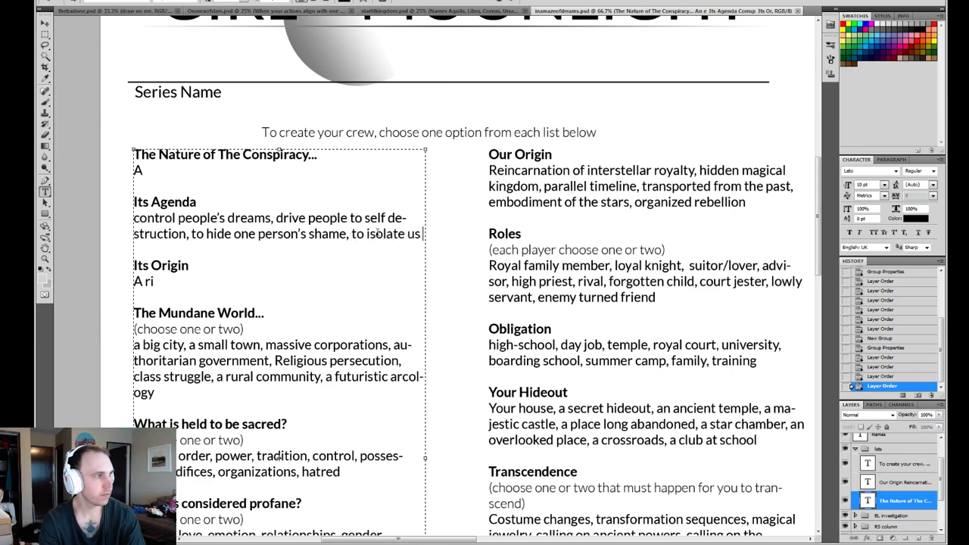
{"action": "type", "text": " inside "}
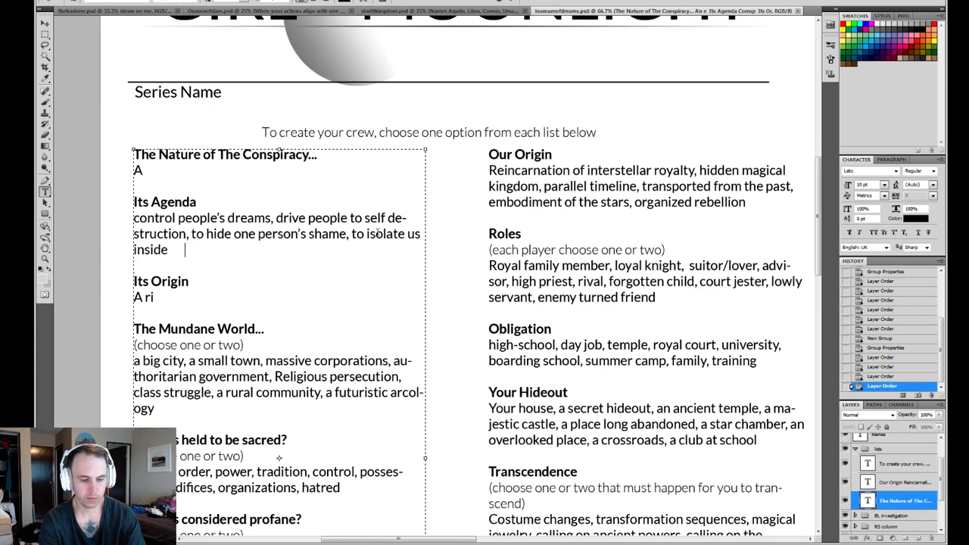
{"action": "type", "text": "our own minds,"}
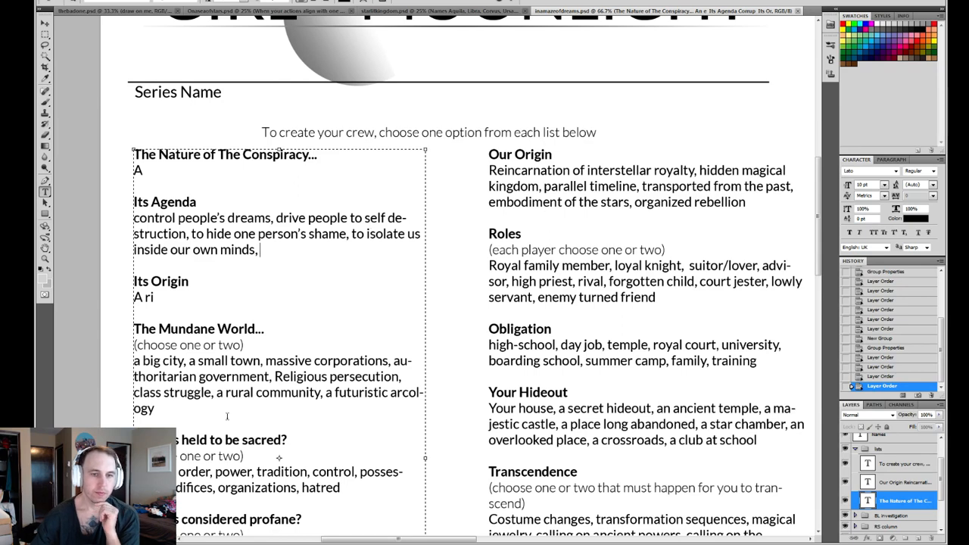
- Remove "a small town," from the options under "The Mundane World..."
{"action": "left_click_drag", "start_coordinate": [264, 364], "coordinate": [189, 362]}
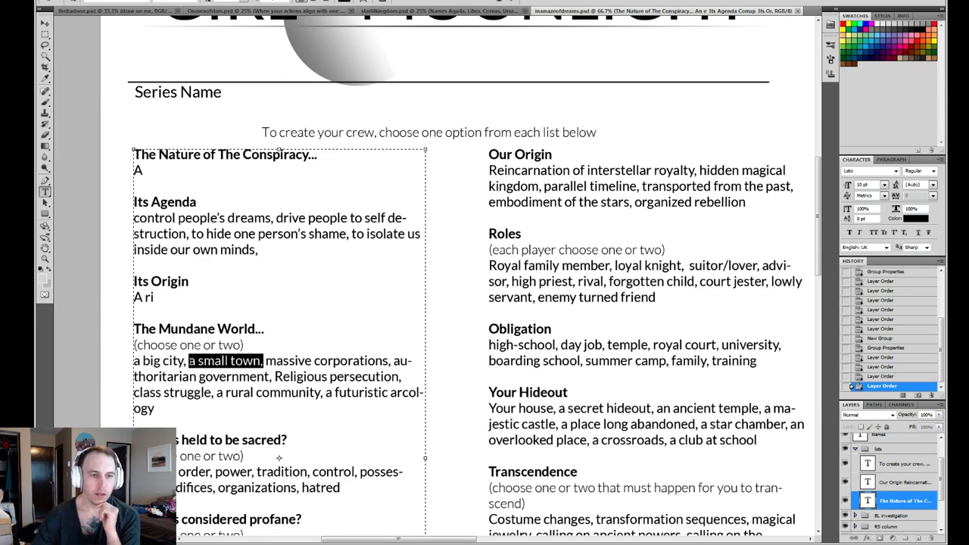
{"action": "key", "text": "BackSpace"}
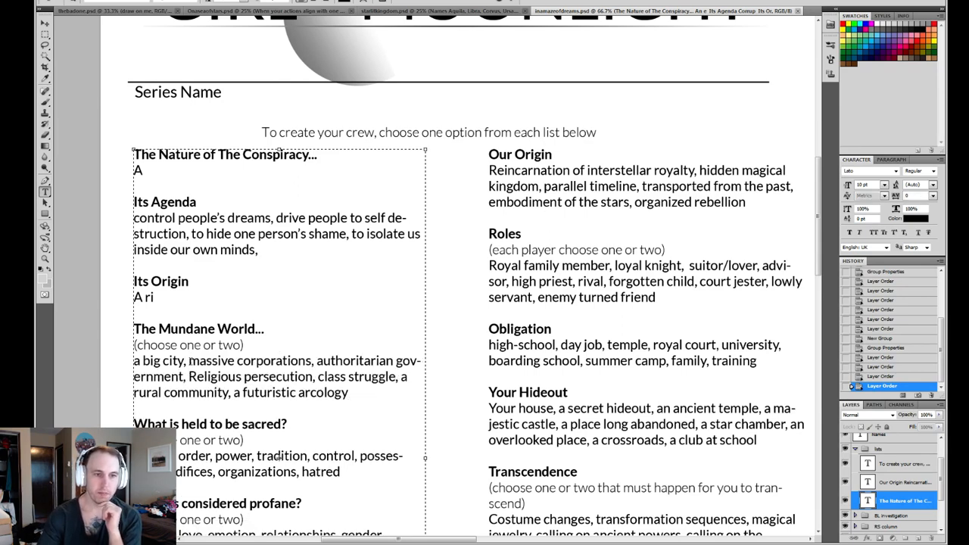
{"action": "left_click", "coordinate": [368, 395]}
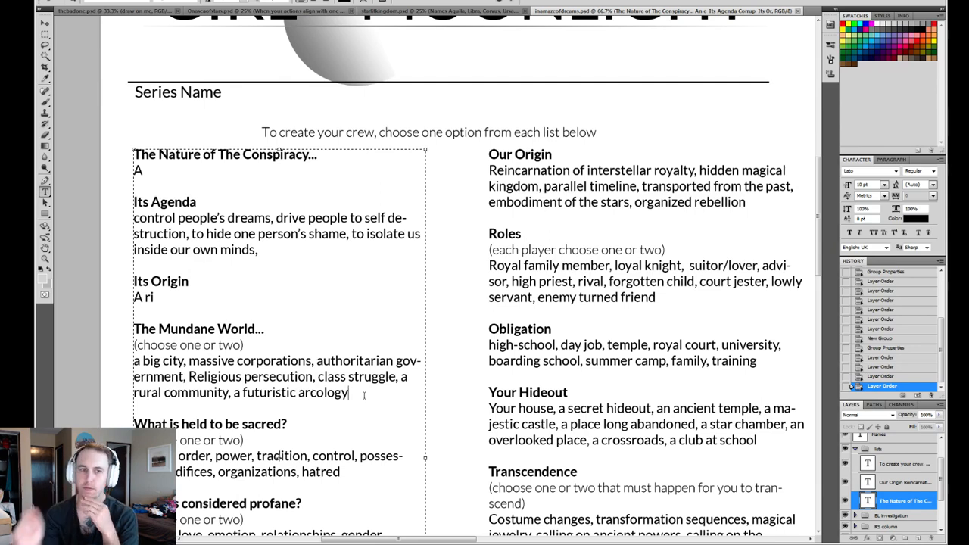
- Add "to shed our bodies," at the end of the "Its Agenda" entry
{"action": "left_click", "coordinate": [276, 274]}
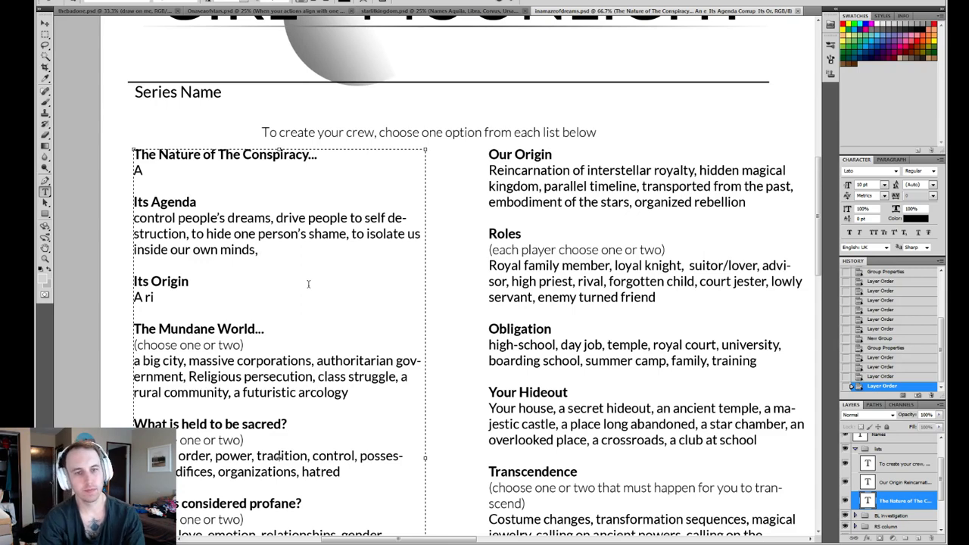
{"action": "type", "text": "to "}
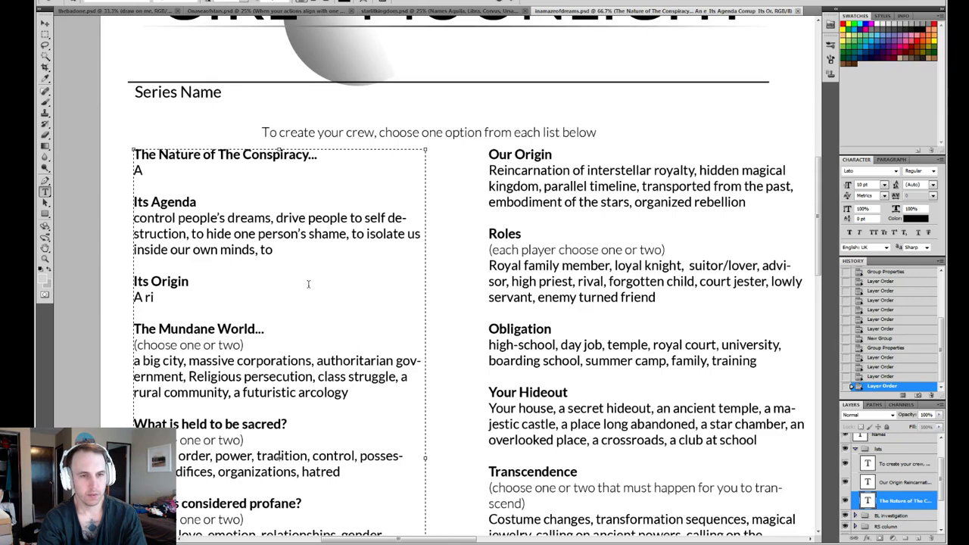
{"action": "type", "text": "transform"}
{"action": "key", "text": "BackSpace"}
{"action": "key", "text": "BackSpace"}
{"action": "key", "text": "BackSpace"}
{"action": "key", "text": "BackSpace"}
{"action": "key", "text": "BackSpace"}
{"action": "key", "text": "BackSpace"}
{"action": "key", "text": "BackSpace"}
{"action": "key", "text": "BackSpace"}
{"action": "key", "text": "BackSpace"}
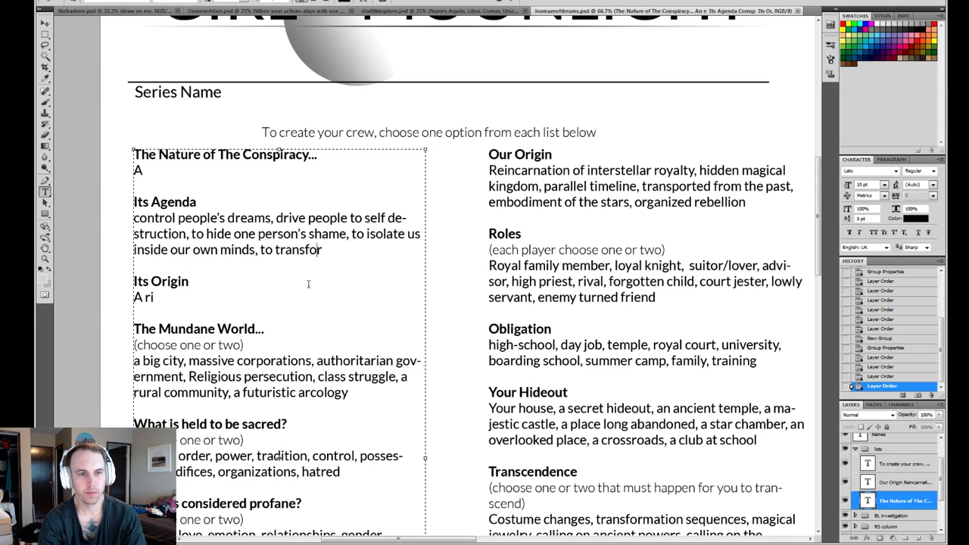
{"action": "type", "text": "sh"}
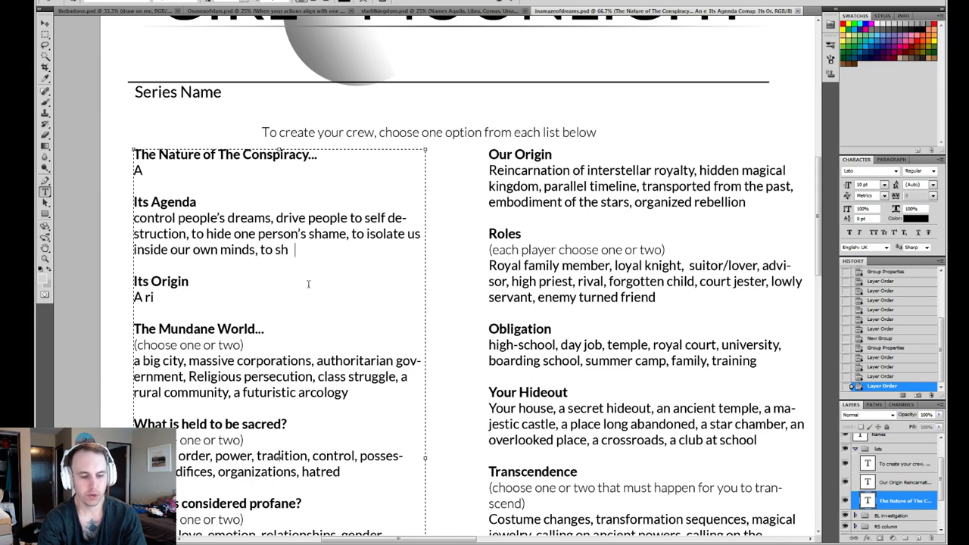
{"action": "type", "text": "ed our bodies"}
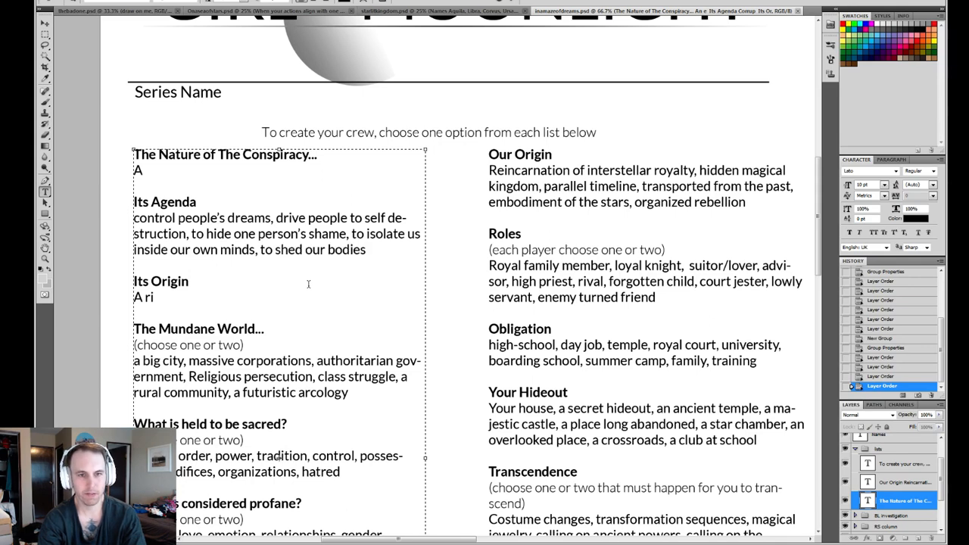
{"action": "type", "text": ","}
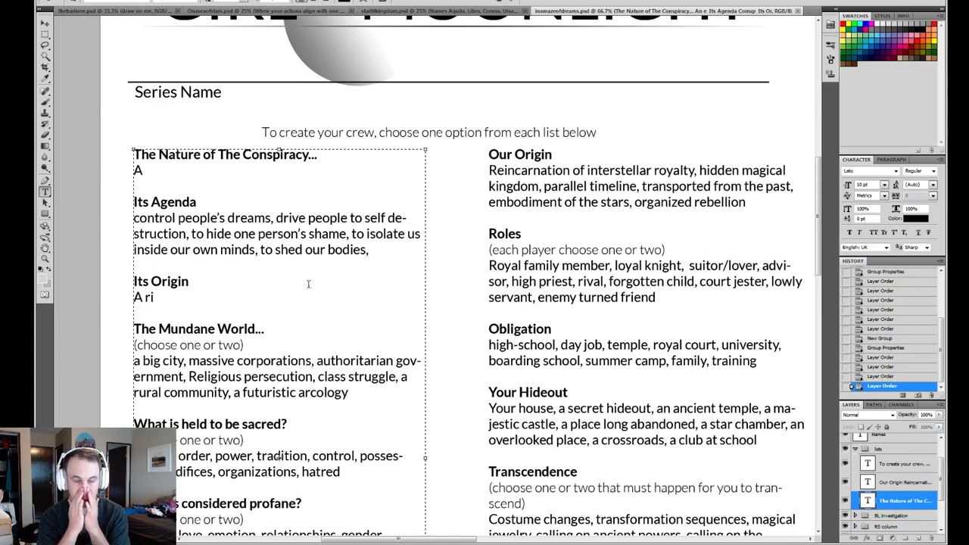
- Insert "make us" before "shed our bodies," in the "Its Agenda" entry and commit the text edit
{"action": "left_click", "coordinate": [274, 249]}
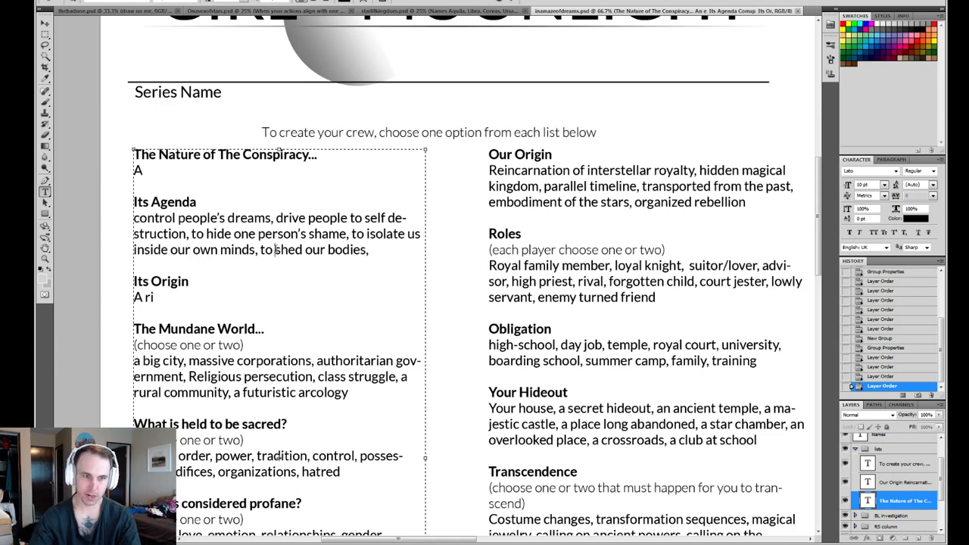
{"action": "type", "text": "make us"}
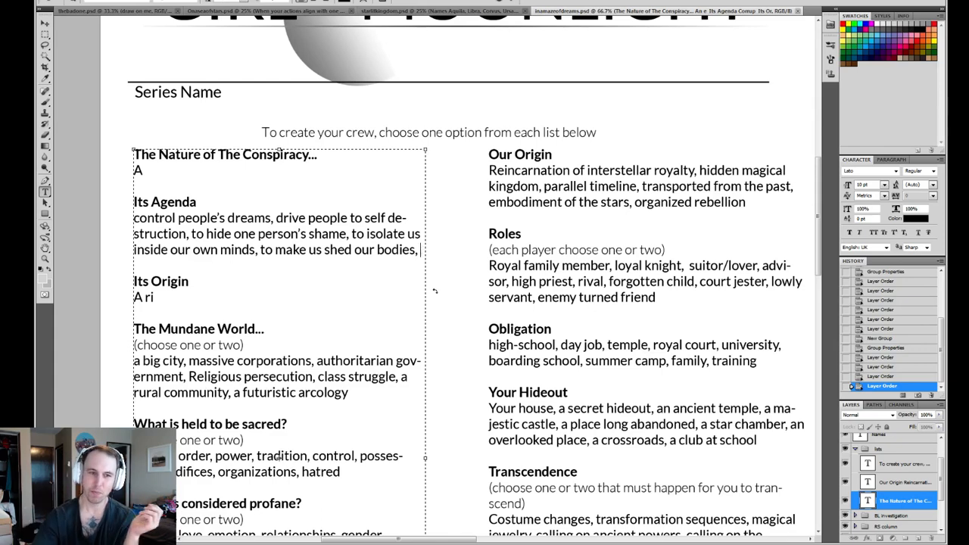
{"action": "scroll", "coordinate": [422, 253], "scroll_direction": "down", "scroll_amount": 2}
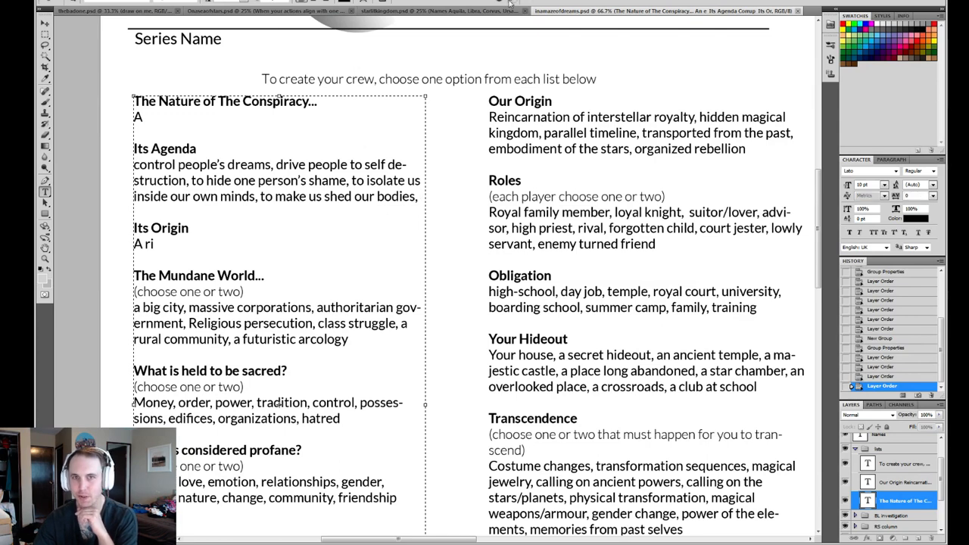
{"action": "key", "text": "ctrl+Return"}
- Add "to destroy the barriers between fantasy and reality" at the end of the "Its Agenda" entry
{"action": "left_click", "coordinate": [423, 215]}
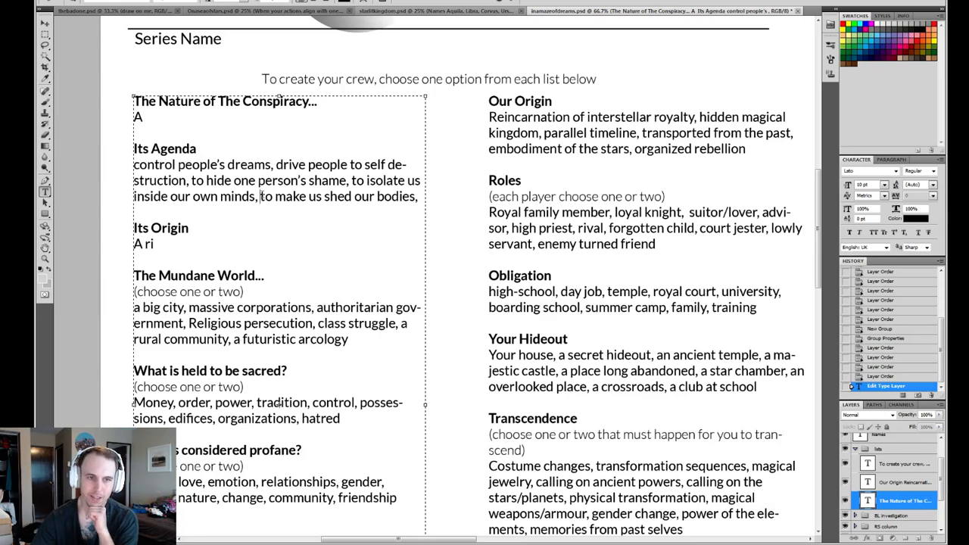
{"action": "mouse_move", "coordinate": [260, 196]}
{"action": "left_mouse_down"}
{"action": "mouse_move", "coordinate": [416, 198]}
{"action": "mouse_move", "coordinate": [250, 197]}
{"action": "mouse_move", "coordinate": [261, 197]}
{"action": "left_mouse_up"}
{"action": "left_click", "coordinate": [417, 197]}
{"action": "left_click", "coordinate": [421, 196]}
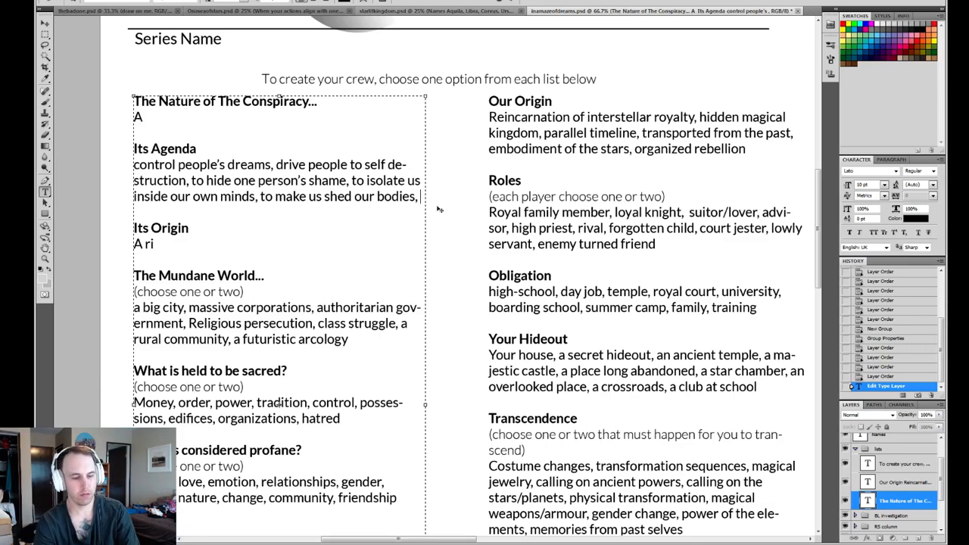
{"action": "type", "text": "to dest"}
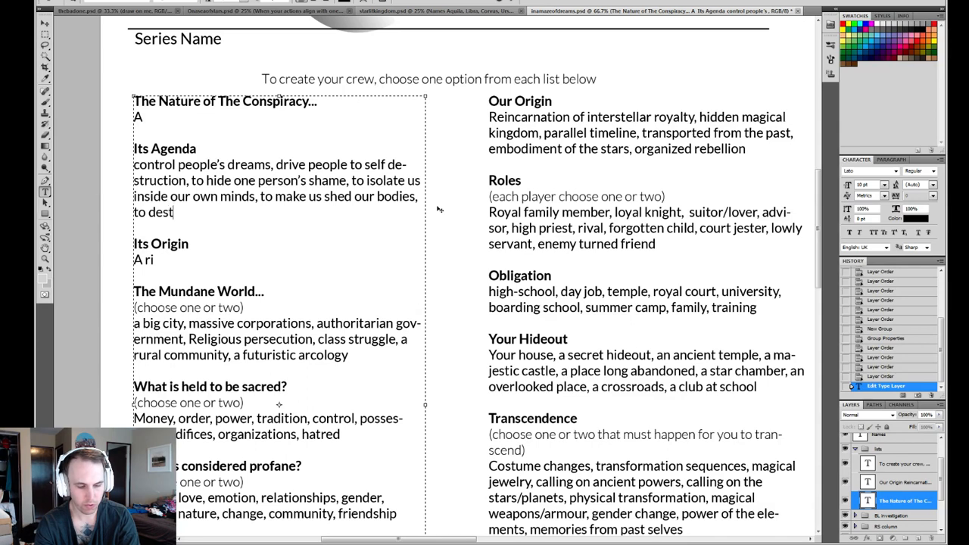
{"action": "type", "text": "roy the barr"}
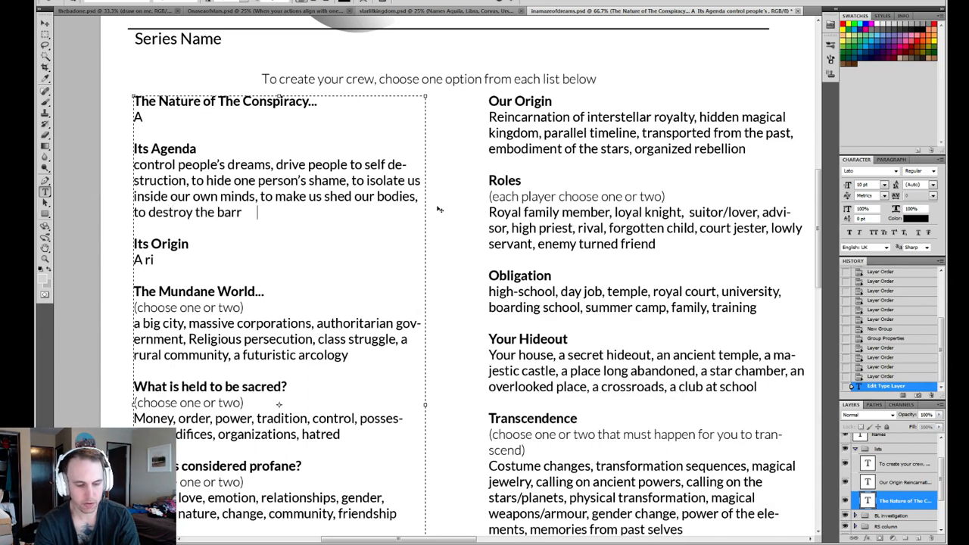
{"action": "type", "text": "iers betw"}
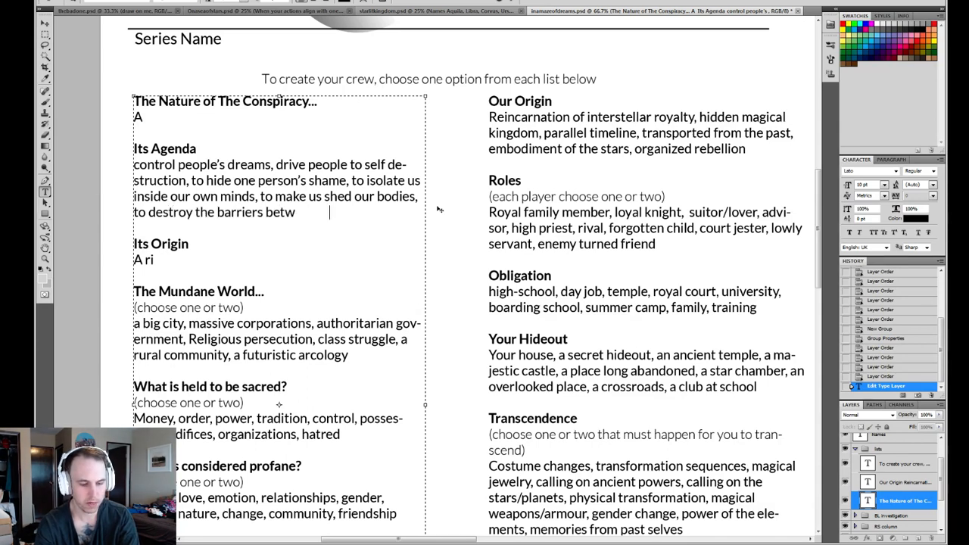
{"action": "type", "text": "een fant asy and real"}
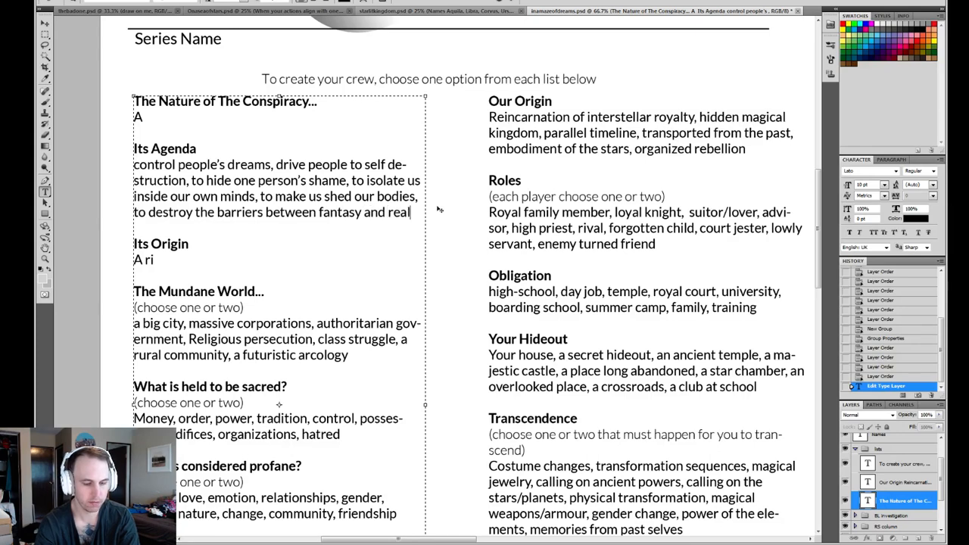
{"action": "type", "text": "ity"}
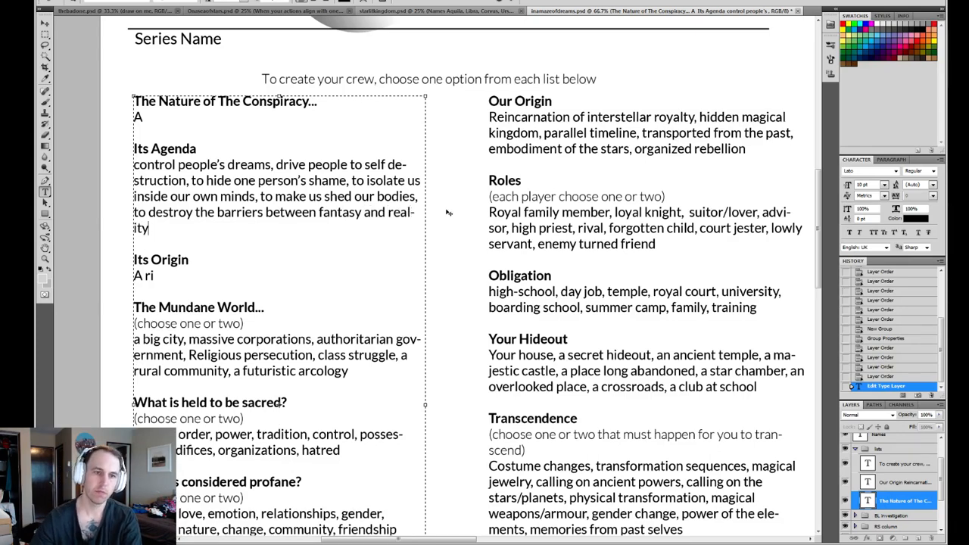
- Replace "fantasy and reality" with "waking and dreaming" in the last "Its Agenda" option
{"action": "left_click", "coordinate": [316, 213], "text": "shift"}
{"action": "type", "text": "wa "}
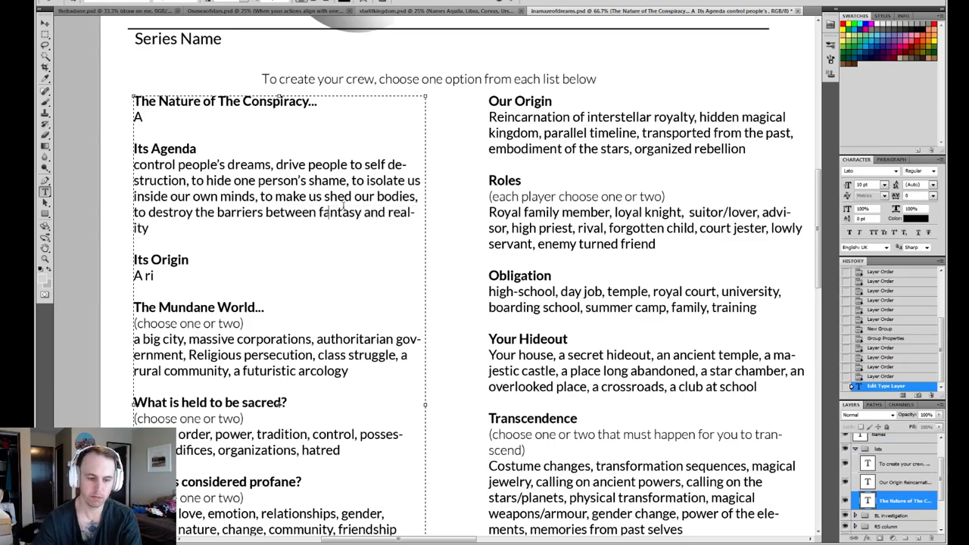
{"action": "type", "text": "king and dre"}
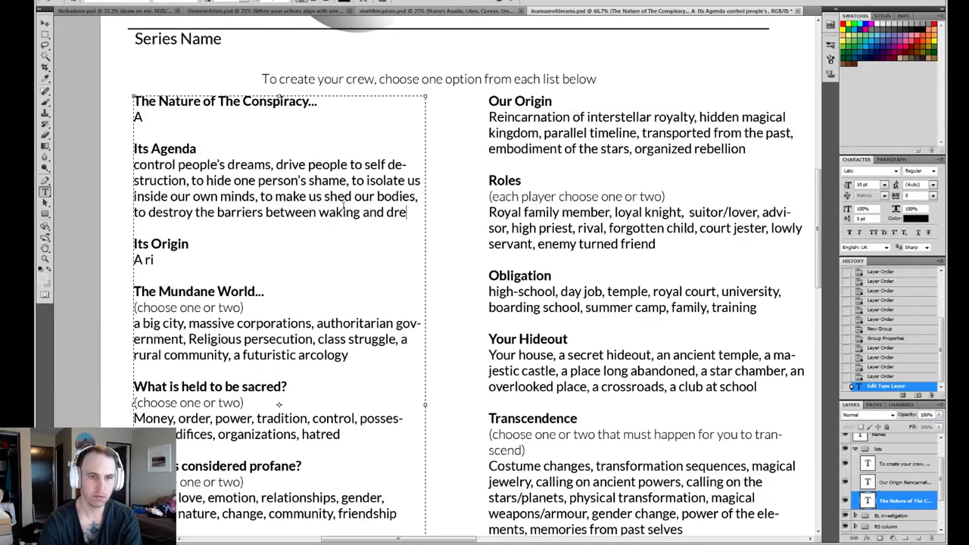
{"action": "type", "text": "aming"}
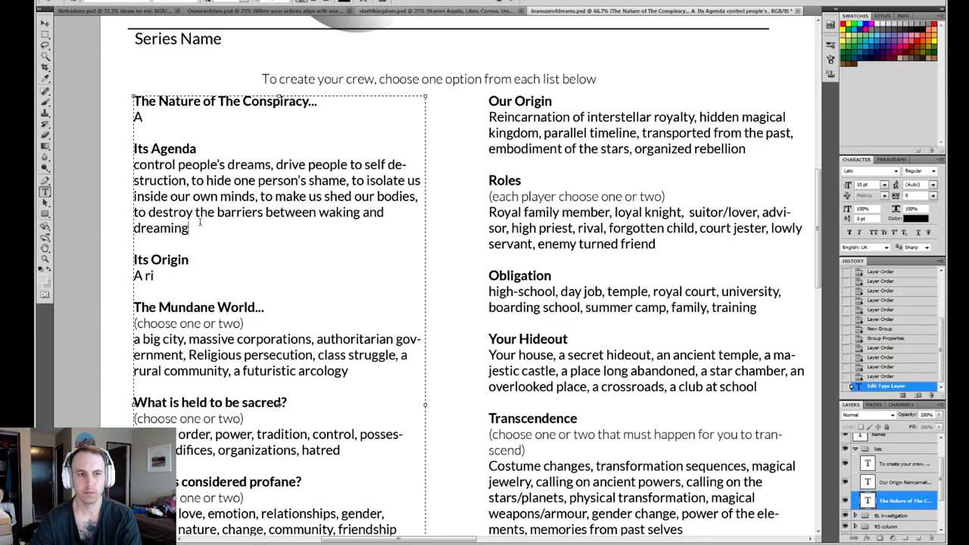
- Reword the last "Its Agenda" option to "to shatter the barrier between waking and dreaming," with a trailing comma
{"action": "left_click_drag", "start_coordinate": [194, 214], "coordinate": [146, 212]}
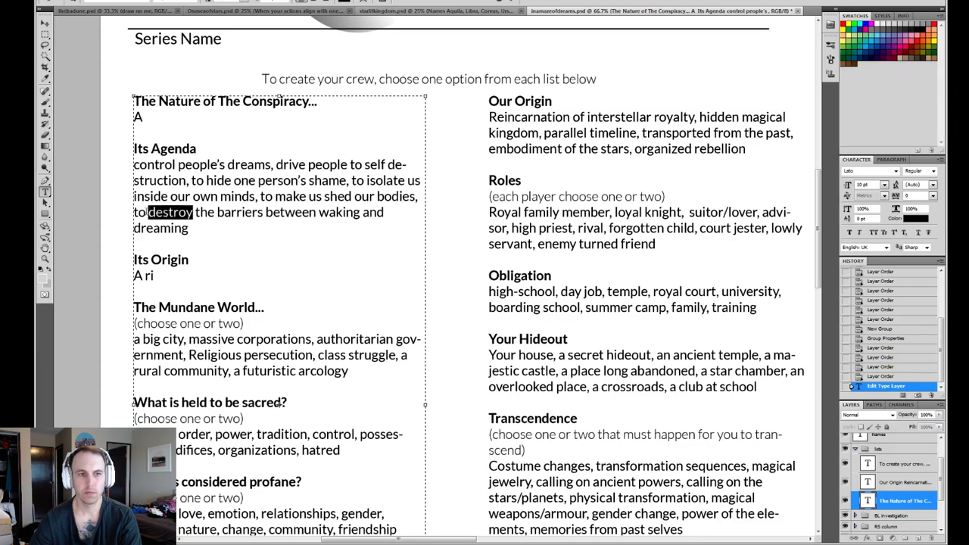
{"action": "type", "text": "shatter"}
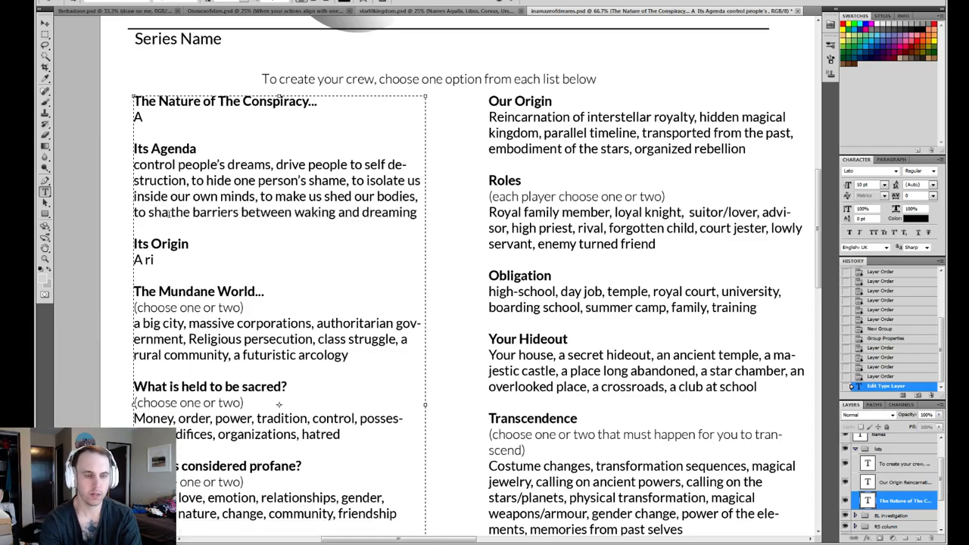
{"action": "key", "text": "Right"}
{"action": "key", "text": "Right"}
{"action": "key", "text": "Right"}
{"action": "key", "text": "Right"}
{"action": "key", "text": "Right"}
{"action": "key", "text": "Right"}
{"action": "key", "text": "Right"}
{"action": "key", "text": "Right"}
{"action": "key", "text": "Right"}
{"action": "key", "text": "Right"}
{"action": "key", "text": "Right"}
{"action": "key", "text": "Right"}
{"action": "key", "text": "Right"}
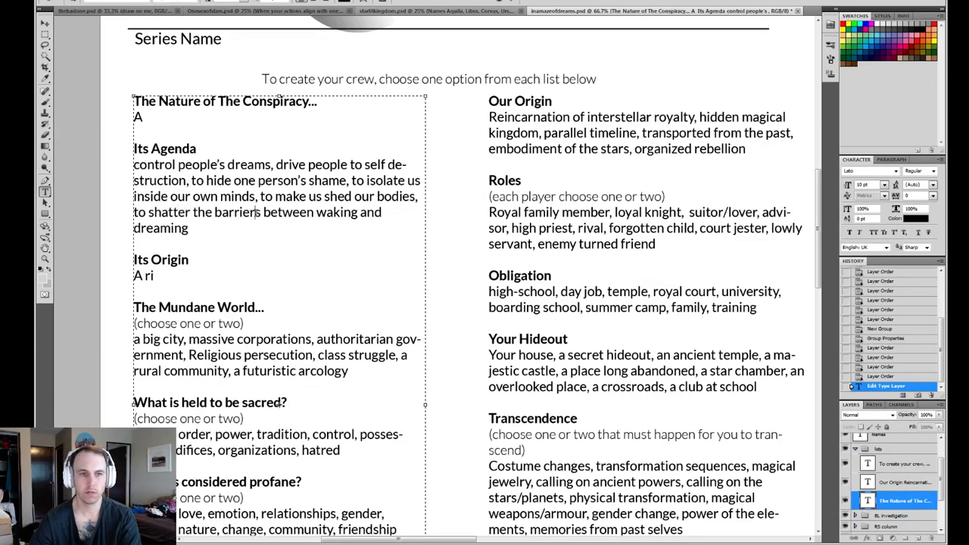
{"action": "key", "text": "BackSpace"}
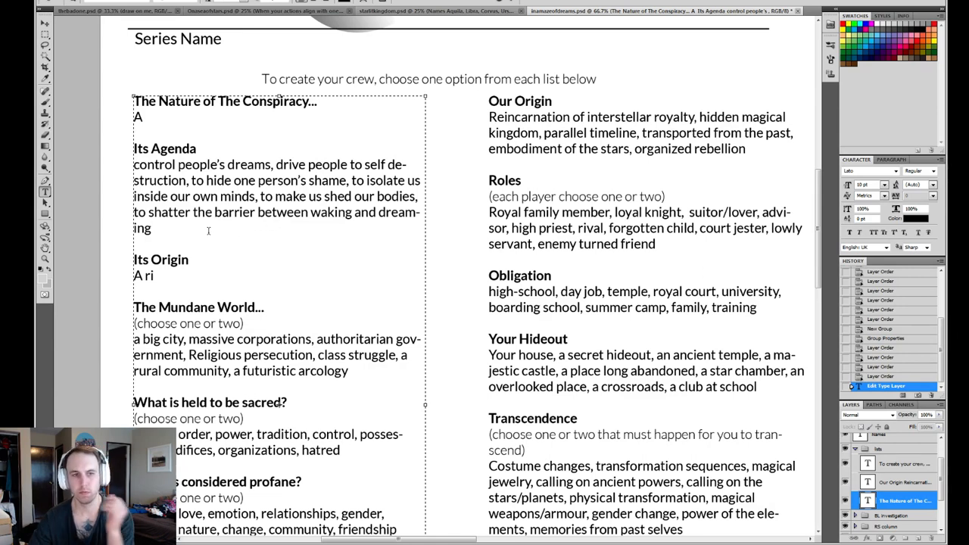
{"action": "type", "text": ","}
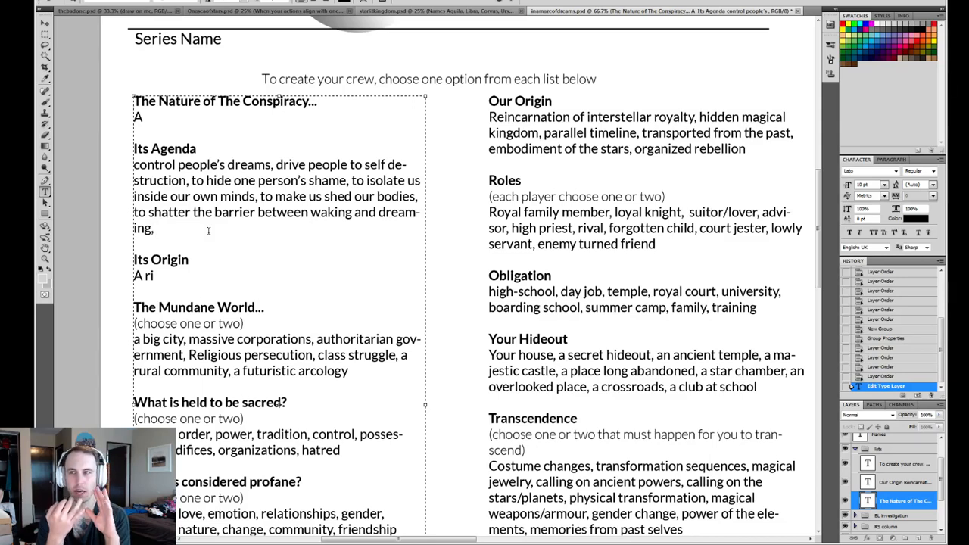
{"action": "scroll", "coordinate": [227, 234], "scroll_direction": "down", "scroll_amount": 3}
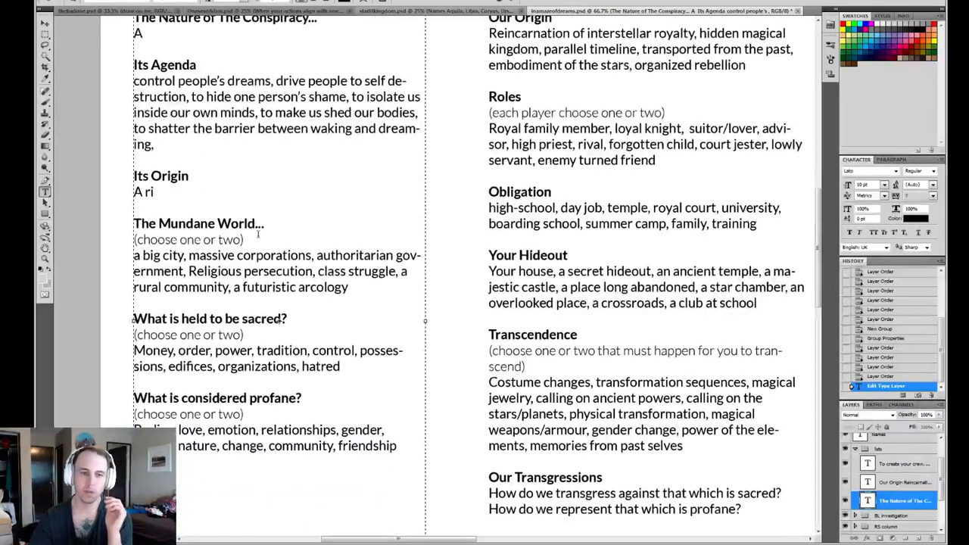
{"action": "scroll", "coordinate": [268, 241], "scroll_direction": "up", "scroll_amount": 1}
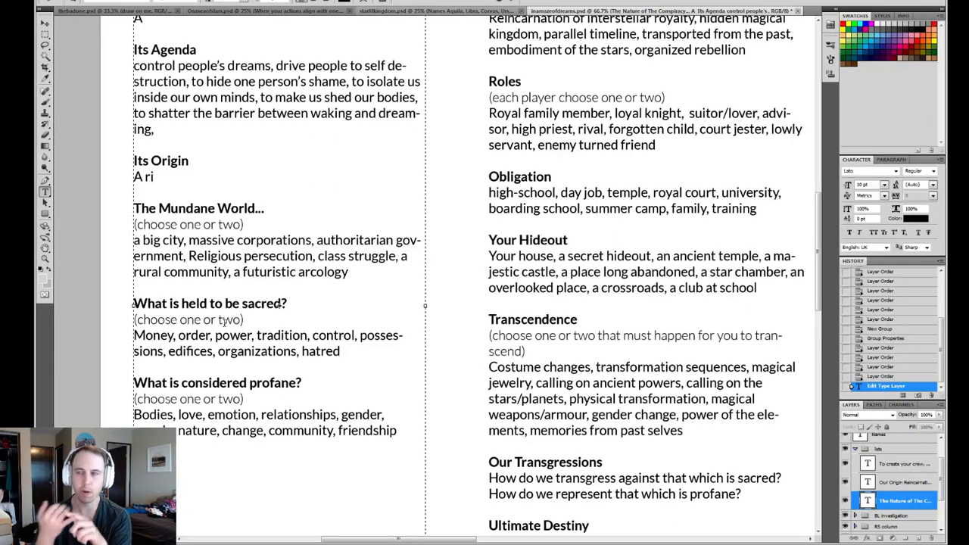
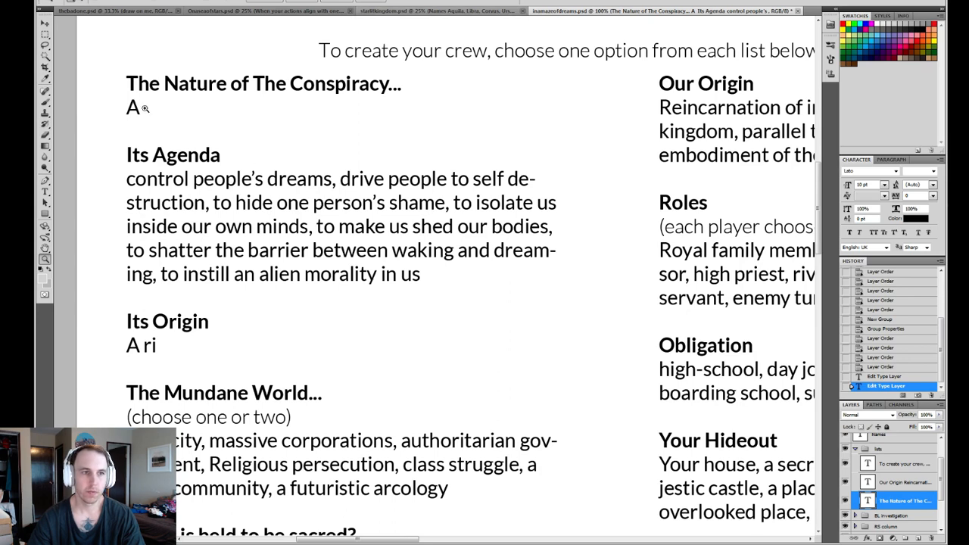
- Extend the "A" under "The Nature of The Conspiracy..." to read "A lone messianic figure,"
{"action": "key", "text": "t"}
{"action": "left_click", "coordinate": [142, 108]}
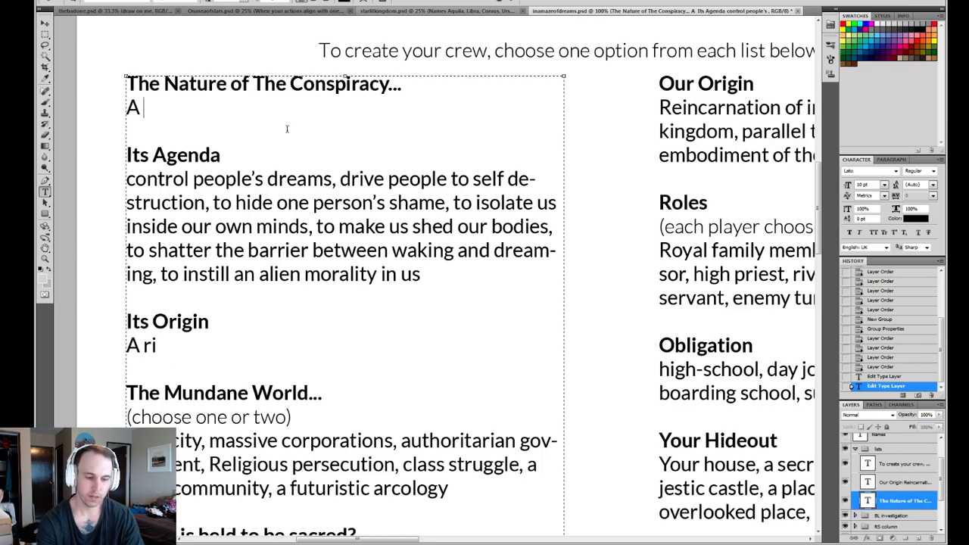
{"action": "type", "text": "lone m essianic"}
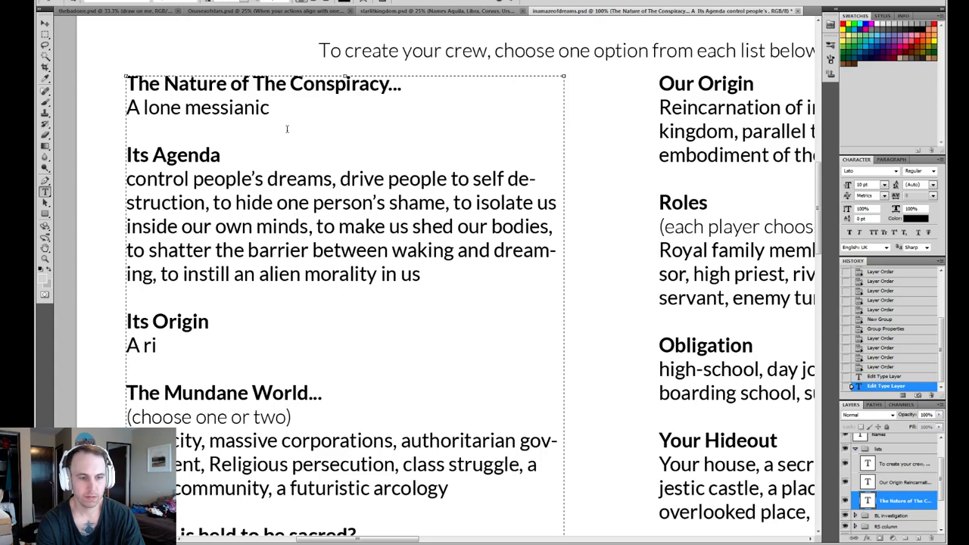
{"action": "type", "text": " figure,"}
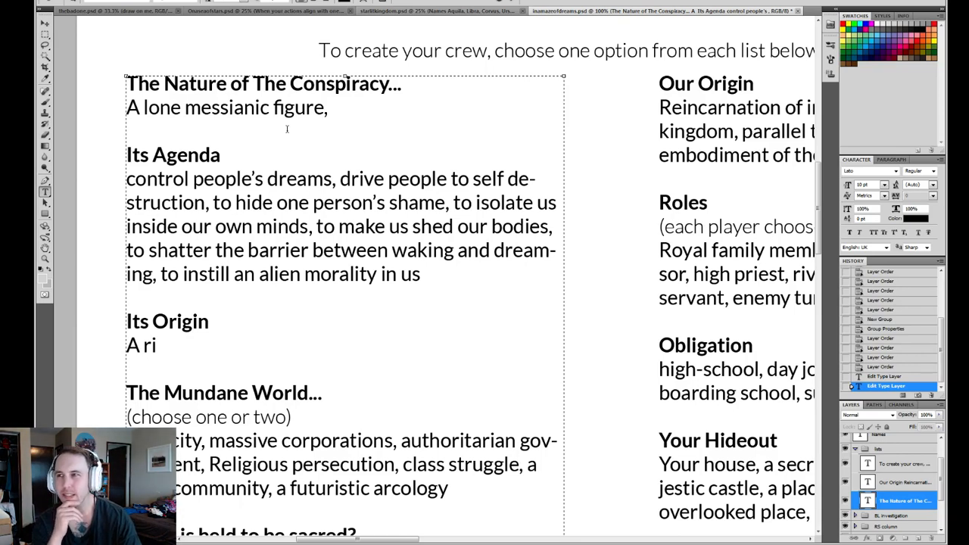
- Add "a secret society," as the second option under "The Nature of The Conspiracy..."
{"action": "type", "text": "a sh"}
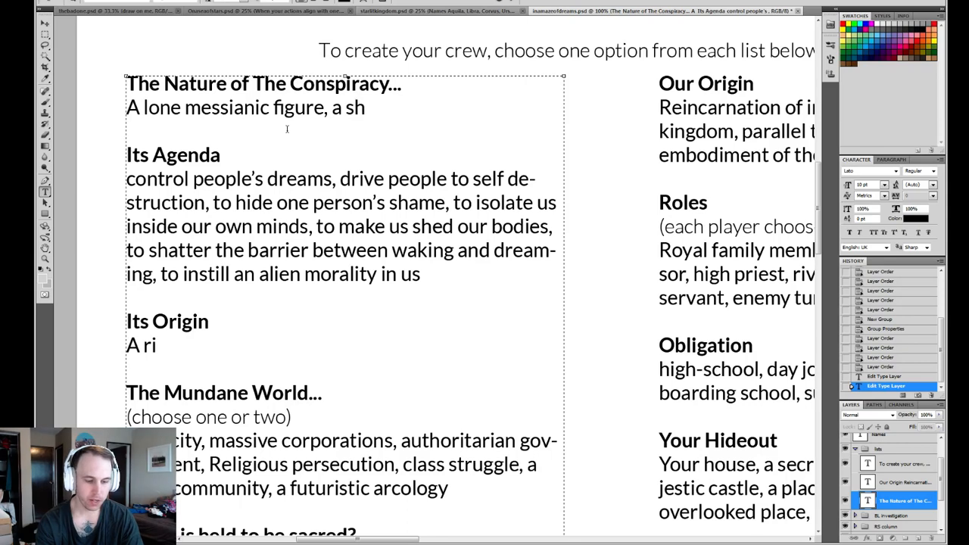
{"action": "type", "text": "adowy se"}
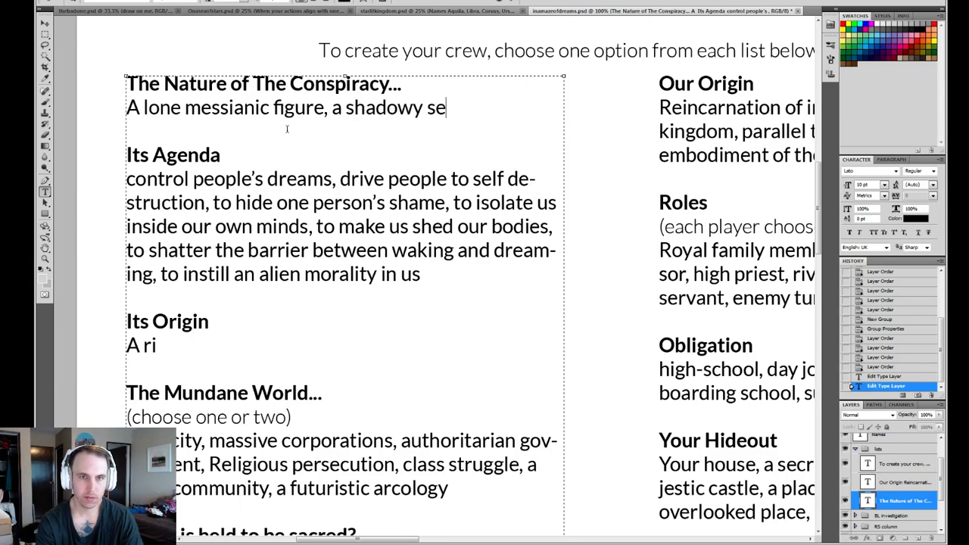
{"action": "type", "text": "cret se"}
{"action": "key", "text": "BackSpace"}
{"action": "key", "text": "BackSpace"}
{"action": "key", "text": "BackSpace"}
{"action": "key", "text": "BackSpace"}
{"action": "key", "text": "BackSpace"}
{"action": "key", "text": "BackSpace"}
{"action": "key", "text": "BackSpace"}
{"action": "key", "text": "BackSpace"}
{"action": "key", "text": "BackSpace"}
{"action": "key", "text": "BackSpace"}
{"action": "key", "text": "BackSpace"}
{"action": "key", "text": "BackSpace"}
{"action": "key", "text": "BackSpace"}
{"action": "key", "text": "BackSpace"}
{"action": "key", "text": "BackSpace"}
{"action": "key", "text": "BackSpace"}
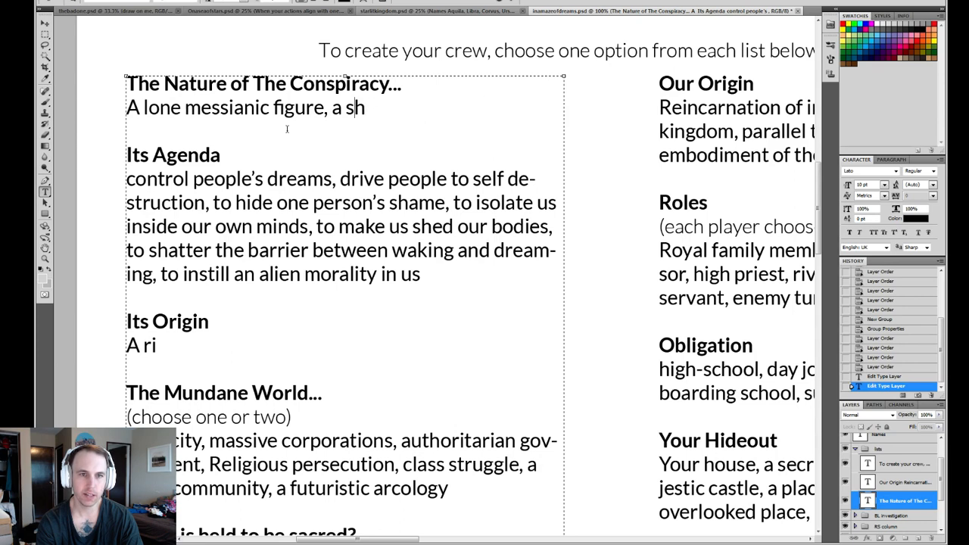
{"action": "type", "text": "ecret "}
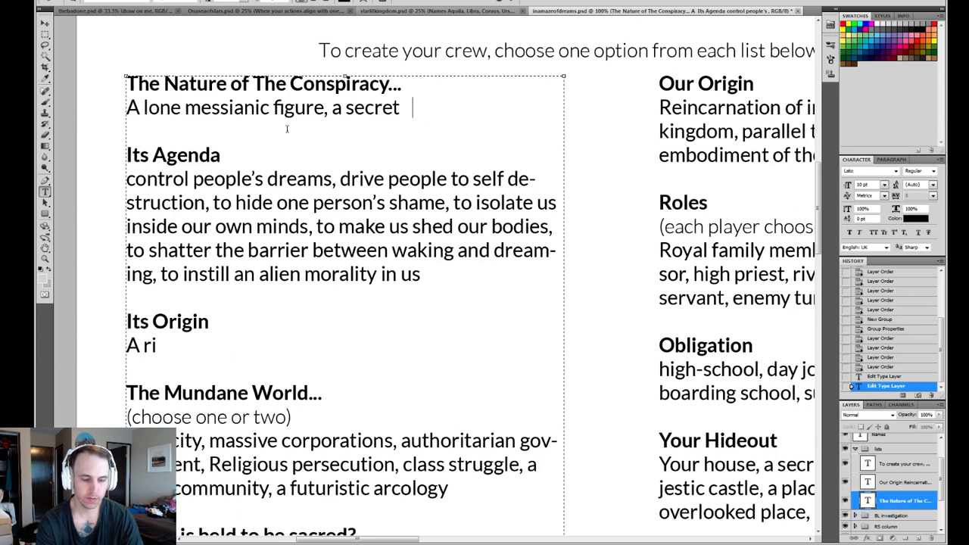
{"action": "type", "text": "society,"}
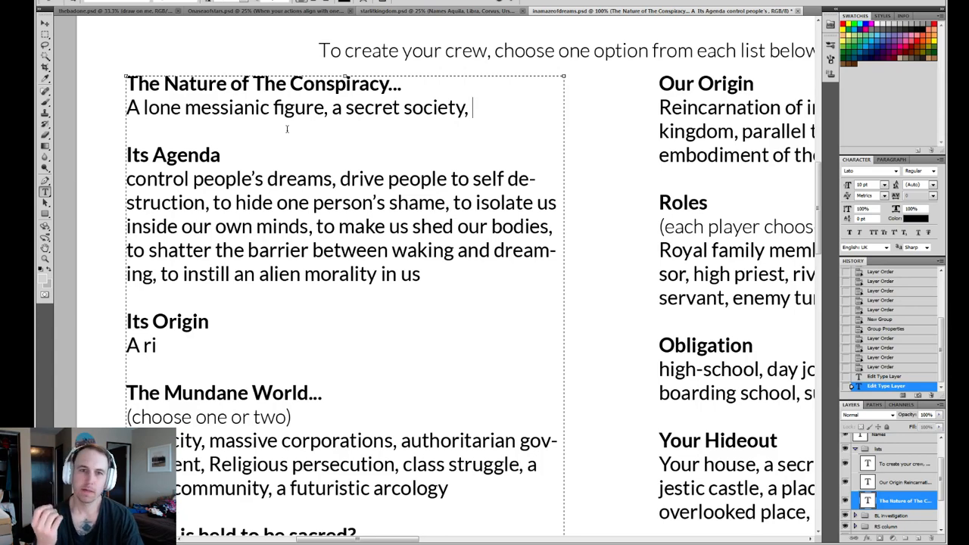
{"action": "type", "text": "aliens"}
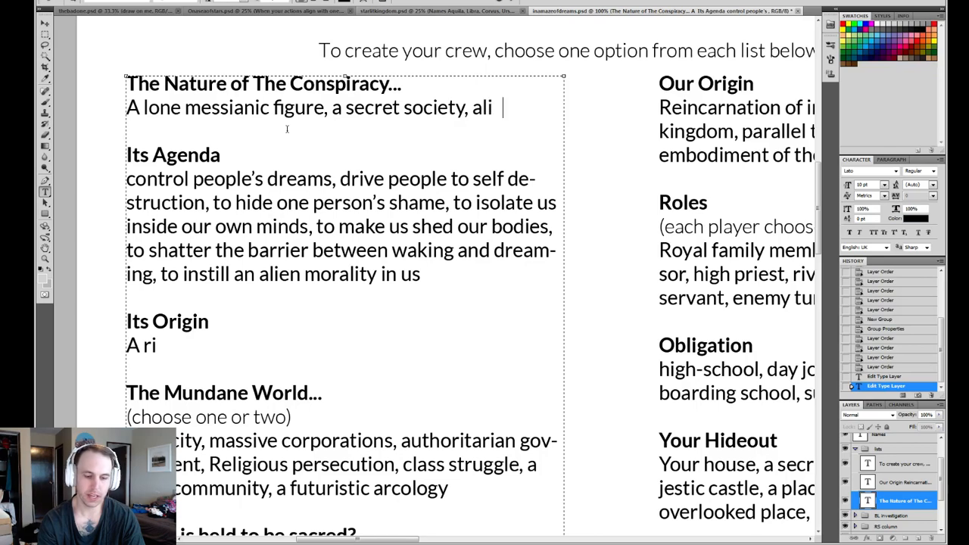
{"action": "key", "text": "BackSpace"}
{"action": "key", "text": "BackSpace"}
{"action": "key", "text": "BackSpace"}
{"action": "key", "text": "BackSpace"}
{"action": "key", "text": "BackSpace"}
{"action": "key", "text": "BackSpace"}
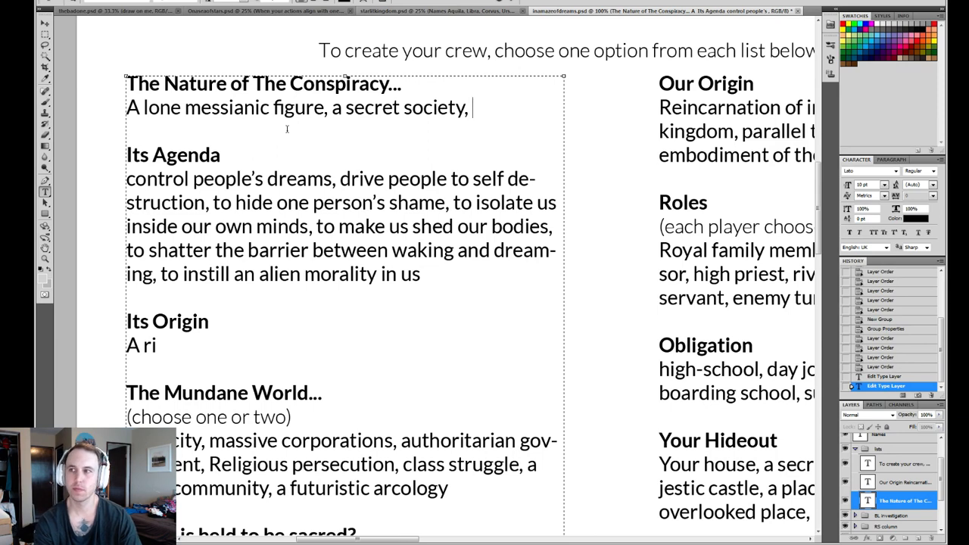
{"action": "type", "text": "beings"}
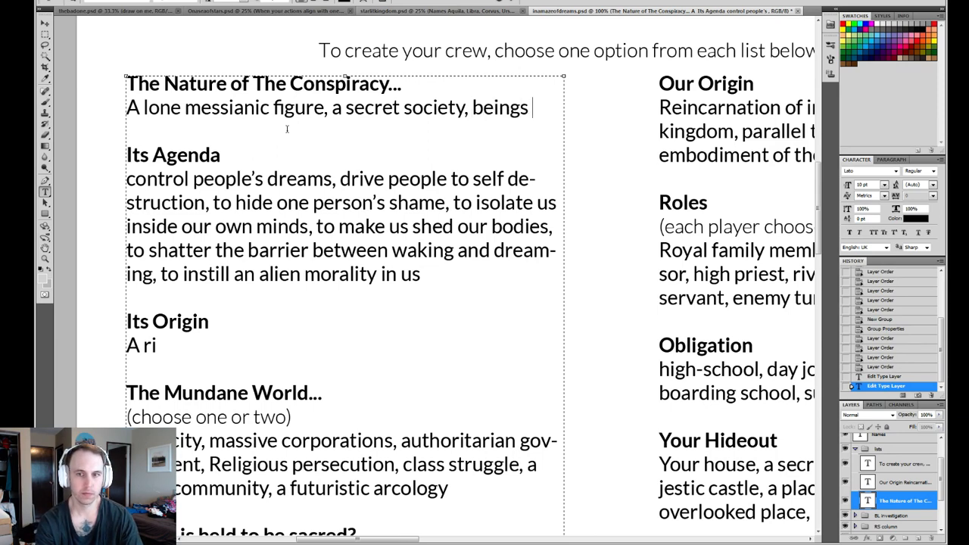
{"action": "key", "text": "BackSpace"}
{"action": "key", "text": "BackSpace"}
{"action": "key", "text": "BackSpace"}
{"action": "key", "text": "BackSpace"}
{"action": "key", "text": "BackSpace"}
{"action": "key", "text": "BackSpace"}
{"action": "key", "text": "BackSpace"}
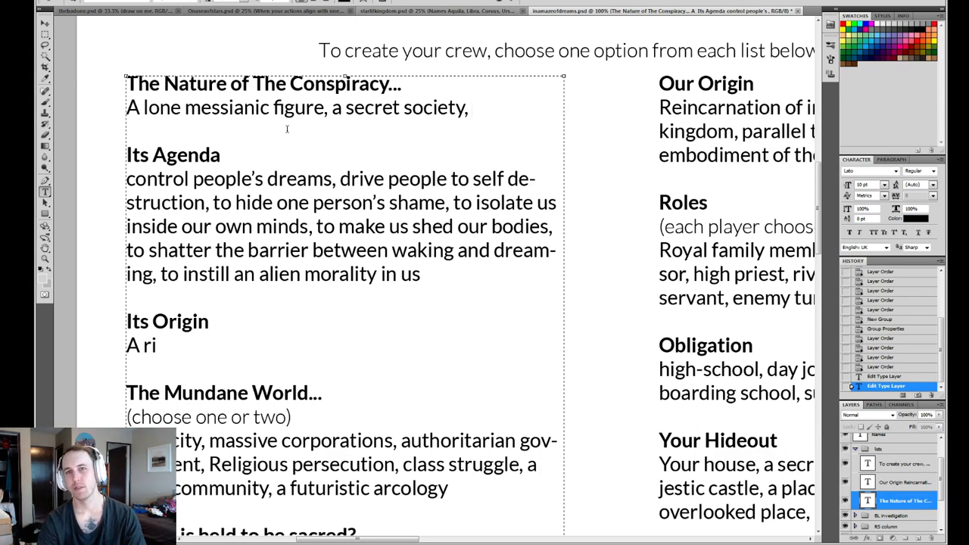
- Append "artists and" to the end of "The Nature of The Conspiracy..." option list
{"action": "type", "text": "artist"}
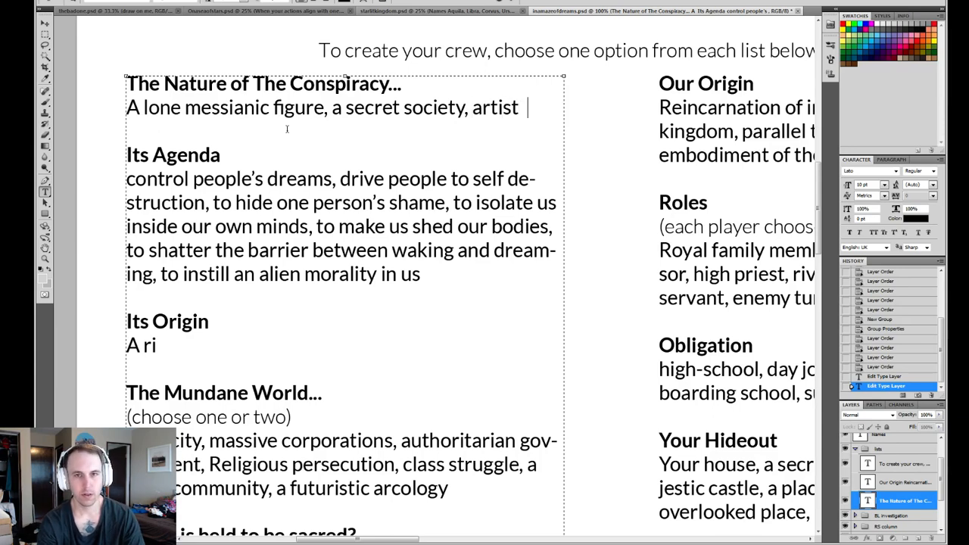
{"action": "key", "text": "BackSpace"}
{"action": "type", "text": "s and"}
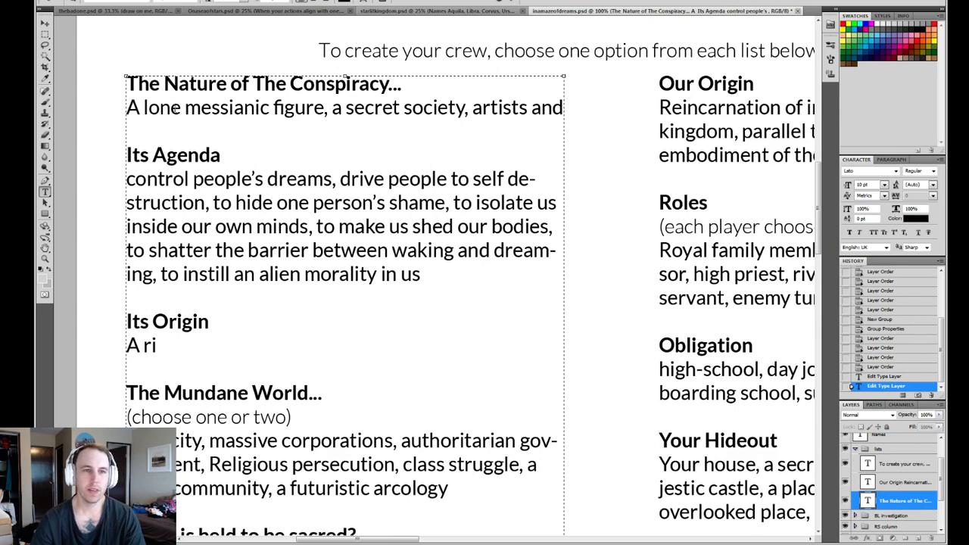
- Copy the option line under "The Nature of The Conspiracy..." over the "A ri" text under "Its Origin"
{"action": "left_click_drag", "start_coordinate": [126, 107], "coordinate": [617, 119]}
{"action": "key", "text": "ctrl+c"}
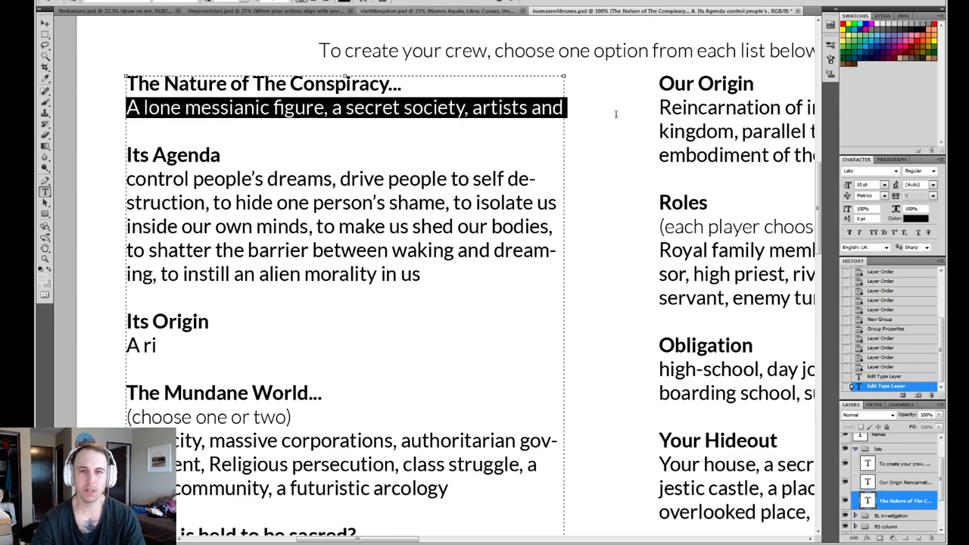
{"action": "key", "text": "BackSpace"}
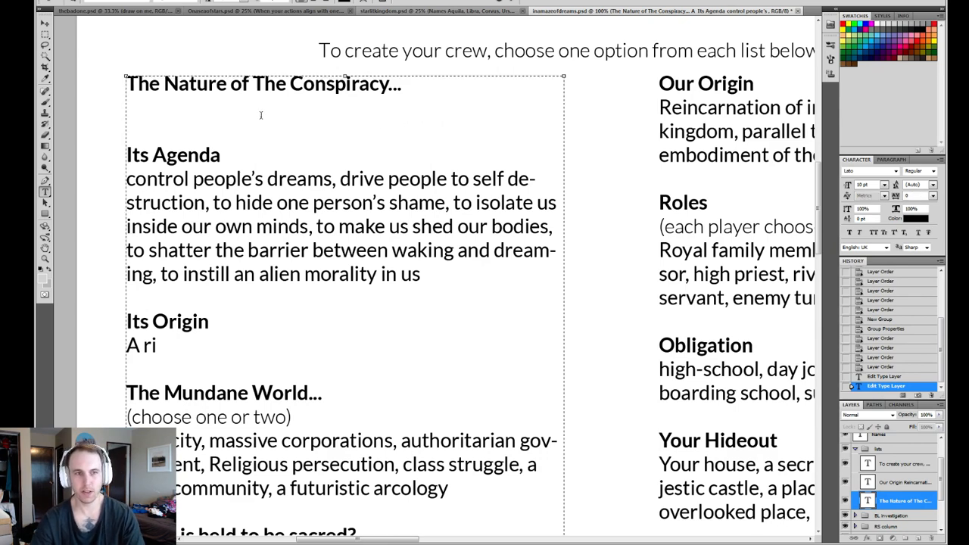
{"action": "key", "text": "ctrl+z"}
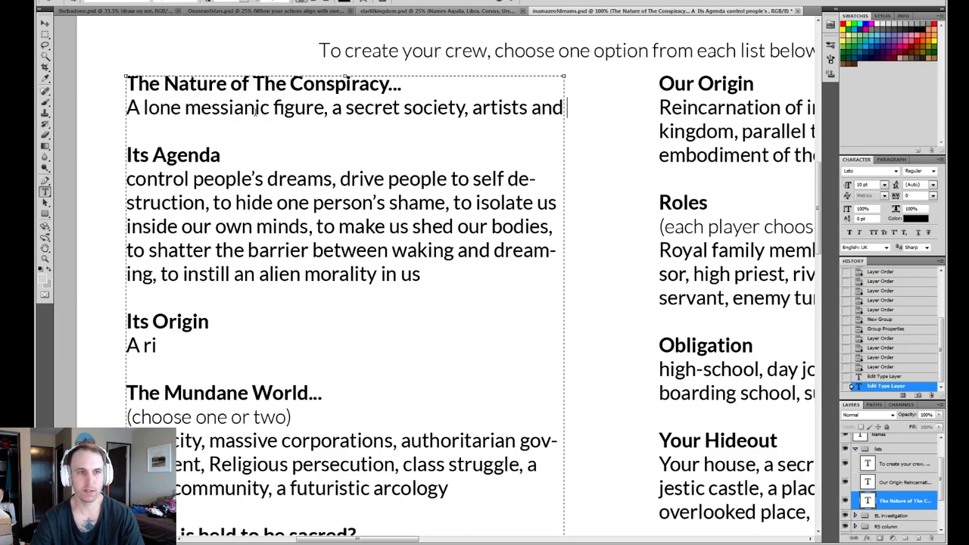
{"action": "key", "text": "shift+Home"}
{"action": "key", "text": "ctrl+v"}
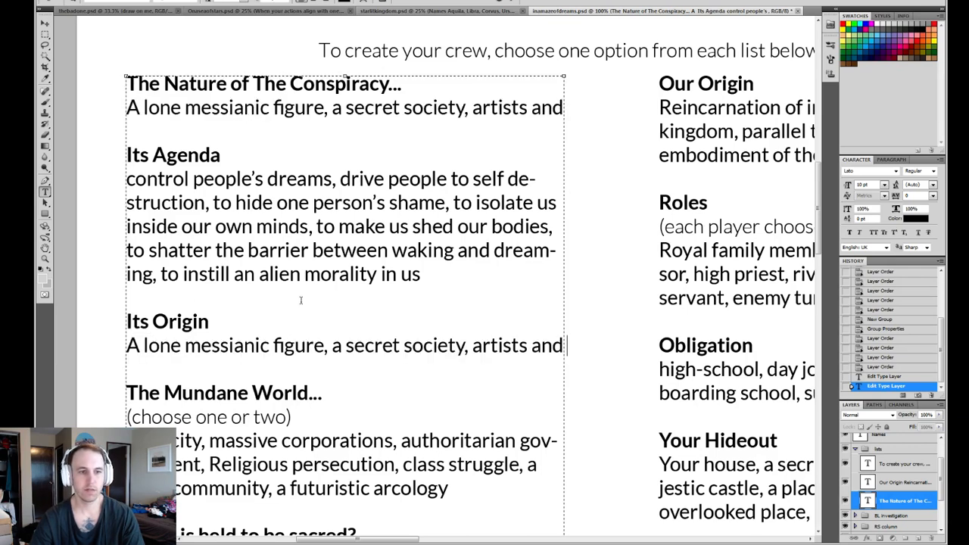
- Replace the options under "The Nature of The Conspiracy..." with "An idealogical virus"
{"action": "left_click_drag", "start_coordinate": [565, 108], "coordinate": [137, 108]}
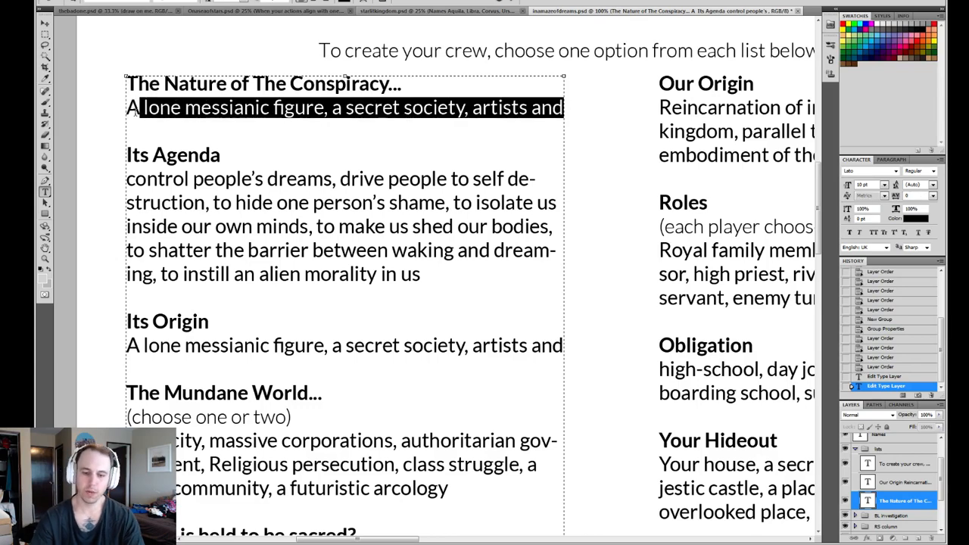
{"action": "key", "text": "BackSpace"}
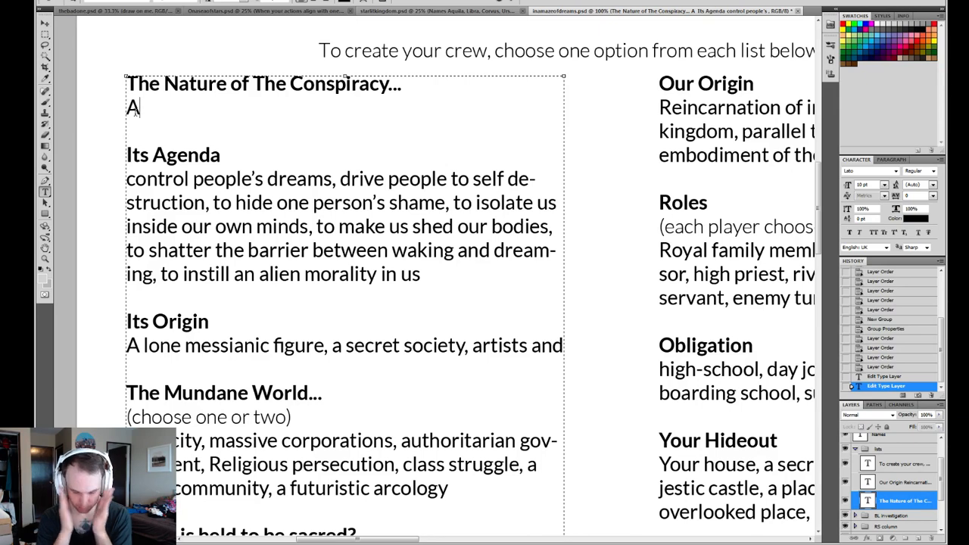
{"action": "type", "text": "n i"}
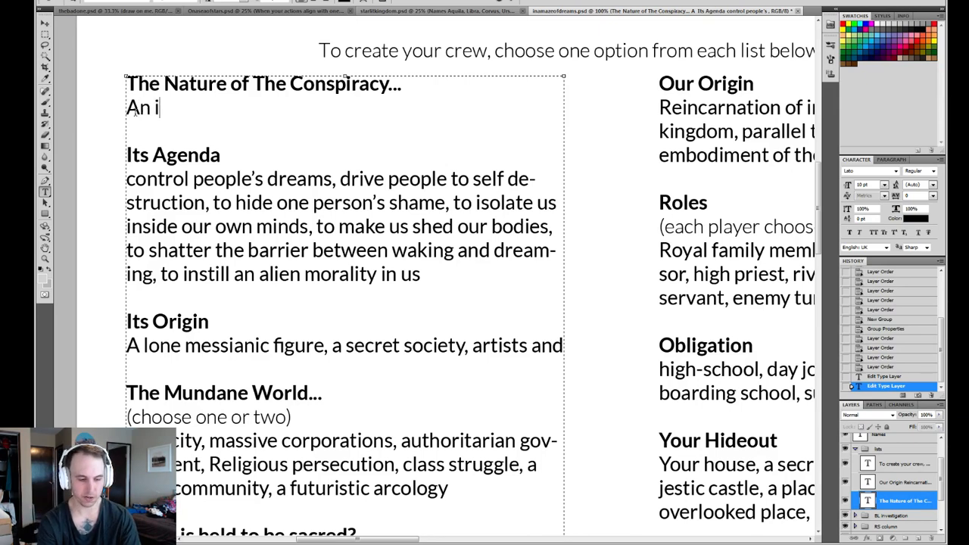
{"action": "type", "text": "dealogical"}
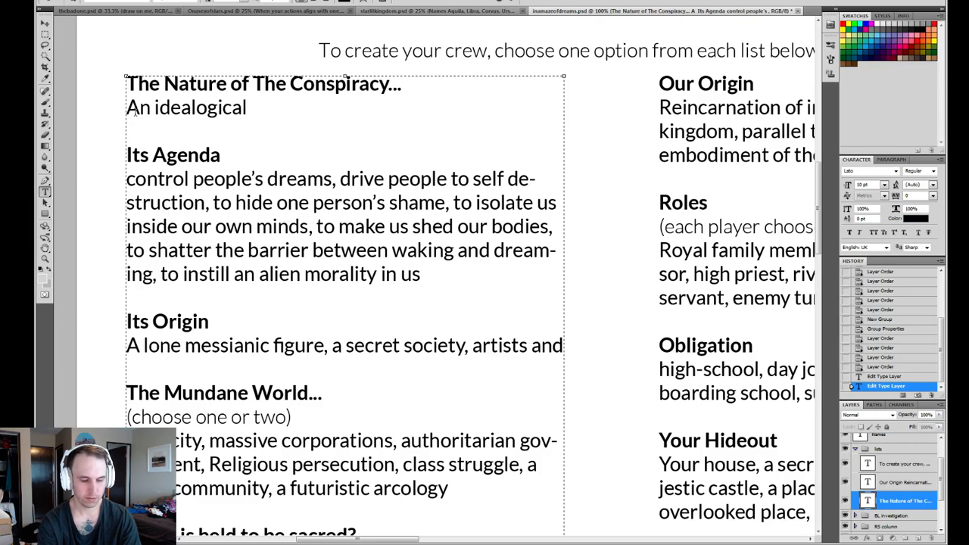
{"action": "type", "text": " virus"}
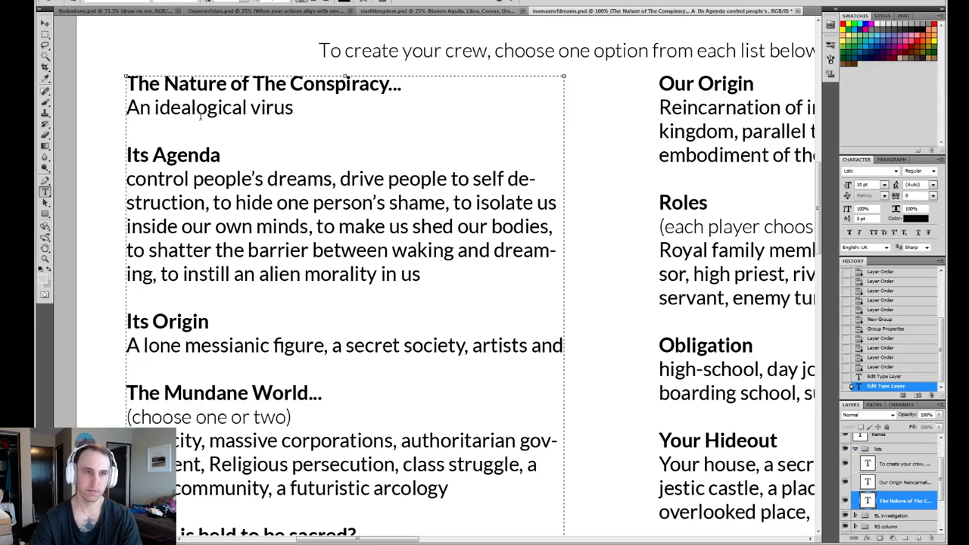
- Shorten "idealogical" to "idea" so the conspiracy's nature reads "An idea virus"
{"action": "left_click_drag", "start_coordinate": [246, 107], "coordinate": [191, 107]}
{"action": "key", "text": "BackSpace"}
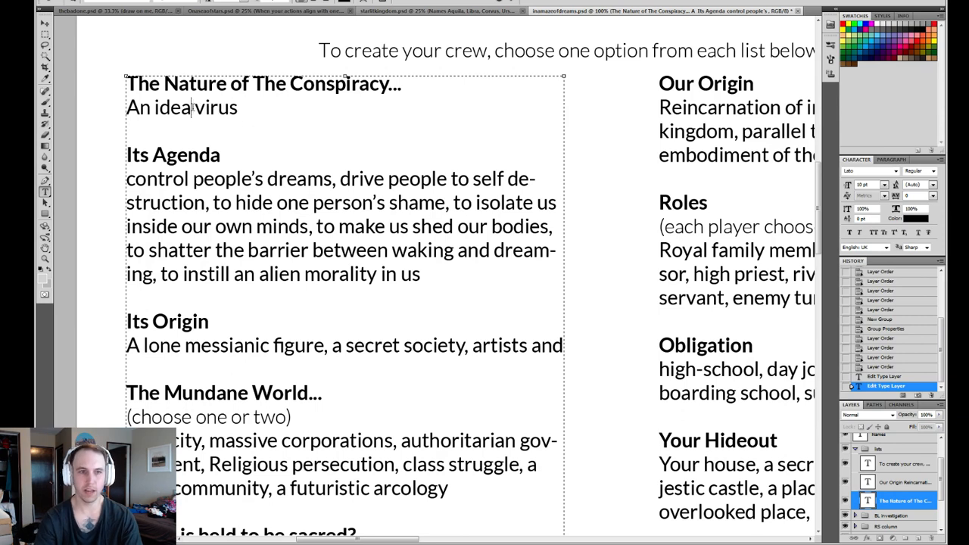
{"action": "left_click", "coordinate": [140, 107]}
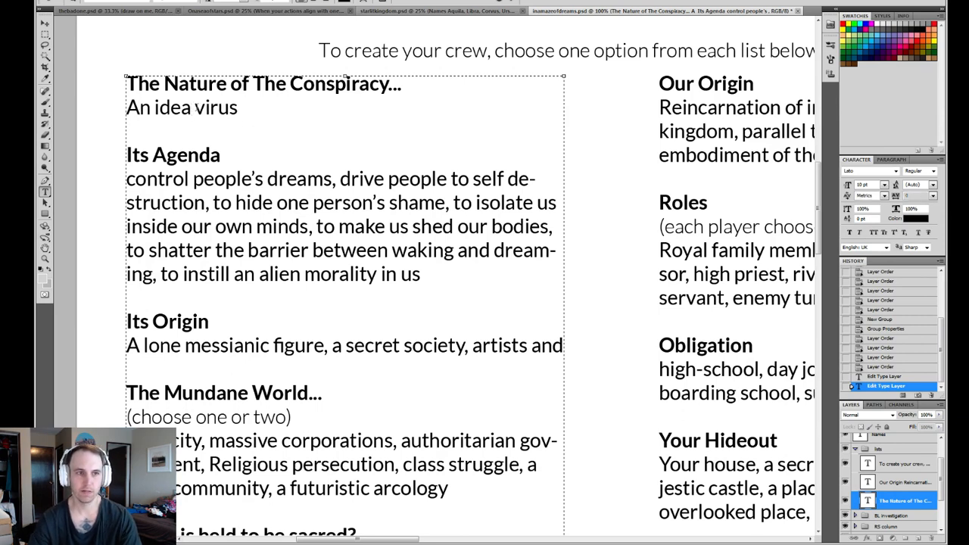
{"action": "left_click_drag", "start_coordinate": [286, 111], "coordinate": [126, 80]}
{"action": "left_click", "coordinate": [302, 114]}
- Reword the conspiracy's nature entry to "A vector of the idea virus"
{"action": "left_click_drag", "start_coordinate": [170, 108], "coordinate": [184, 109]}
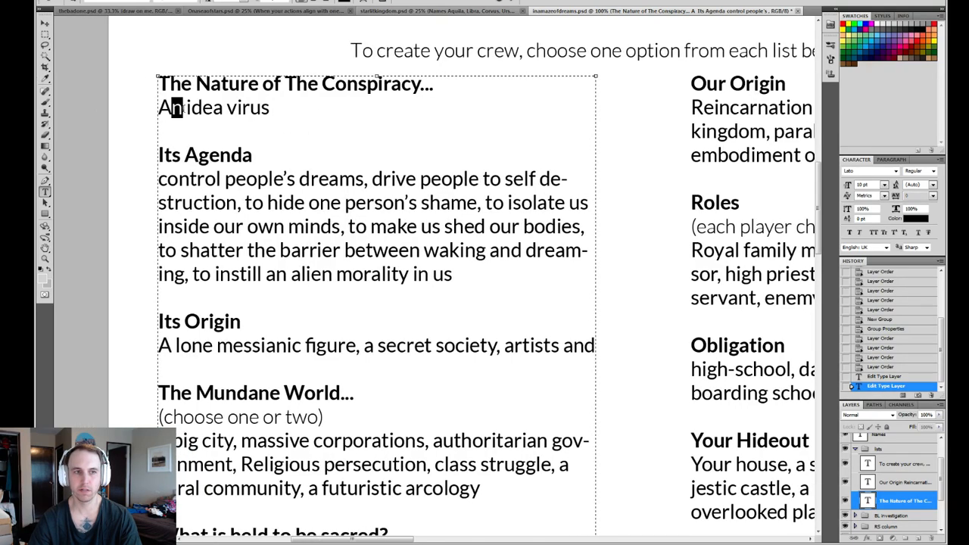
{"action": "type", "text": "ve"}
{"action": "key", "text": "BackSpace"}
{"action": "key", "text": "BackSpace"}
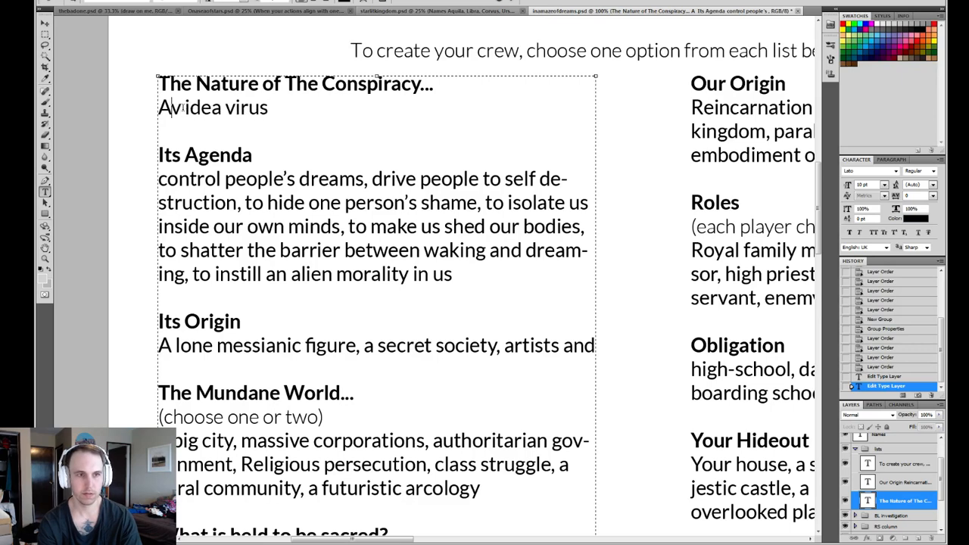
{"action": "type", "text": "vector "}
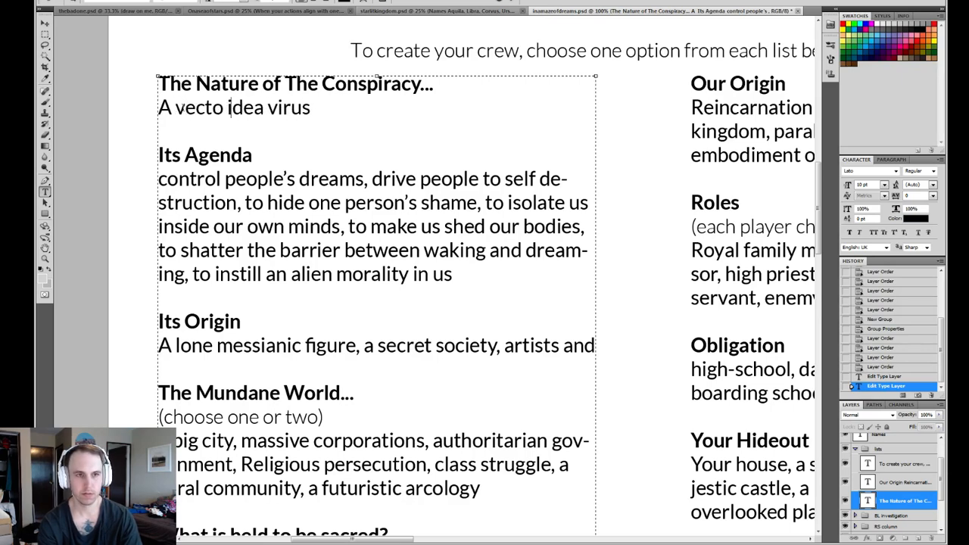
{"action": "type", "text": "of the"}
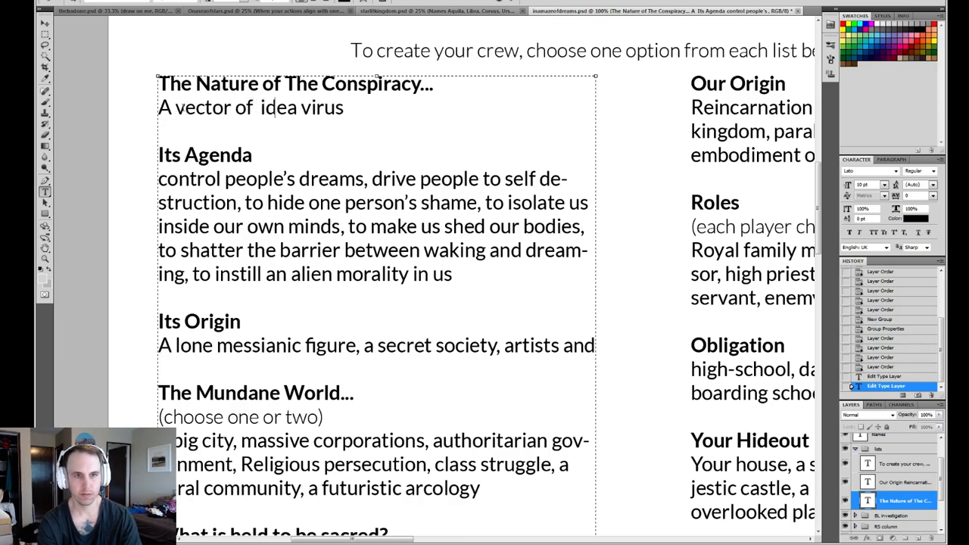
{"action": "key", "text": "Delete"}
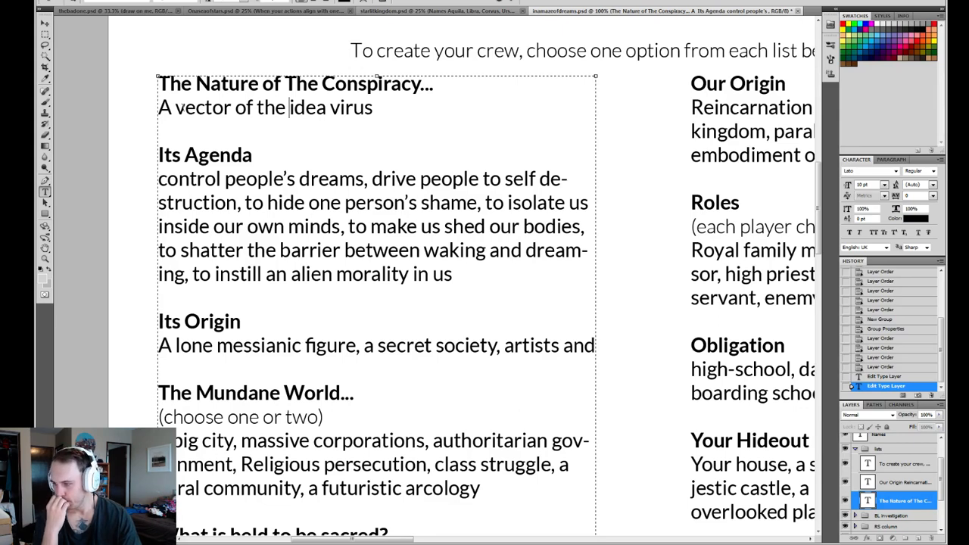
- Change the "Its Origin" heading to "Its perpetrators"
{"action": "left_click", "coordinate": [240, 323]}
{"action": "left_click_drag", "start_coordinate": [239, 322], "coordinate": [185, 322]}
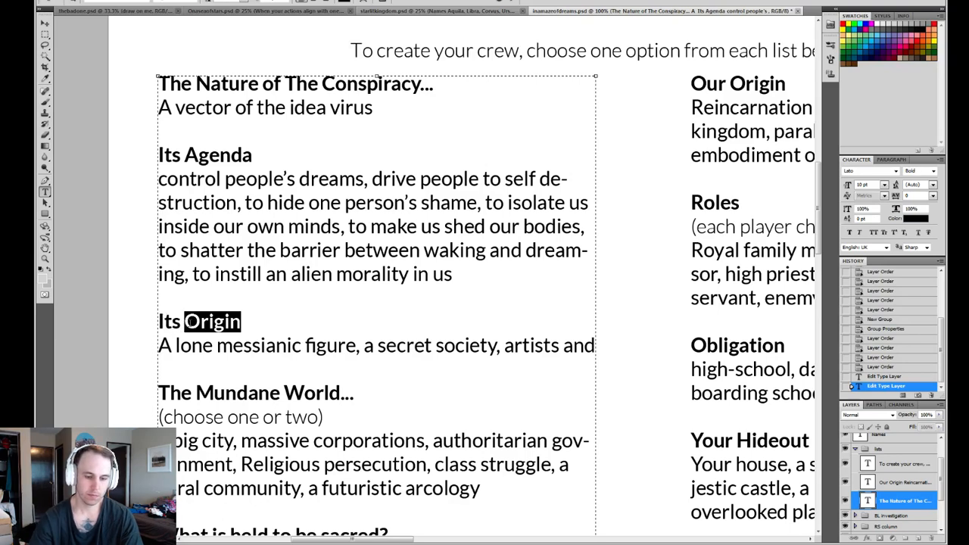
{"action": "type", "text": "perpetrators"}
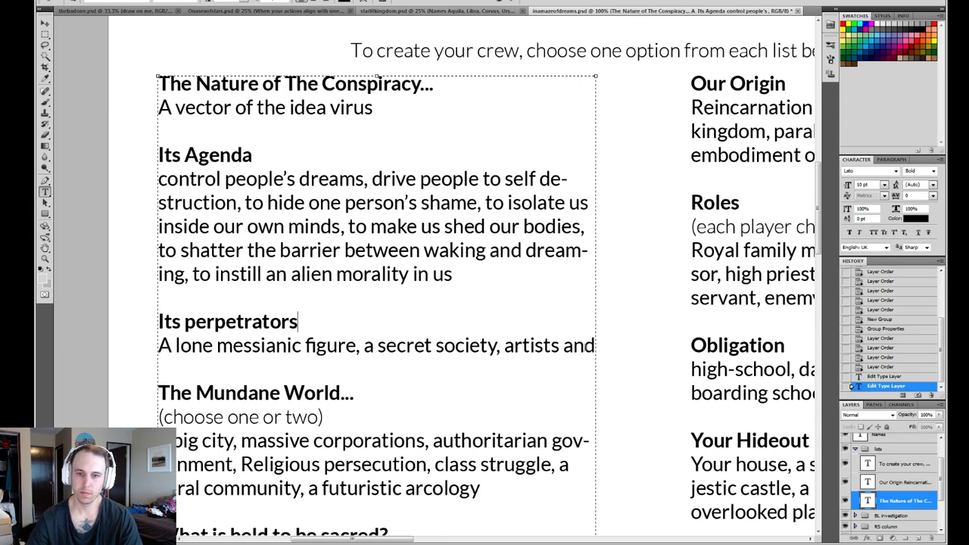
- Complete the unfinished perpetrators entry so it reads "artists and luminaries,"
{"action": "left_click", "coordinate": [607, 352]}
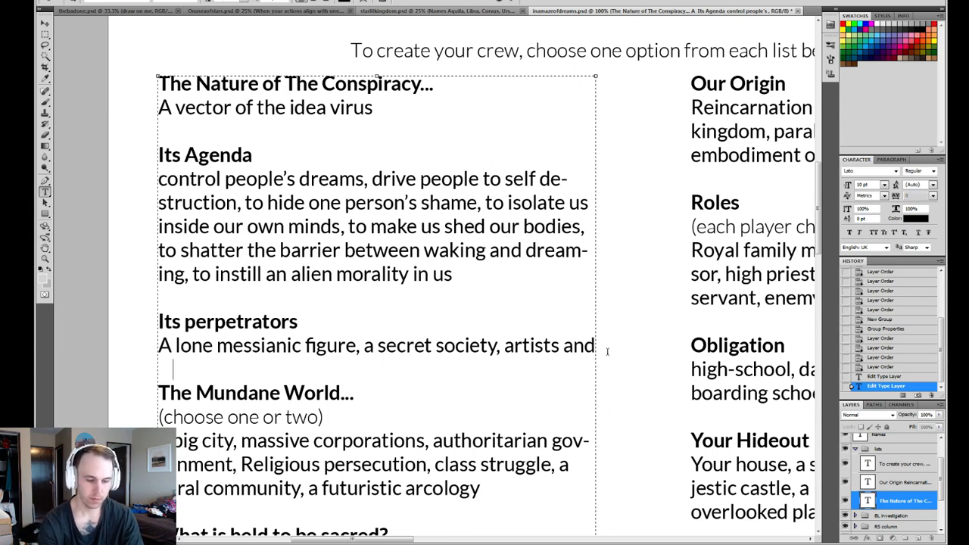
{"action": "type", "text": "visionaries"}
{"action": "key", "text": "BackSpace"}
{"action": "key", "text": "BackSpace"}
{"action": "key", "text": "BackSpace"}
{"action": "key", "text": "BackSpace"}
{"action": "key", "text": "BackSpace"}
{"action": "key", "text": "BackSpace"}
{"action": "key", "text": "BackSpace"}
{"action": "key", "text": "BackSpace"}
{"action": "key", "text": "BackSpace"}
{"action": "key", "text": "BackSpace"}
{"action": "key", "text": "BackSpace"}
{"action": "type", "text": "luminaries,"}
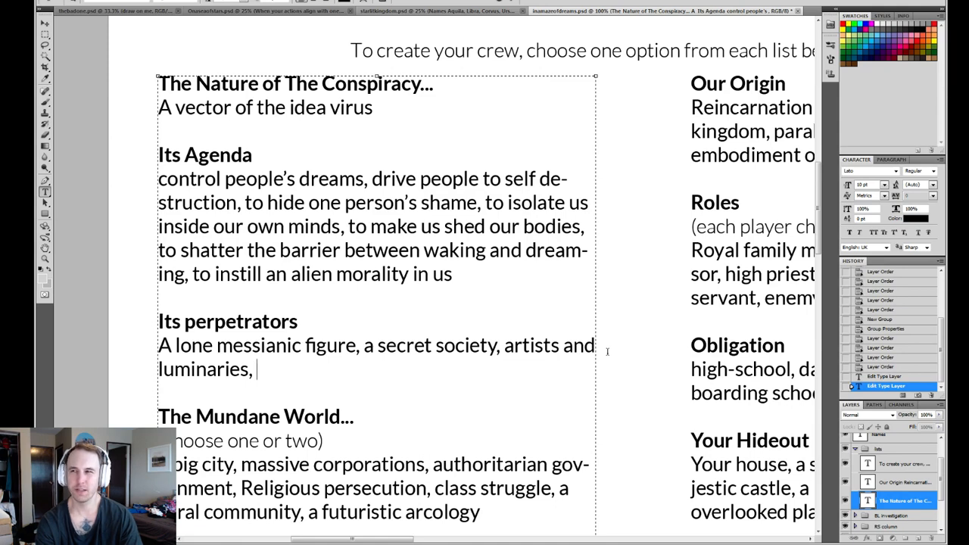
- Add "a cabal of sorcerors," to the end of the perpetrators list
{"action": "type", "text": "a cabal "}
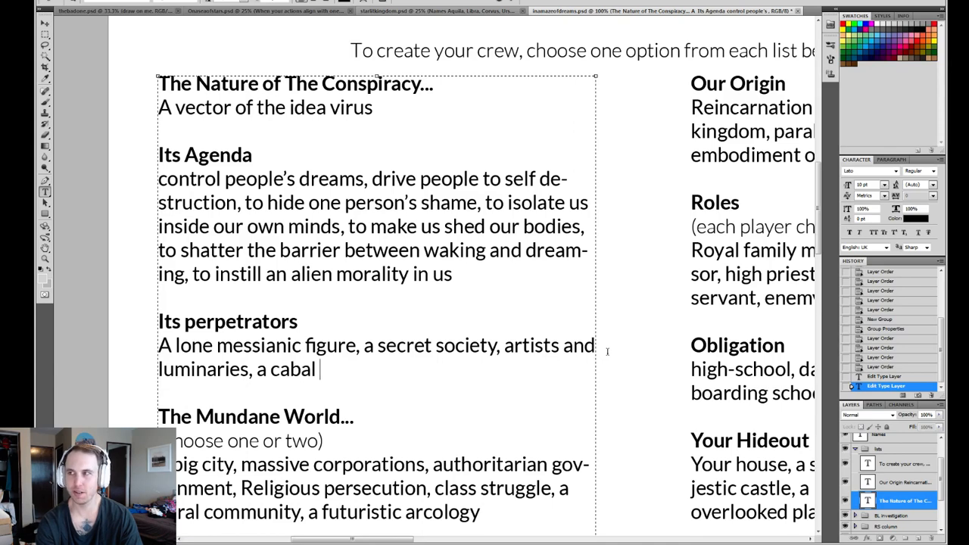
{"action": "type", "text": "of sorcerors,"}
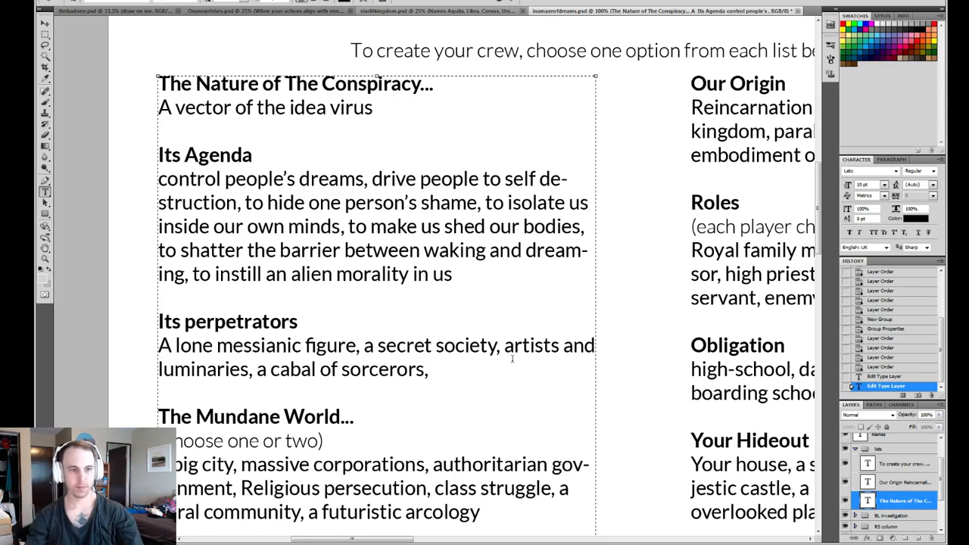
- Make the opening "A" of the perpetrators list lowercase so it begins "a lone messianic figure"
{"action": "left_click_drag", "start_coordinate": [170, 345], "coordinate": [151, 345]}
{"action": "type", "text": "a"}
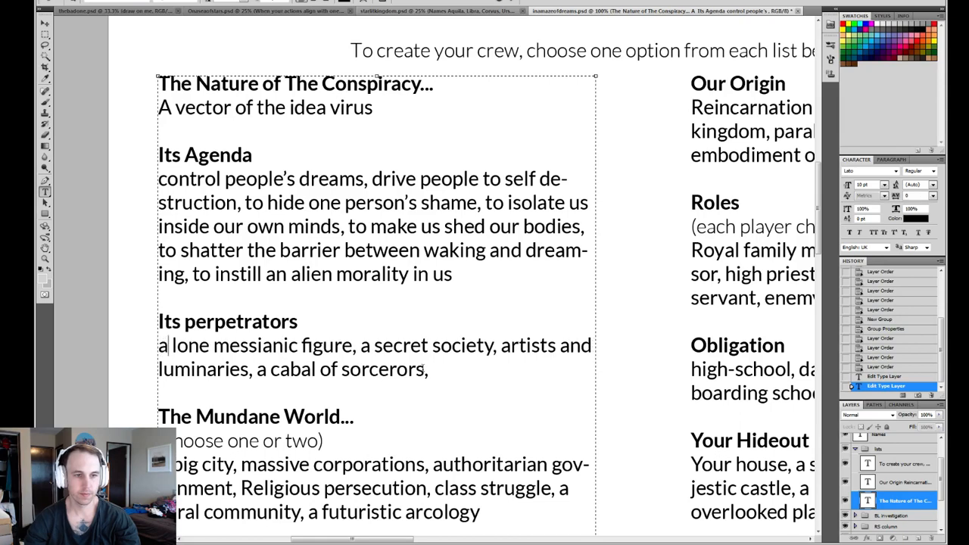
{"action": "left_click", "coordinate": [479, 371]}
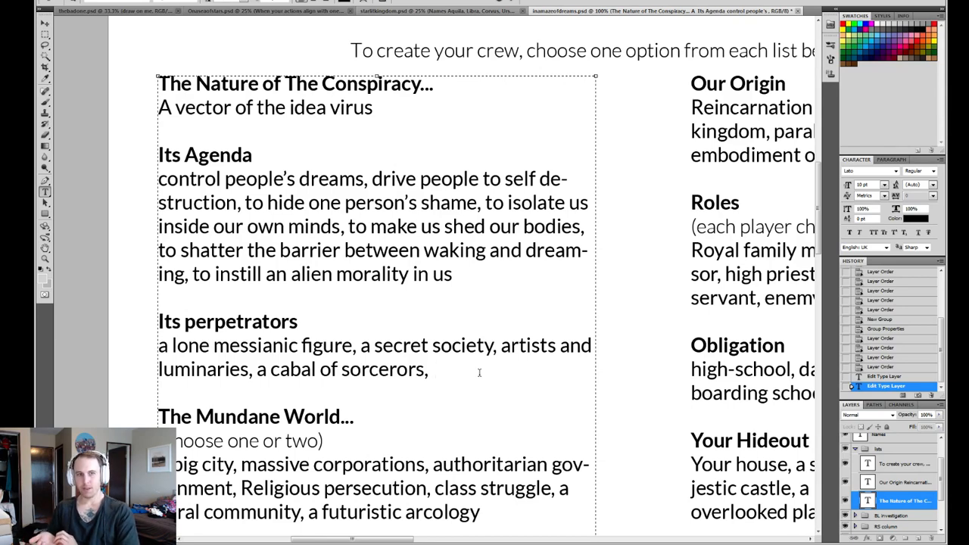
- Change the "Its perpetrators" heading to "The vector of infection"
{"action": "left_click_drag", "start_coordinate": [300, 323], "coordinate": [162, 322]}
{"action": "key", "text": "BackSpace"}
{"action": "key", "text": "BackSpace"}
{"action": "type", "text": "Th"}
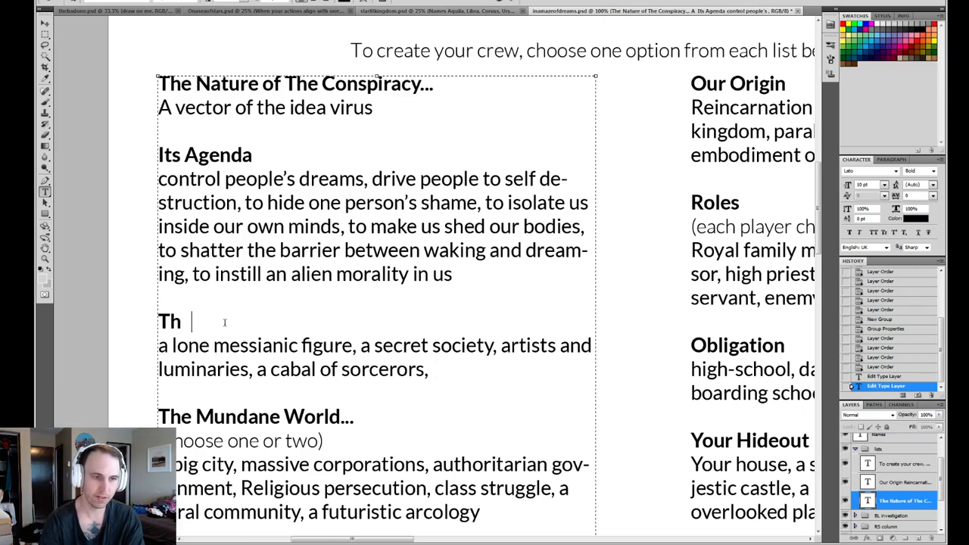
{"action": "type", "text": "e vector of in"}
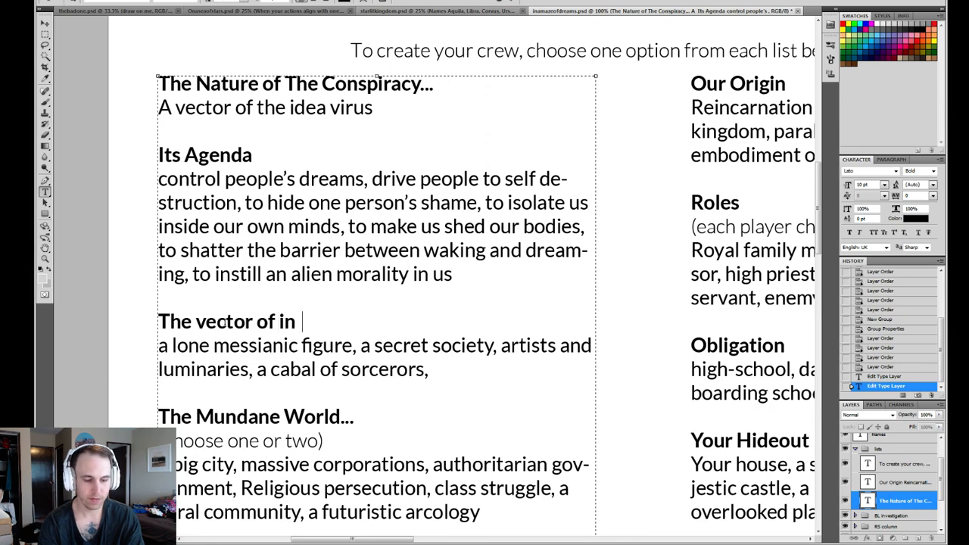
{"action": "key", "text": "BackSpace"}
{"action": "type", "text": "fection"}
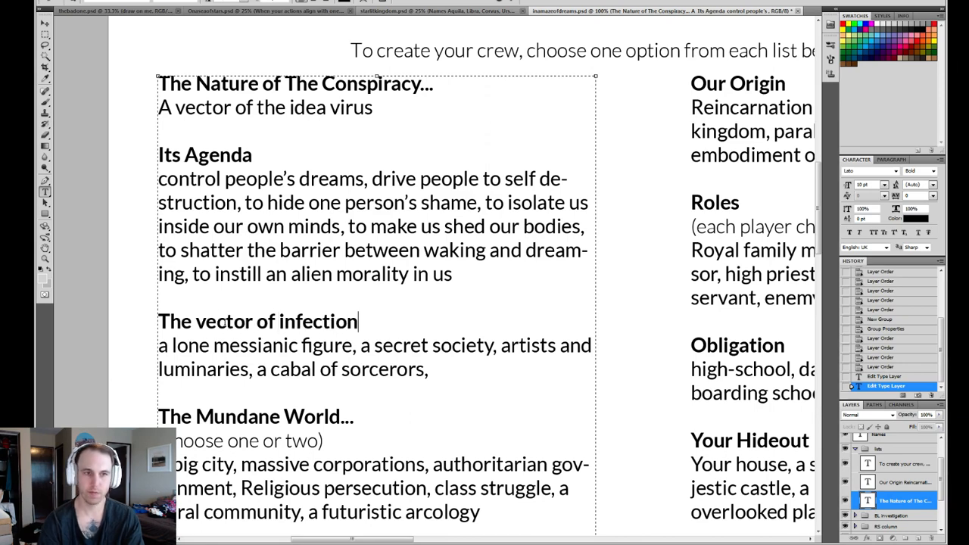
{"action": "left_click_drag", "start_coordinate": [259, 156], "coordinate": [173, 155]}
{"action": "left_click", "coordinate": [296, 157]}
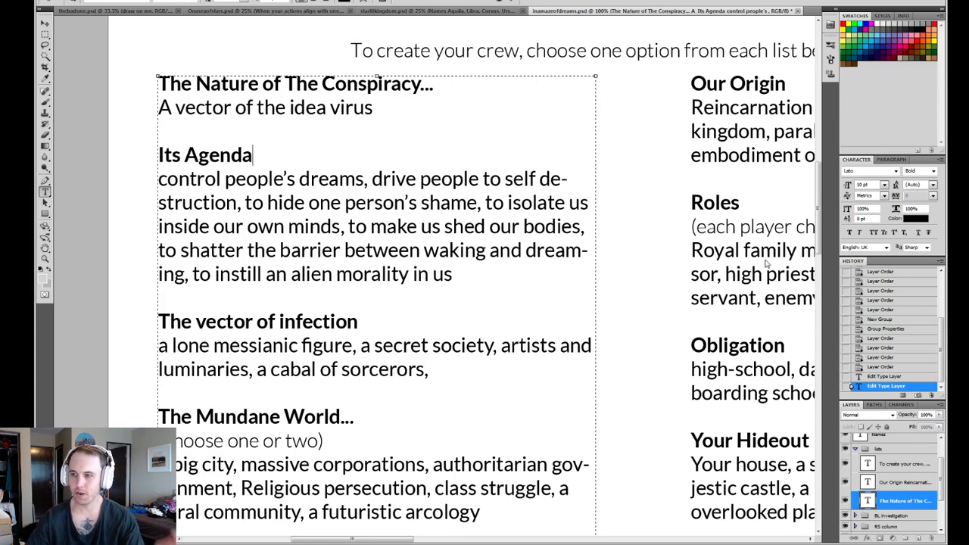
{"action": "left_click_drag", "start_coordinate": [254, 155], "coordinate": [175, 155]}
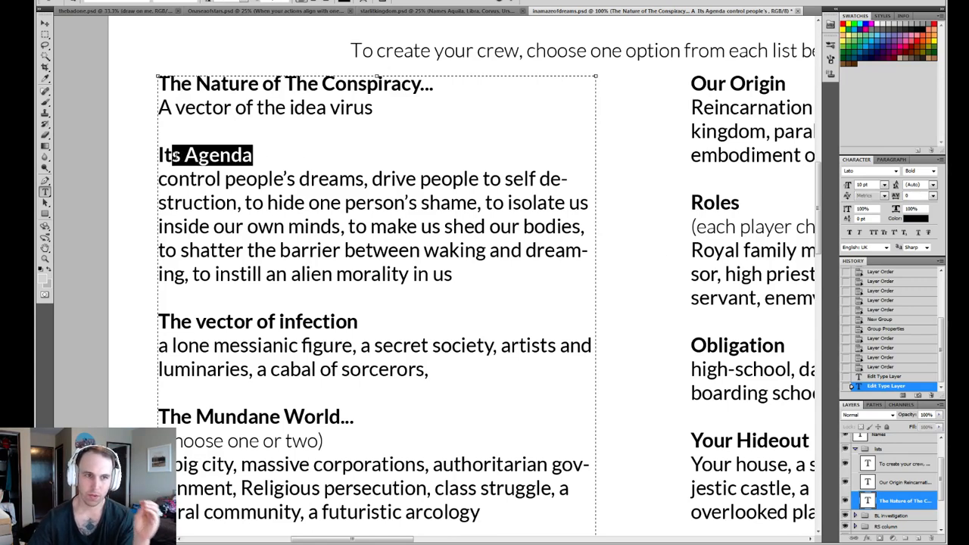
{"action": "left_click_drag", "start_coordinate": [256, 155], "coordinate": [188, 154]}
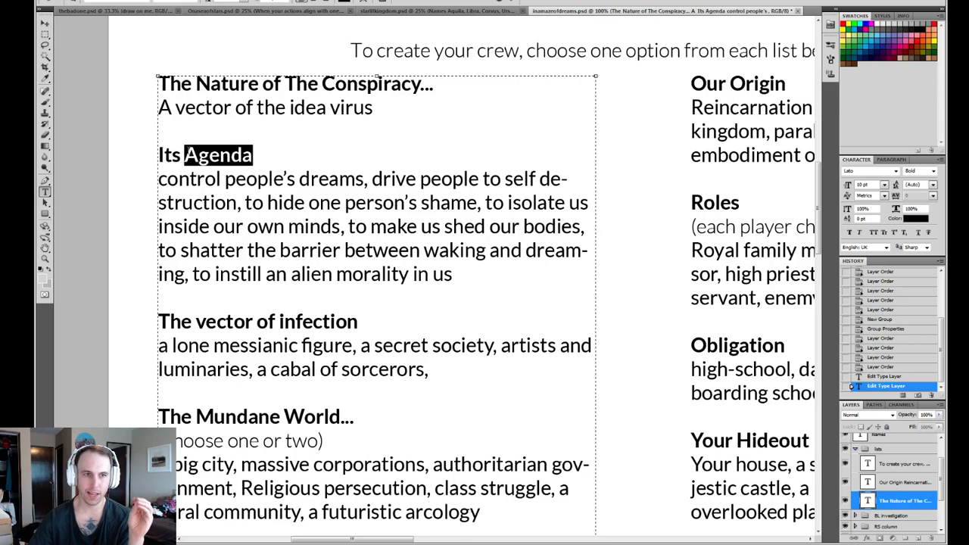
{"action": "left_click", "coordinate": [278, 155]}
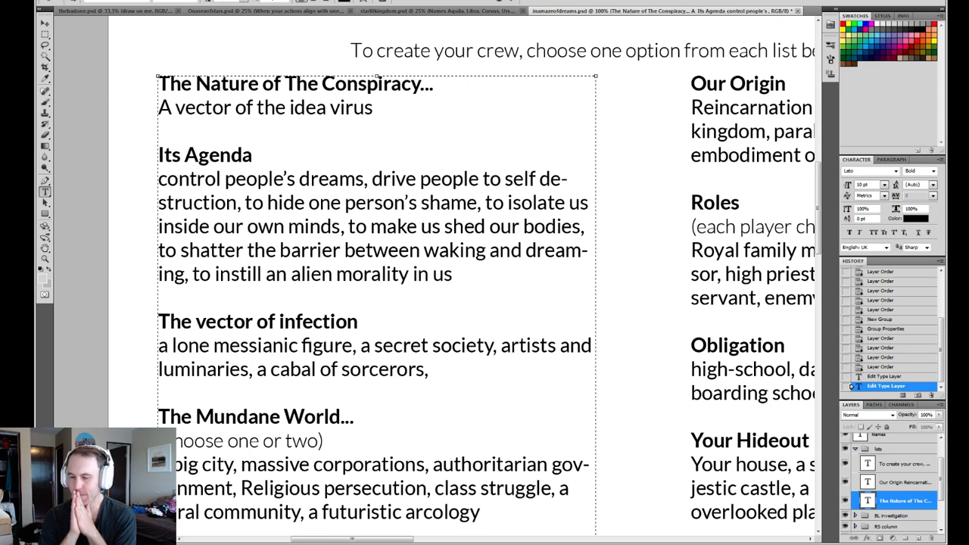
- Add "an online gheshtalt" to the end of the list under "The vector of infection"
{"action": "left_click", "coordinate": [454, 366]}
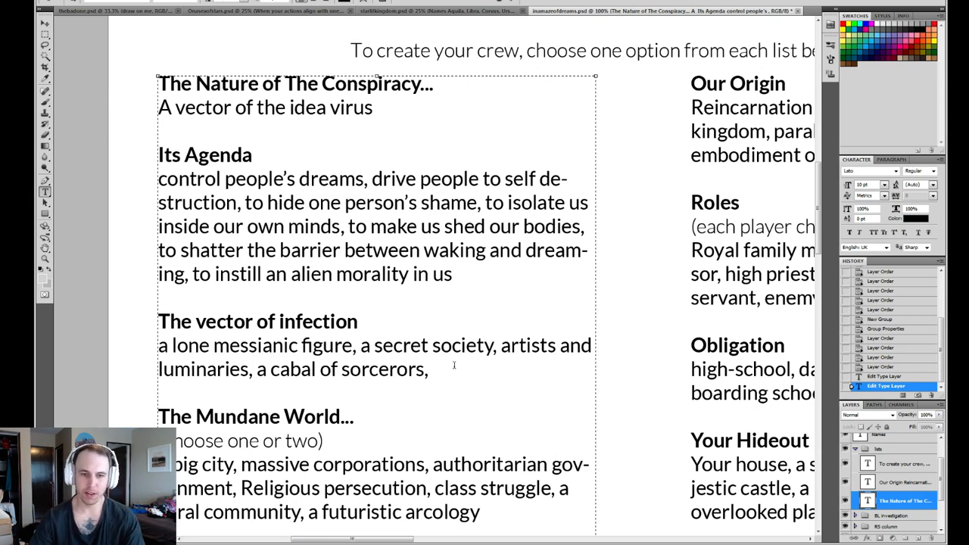
{"action": "key", "text": "BackSpace"}
{"action": "type", "text": "a "}
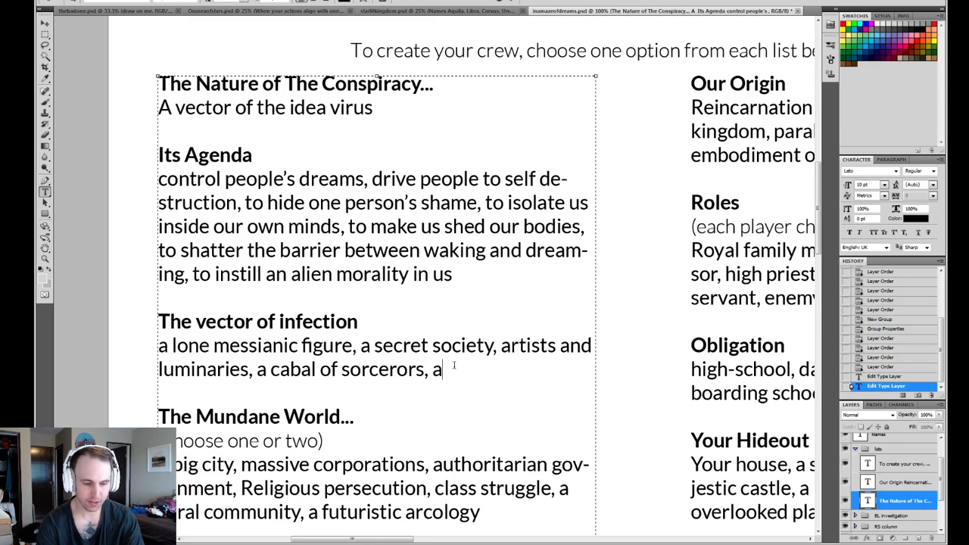
{"action": "type", "text": "onl"}
{"action": "key", "text": "BackSpace"}
{"action": "key", "text": "BackSpace"}
{"action": "key", "text": "BackSpace"}
{"action": "key", "text": "BackSpace"}
{"action": "type", "text": "n online gh"}
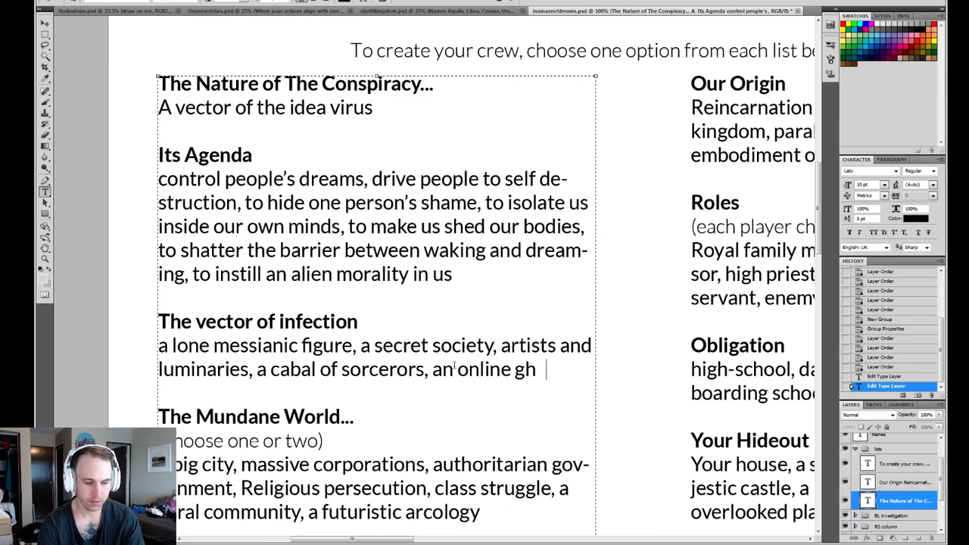
{"action": "key", "text": "BackSpace"}
{"action": "type", "text": "eshtalt"}
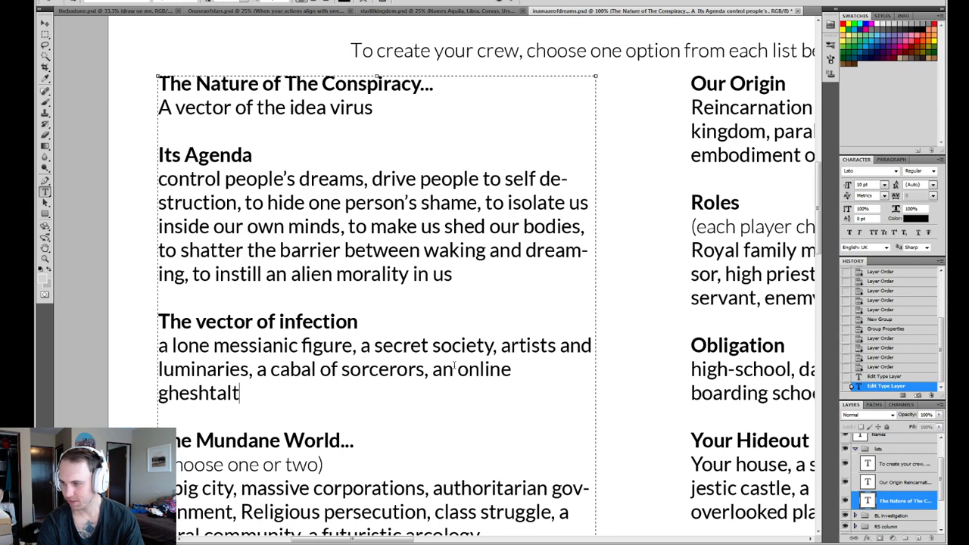
- Correct the spelling of "gheshtalt" to "gestalt" in the vector of infection list
{"action": "key", "text": "Left"}
{"action": "key", "text": "Left"}
{"action": "key", "text": "Left"}
{"action": "key", "text": "Left"}
{"action": "key", "text": "Left"}
{"action": "key", "text": "Left"}
{"action": "key", "text": "BackSpace"}
{"action": "key", "text": "Right"}
{"action": "key", "text": "Right"}
{"action": "key", "text": "Right"}
{"action": "key", "text": "Left"}
{"action": "key", "text": "Delete"}
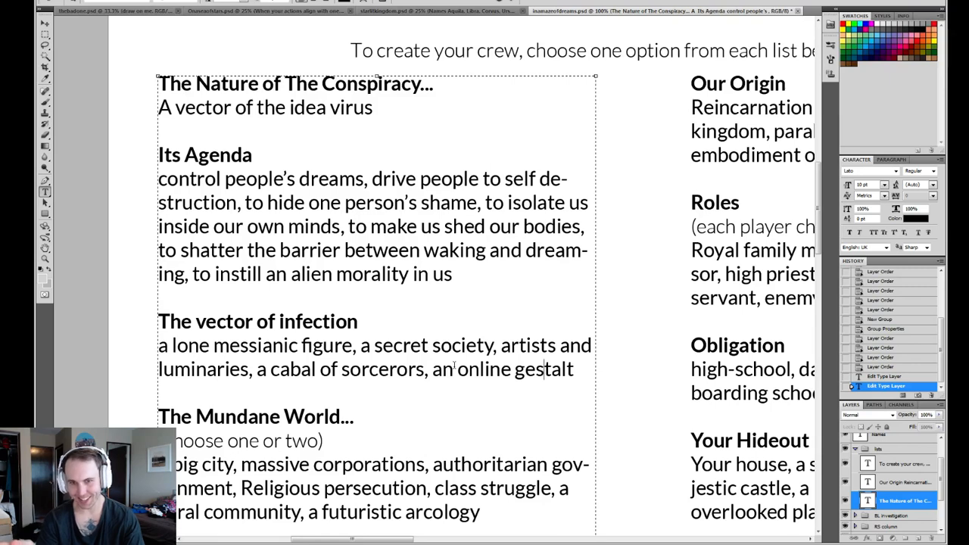
{"action": "left_click", "coordinate": [576, 371]}
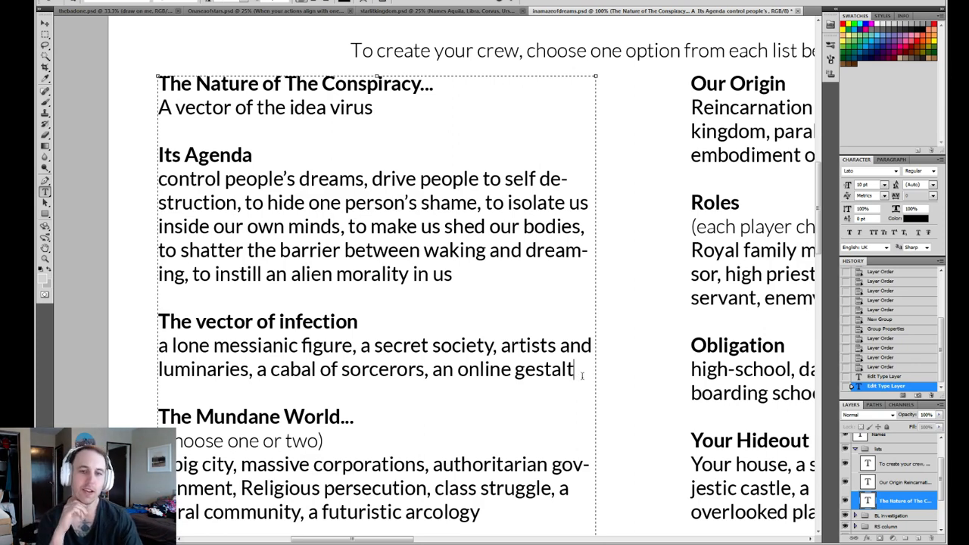
- Remove the word "Agenda" from the "Its Agenda" heading, leaving "Its"
{"action": "left_click_drag", "start_coordinate": [254, 155], "coordinate": [171, 155]}
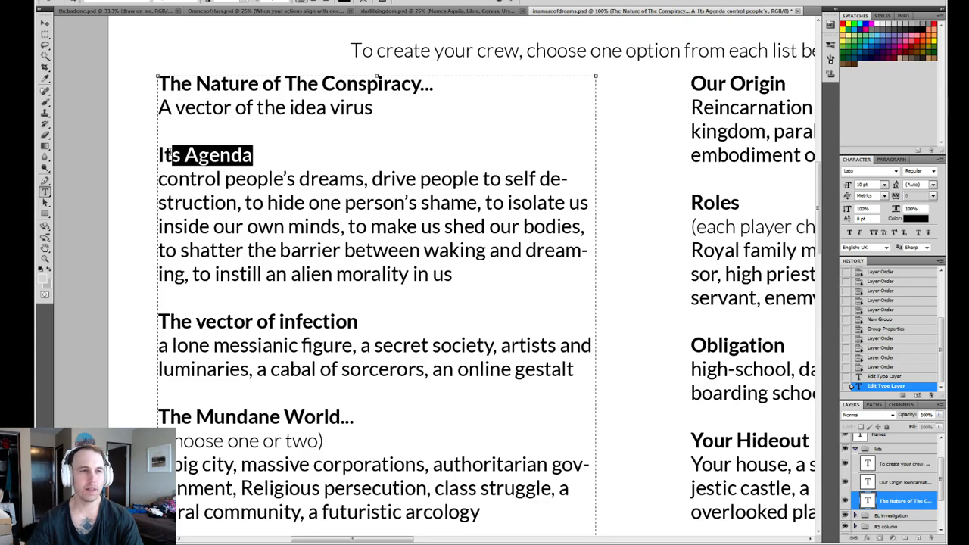
{"action": "left_click", "coordinate": [269, 158]}
{"action": "key", "text": "BackSpace"}
{"action": "key", "text": "BackSpace"}
{"action": "key", "text": "BackSpace"}
{"action": "key", "text": "BackSpace"}
{"action": "key", "text": "BackSpace"}
{"action": "key", "text": "BackSpace"}
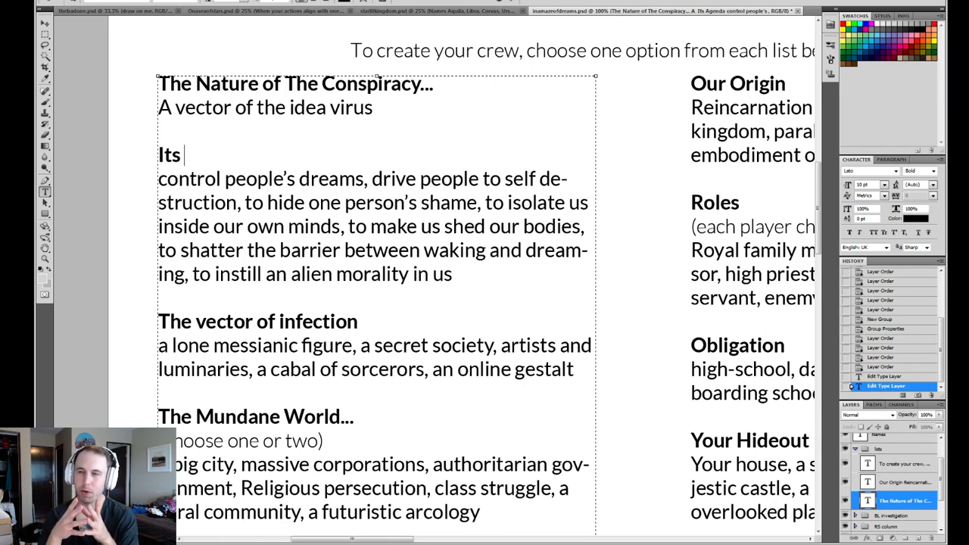
- Replace the entry under "The Nature of The Conspiracy..." with "What populations does it target, what is the method of infection?"
{"action": "left_click", "coordinate": [358, 137]}
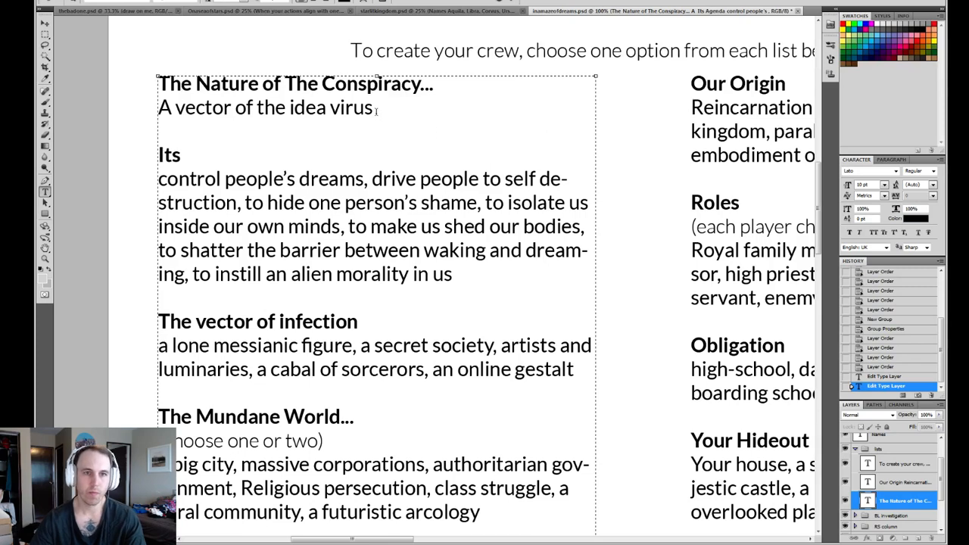
{"action": "triple_click", "coordinate": [376, 112]}
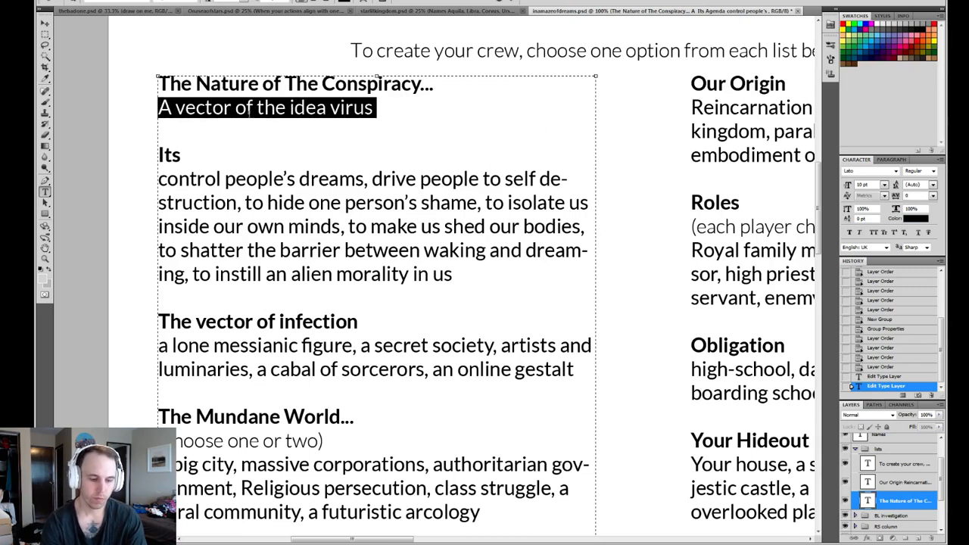
{"action": "type", "text": "What po"}
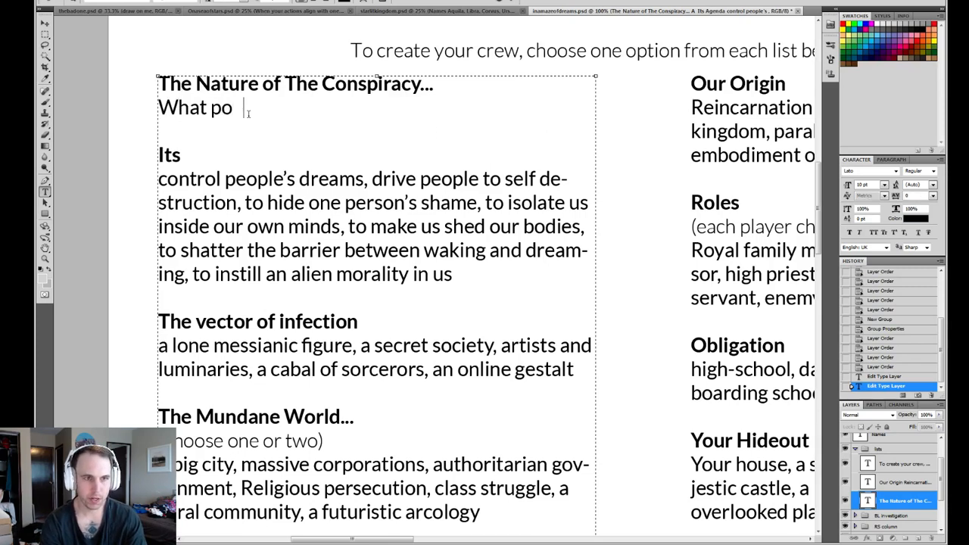
{"action": "type", "text": "pulations d"}
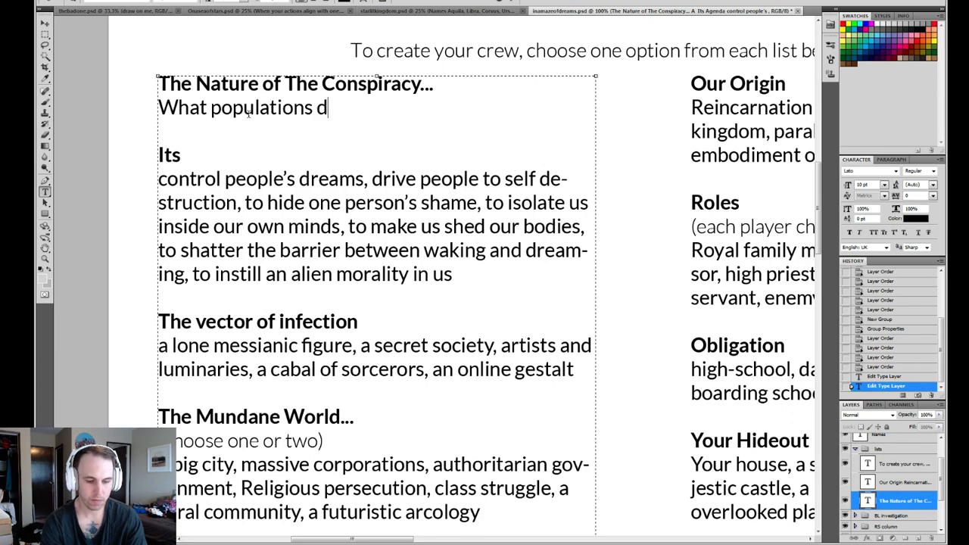
{"action": "type", "text": "oe s it targ"}
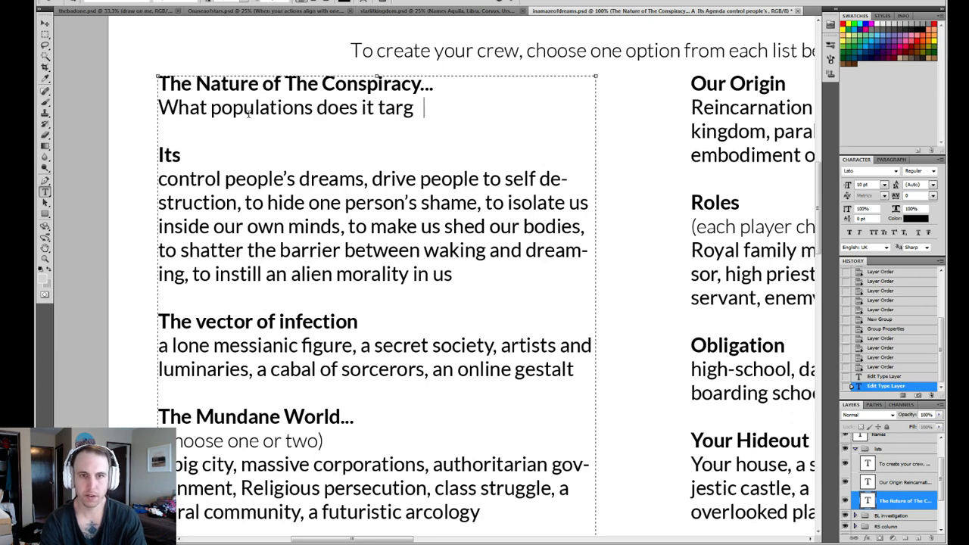
{"action": "type", "text": "et, wha"}
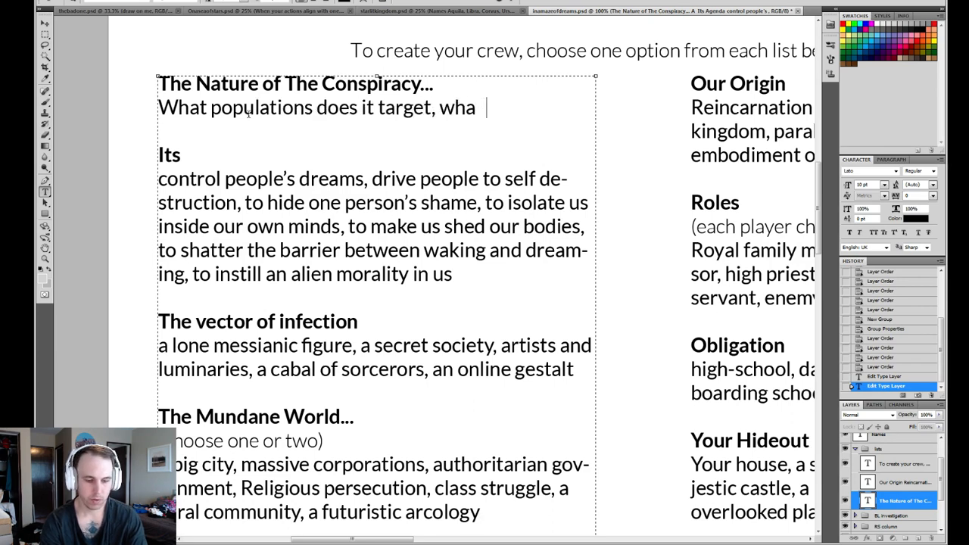
{"action": "type", "text": "t is the method of "}
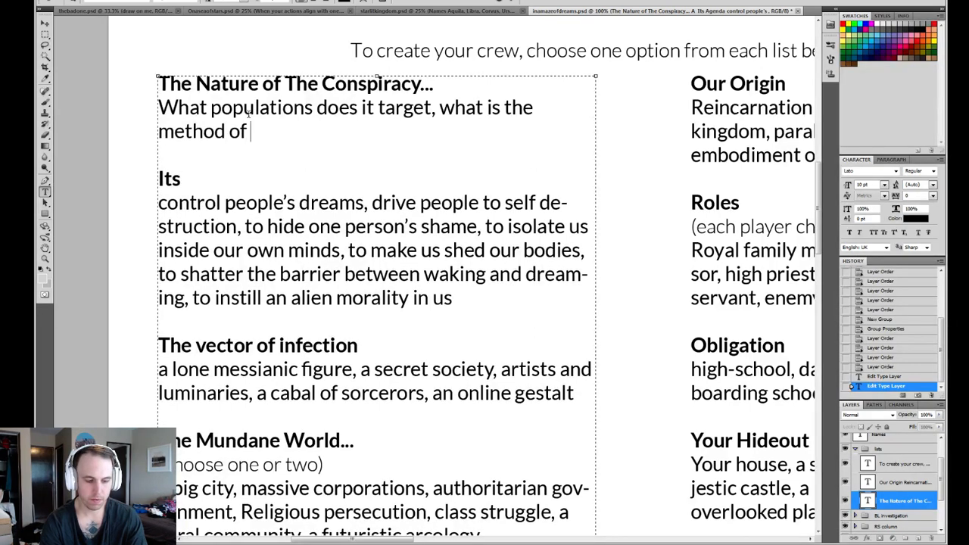
{"action": "type", "text": "infection?"}
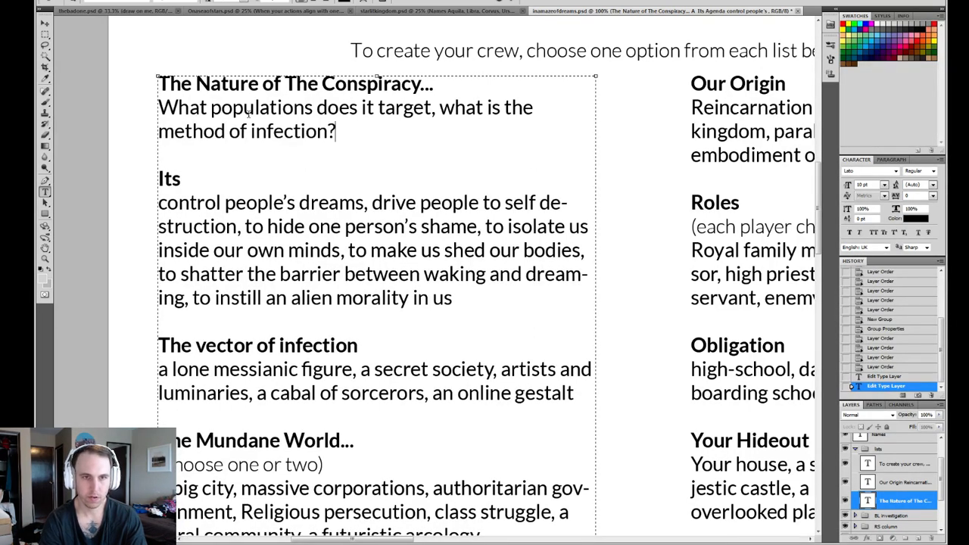
- Replace the comma after "target" with a question mark in the conspiracy's nature text
{"action": "left_click", "coordinate": [434, 108]}
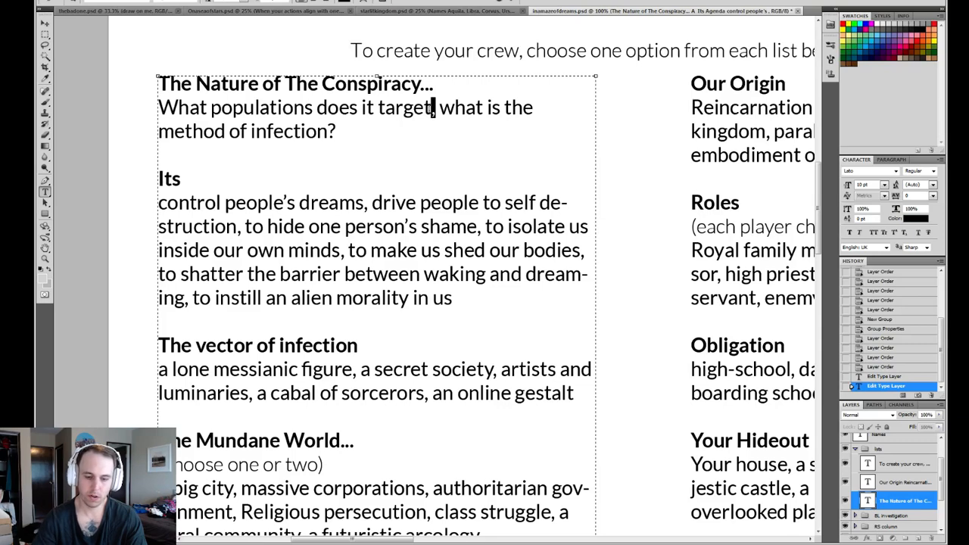
{"action": "key", "text": "BackSpace"}
{"action": "type", "text": "?"}
{"action": "left_click", "coordinate": [414, 136]}
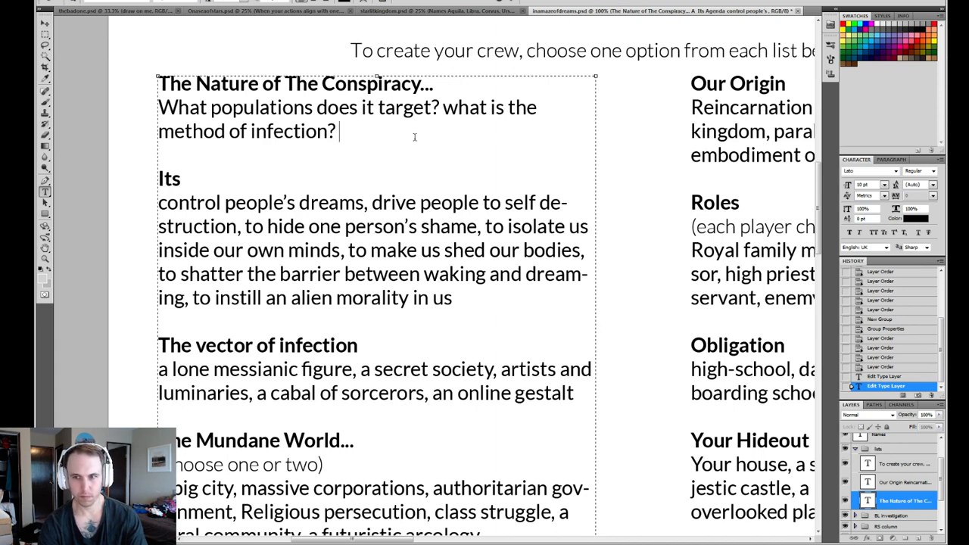
- Complete the "Its" heading as "Its pathogenesis"
{"action": "left_click", "coordinate": [232, 179]}
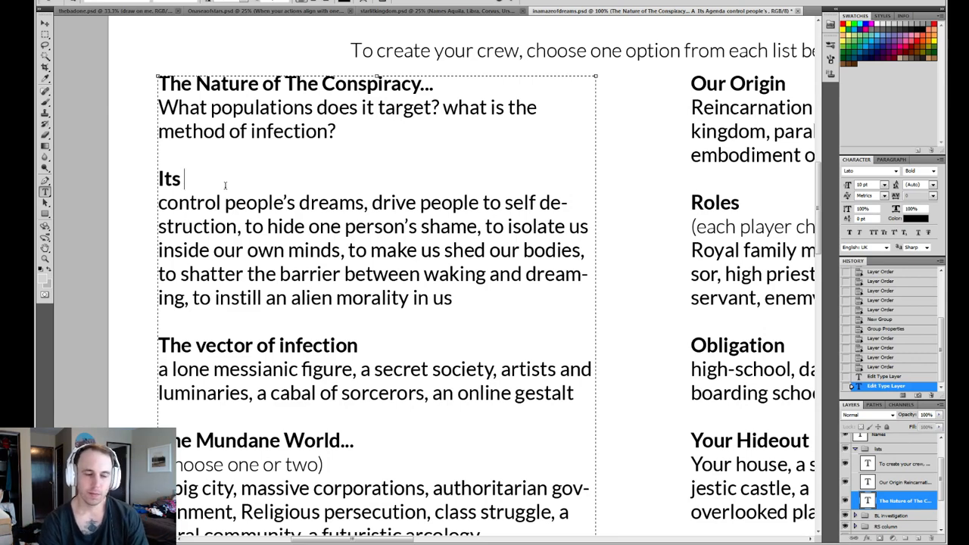
{"action": "type", "text": "patho"}
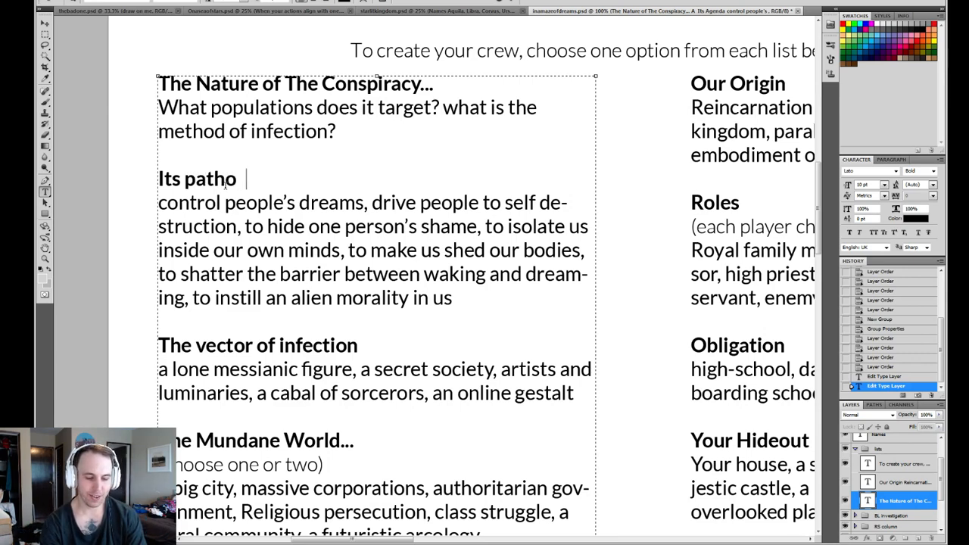
{"action": "type", "text": "geneis"}
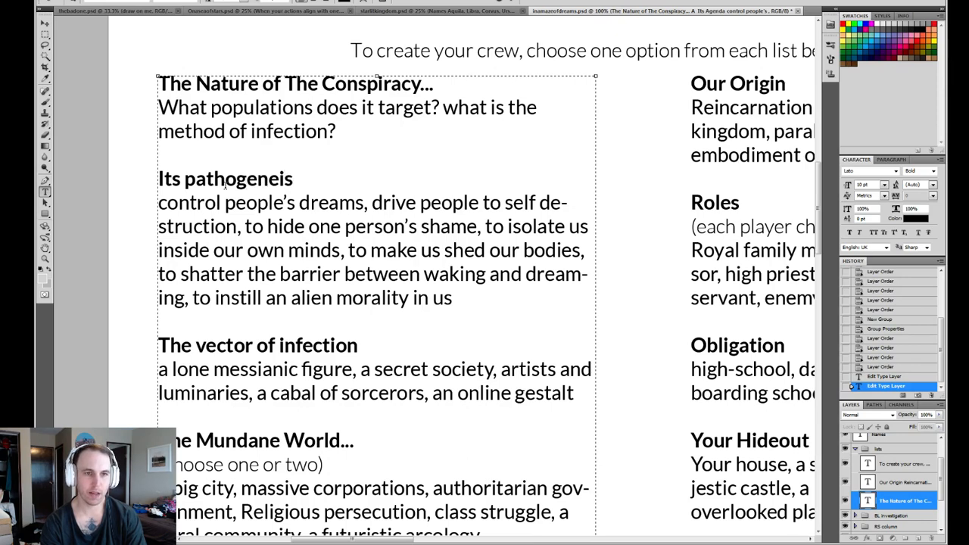
{"action": "key", "text": "BackSpace"}
{"action": "key", "text": "BackSpace"}
{"action": "type", "text": "sis"}
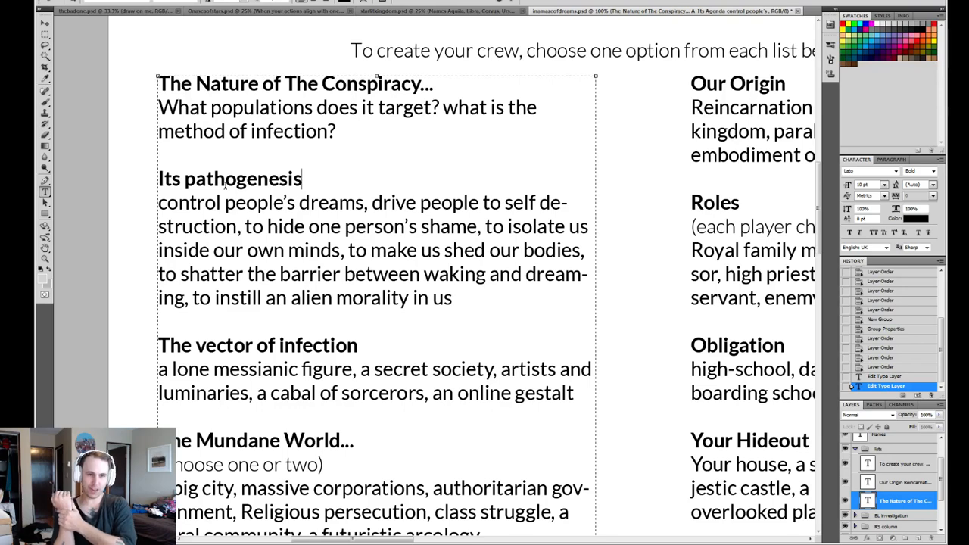
- Remove the word "pathogenesis" from the "Its pathogenesis" heading, keeping only "Its"
{"action": "left_click_drag", "start_coordinate": [301, 181], "coordinate": [188, 182]}
{"action": "key", "text": "BackSpace"}
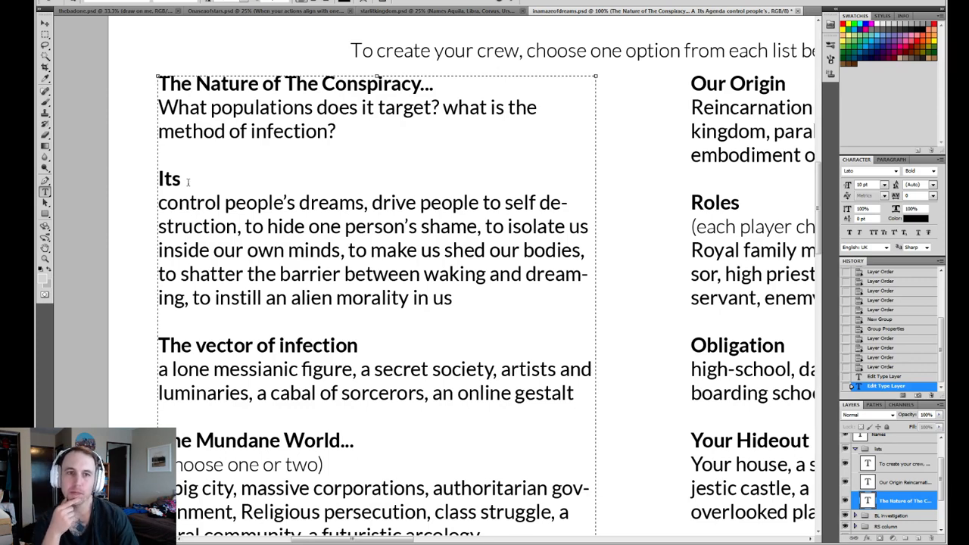
{"action": "left_click", "coordinate": [376, 131]}
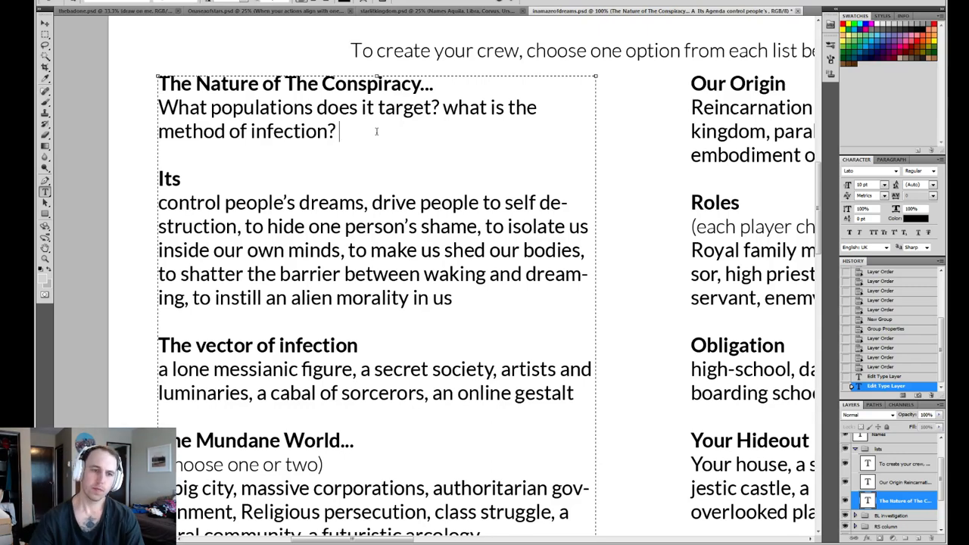
- Extend the "The vector of infection" heading with "/patient zero"
{"action": "scroll", "coordinate": [393, 127], "scroll_direction": "down", "scroll_amount": 1}
{"action": "scroll", "coordinate": [392, 127], "scroll_direction": "down", "scroll_amount": 4}
{"action": "left_click", "coordinate": [354, 231]}
{"action": "left_click_drag", "start_coordinate": [346, 234], "coordinate": [154, 234]}
{"action": "left_click", "coordinate": [379, 237]}
{"action": "left_click_drag", "start_coordinate": [384, 230], "coordinate": [144, 235]}
{"action": "left_click", "coordinate": [366, 236]}
{"action": "left_click_drag", "start_coordinate": [388, 236], "coordinate": [154, 234]}
{"action": "left_click", "coordinate": [376, 236]}
{"action": "type", "text": "/patient zero"}
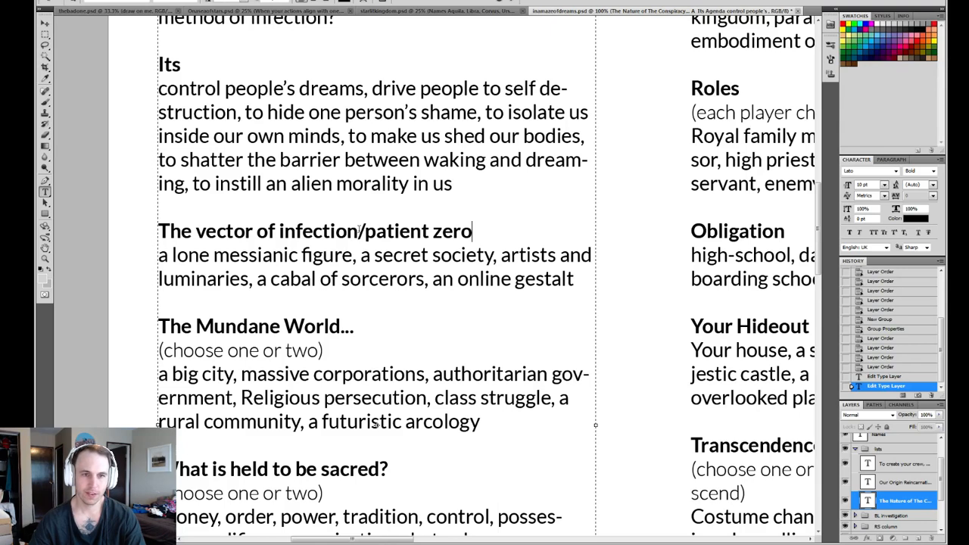
- Reword the vector of infection heading as "The host" and add a comma after "an online gestalt" in the list beneath it
{"action": "left_click_drag", "start_coordinate": [473, 231], "coordinate": [196, 231]}
{"action": "type", "text": "host"}
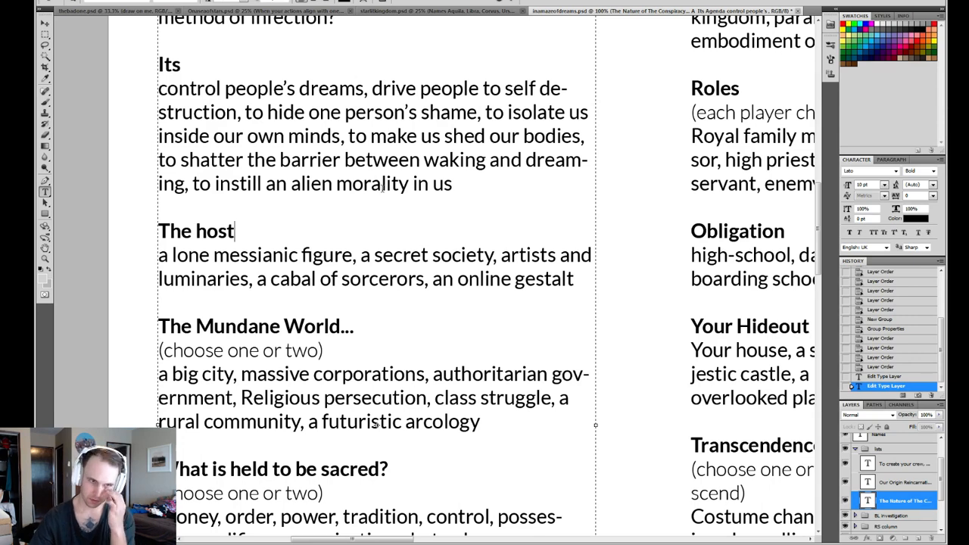
{"action": "left_click", "coordinate": [573, 279]}
{"action": "left_click", "coordinate": [187, 255]}
{"action": "left_click_drag", "start_coordinate": [187, 255], "coordinate": [553, 279]}
{"action": "left_click", "coordinate": [579, 280]}
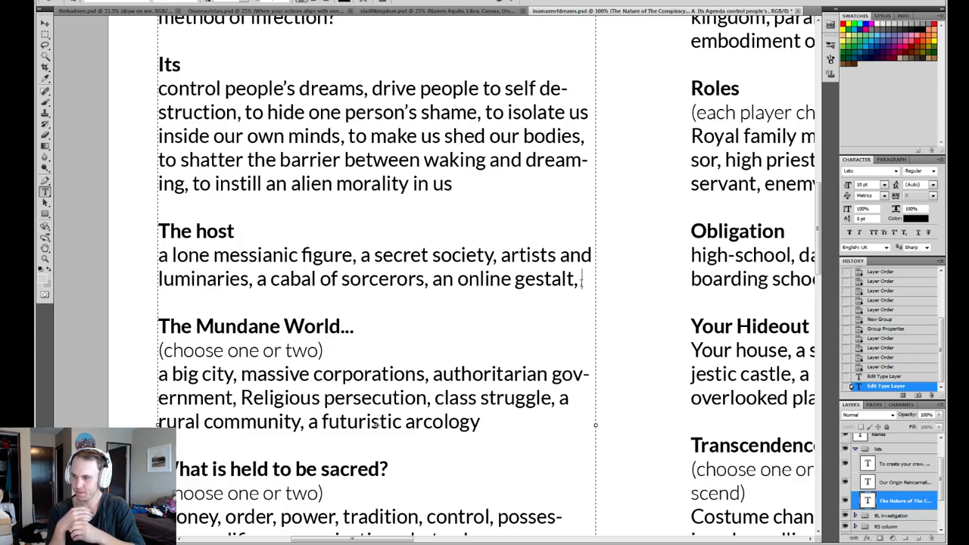
- Complete the "Its" heading as "Its impulse" and commit the text edit
{"action": "left_click", "coordinate": [225, 71]}
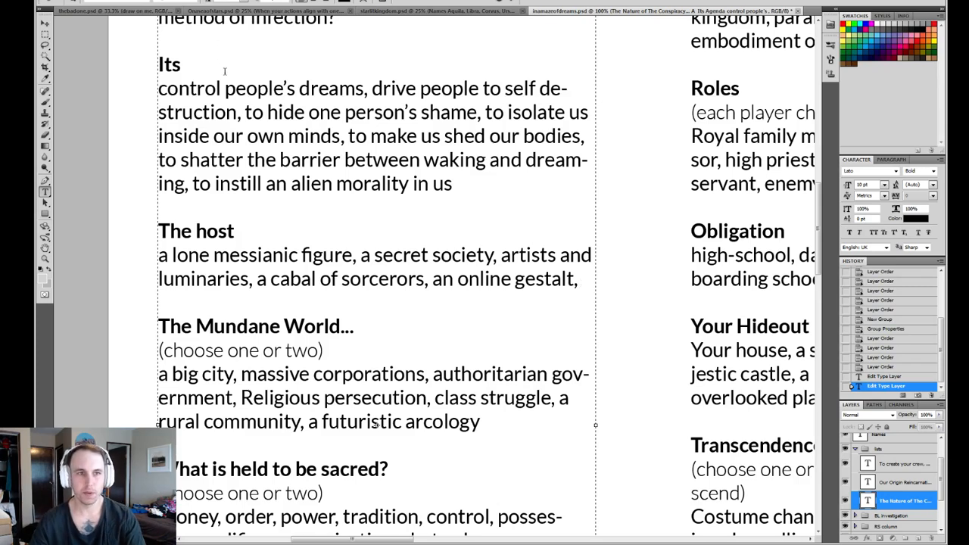
{"action": "type", "text": "impulse"}
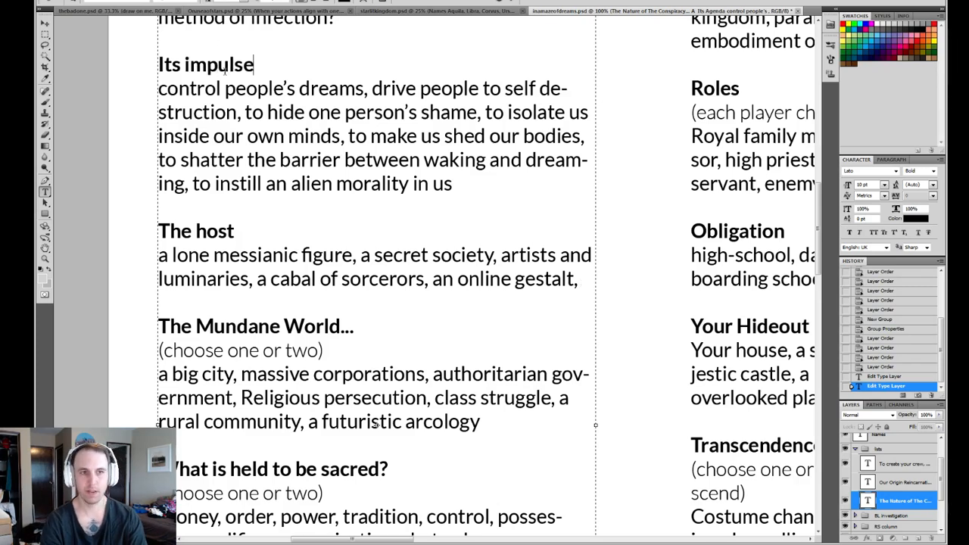
{"action": "left_click", "coordinate": [284, 241]}
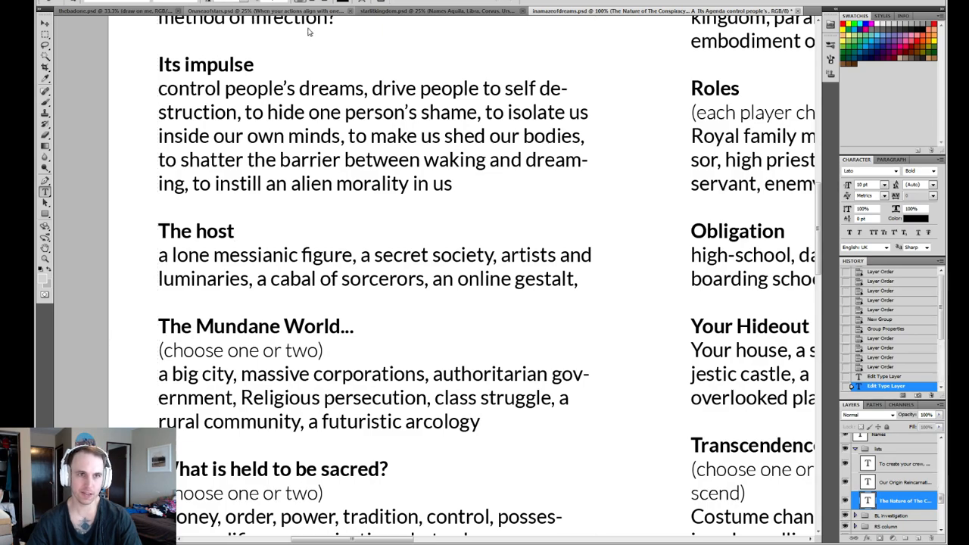
- Check the Engine Virtues and Engine Impulses lists in Onaseaofstars.psd, and return to inamazeofdreams.psd
{"action": "left_click", "coordinate": [256, 11]}
{"action": "key", "text": "z"}
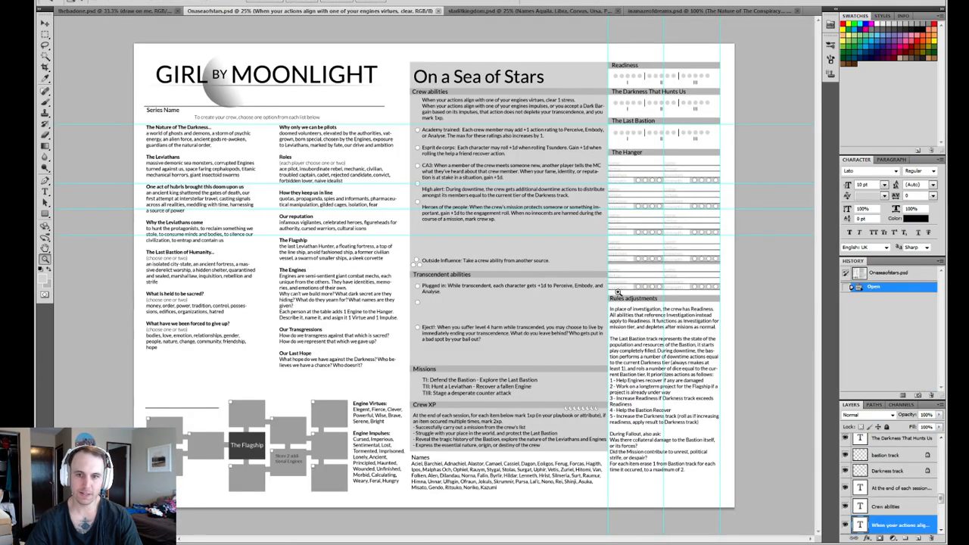
{"action": "left_click", "coordinate": [630, 276]}
{"action": "left_click", "coordinate": [615, 281]}
{"action": "scroll", "coordinate": [415, 323], "scroll_direction": "down", "scroll_amount": 6}
{"action": "scroll", "coordinate": [416, 322], "scroll_direction": "left", "scroll_amount": 3}
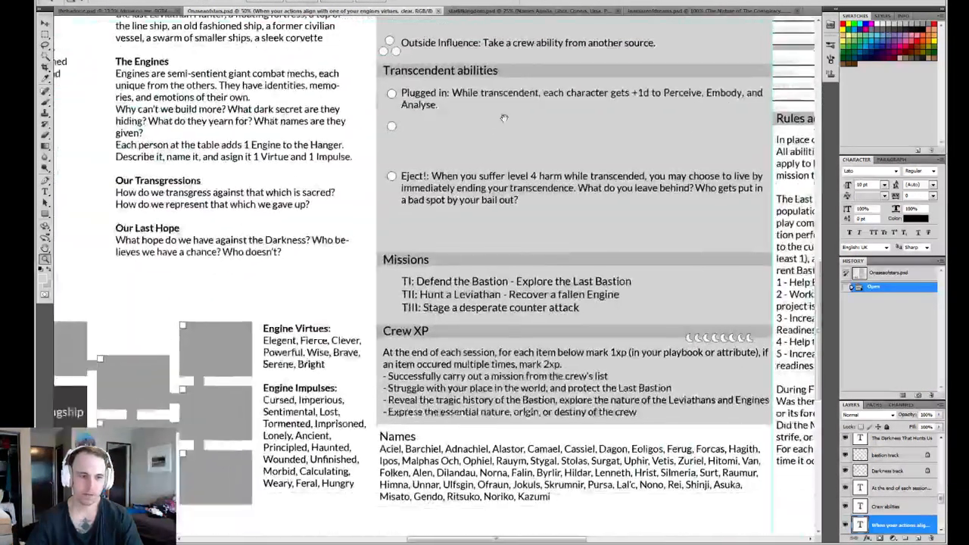
{"action": "scroll", "coordinate": [410, 421], "scroll_direction": "up", "scroll_amount": 3}
{"action": "left_click", "coordinate": [691, 11]}
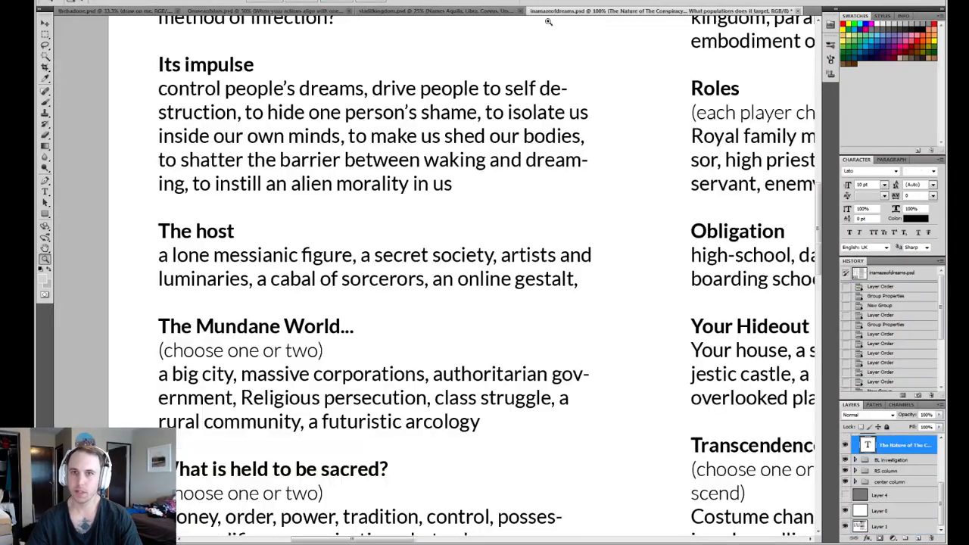
- Correct the spelling of "sorcerors" to "sorcerers" in the list under "The host"
{"action": "scroll", "coordinate": [354, 184], "scroll_direction": "up", "scroll_amount": 1}
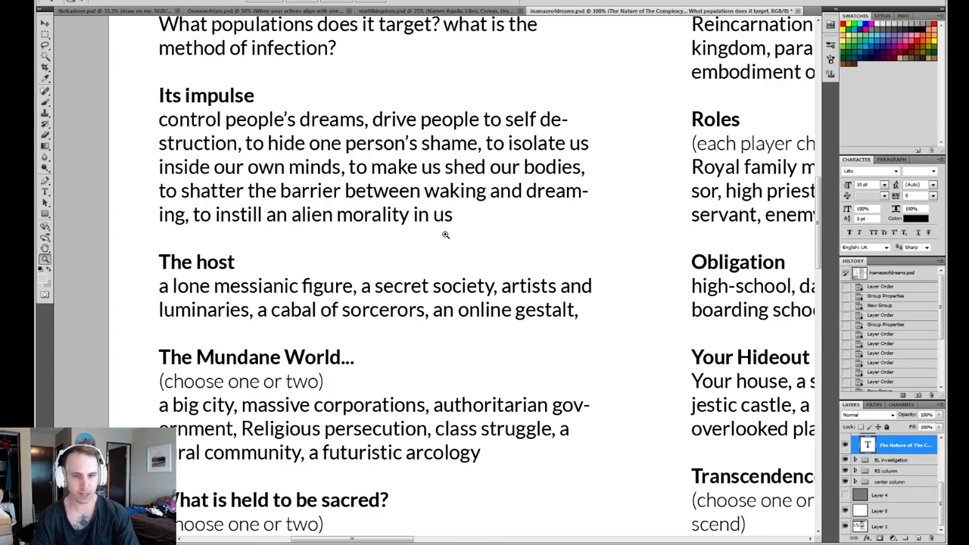
{"action": "key", "text": "t"}
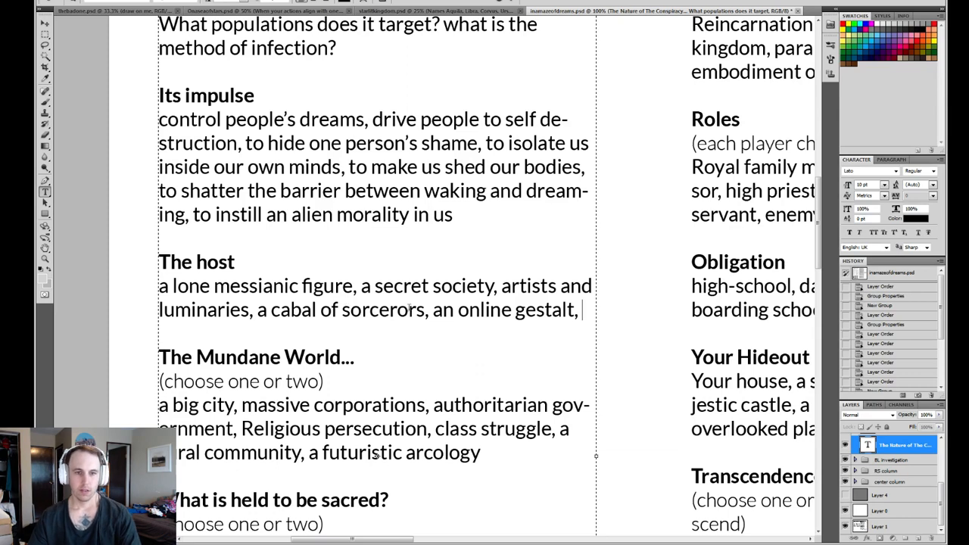
{"action": "left_click_drag", "start_coordinate": [409, 310], "coordinate": [396, 310]}
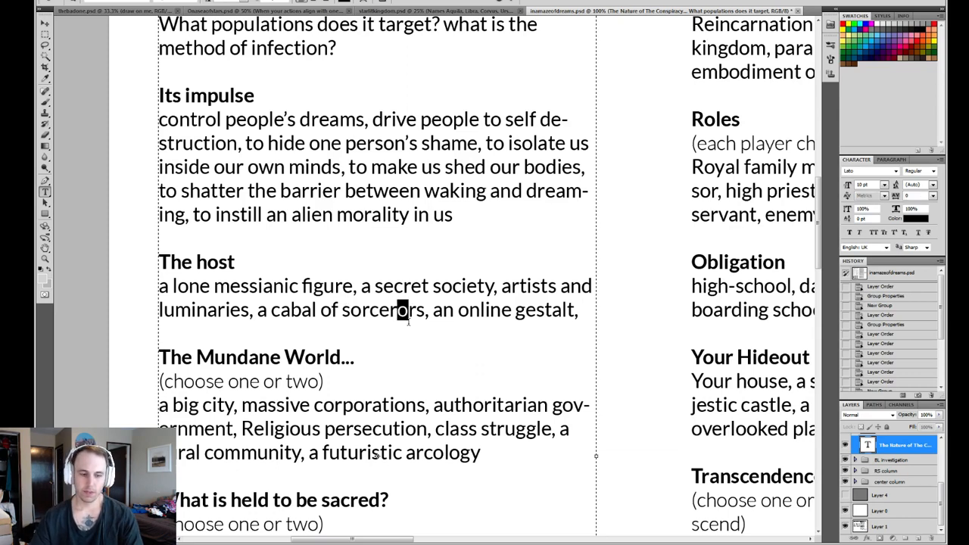
{"action": "type", "text": "e"}
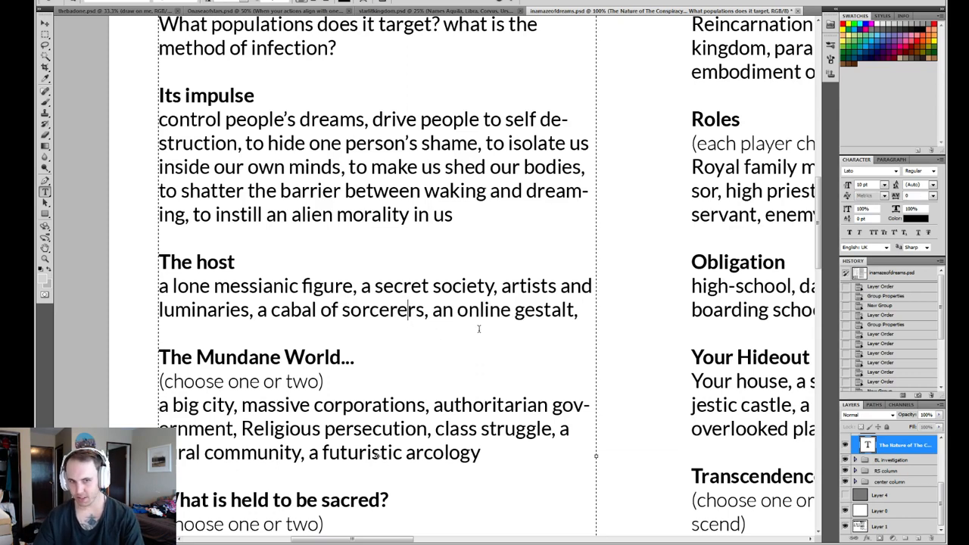
{"action": "left_click", "coordinate": [361, 310]}
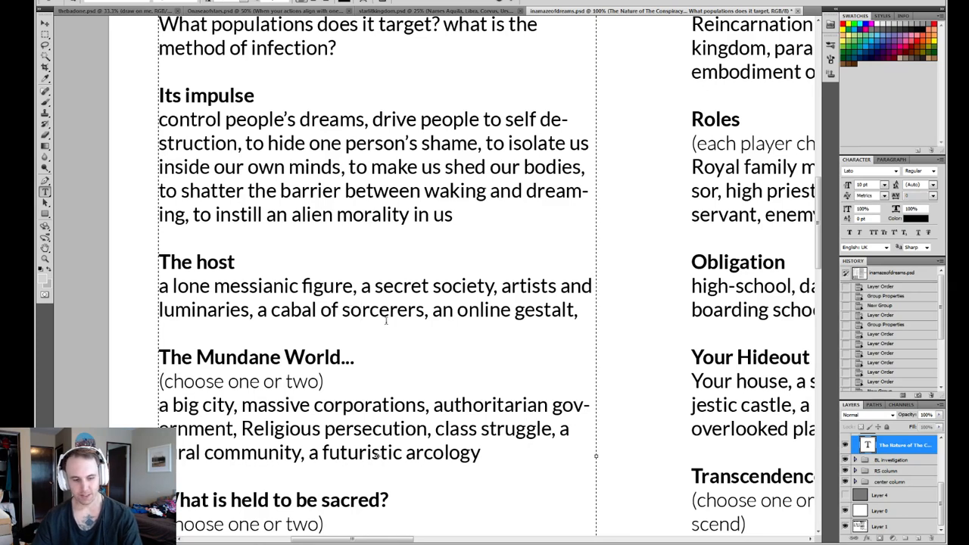
{"action": "type", "text": "u"}
{"action": "key", "text": "Left"}
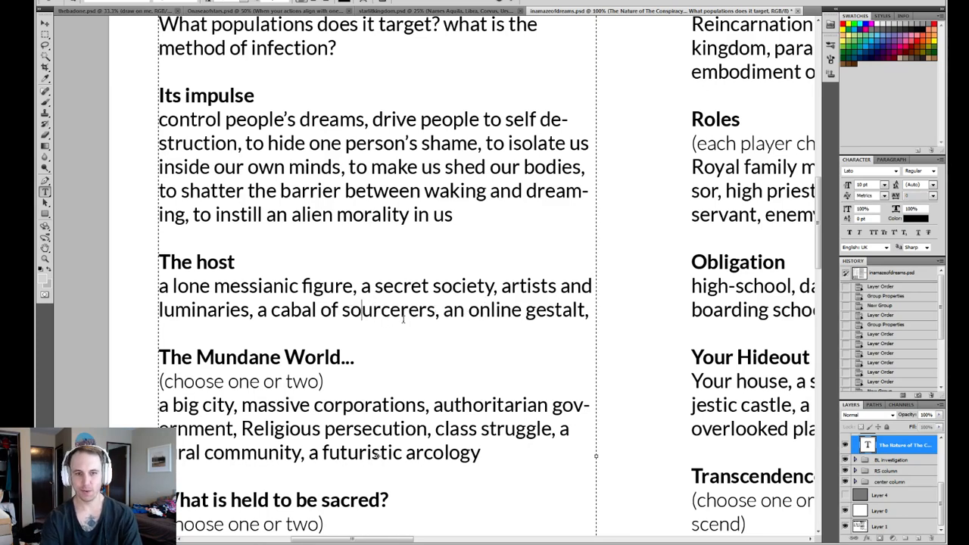
{"action": "key", "text": "Delete"}
{"action": "left_click", "coordinate": [580, 309]}
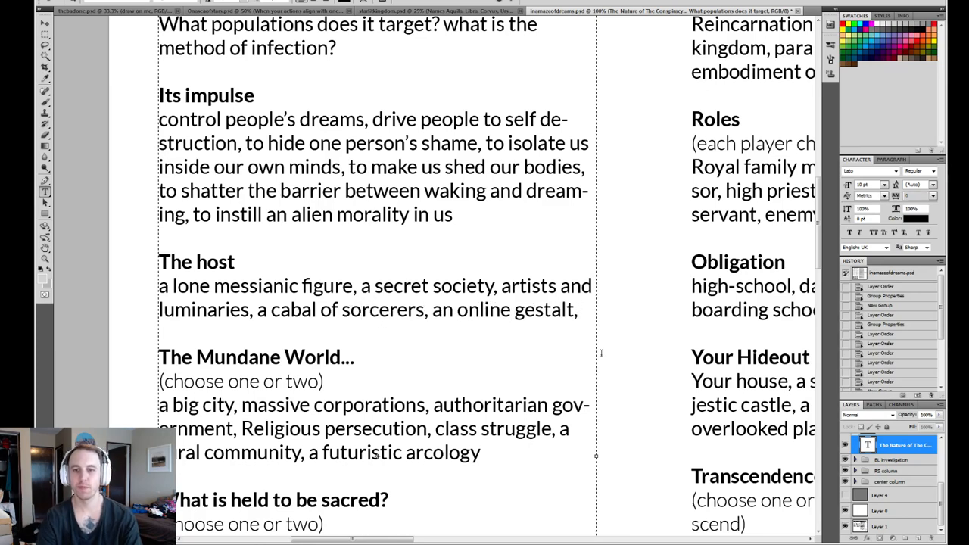
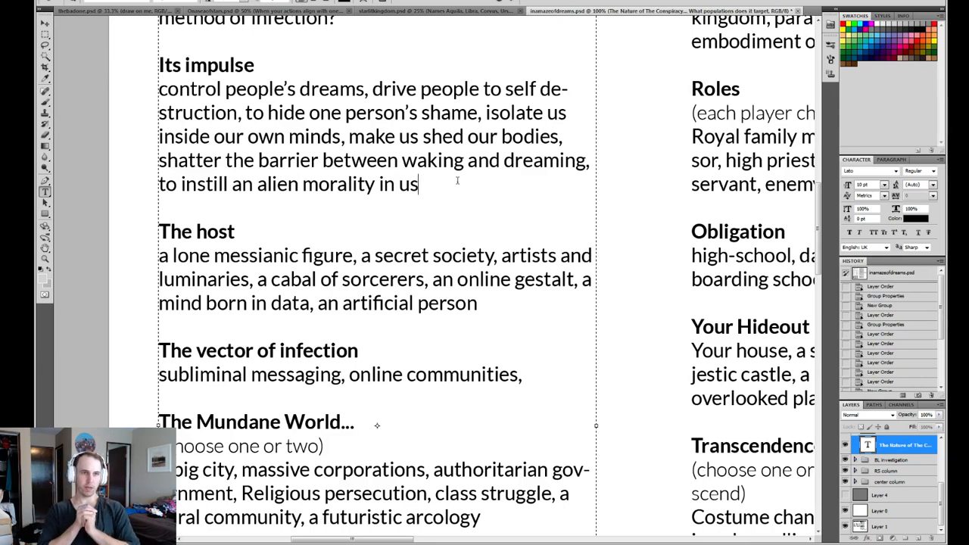
- Remove the word "to" before "instill an alien morality in us" in the list under "Its impulse"
{"action": "left_click_drag", "start_coordinate": [182, 185], "coordinate": [159, 187]}
{"action": "key", "text": "Left"}
{"action": "key", "text": "Delete"}
{"action": "key", "text": "Delete"}
{"action": "key", "text": "Delete"}
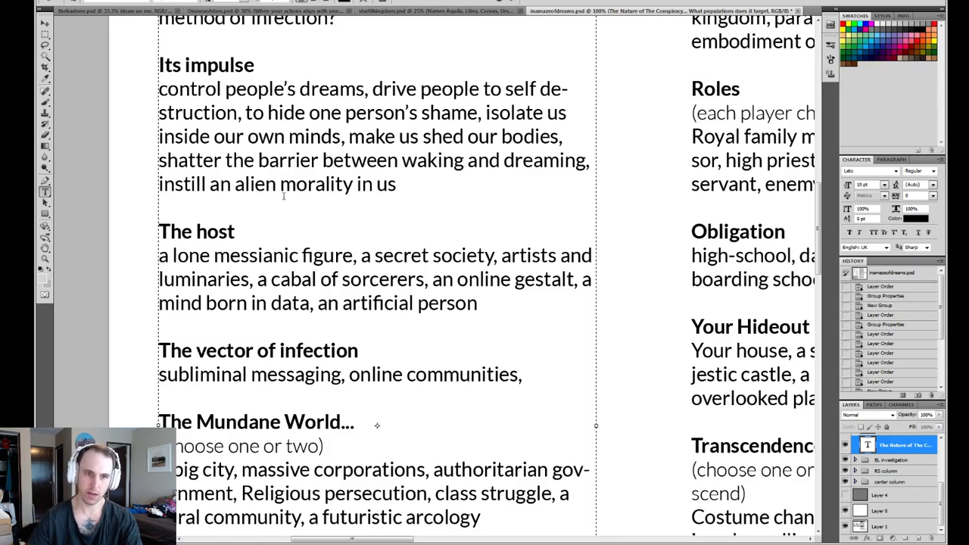
{"action": "left_click", "coordinate": [433, 185]}
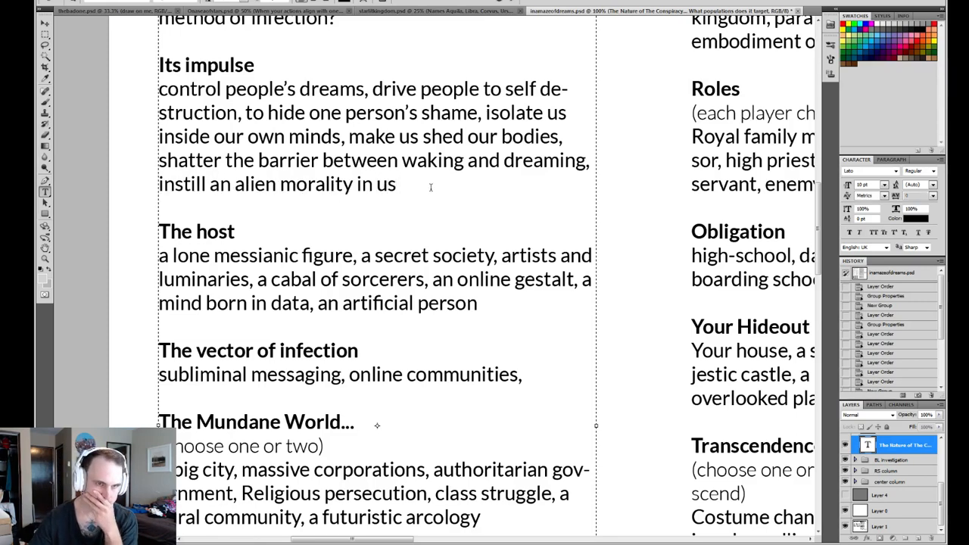
- Add ", a sentient dream" after "an artificial person" in the list under "The host"
{"action": "left_click", "coordinate": [353, 256]}
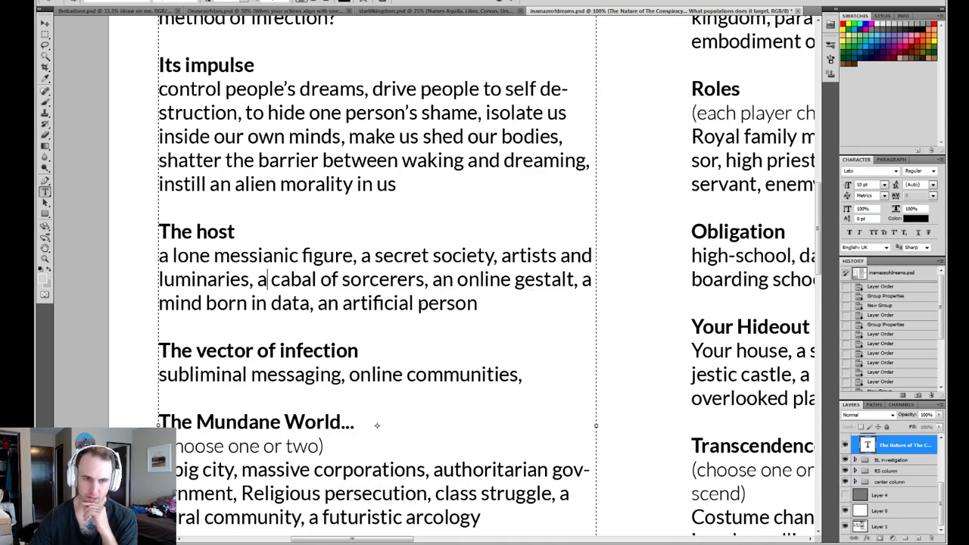
{"action": "left_click", "coordinate": [494, 308]}
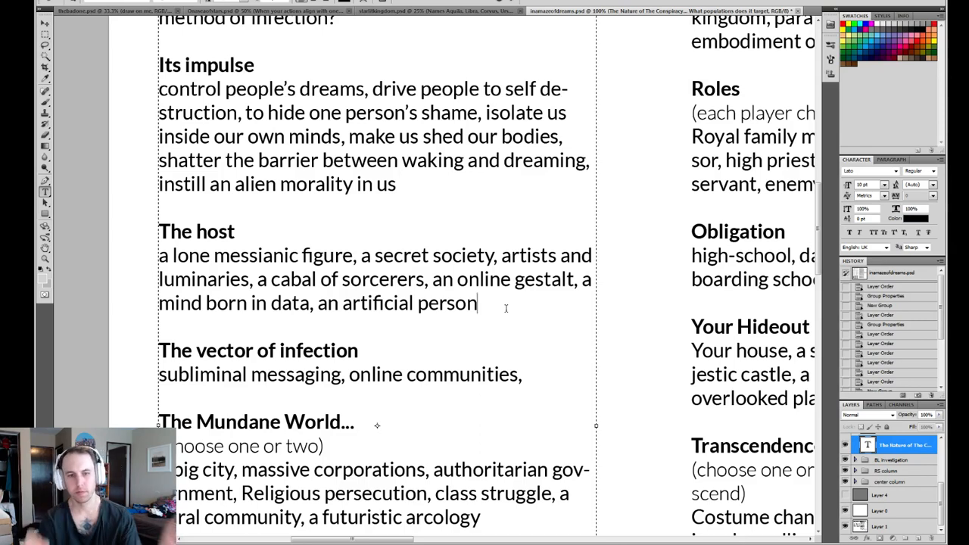
{"action": "type", "text": ", a "}
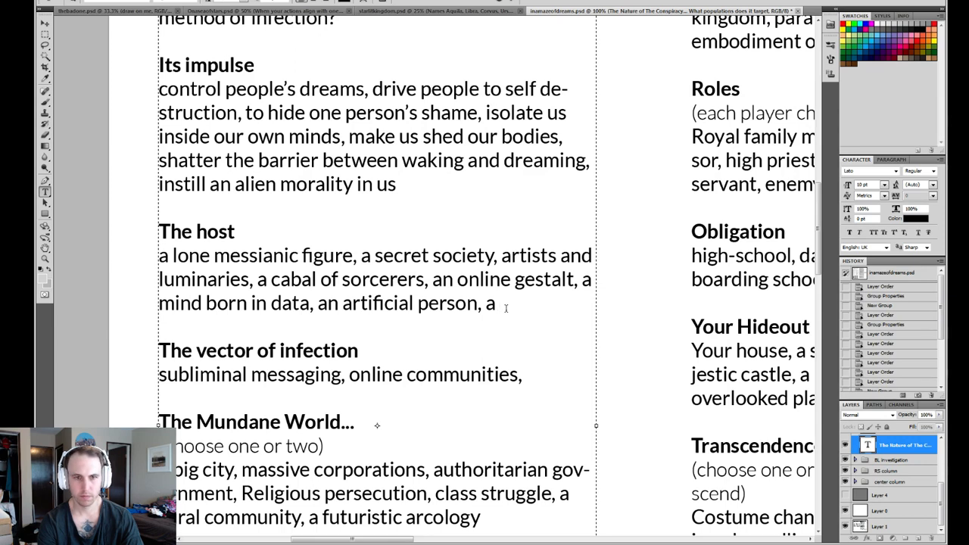
{"action": "type", "text": "sentient dre"}
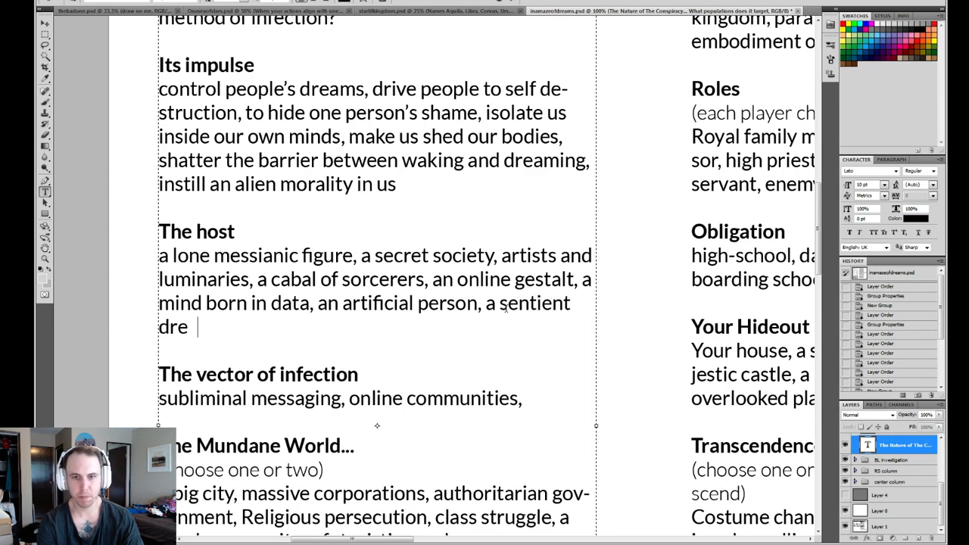
{"action": "key", "text": "BackSpace"}
{"action": "type", "text": "am"}
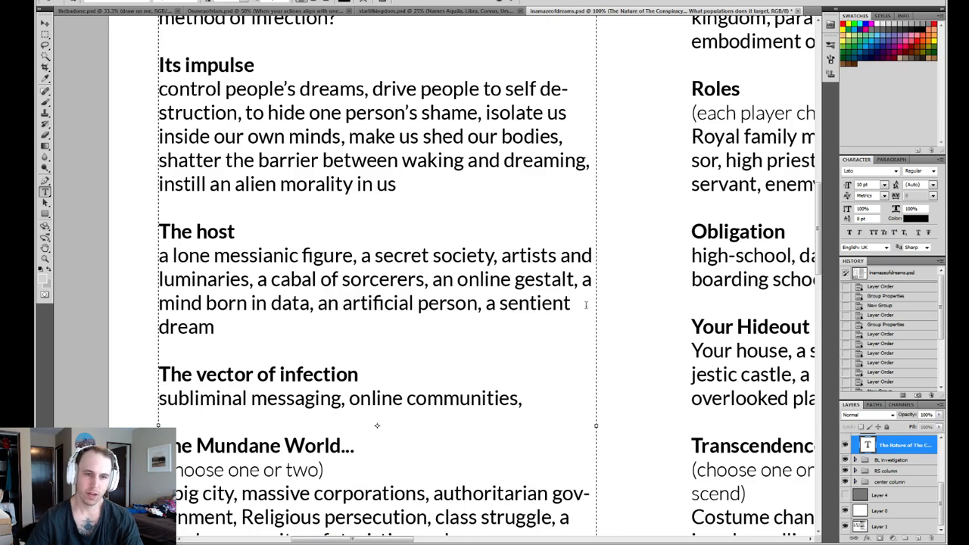
{"action": "left_click_drag", "start_coordinate": [405, 321], "coordinate": [485, 307]}
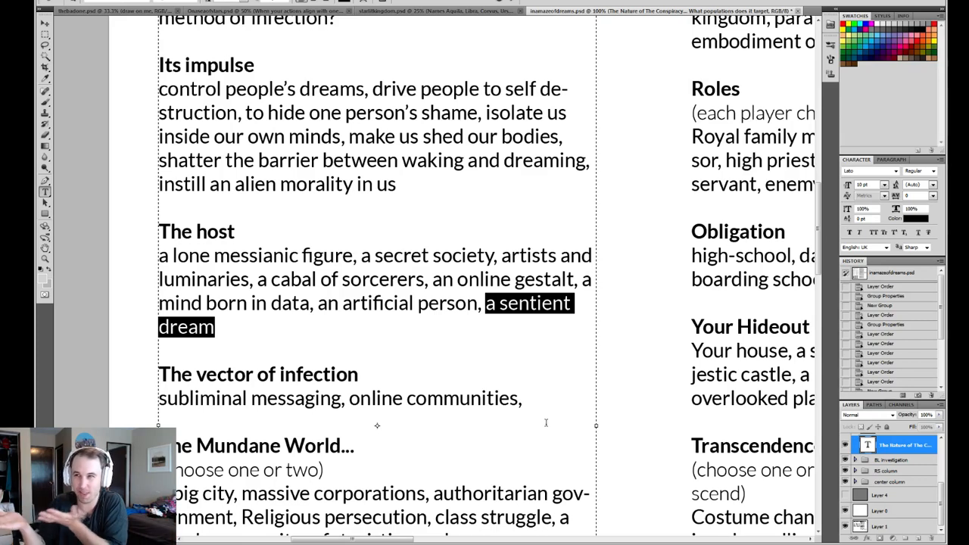
- Add "a subculture dialect," to the end of the list under "The vector of infection"
{"action": "left_click", "coordinate": [530, 394]}
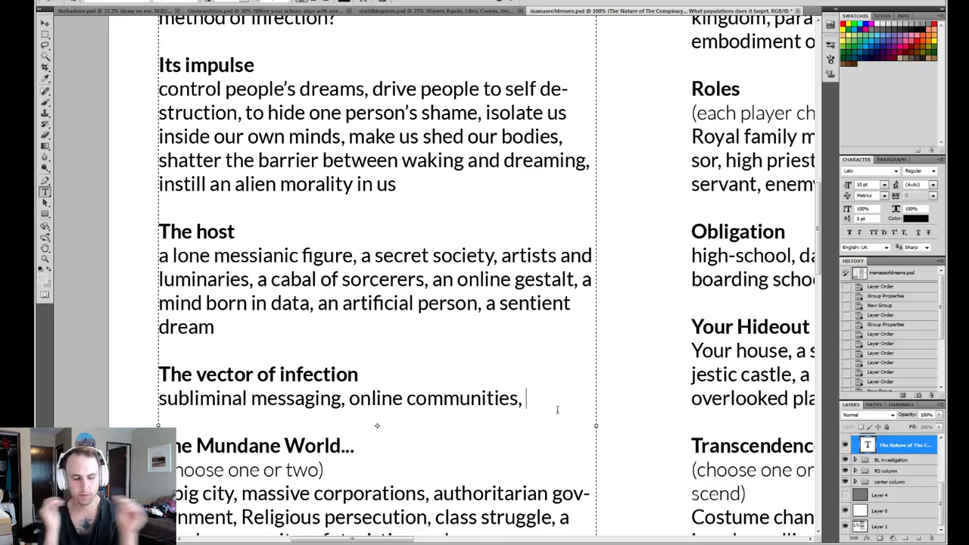
{"action": "type", "text": "a diale"}
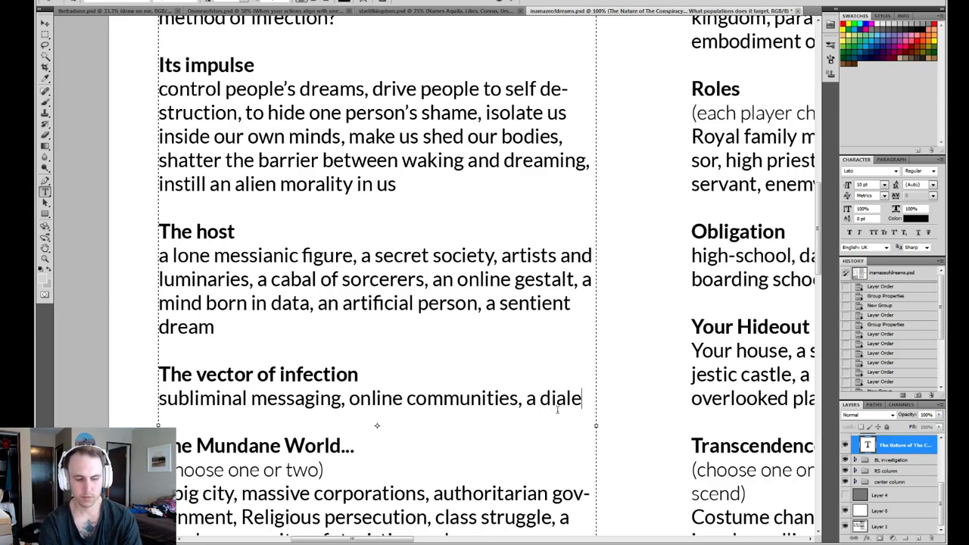
{"action": "type", "text": "ct"}
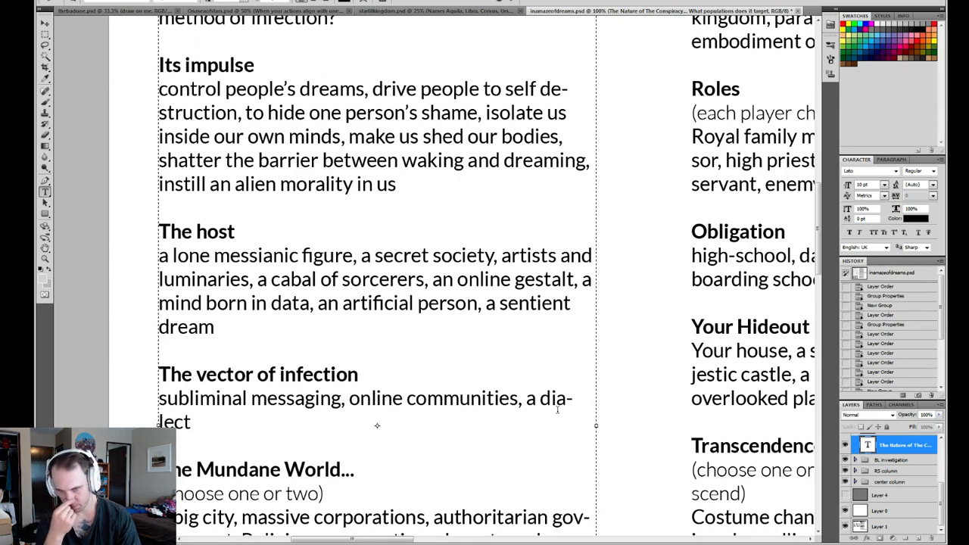
{"action": "left_click", "coordinate": [540, 401]}
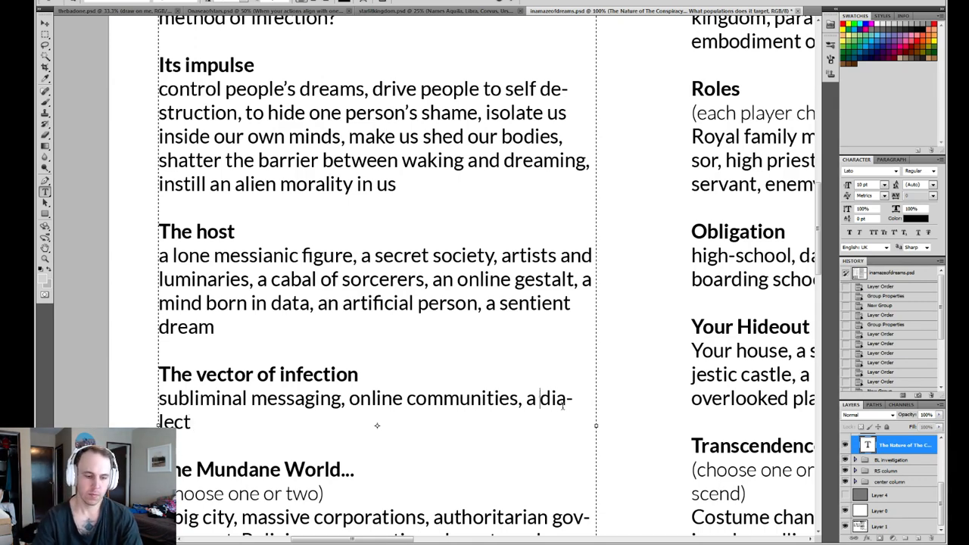
{"action": "type", "text": "subculture"}
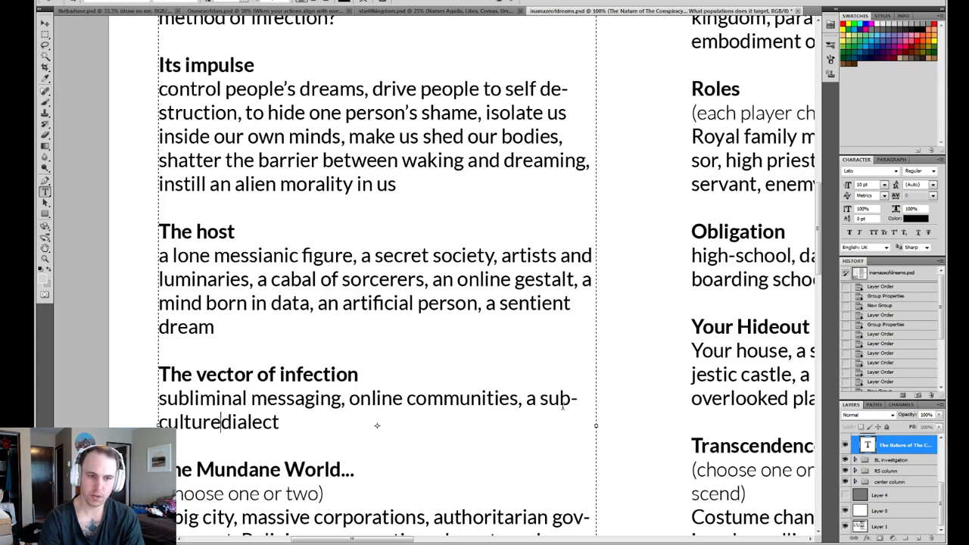
{"action": "left_click", "coordinate": [274, 424]}
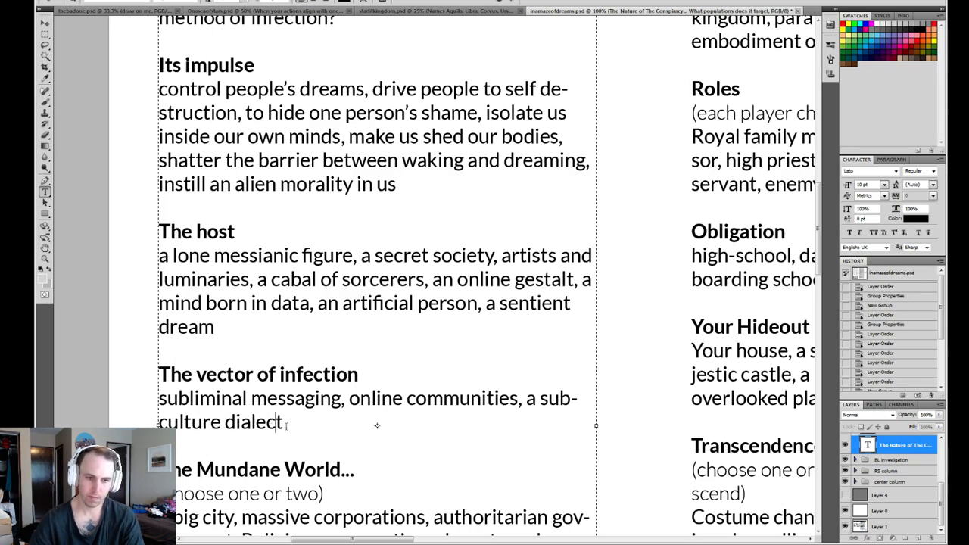
{"action": "left_click", "coordinate": [287, 425]}
{"action": "type", "text": ","}
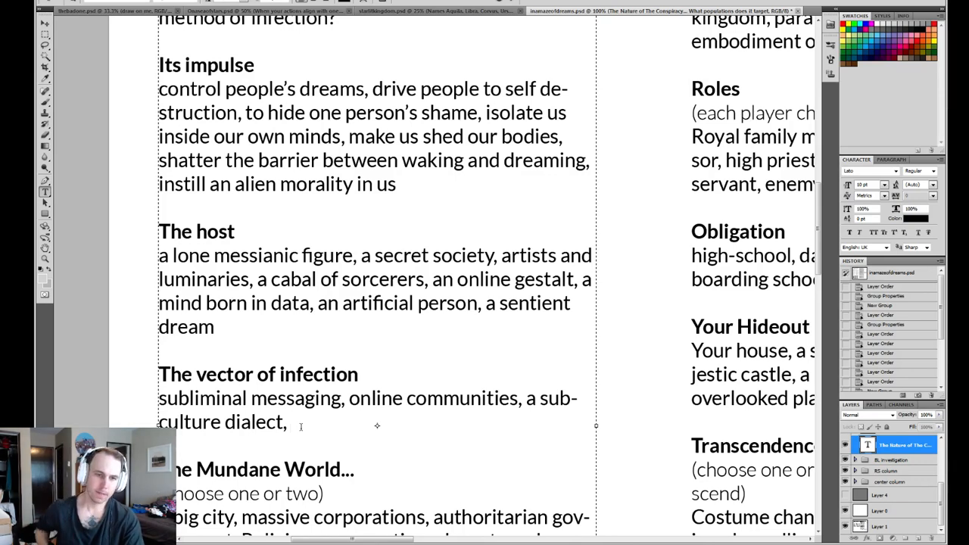
- Append "hopes and desires," after the subculture dialect entry in the vector of infection list
{"action": "type", "text": "desi"}
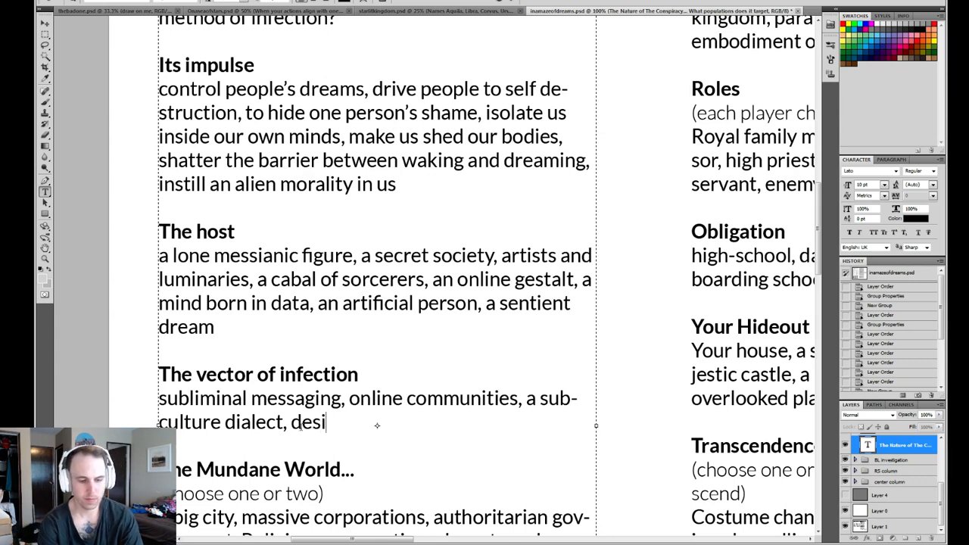
{"action": "type", "text": "res and"}
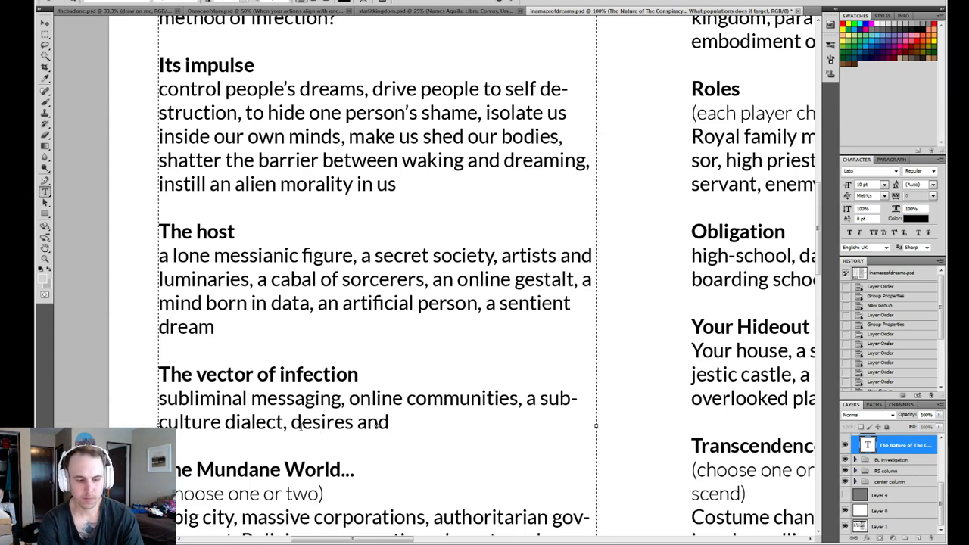
{"action": "key", "text": "BackSpace"}
{"action": "key", "text": "BackSpace"}
{"action": "key", "text": "BackSpace"}
{"action": "key", "text": "BackSpace"}
{"action": "key", "text": "BackSpace"}
{"action": "key", "text": "BackSpace"}
{"action": "key", "text": "BackSpace"}
{"action": "key", "text": "BackSpace"}
{"action": "key", "text": "BackSpace"}
{"action": "key", "text": "BackSpace"}
{"action": "key", "text": "BackSpace"}
{"action": "key", "text": "BackSpace"}
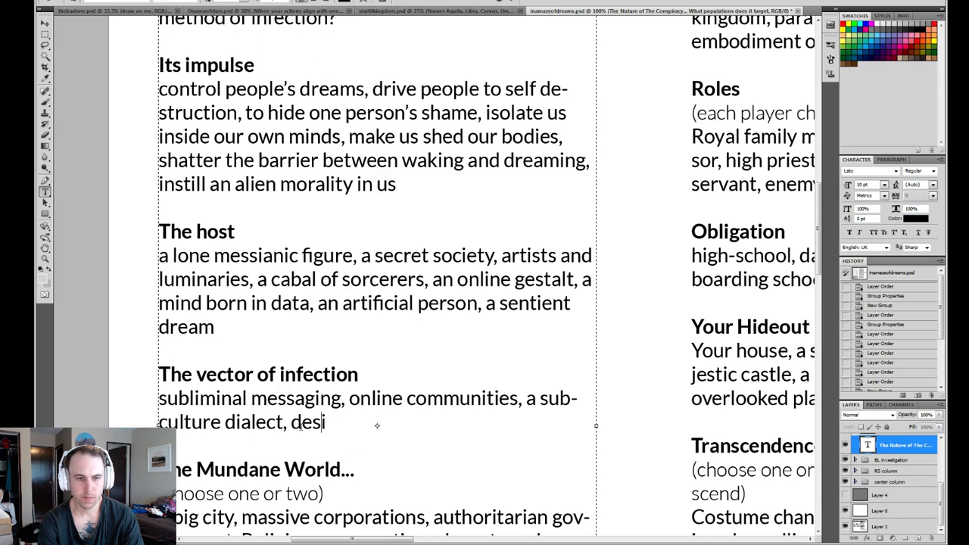
{"action": "type", "text": "hopes "}
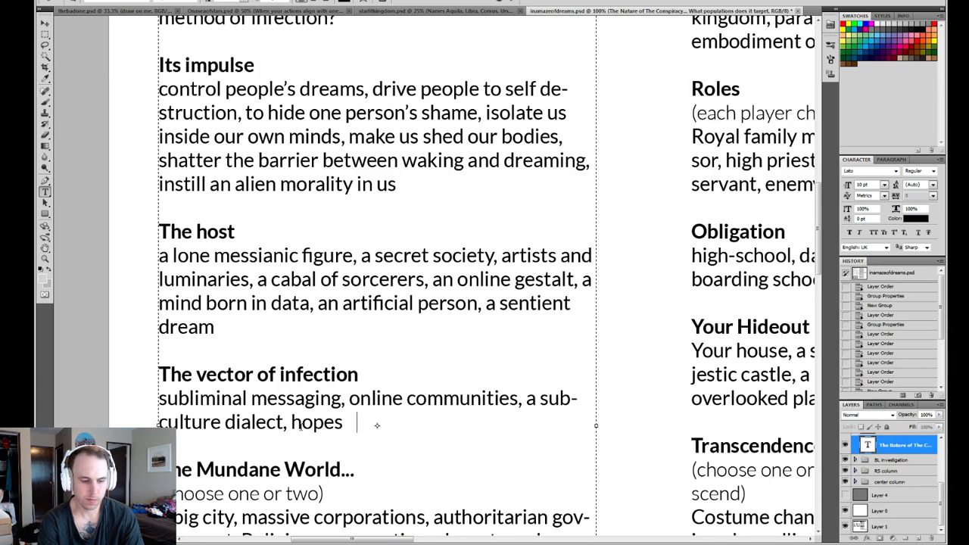
{"action": "type", "text": "and desires, "}
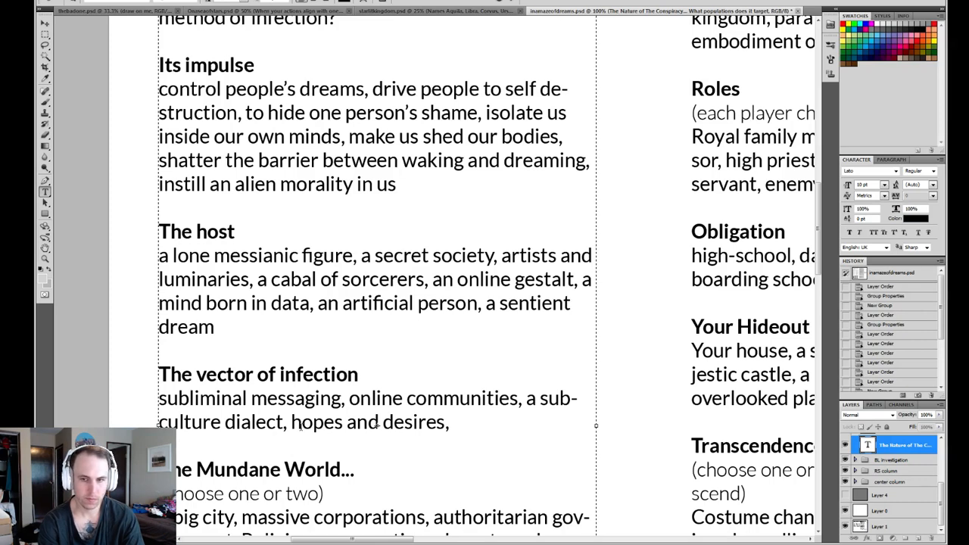
{"action": "type", "text": "conflic"}
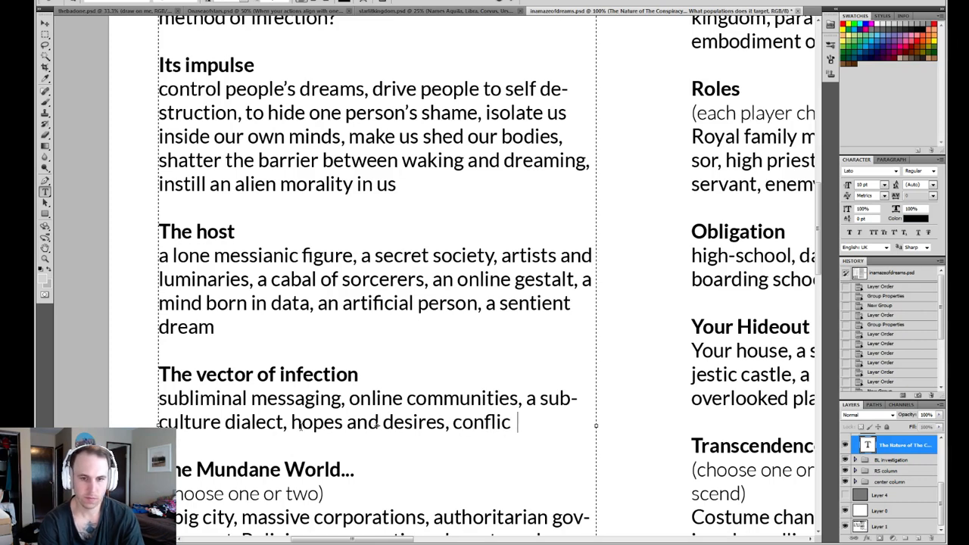
{"action": "type", "text": "t"}
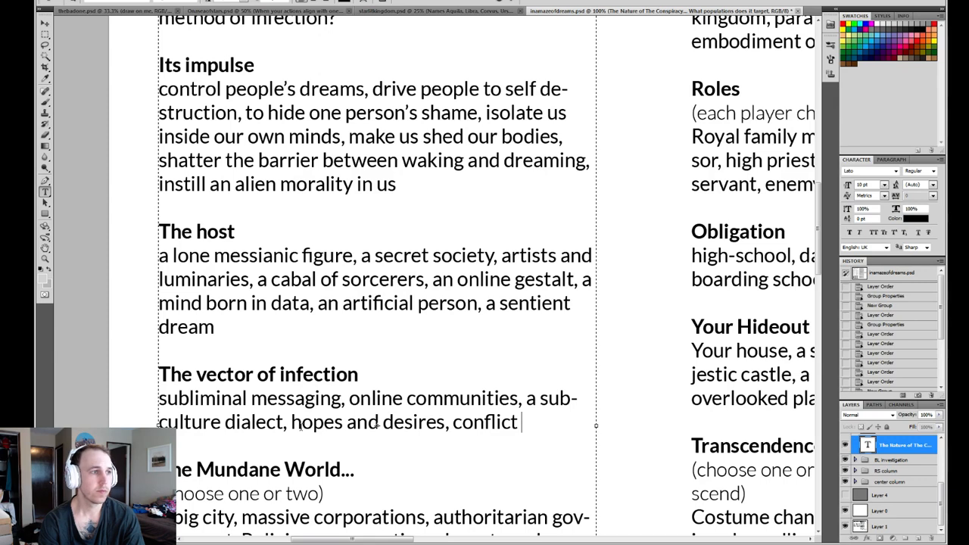
{"action": "key", "text": "BackSpace"}
{"action": "key", "text": "BackSpace"}
{"action": "key", "text": "BackSpace"}
{"action": "key", "text": "BackSpace"}
{"action": "key", "text": "BackSpace"}
{"action": "key", "text": "BackSpace"}
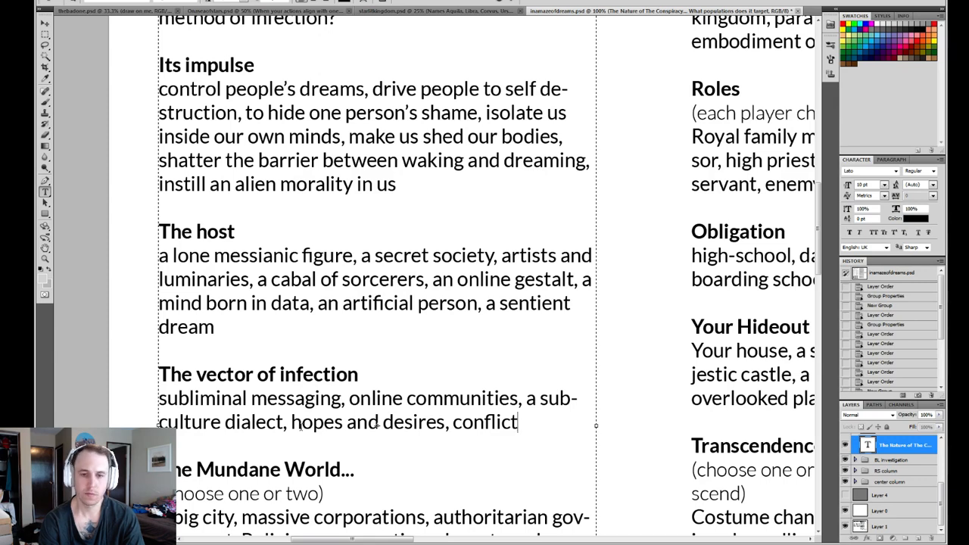
{"action": "key", "text": "BackSpace"}
{"action": "key", "text": "BackSpace"}
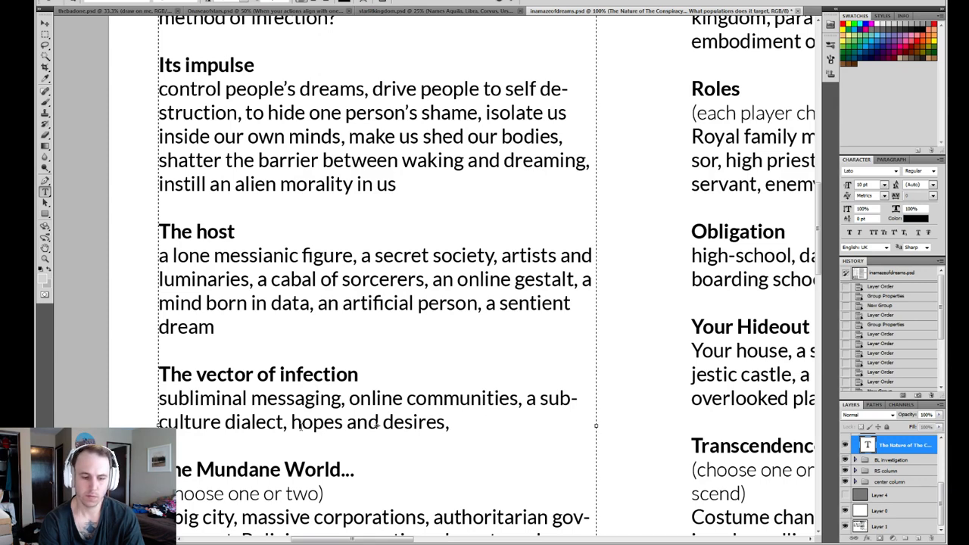
- Append "passions and conflict," after "hopes and desires," in the vector of infection list
{"action": "type", "text": "pes and desires, passions and "}
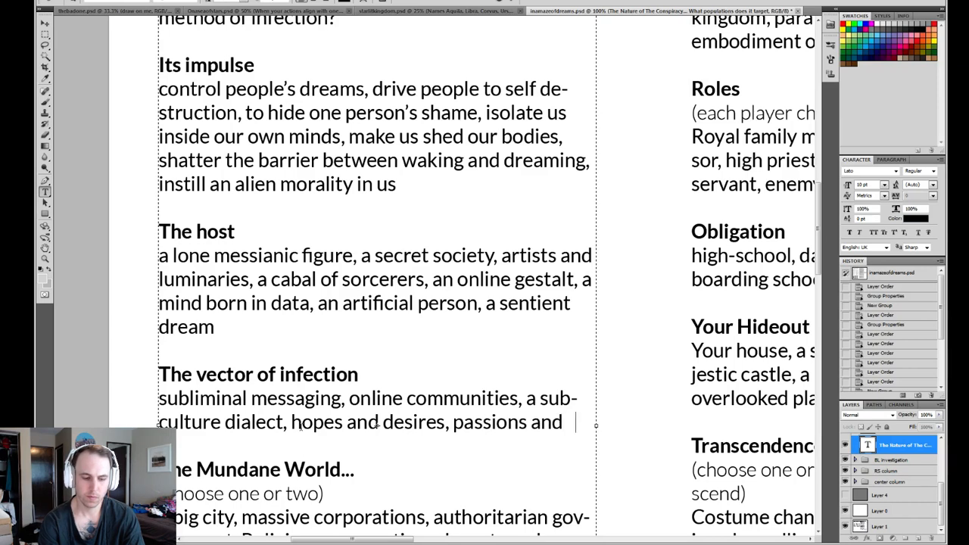
{"action": "type", "text": "conflict,"}
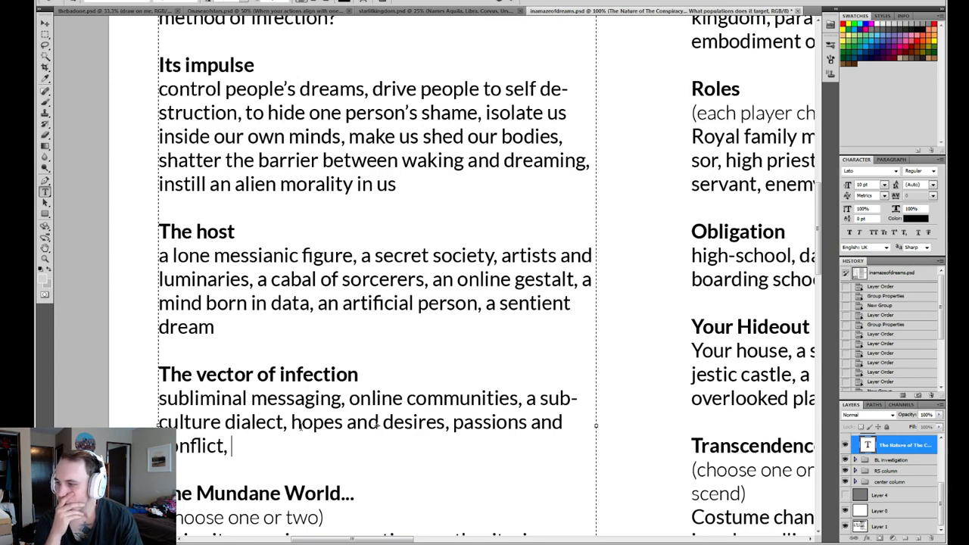
- Append "fashion and ritual," after "passions and conflict," in the vector of infection list
{"action": "type", "text": "fashion"}
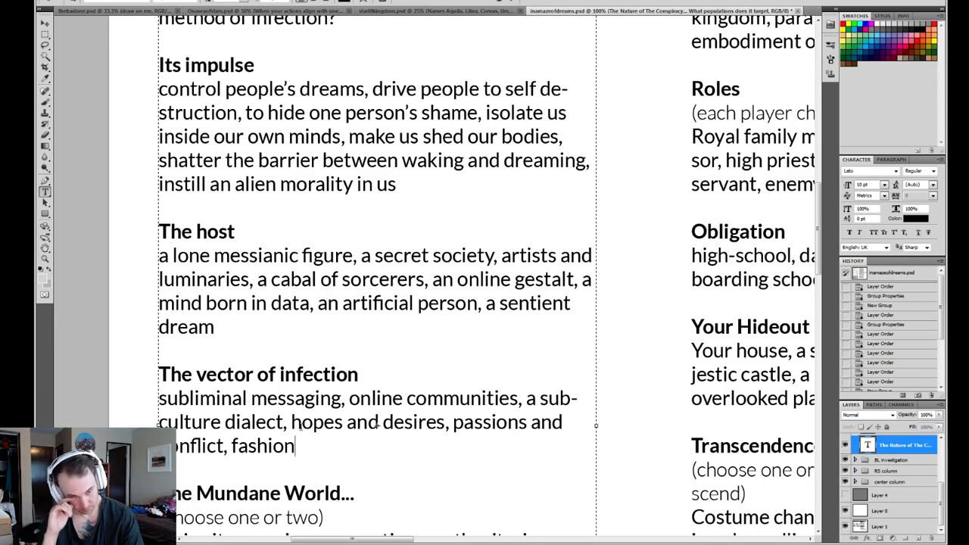
{"action": "type", "text": "abnd"}
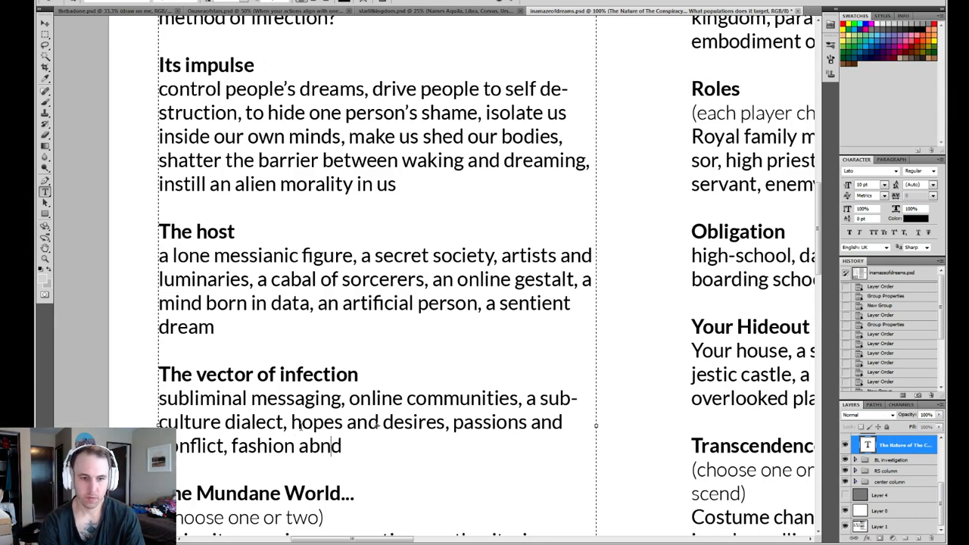
{"action": "key", "text": "BackSpace"}
{"action": "key", "text": "BackSpace"}
{"action": "key", "text": "BackSpace"}
{"action": "key", "text": "BackSpace"}
{"action": "type", "text": "nd"}
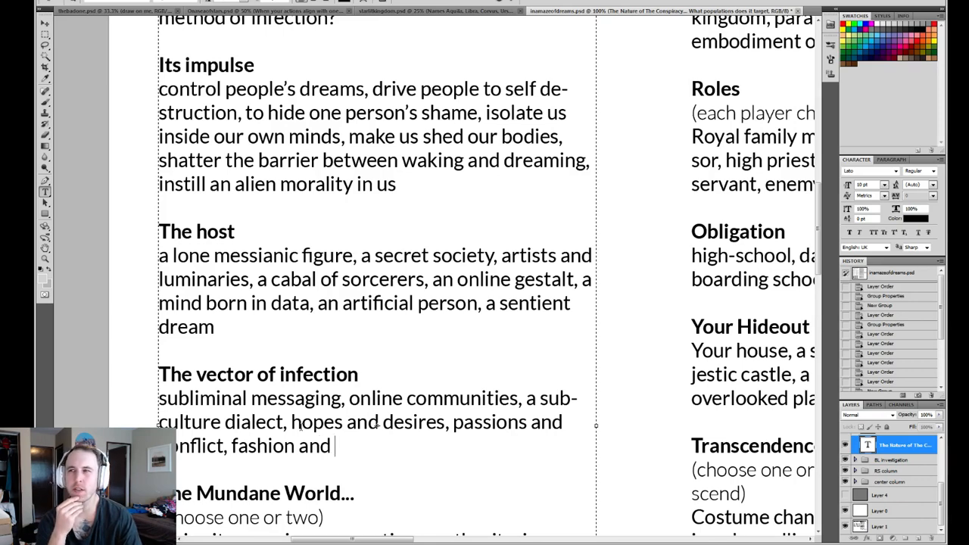
{"action": "type", "text": " ritual"}
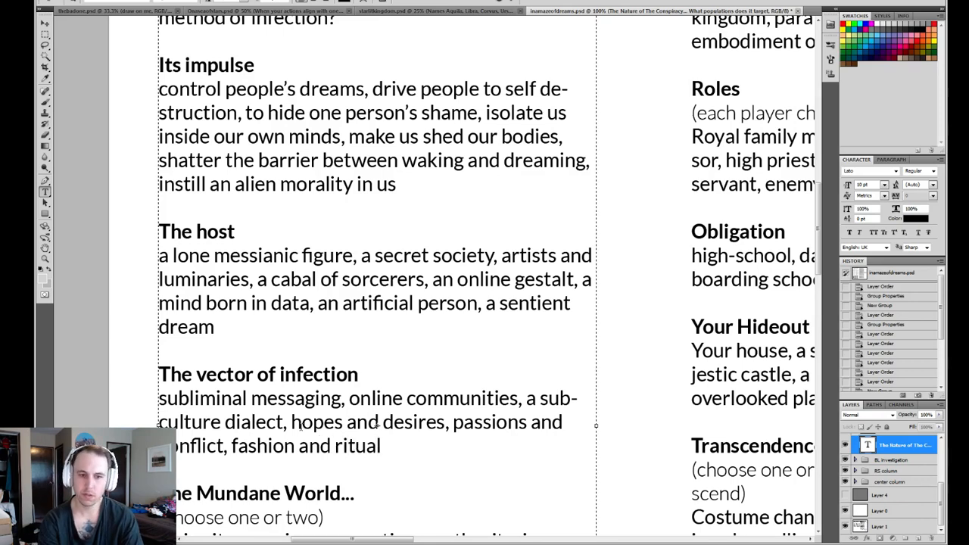
{"action": "type", "text": ","}
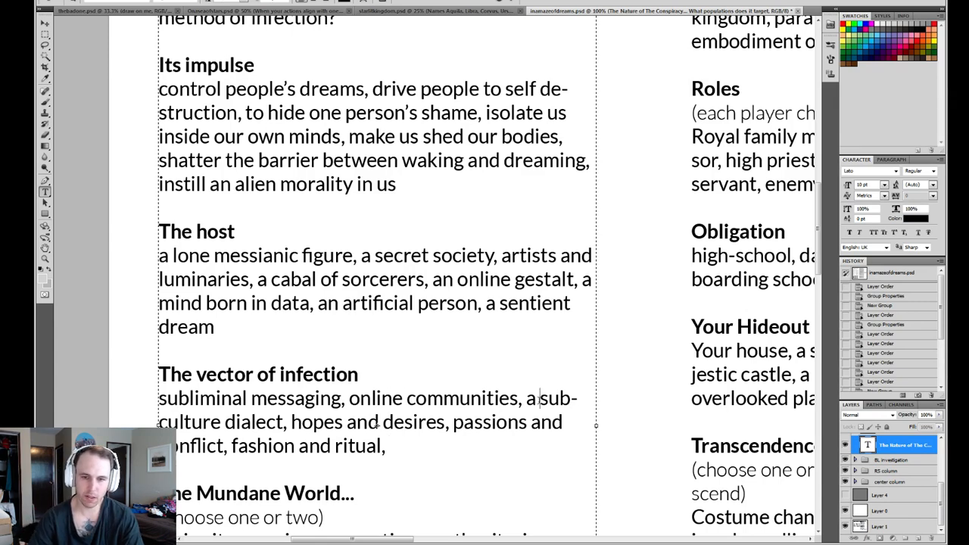
- Reword "a subculture dialect" as "subculture dialects" in the vector of infection list
{"action": "left_click_drag", "start_coordinate": [539, 398], "coordinate": [526, 398]}
{"action": "key", "text": "BackSpace"}
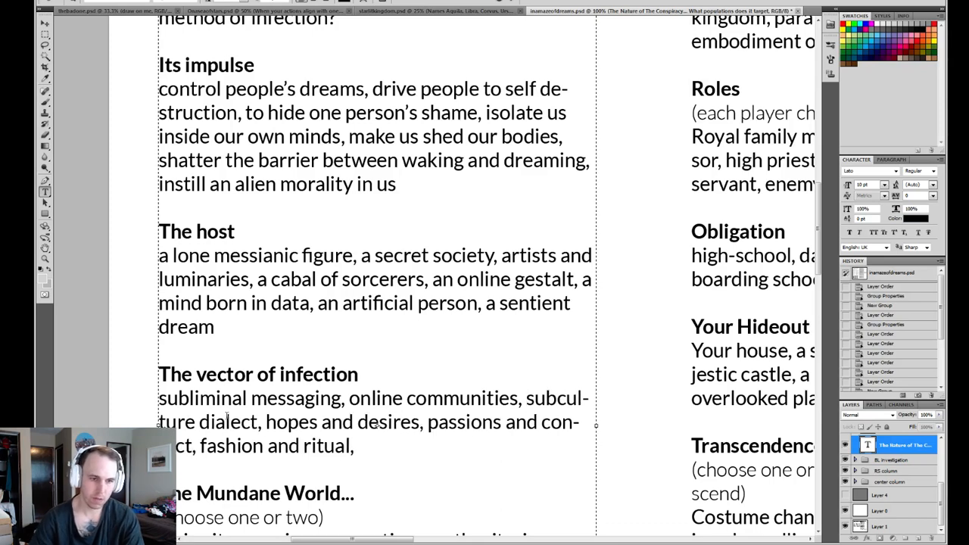
{"action": "left_click", "coordinate": [258, 421]}
{"action": "type", "text": "s"}
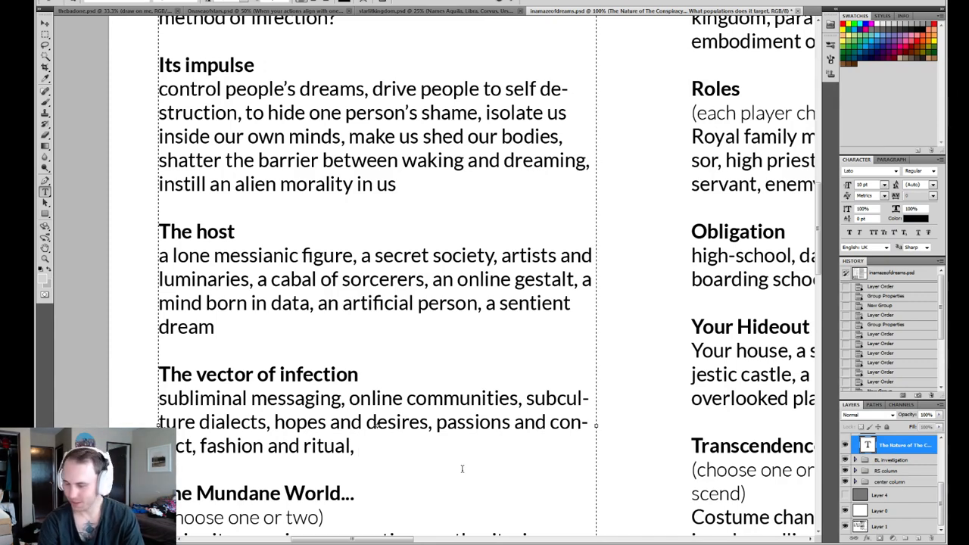
{"action": "type", "text": "diet"}
{"action": "key", "text": "BackSpace"}
{"action": "key", "text": "BackSpace"}
{"action": "key", "text": "BackSpace"}
{"action": "key", "text": "BackSpace"}
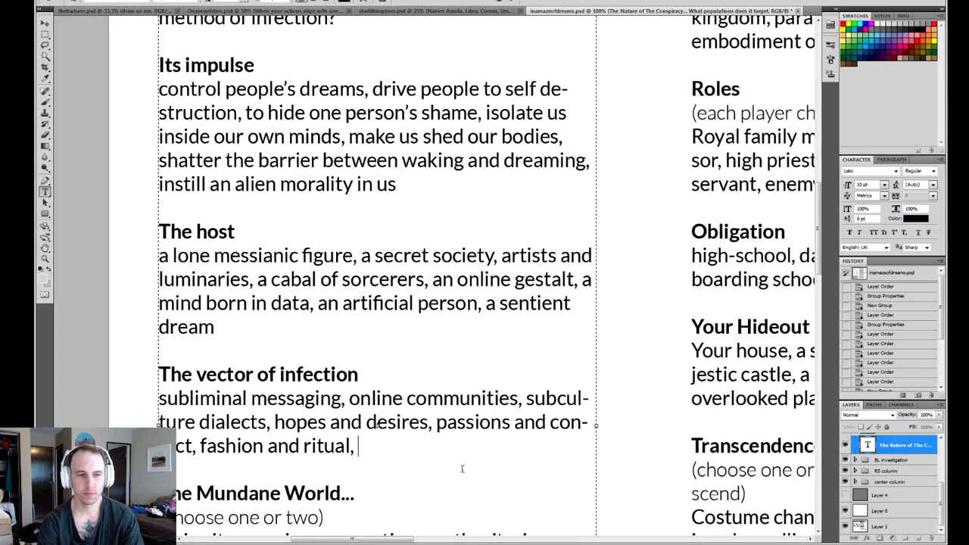
- Append "ingesting a fragment of dream," after "fashion and ritual," in the vector of infection list
{"action": "type", "text": "ingest"}
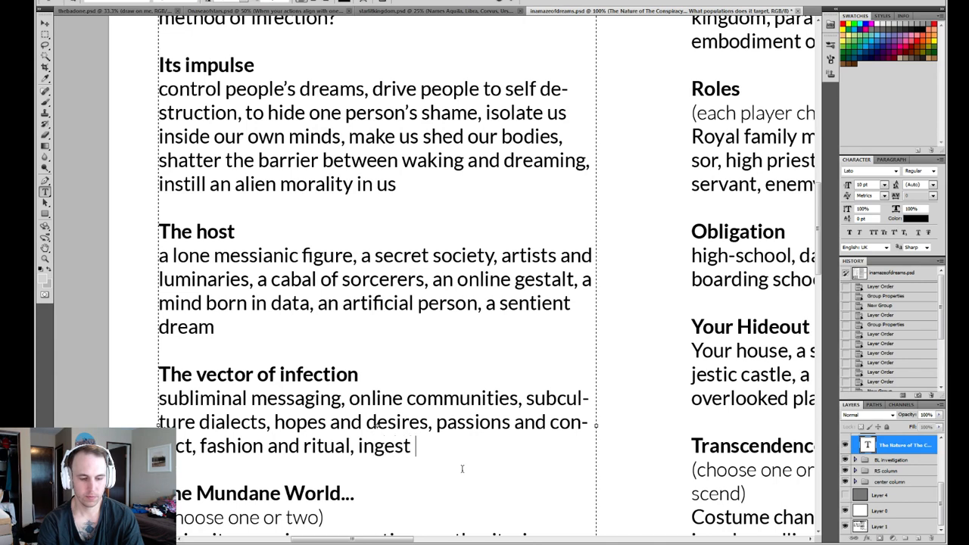
{"action": "key", "text": "BackSpace"}
{"action": "type", "text": "ing"}
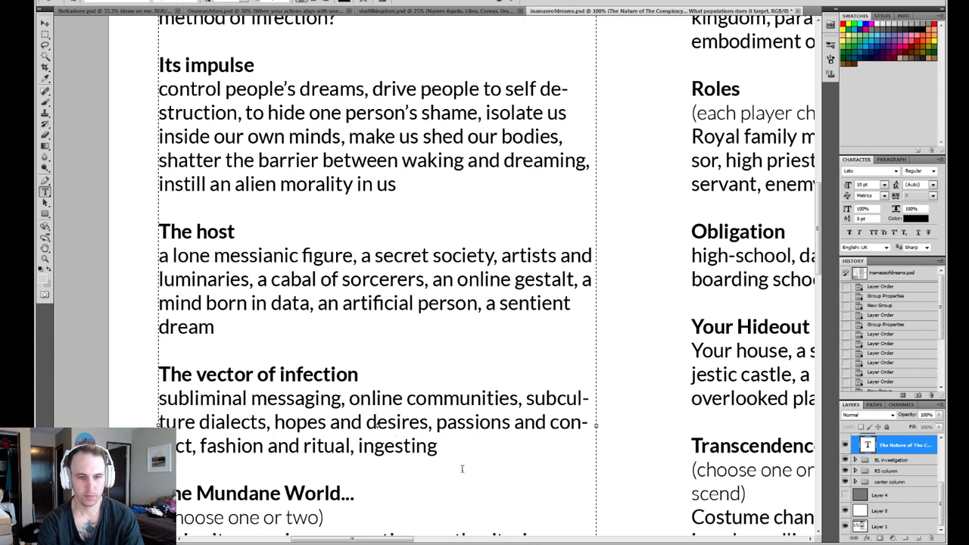
{"action": "type", "text": " a piece"}
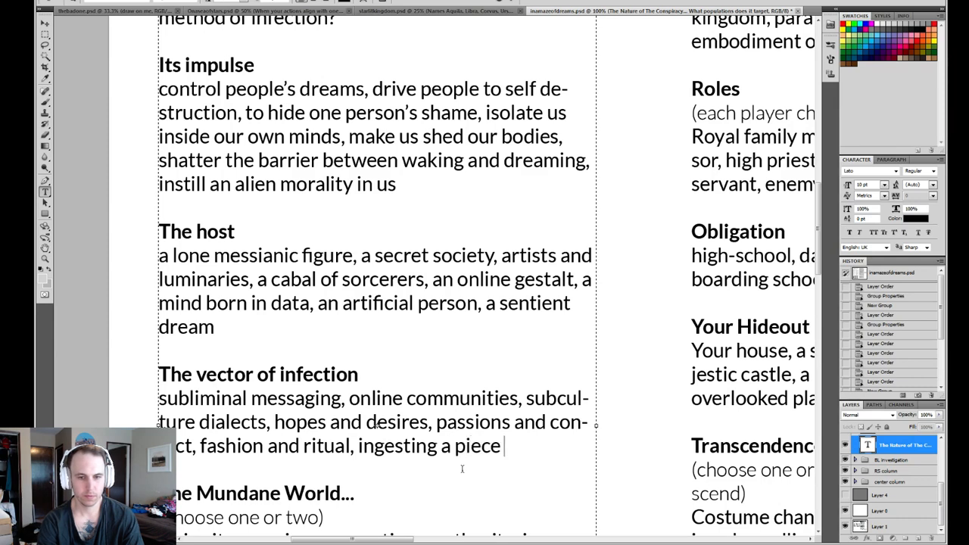
{"action": "type", "text": " o"}
{"action": "key", "text": "BackSpace"}
{"action": "key", "text": "BackSpace"}
{"action": "key", "text": "BackSpace"}
{"action": "key", "text": "BackSpace"}
{"action": "key", "text": "BackSpace"}
{"action": "key", "text": "BackSpace"}
{"action": "key", "text": "BackSpace"}
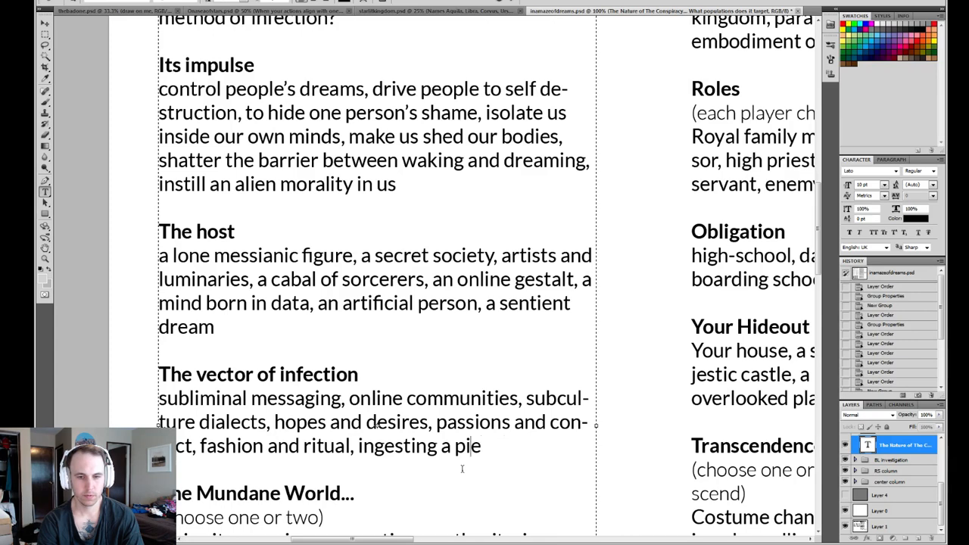
{"action": "type", "text": "fra"}
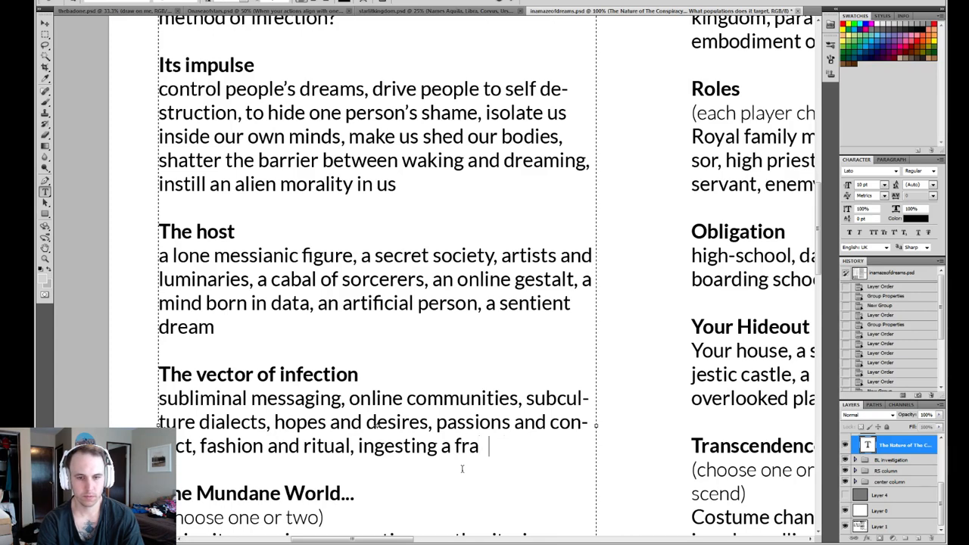
{"action": "type", "text": "gment of "}
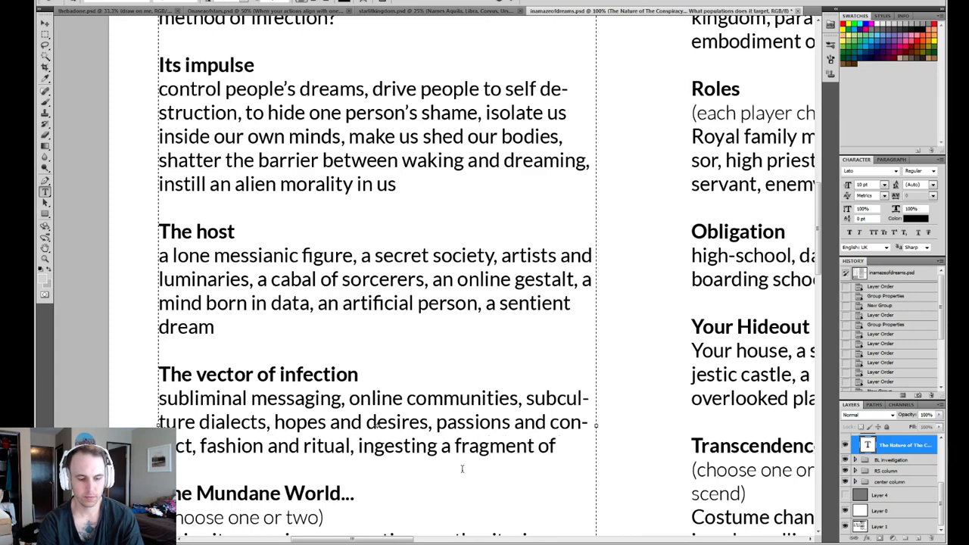
{"action": "type", "text": "dream"}
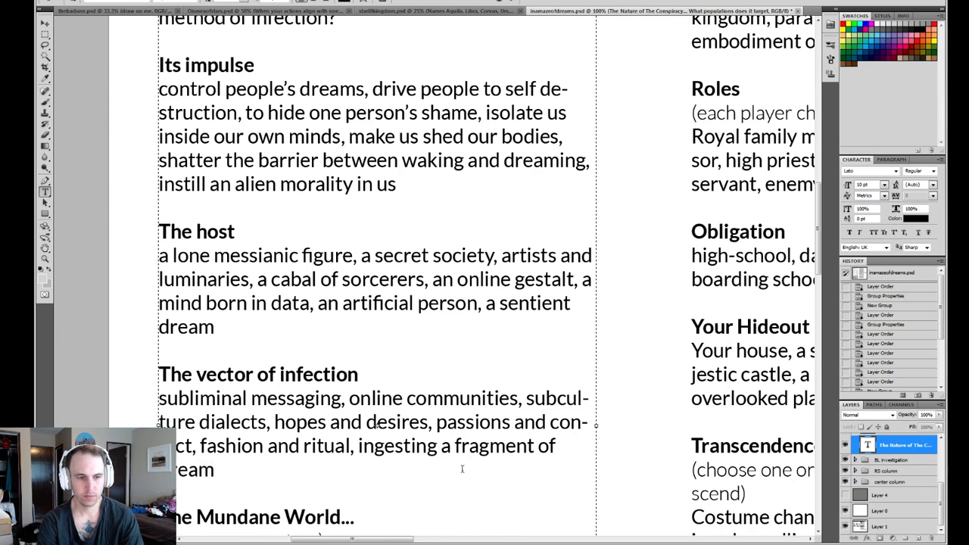
{"action": "type", "text": ","}
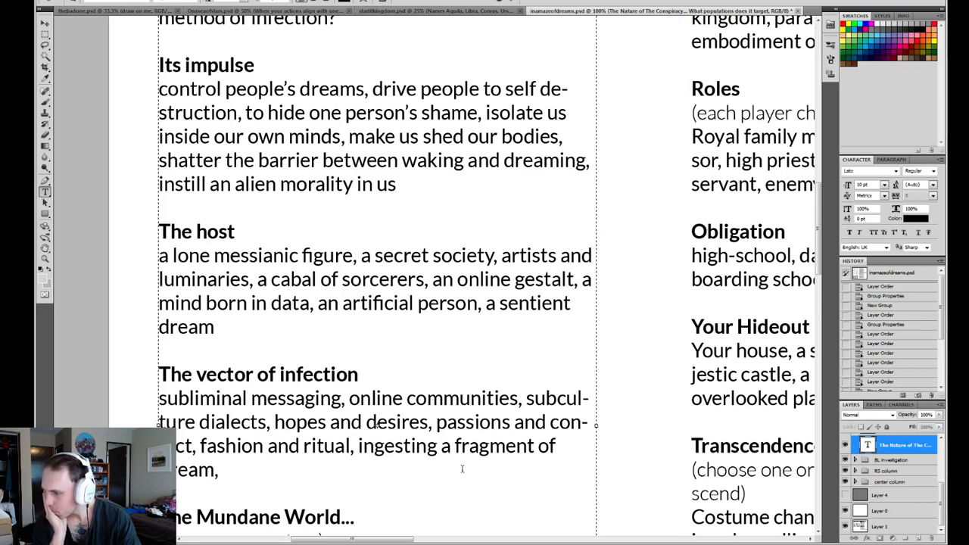
- End the vector of infection list with "consumption and excess" after "ingesting a fragment of dream,"
{"action": "type", "text": "consu"}
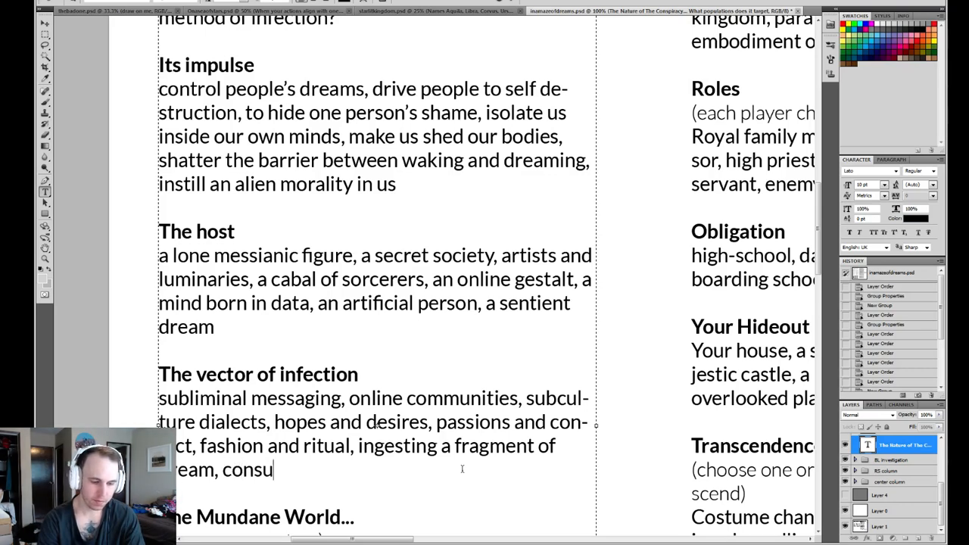
{"action": "type", "text": "mption and"}
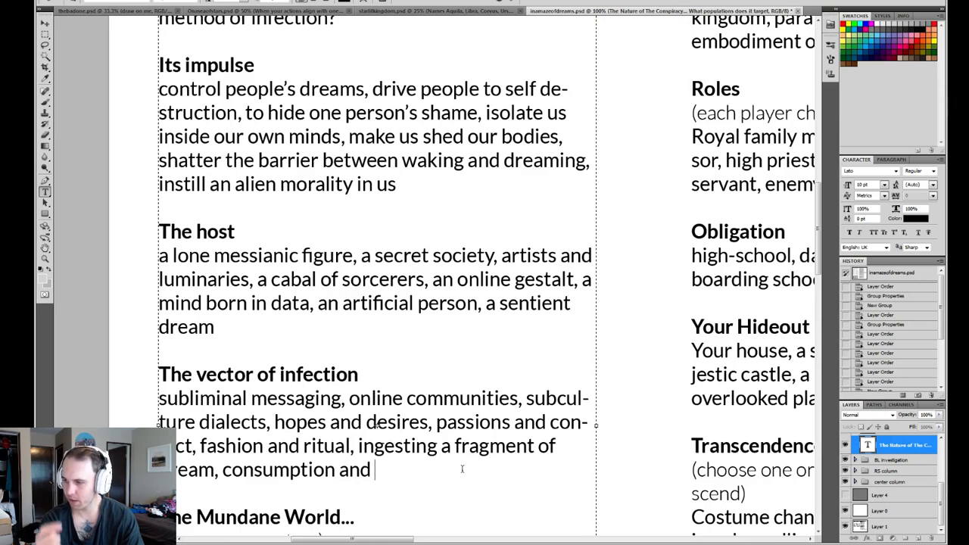
{"action": "type", "text": "excess"}
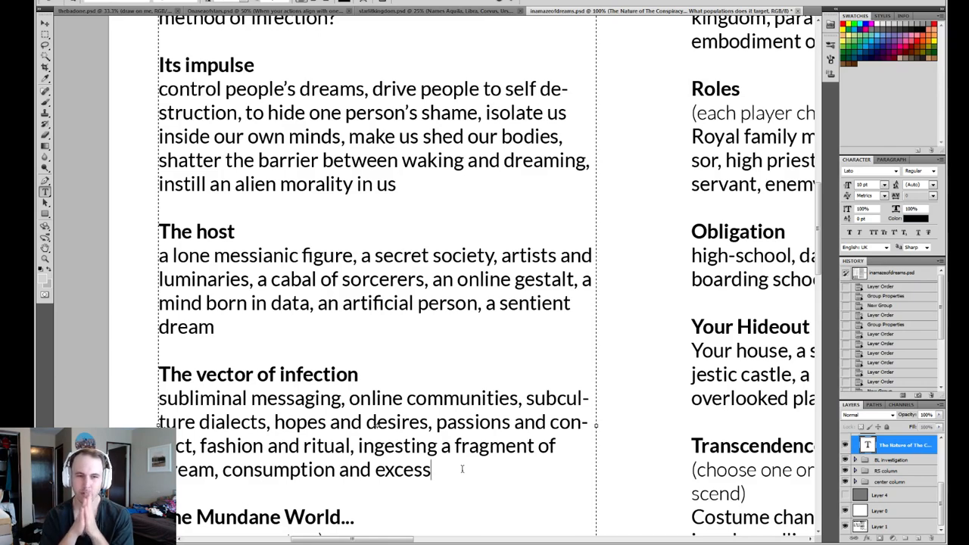
{"action": "left_click_drag", "start_coordinate": [347, 398], "coordinate": [519, 398]}
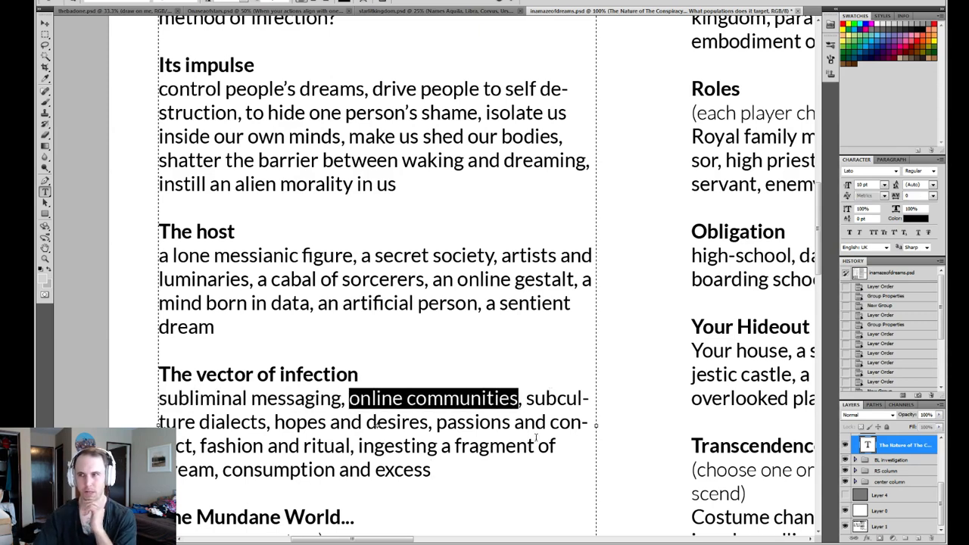
{"action": "left_click", "coordinate": [519, 401]}
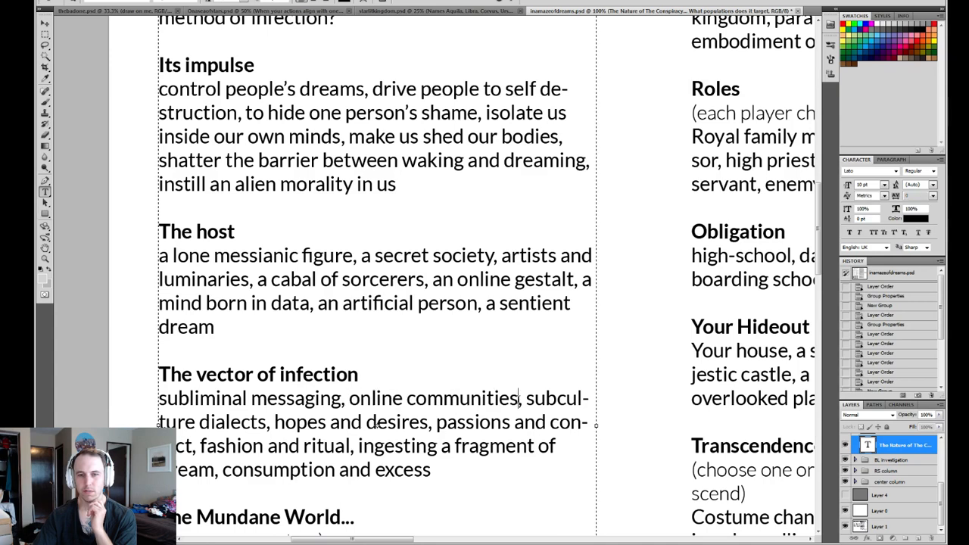
{"action": "mouse_move", "coordinate": [519, 401]}
{"action": "left_mouse_down"}
{"action": "mouse_move", "coordinate": [348, 399]}
{"action": "mouse_move", "coordinate": [519, 399]}
{"action": "left_mouse_up"}
{"action": "left_click", "coordinate": [346, 400]}
{"action": "left_click", "coordinate": [518, 399]}
{"action": "left_click", "coordinate": [516, 380]}
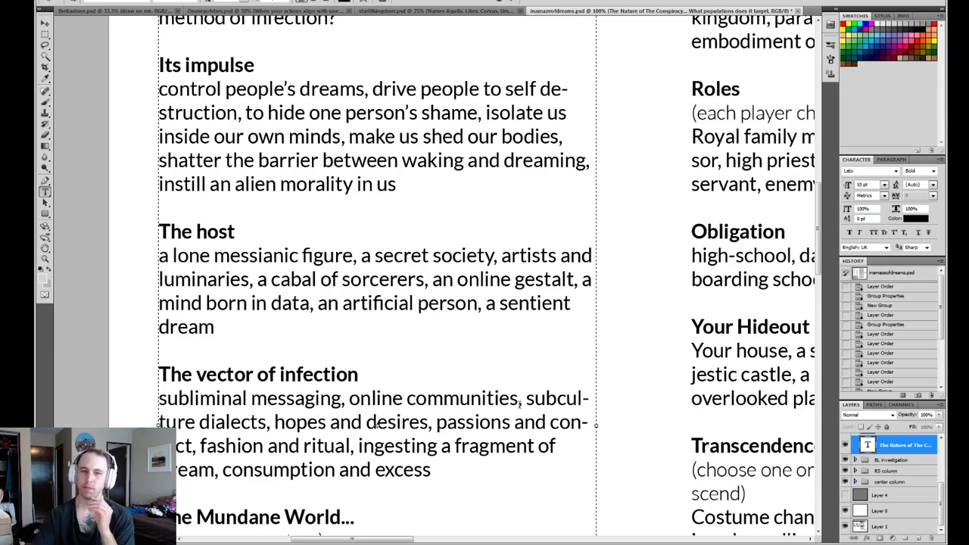
{"action": "left_click_drag", "start_coordinate": [349, 398], "coordinate": [519, 399]}
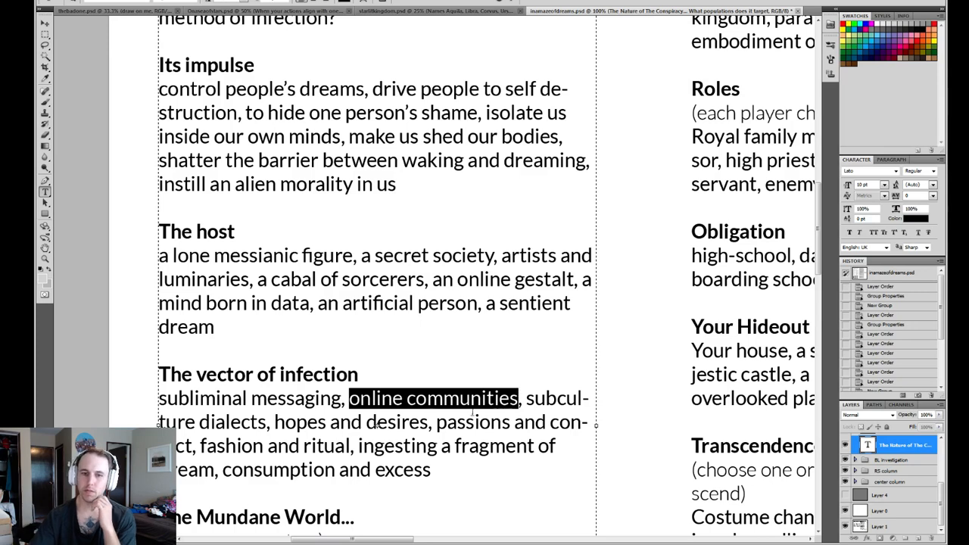
{"action": "left_click", "coordinate": [346, 398]}
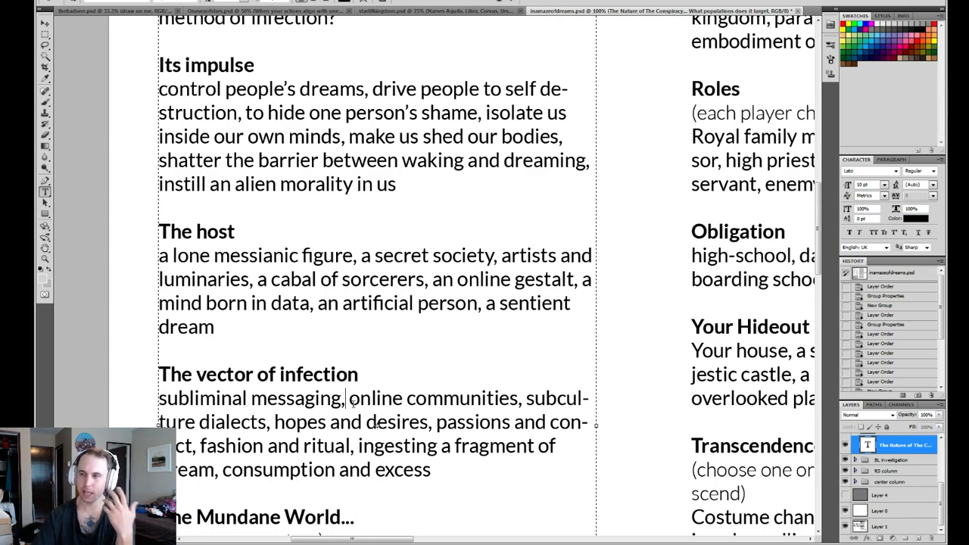
{"action": "left_click", "coordinate": [407, 384]}
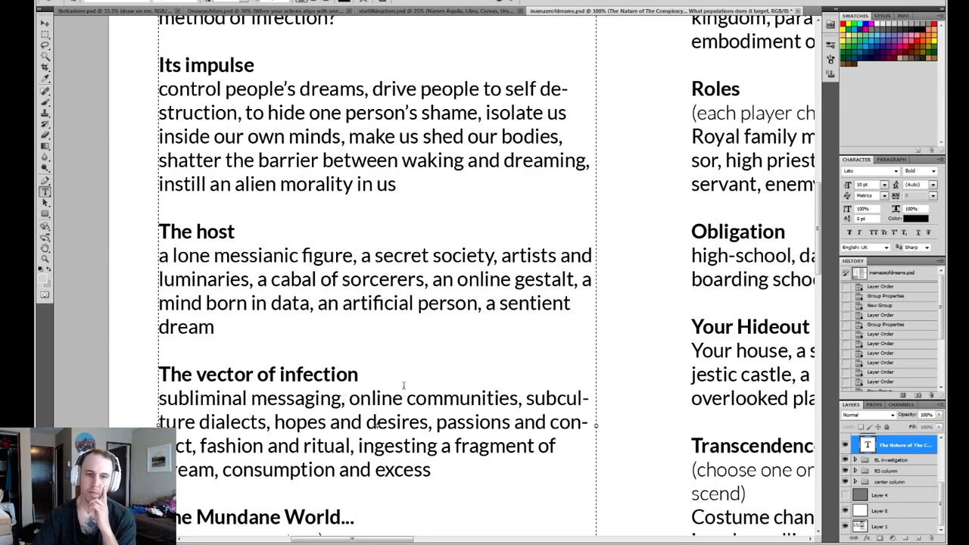